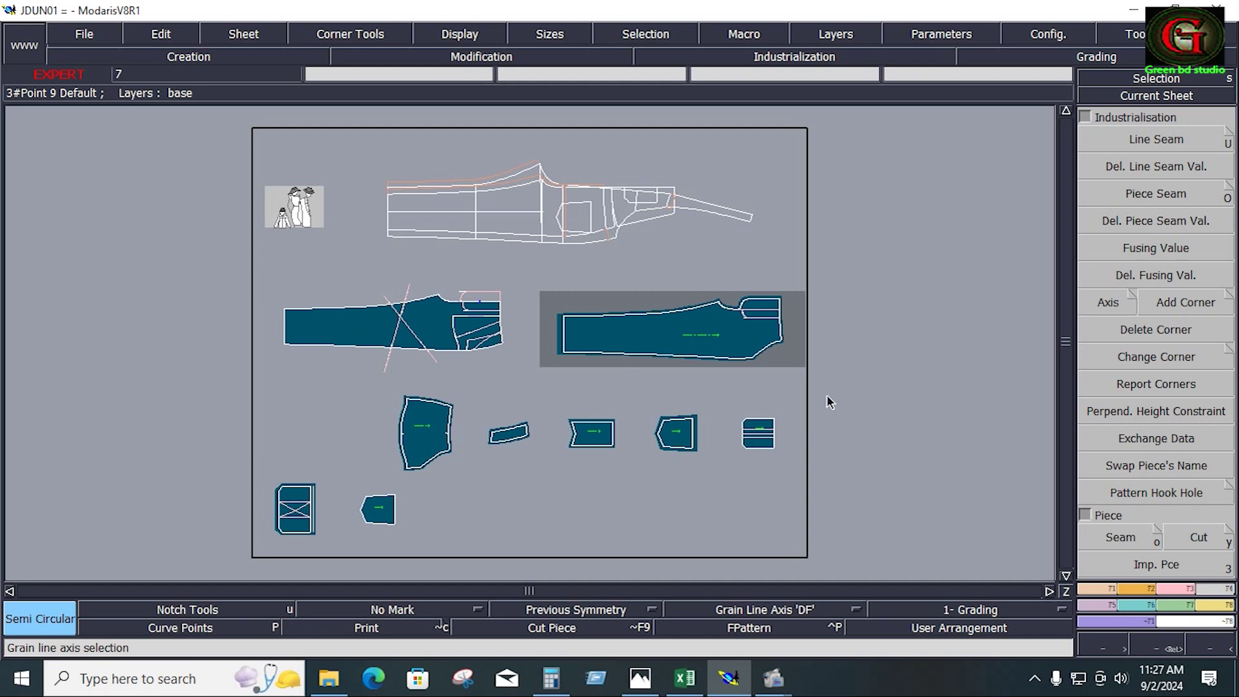
Zoom into the upper trouser draft and extract the front panel as a new piece.
key("z")
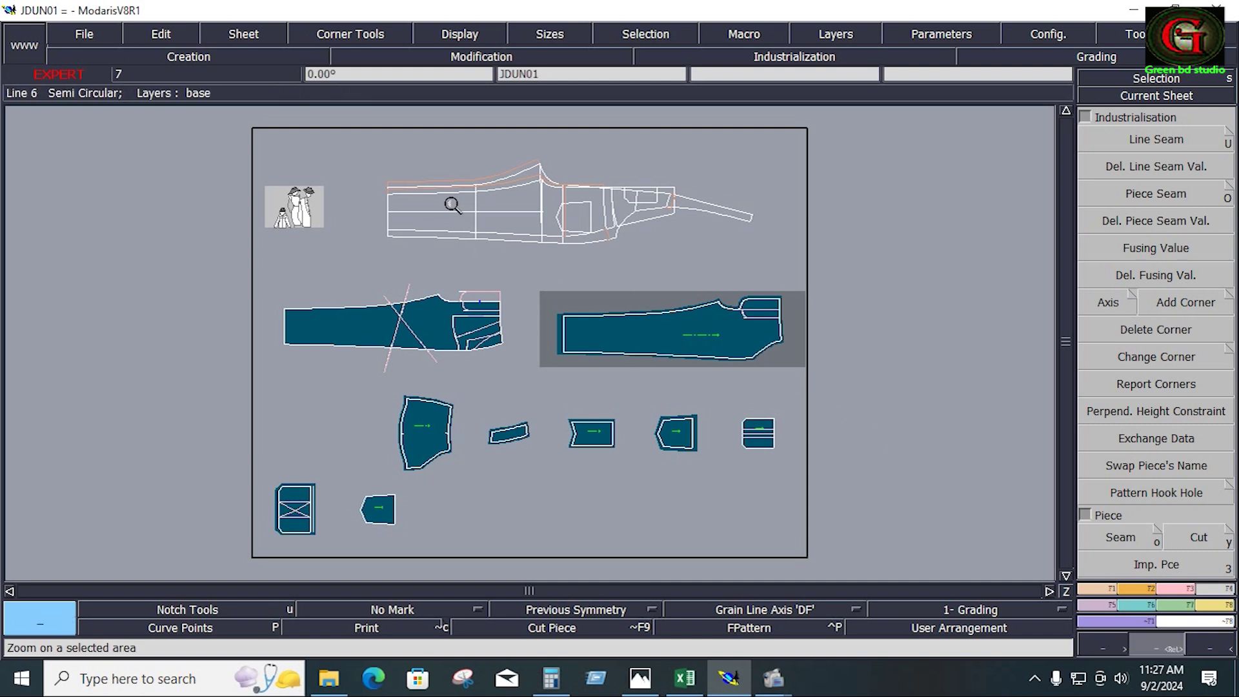
left_click_drag(366, 144, 680, 283)
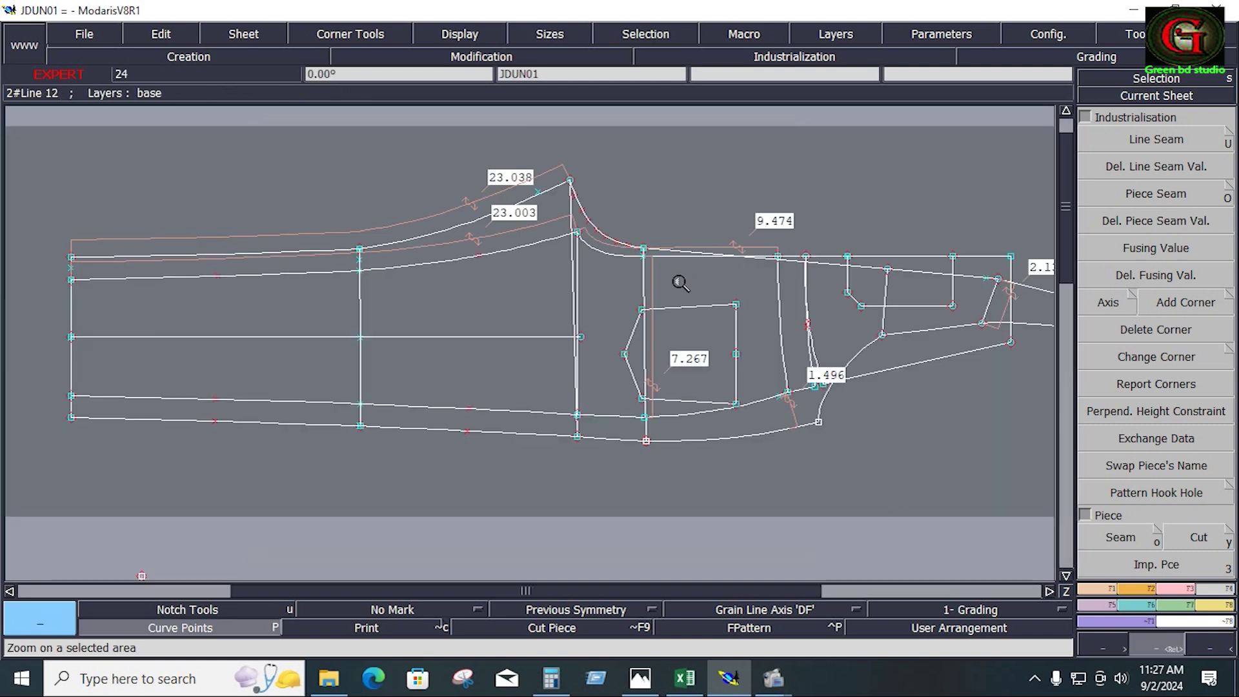
left_click_drag(603, 285, 750, 414)
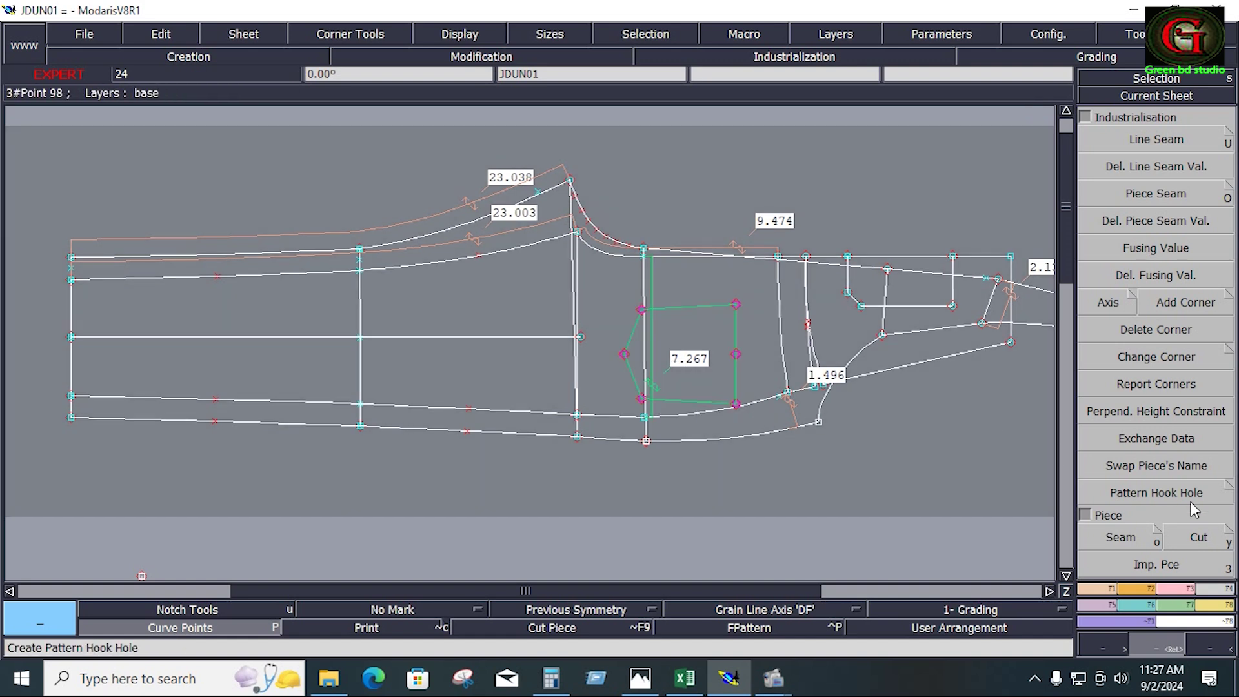
left_click(1137, 545)
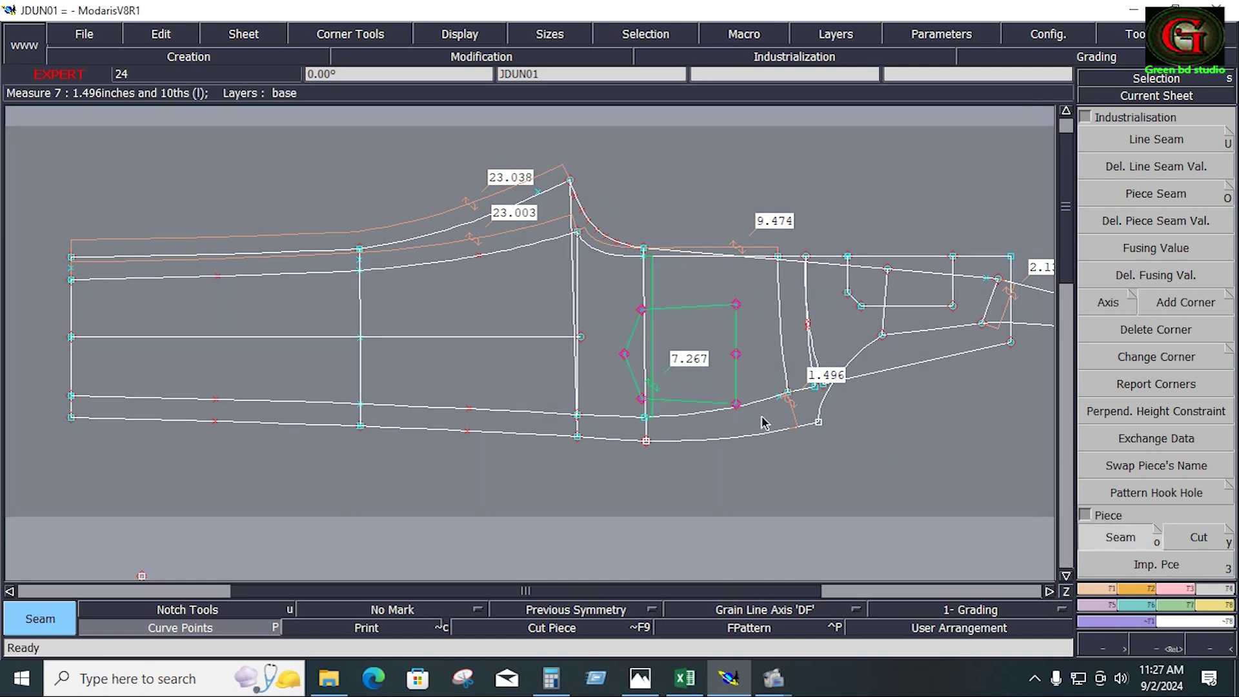
left_click(755, 423)
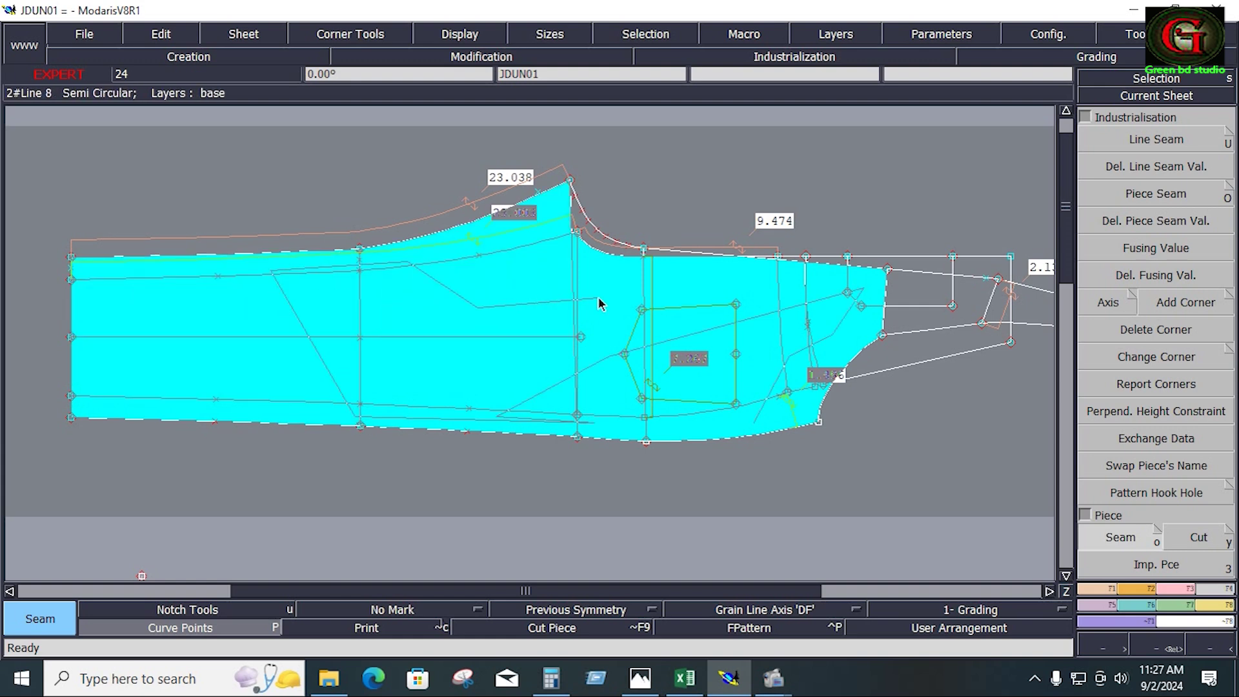
left_click(659, 255)
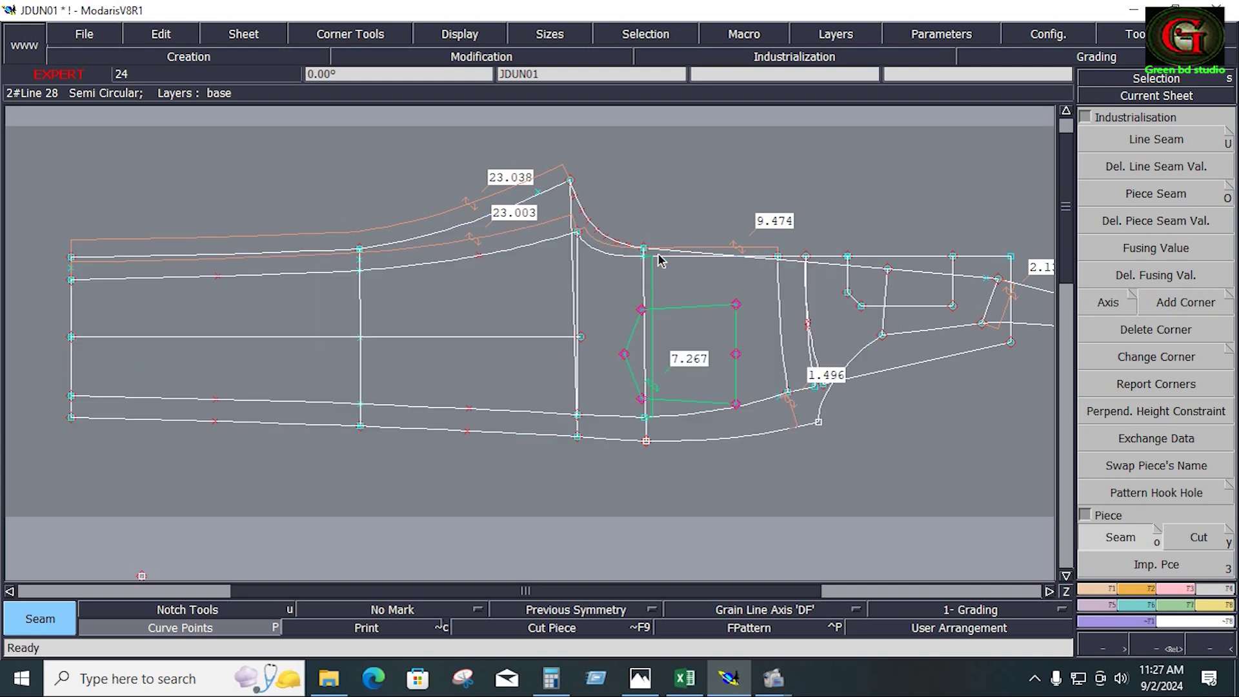
left_click(885, 475)
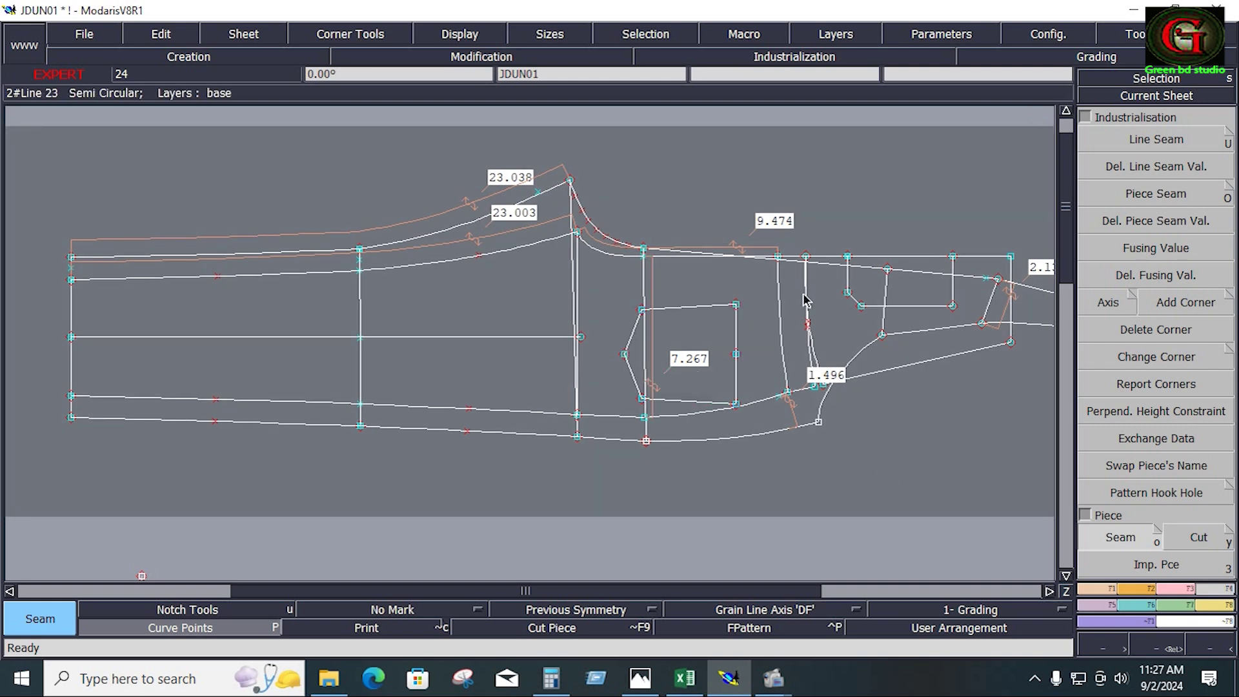
Extract the small strip near the waist end as piece JDUN0114 and arrange the desk.
key("z")
left_click_drag(925, 299, 1023, 394)
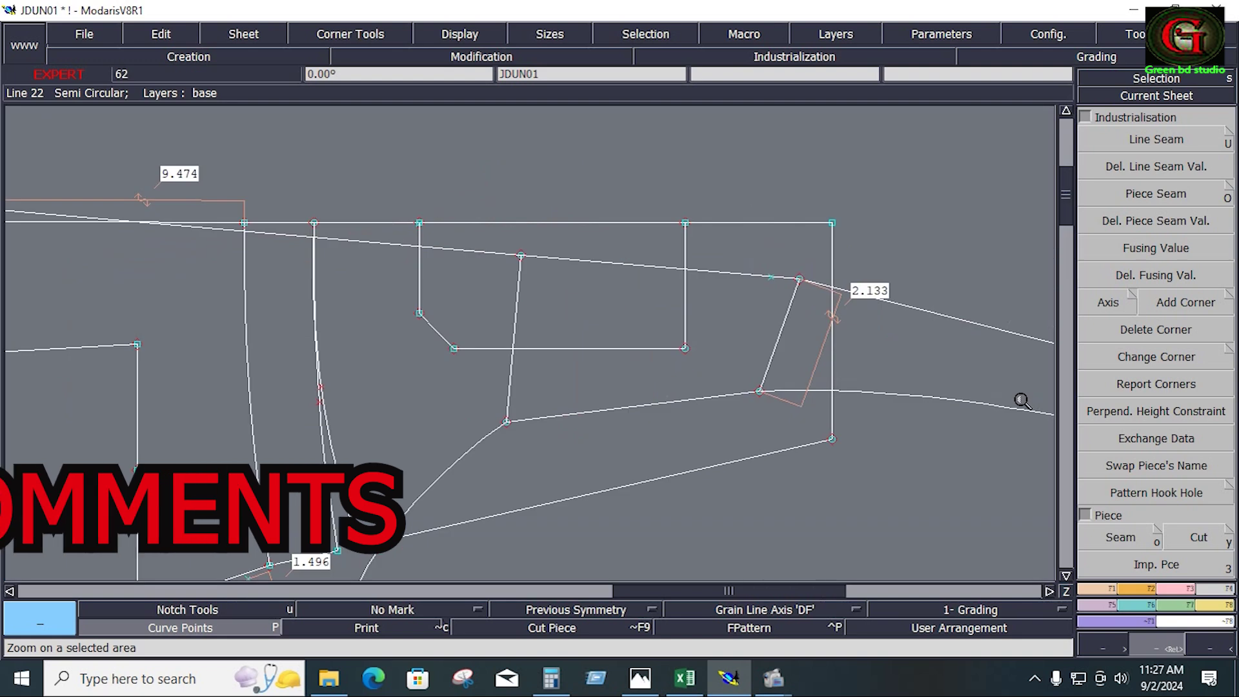
left_click(1147, 564)
left_click(1136, 541)
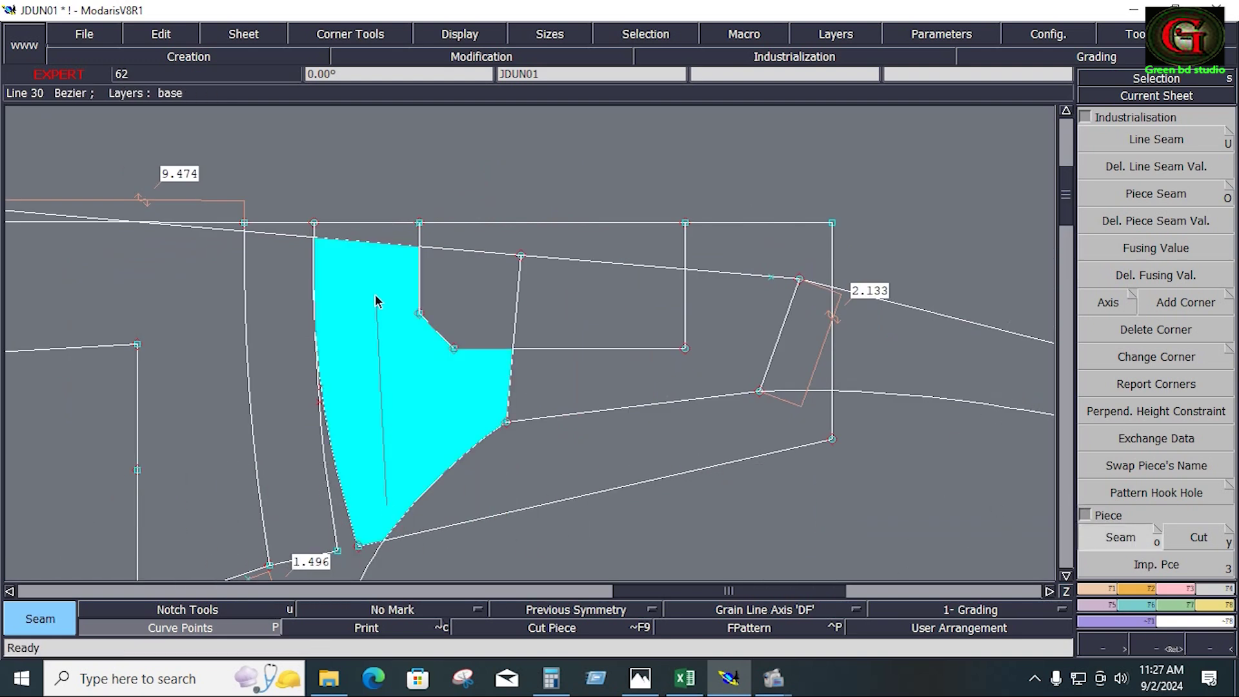
left_click_drag(372, 186, 716, 390)
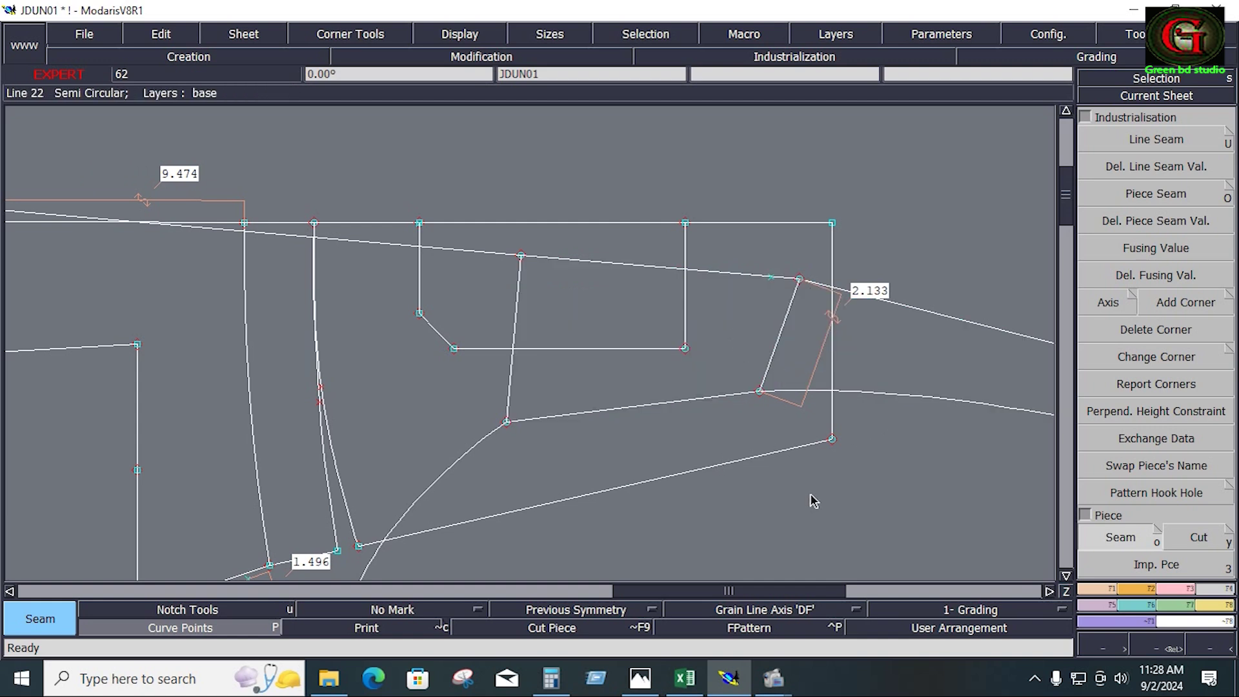
key("F8")
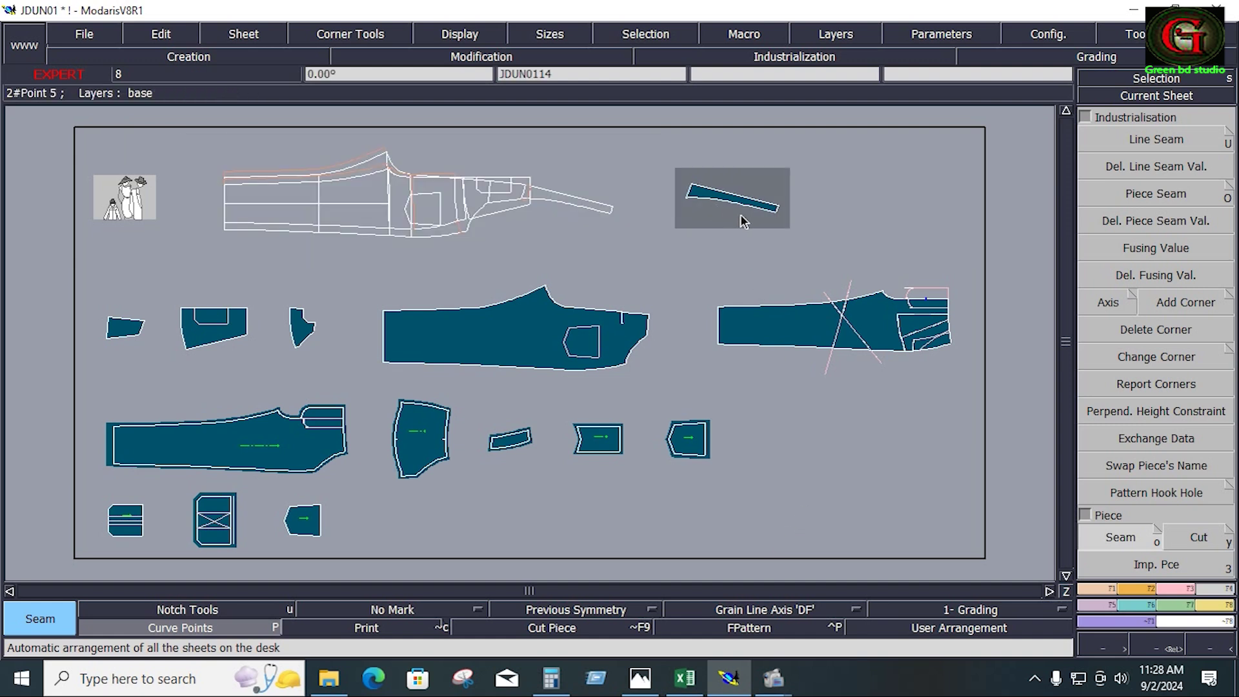
Level the narrow strip by a two-point rotation on its top corners.
left_click(742, 214)
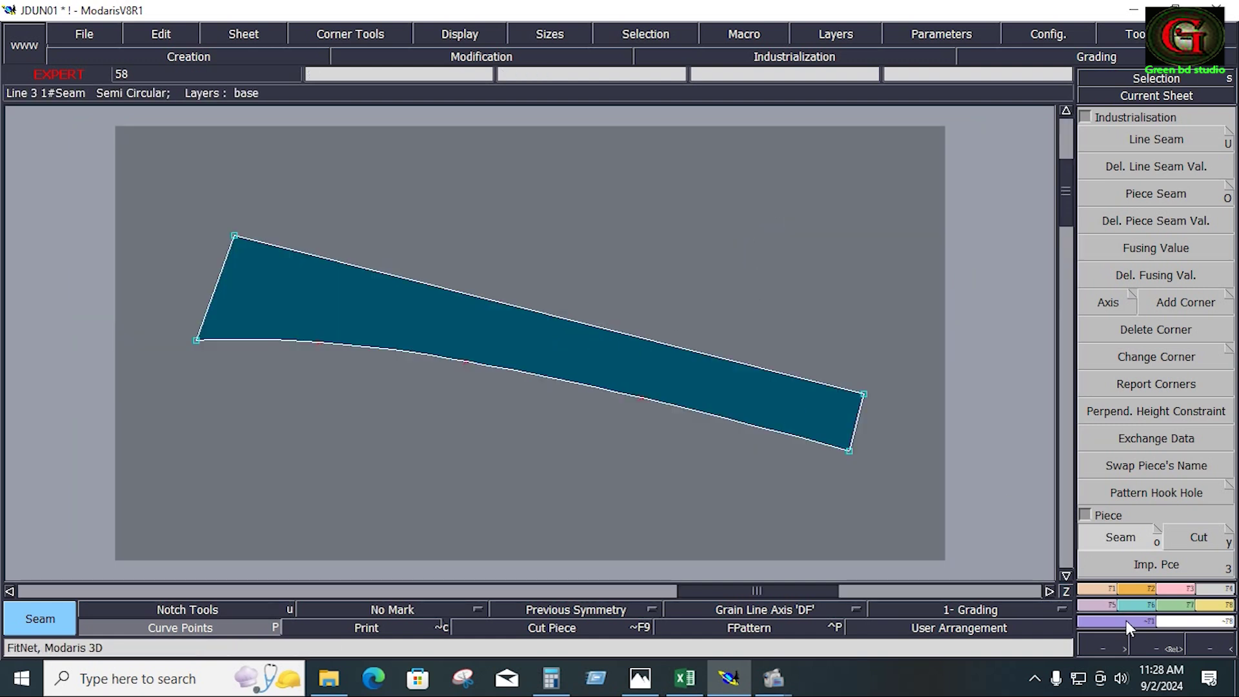
left_click(1134, 589)
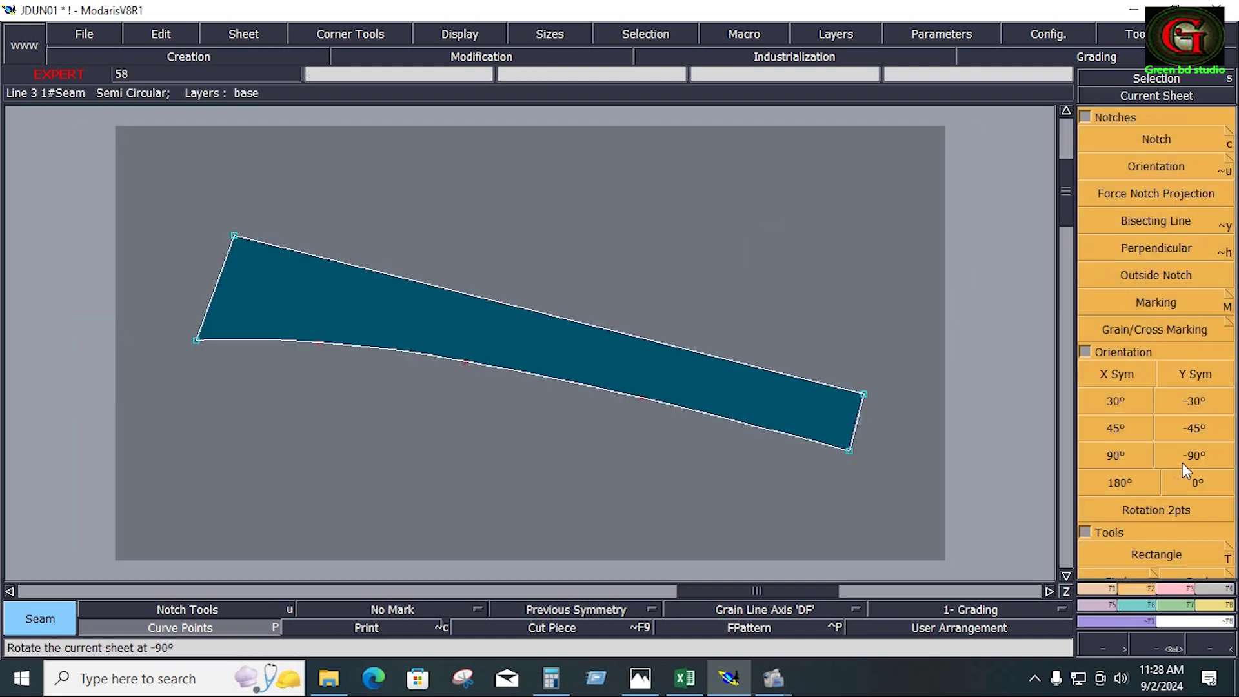
left_click(1177, 514)
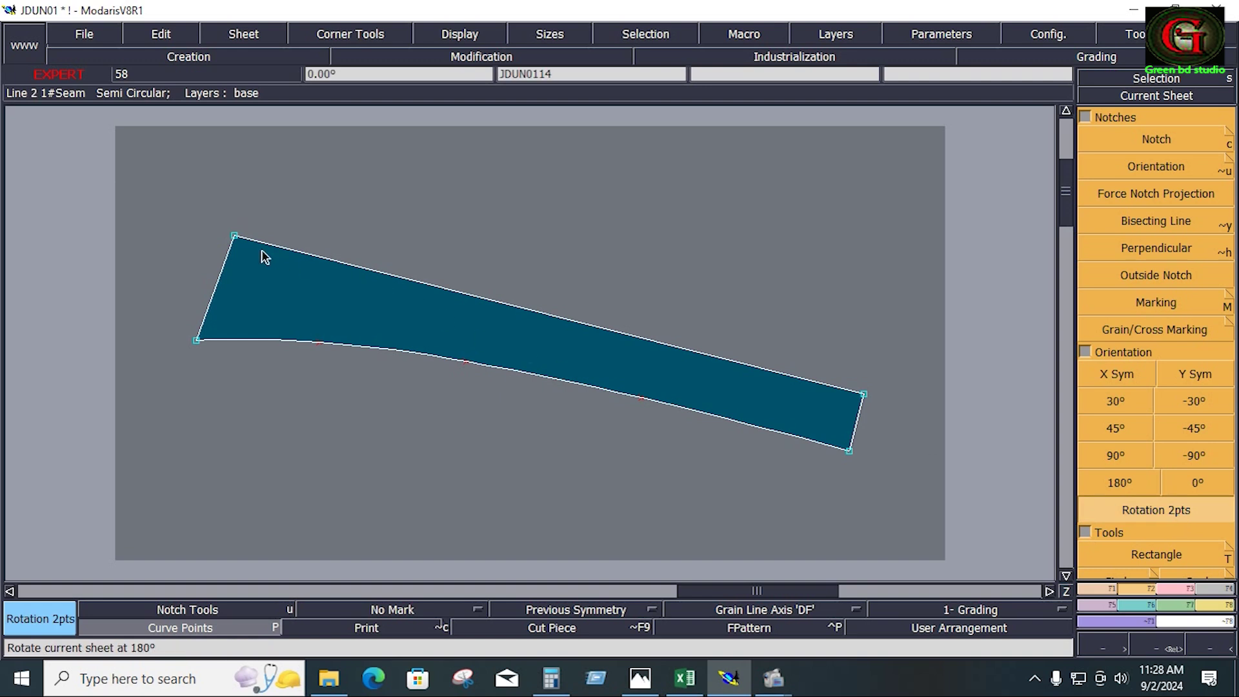
left_click(236, 236)
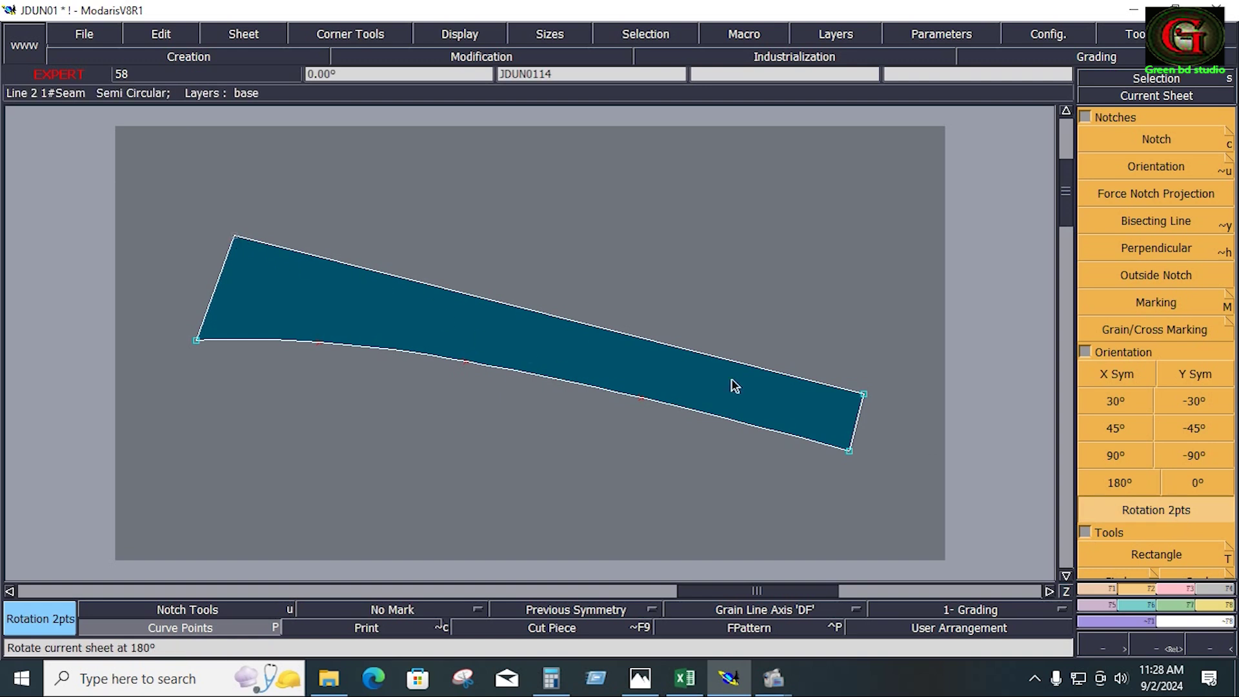
left_click(864, 395)
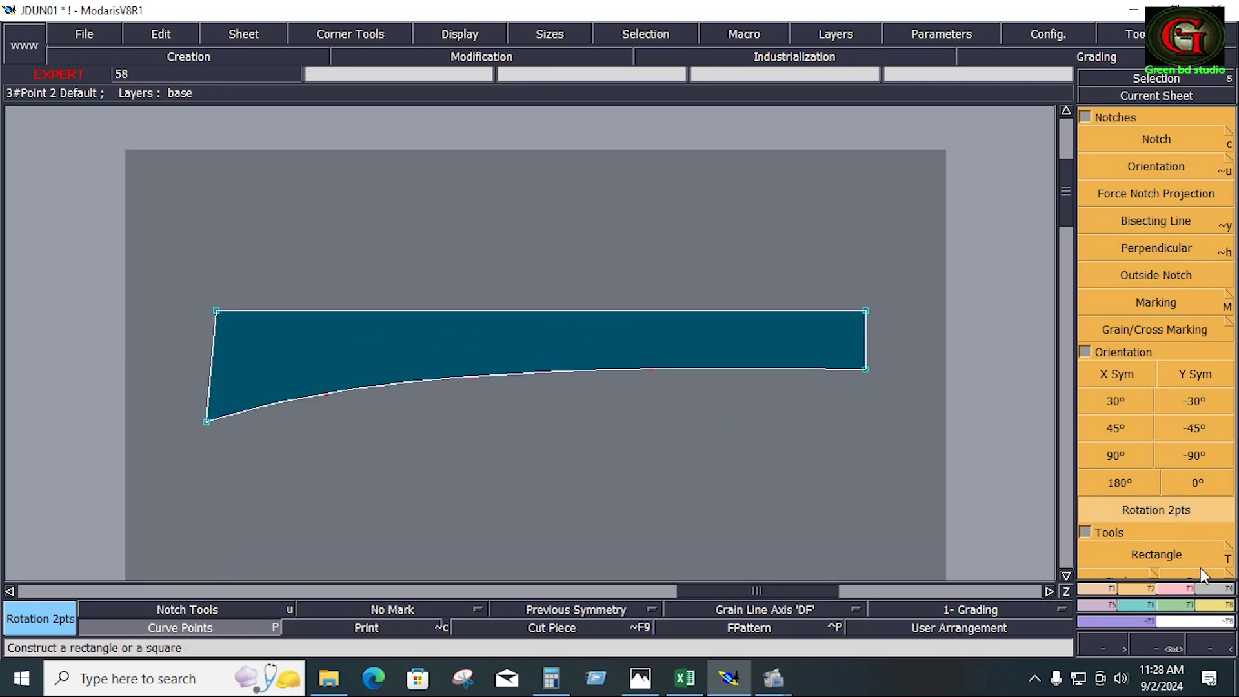
Give the strip's right and left edges a 0.4 seam allowance.
left_click(1215, 601)
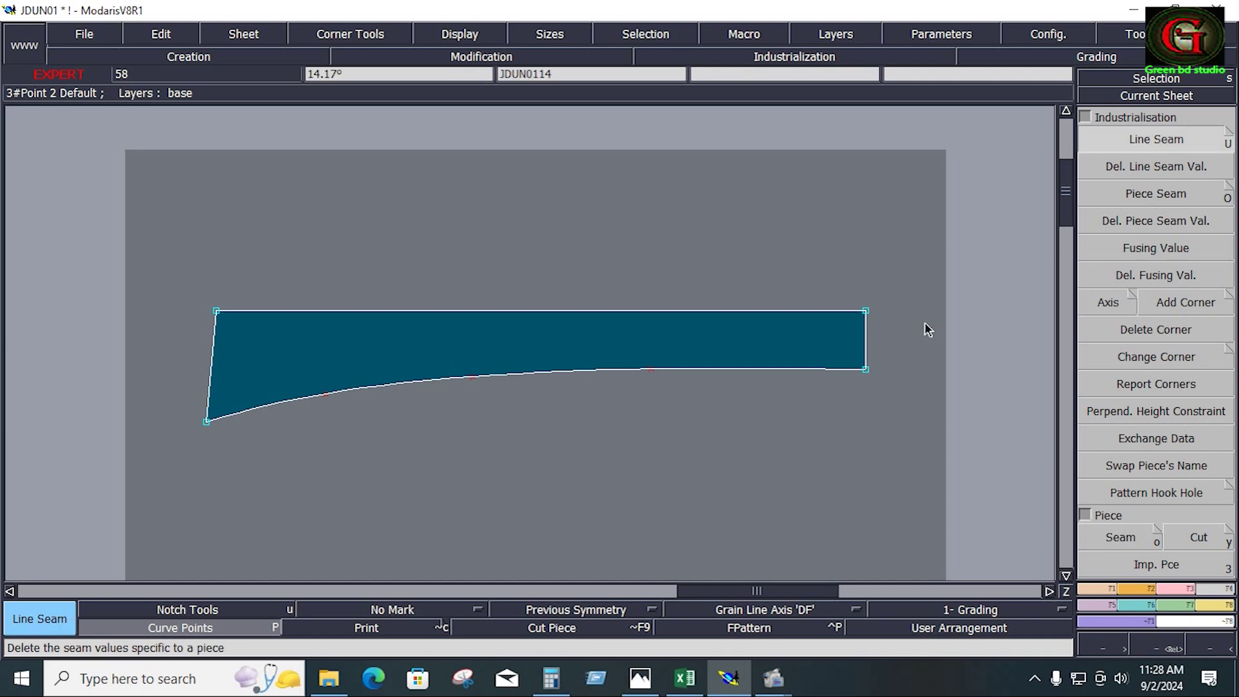
left_click(873, 342)
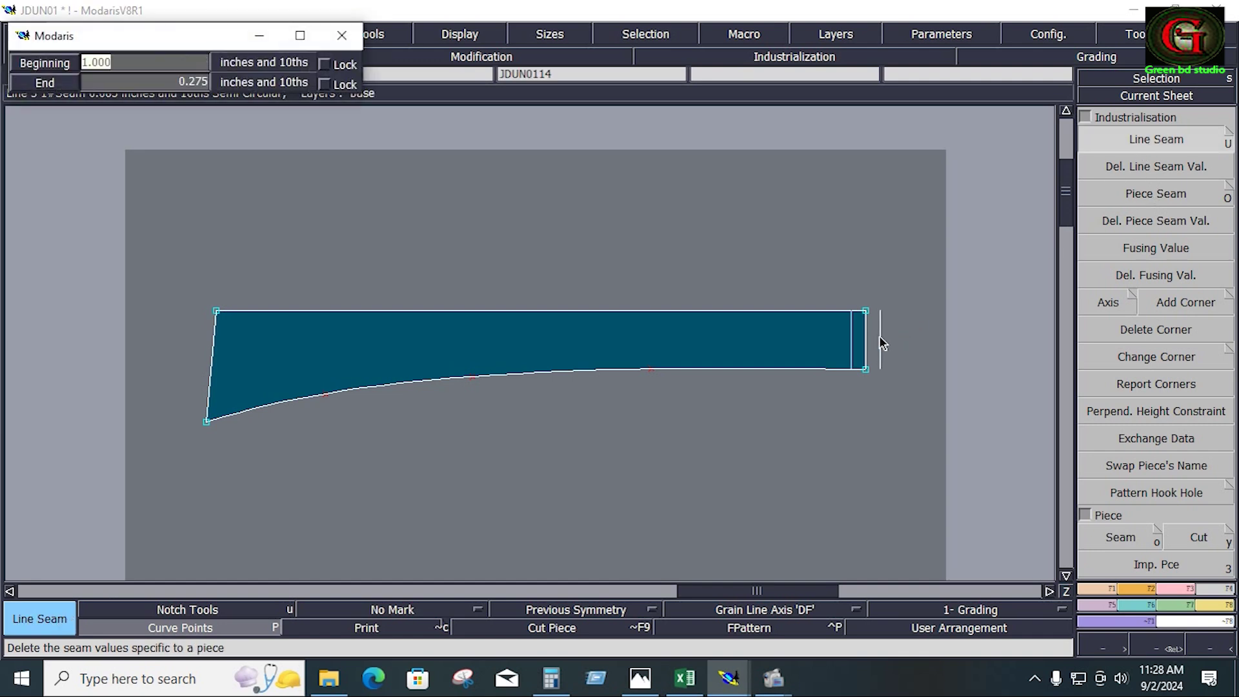
key("BackSpace")
type("0.4")
key("Return")
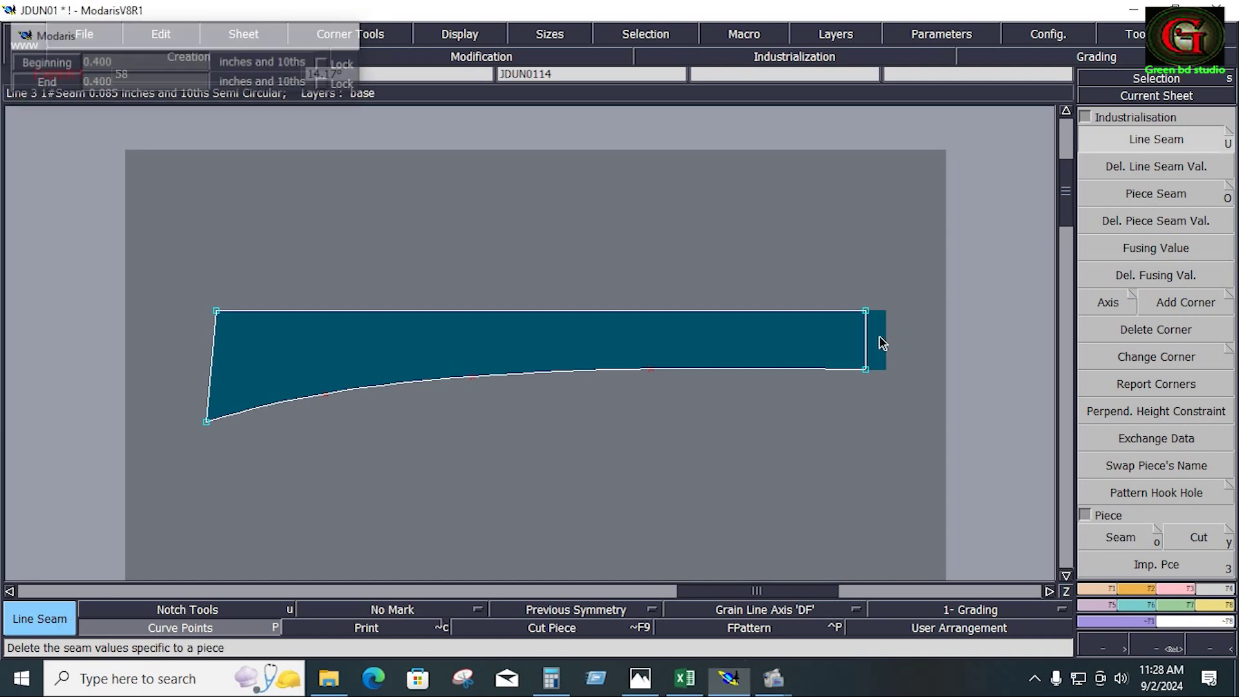
left_click(213, 355)
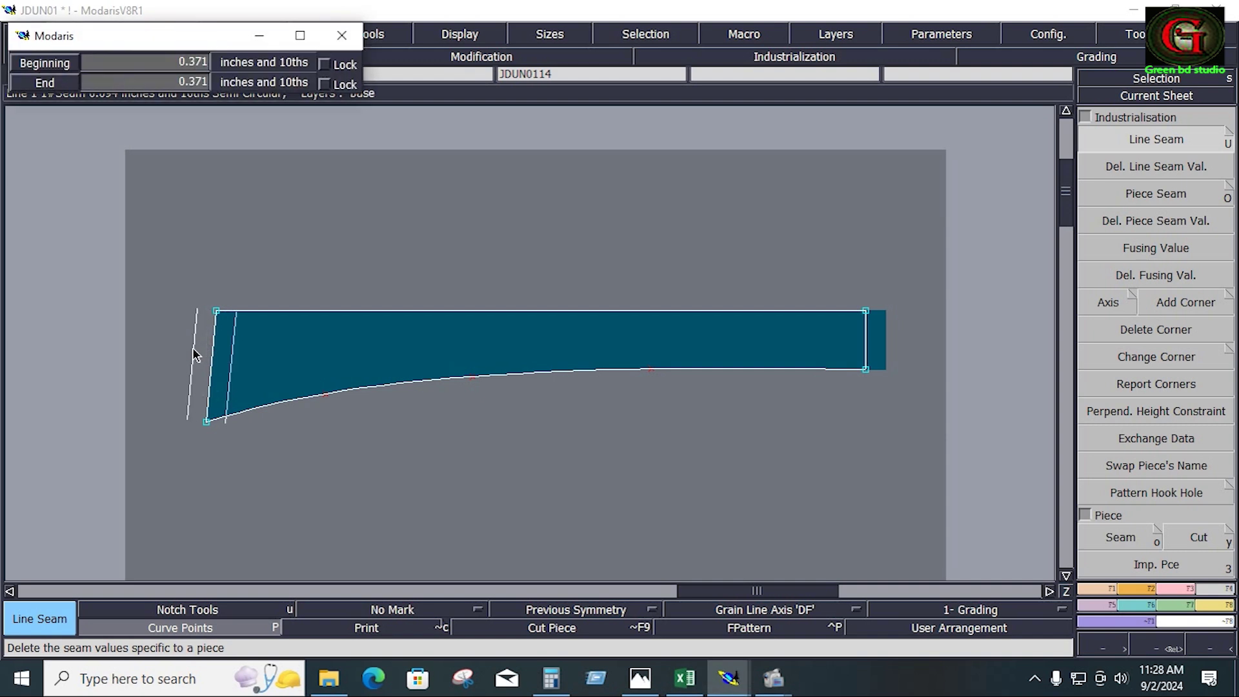
key("Return")
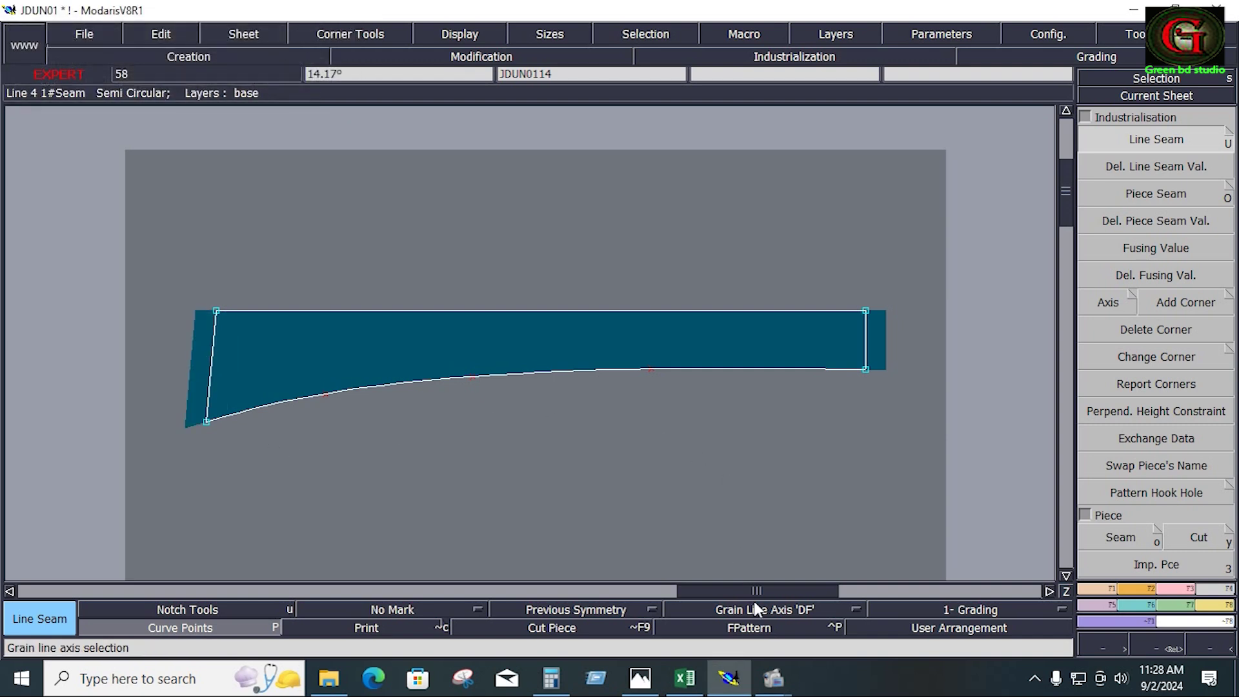
Draw a DF grain line across the strip and copy the sheet.
left_click(758, 607)
left_click(748, 536)
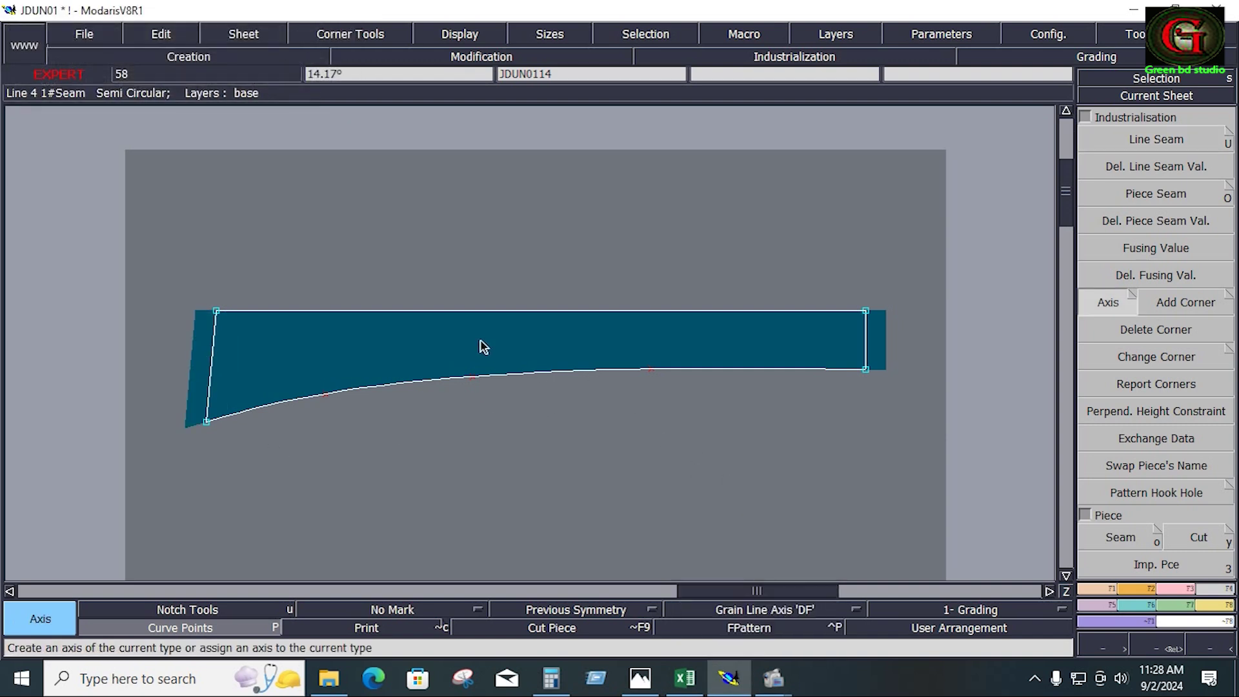
left_click(482, 341)
left_click(602, 363)
key("c")
left_click(459, 334)
left_click(545, 486)
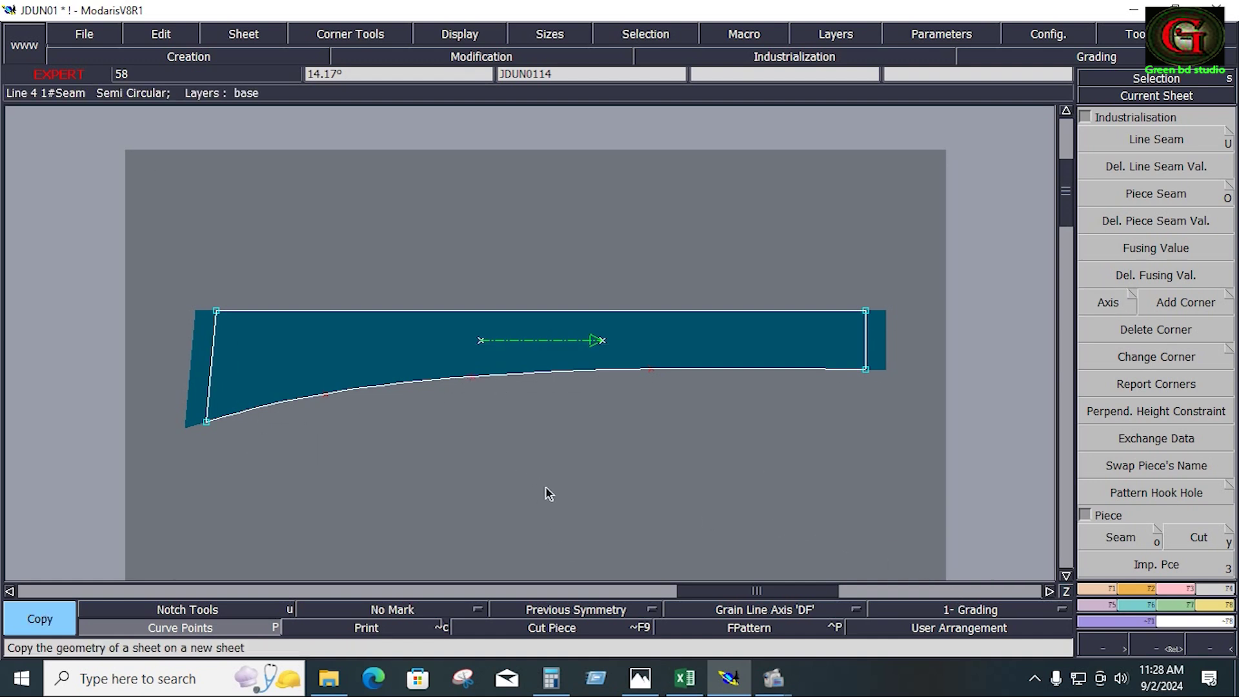
Apply a 0.4 seam around the whole strip and show all sheets on the desk.
key("u")
left_click_drag(135, 211, 937, 483)
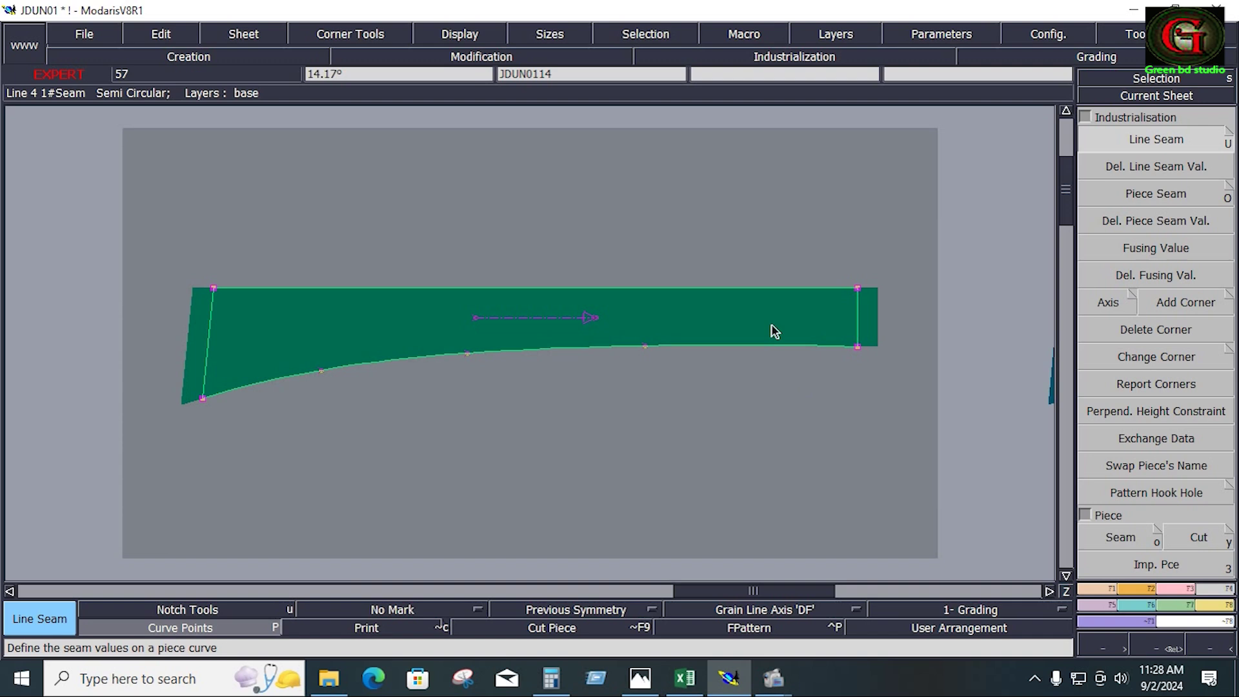
left_click(744, 288)
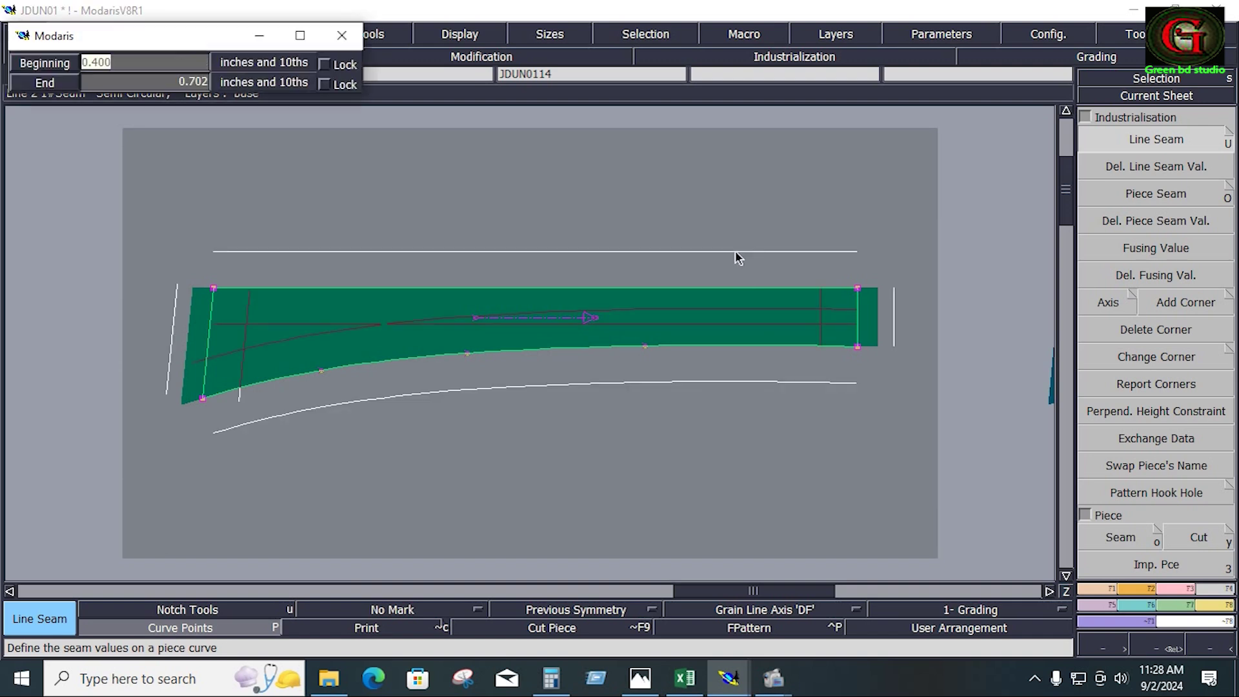
key("Return")
key("Return")
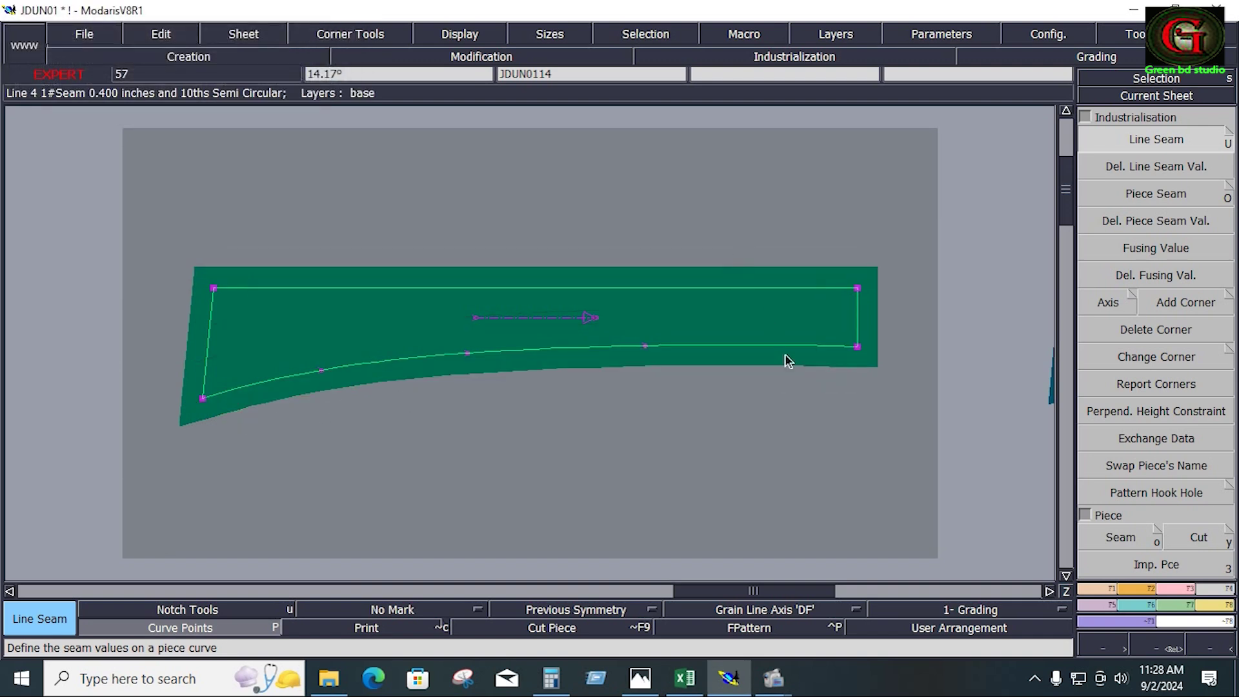
left_click(792, 426)
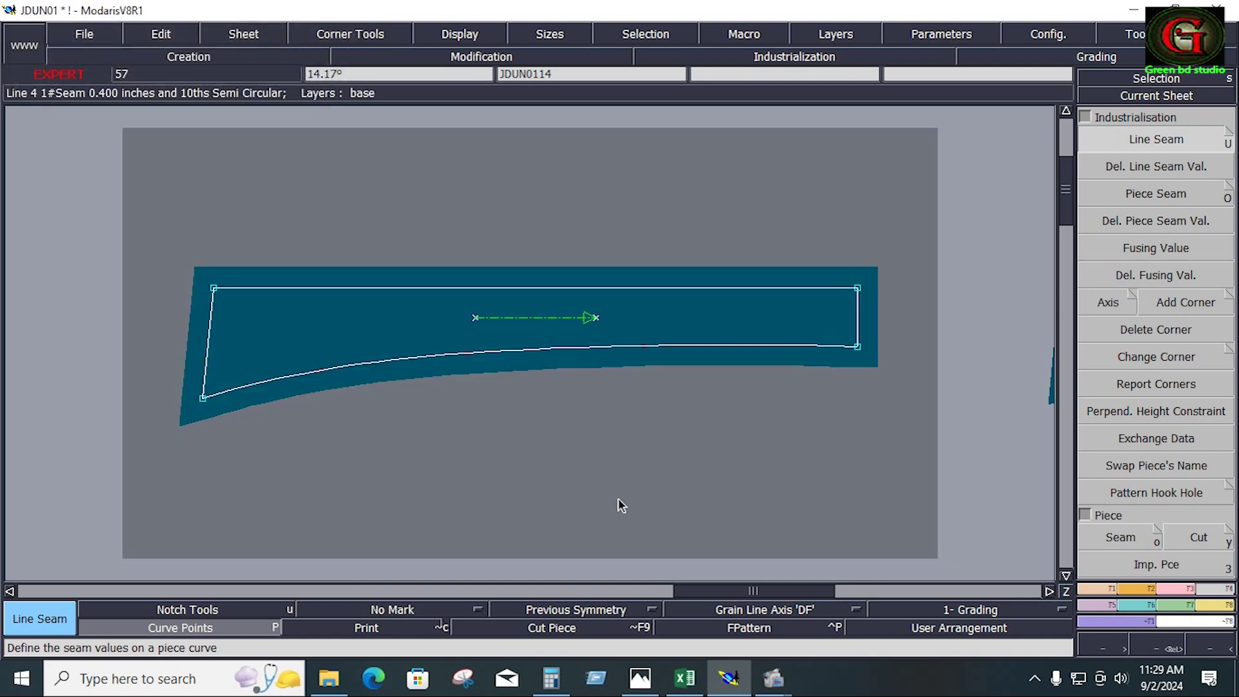
key("ctrl+a")
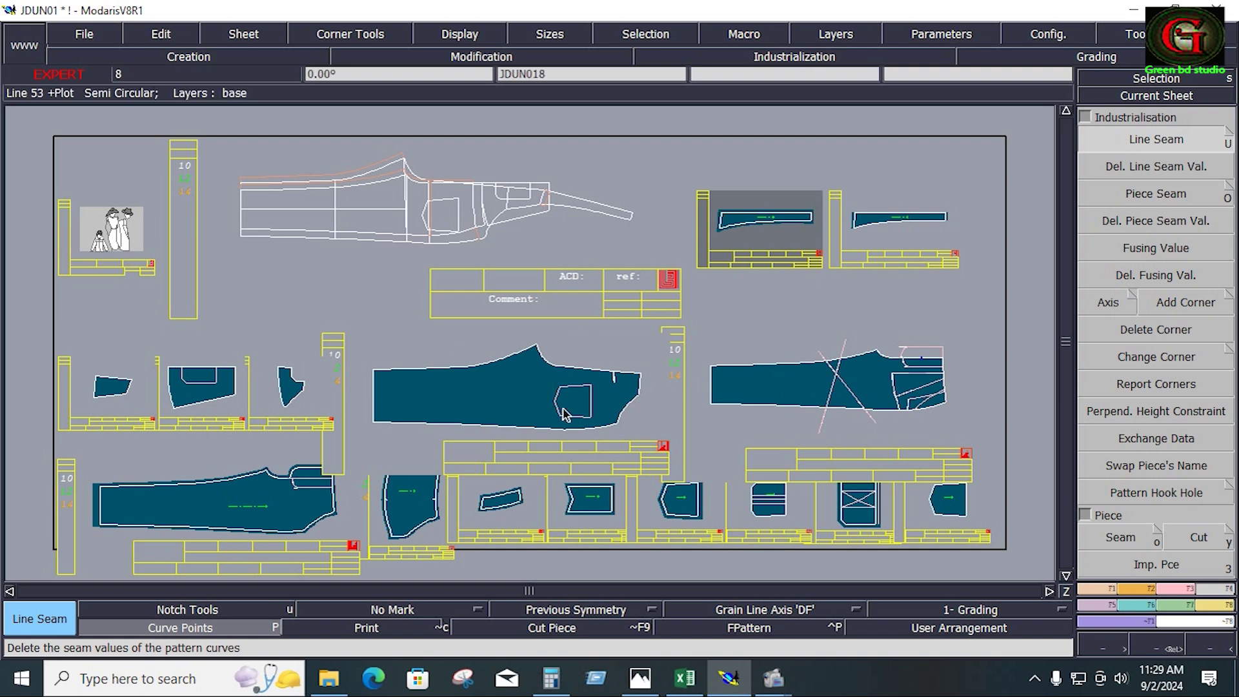
Set the front panel's seam to 0 at beginning and end, removing the inner seam line.
left_click_drag(359, 335, 653, 444)
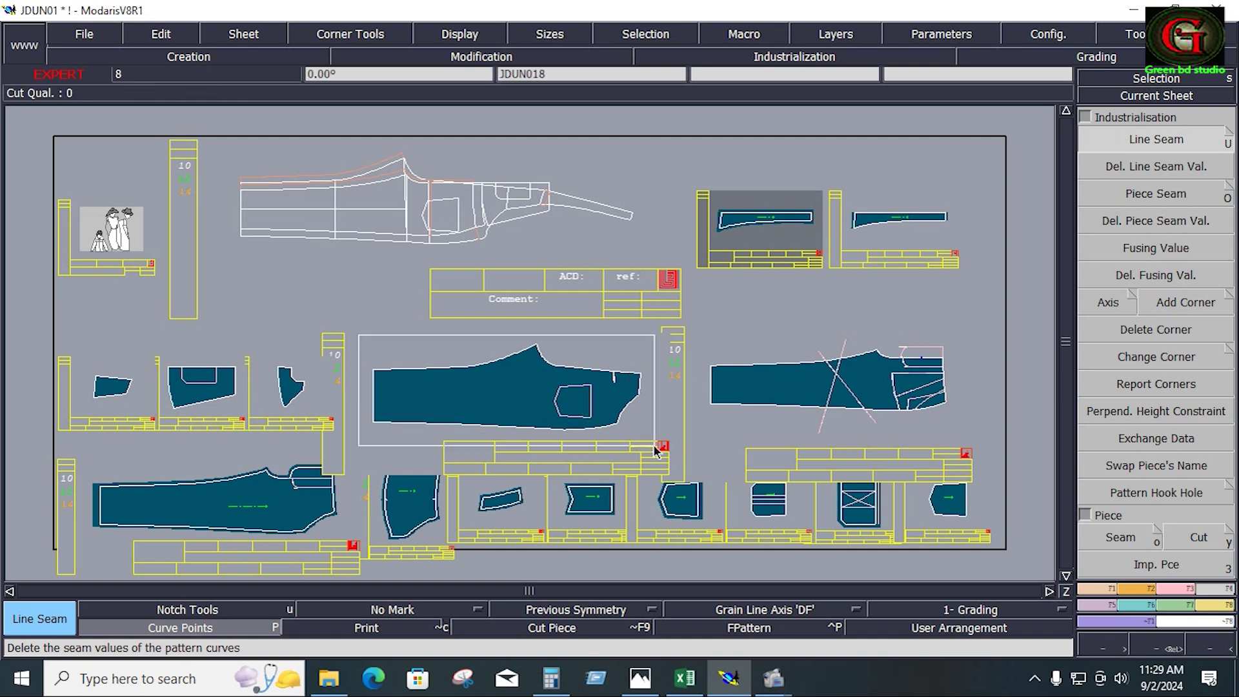
left_click(587, 363)
type("0.400")
key("Return")
type("00")
key("Return")
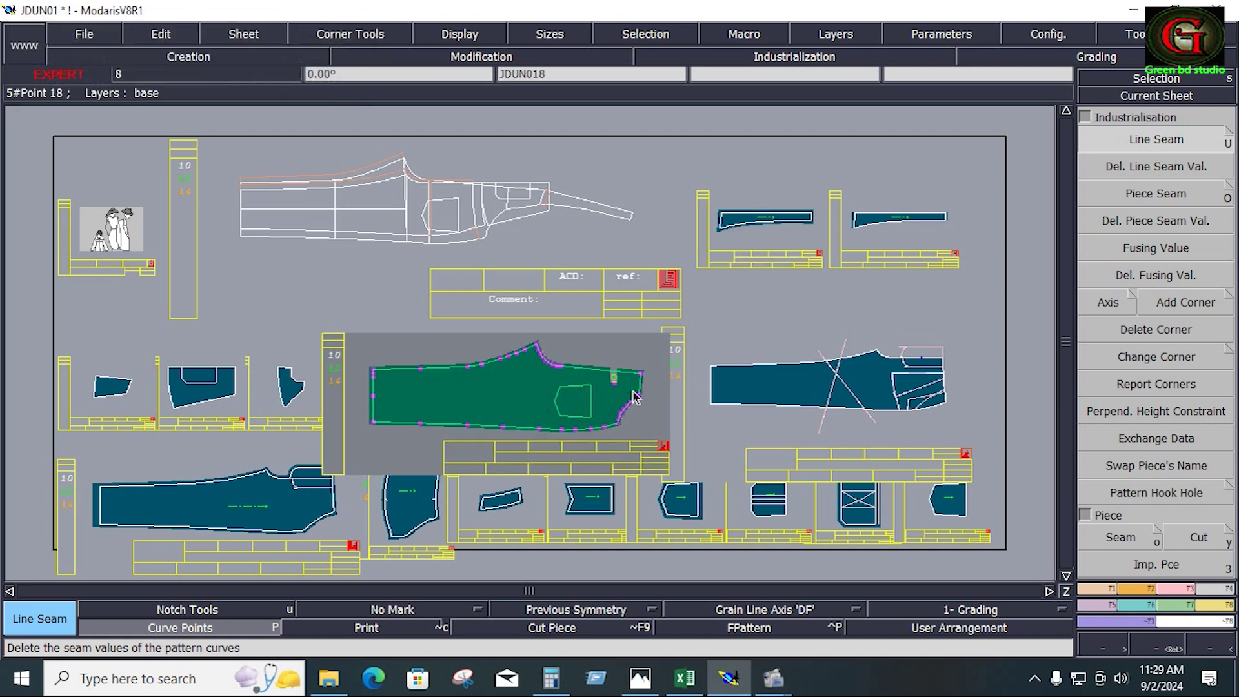
left_click(671, 419)
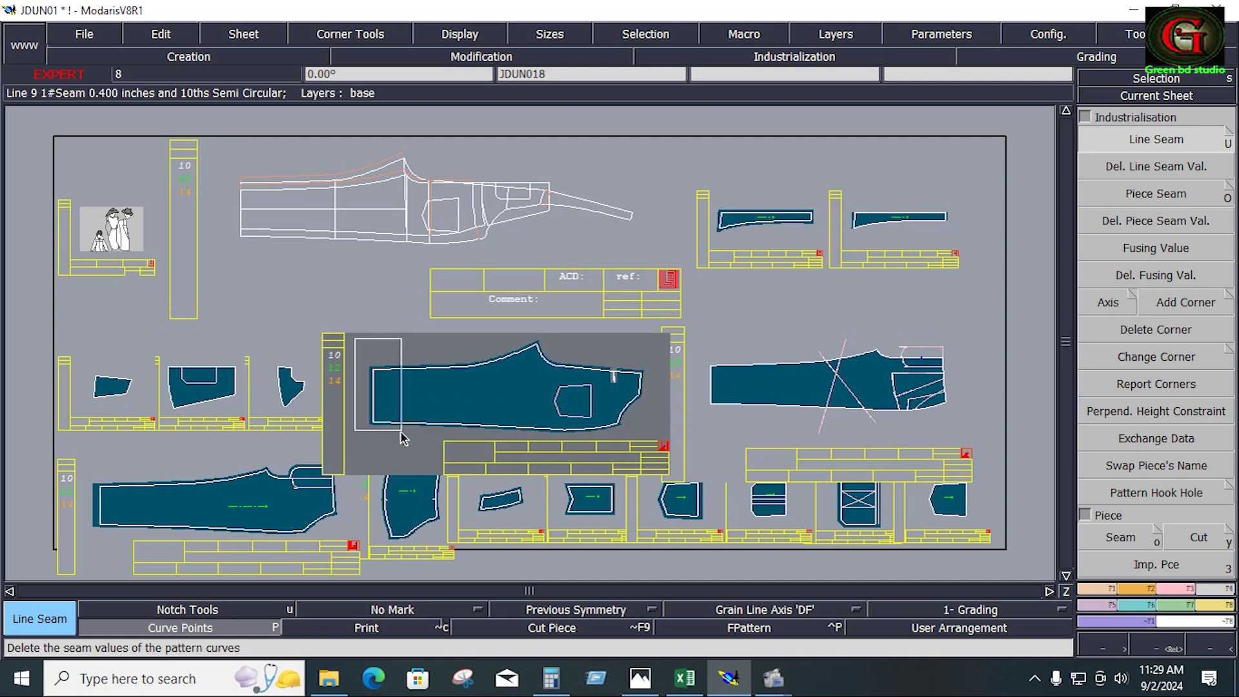
Set the piece's left-edge seam to 1 at beginning and end.
left_click(356, 403)
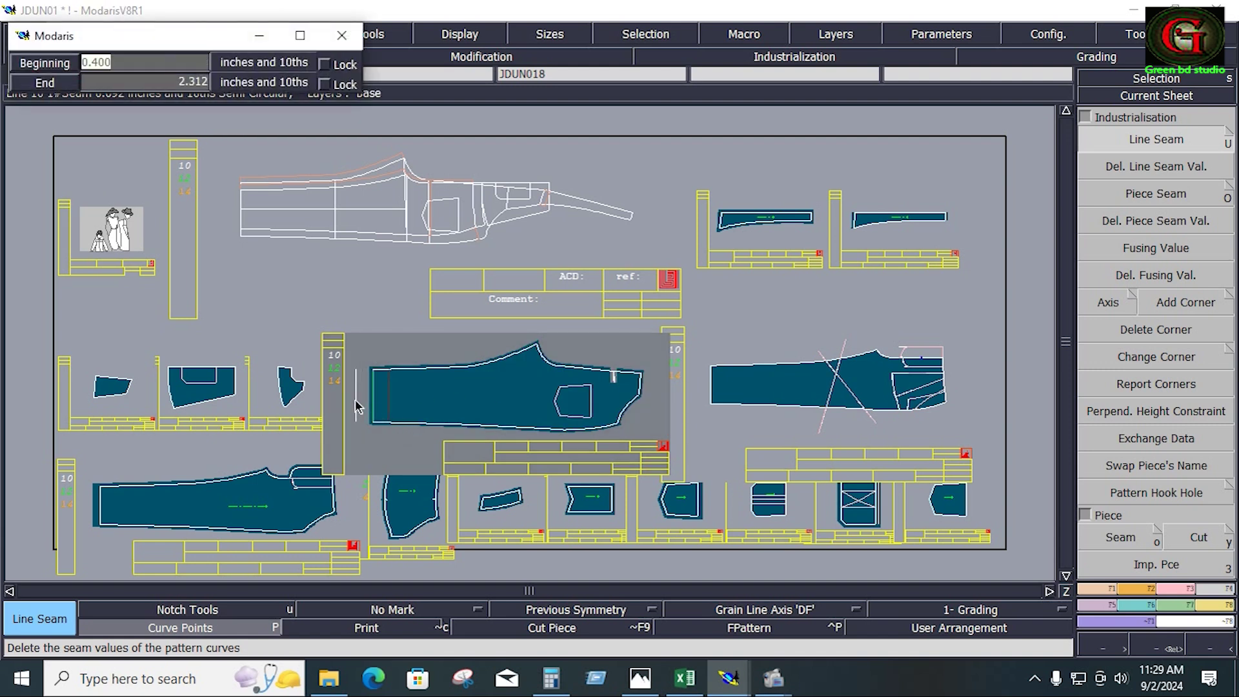
type("1")
key("Return")
type("1")
key("Return")
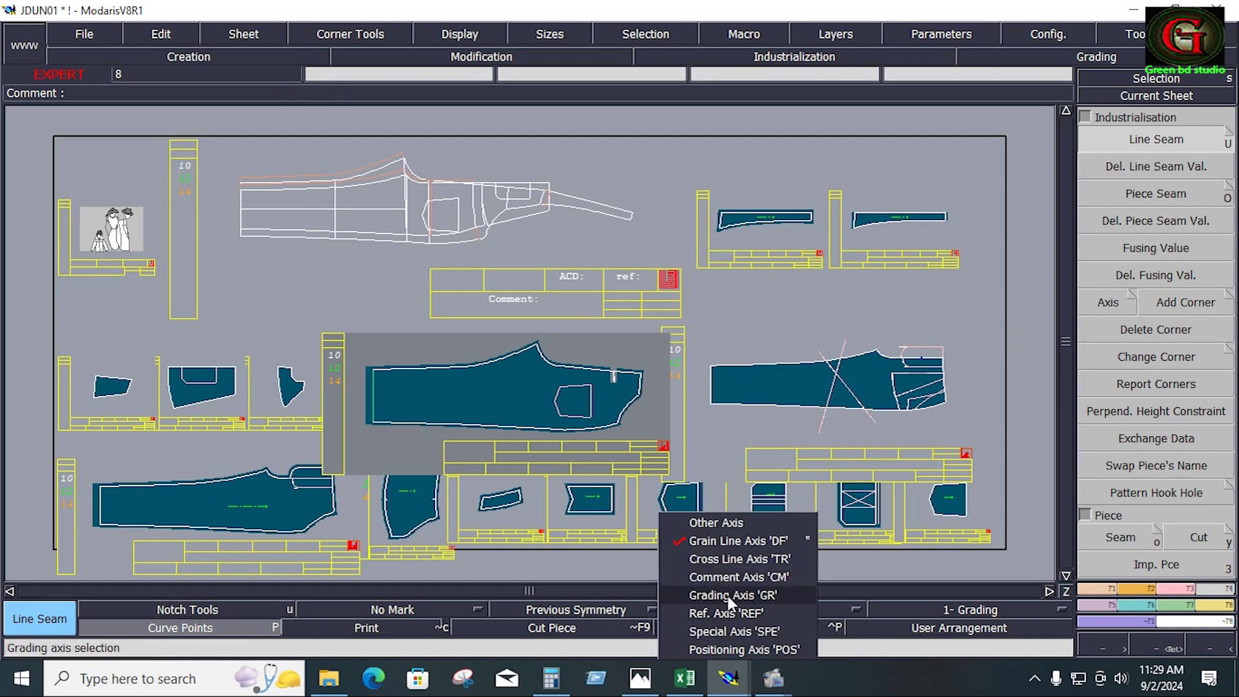
Draw a grain line axis on the piece.
left_click(732, 609)
left_click(721, 540)
left_click(454, 392)
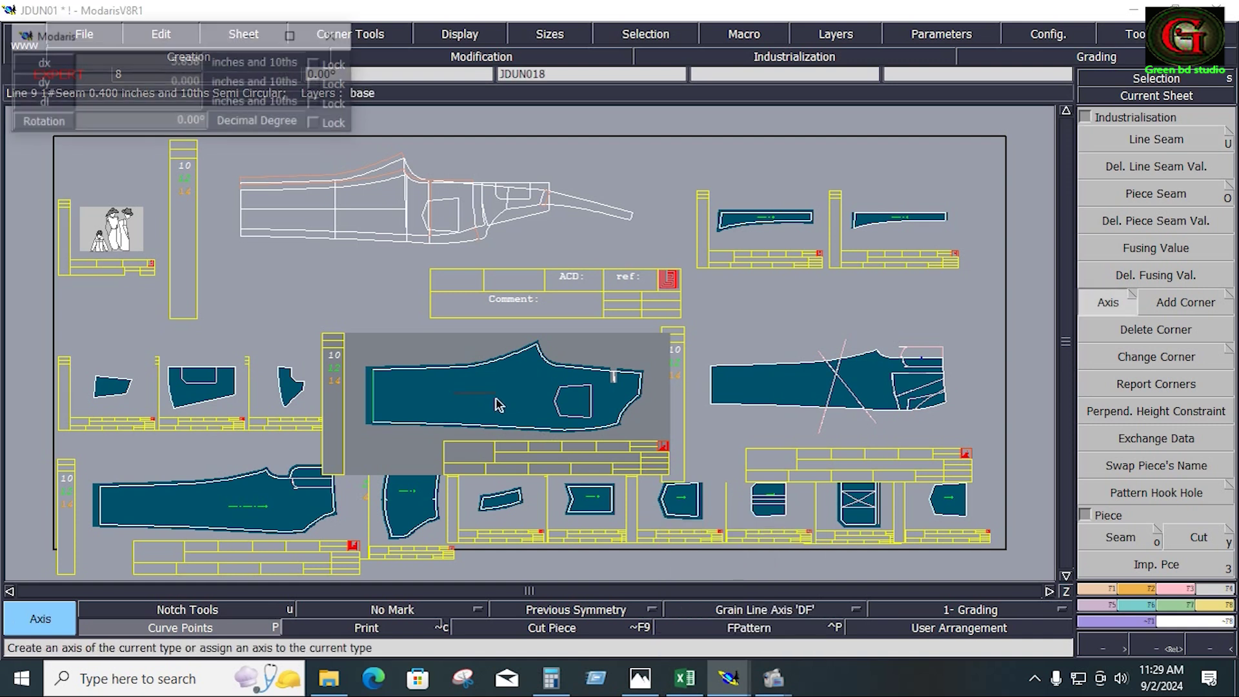
left_click(507, 405)
Merge the top-edge curves across the notch and delete the leftover notch points.
key("z")
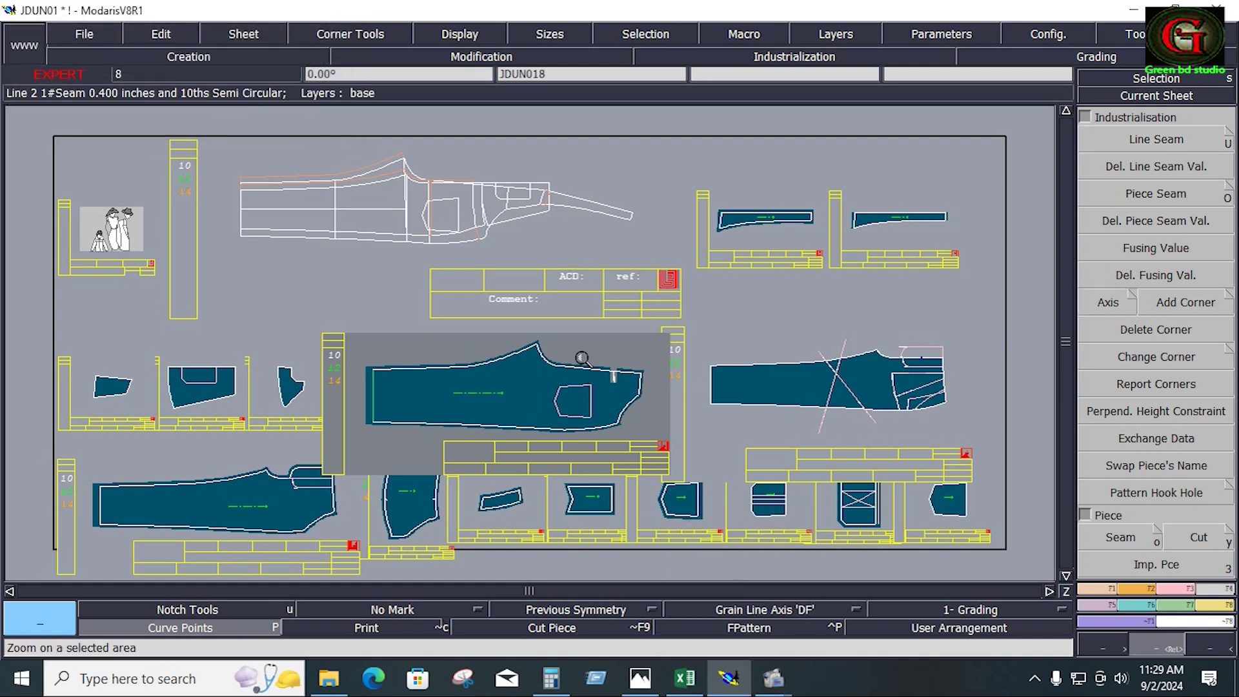
left_click_drag(574, 354, 660, 400)
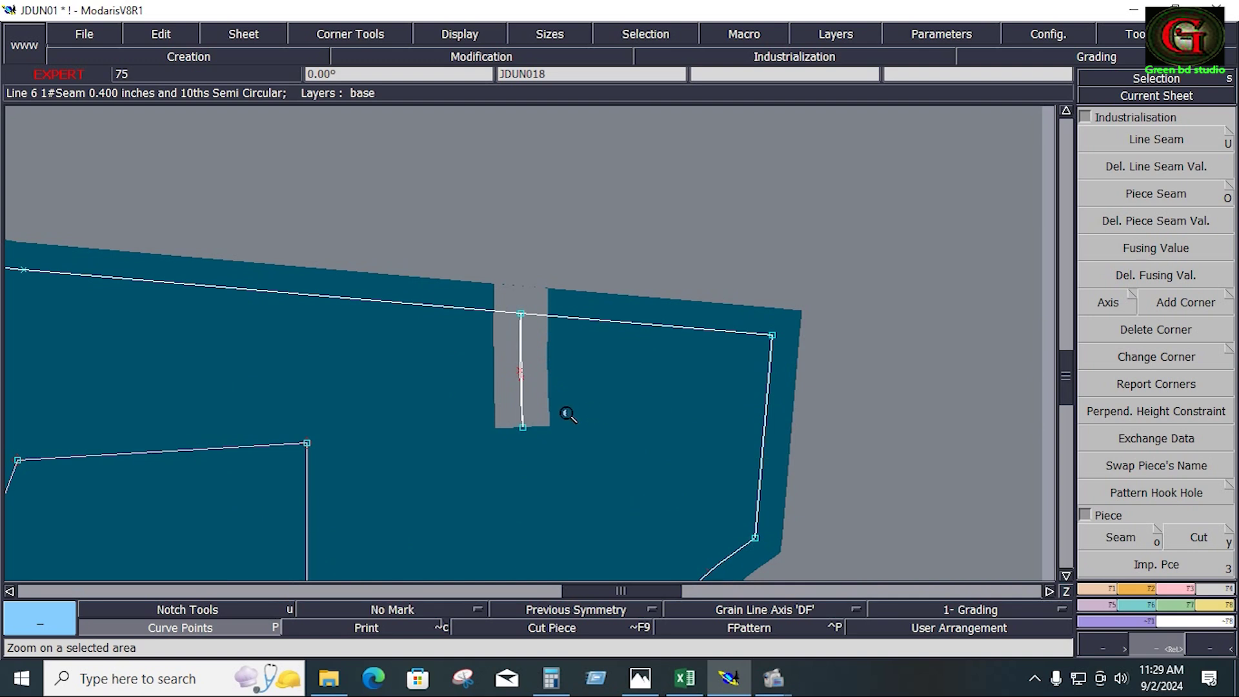
key("m")
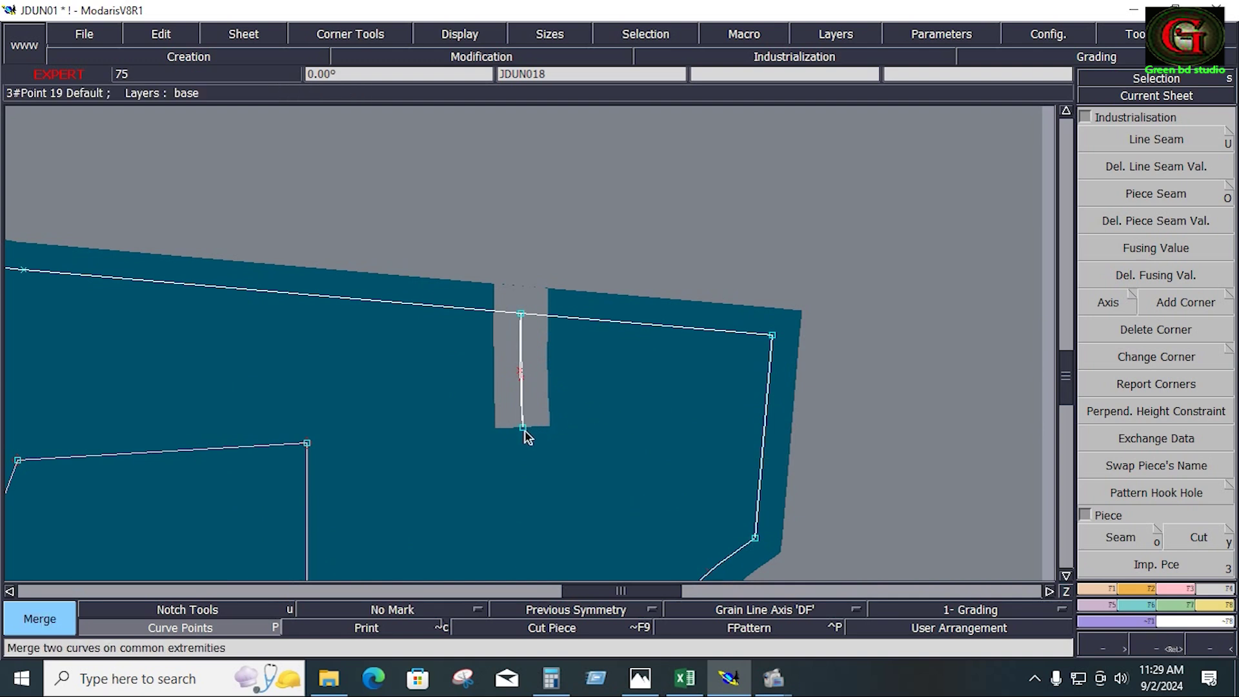
left_click(524, 428)
left_click(522, 315)
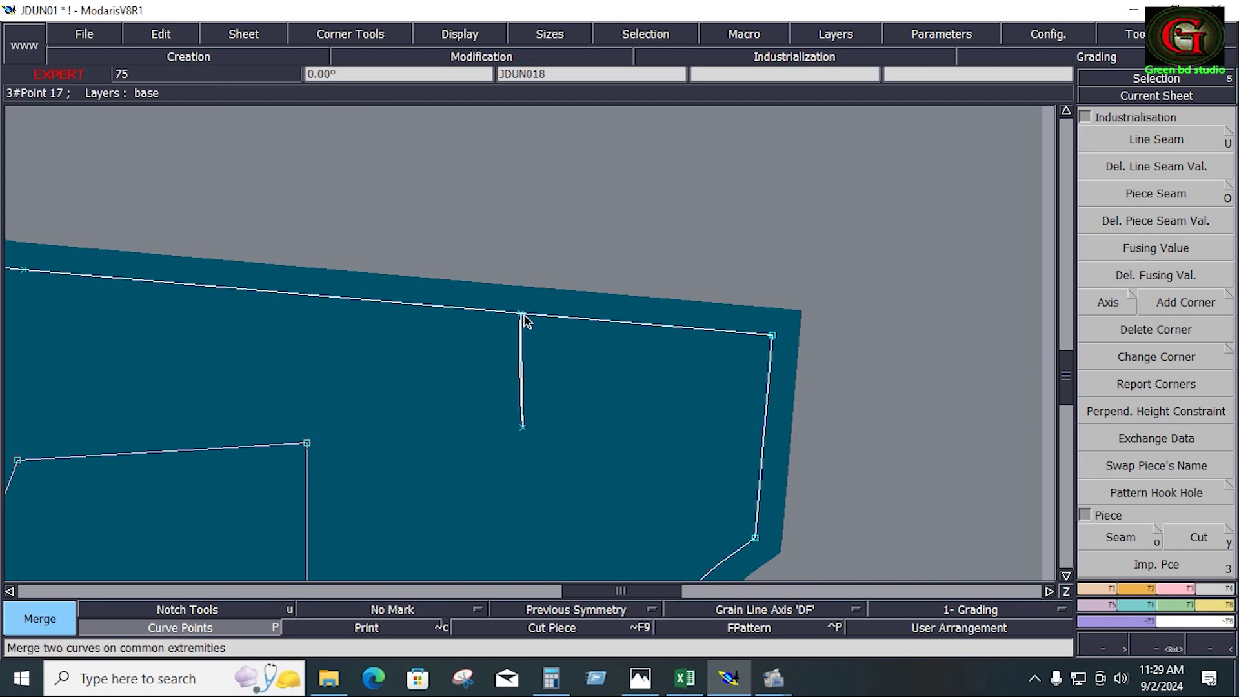
key("Delete")
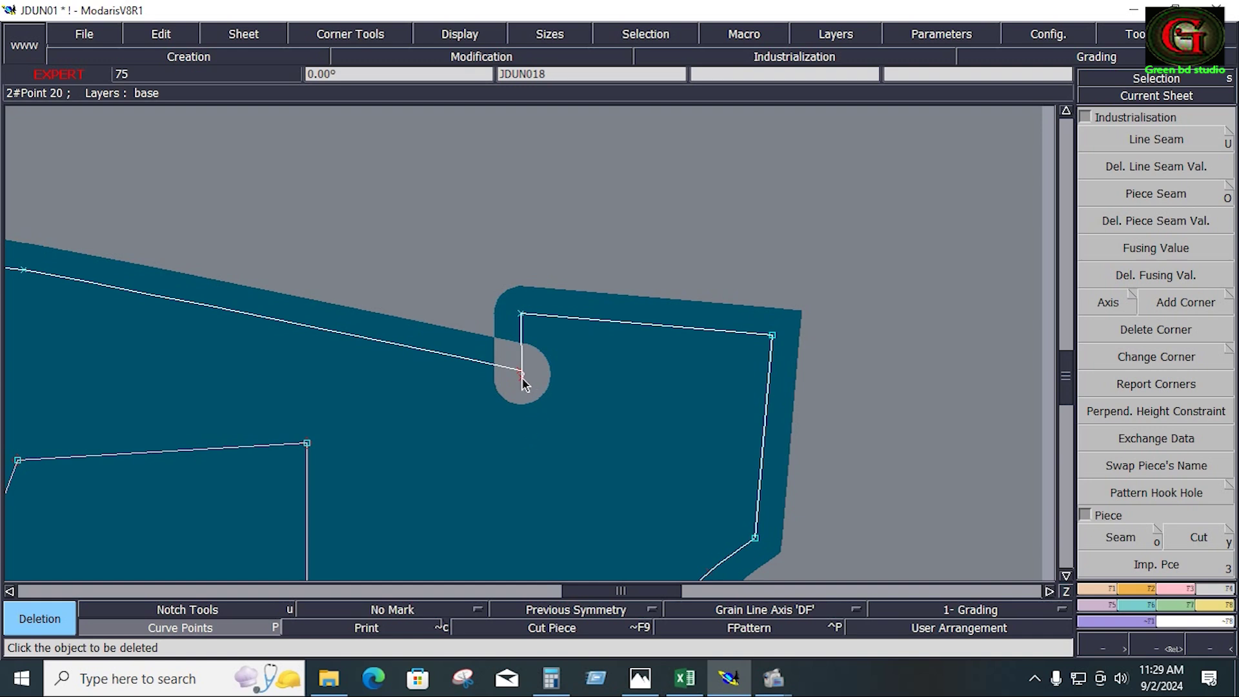
left_click(523, 380)
left_click(525, 327)
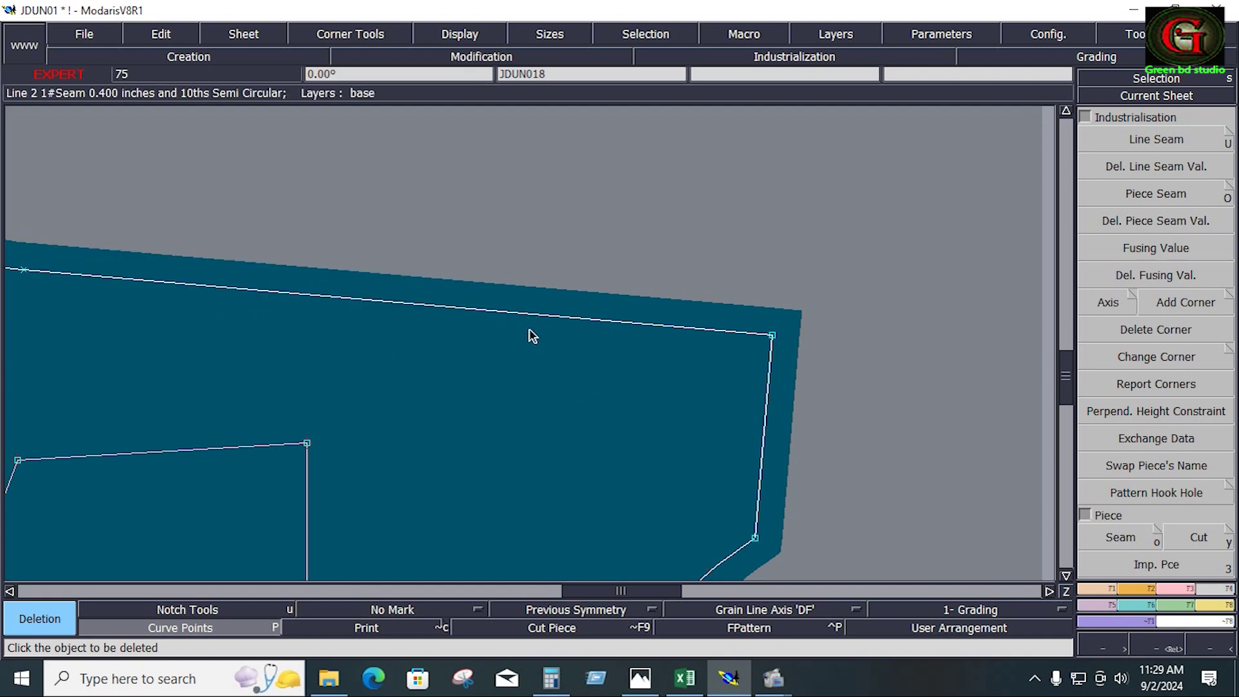
key("F5")
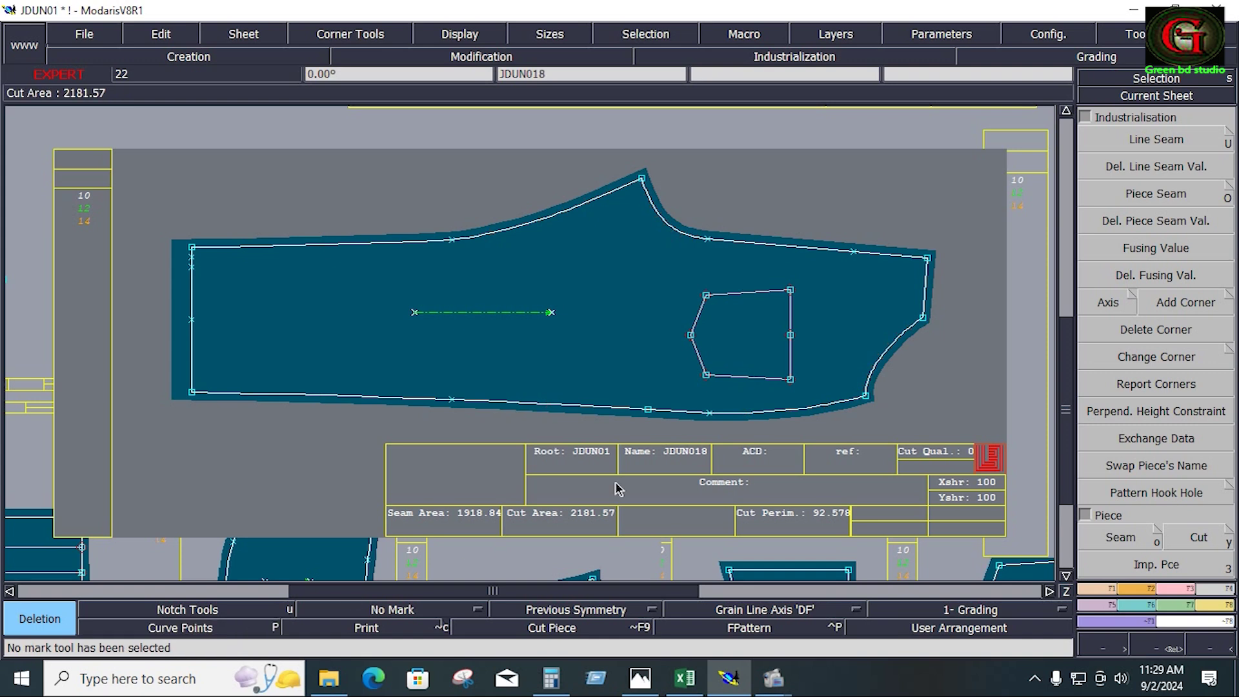
Delete small sheet JDUN0110 from the middle row and zoom onto the trapezoid's sheet.
key("F6")
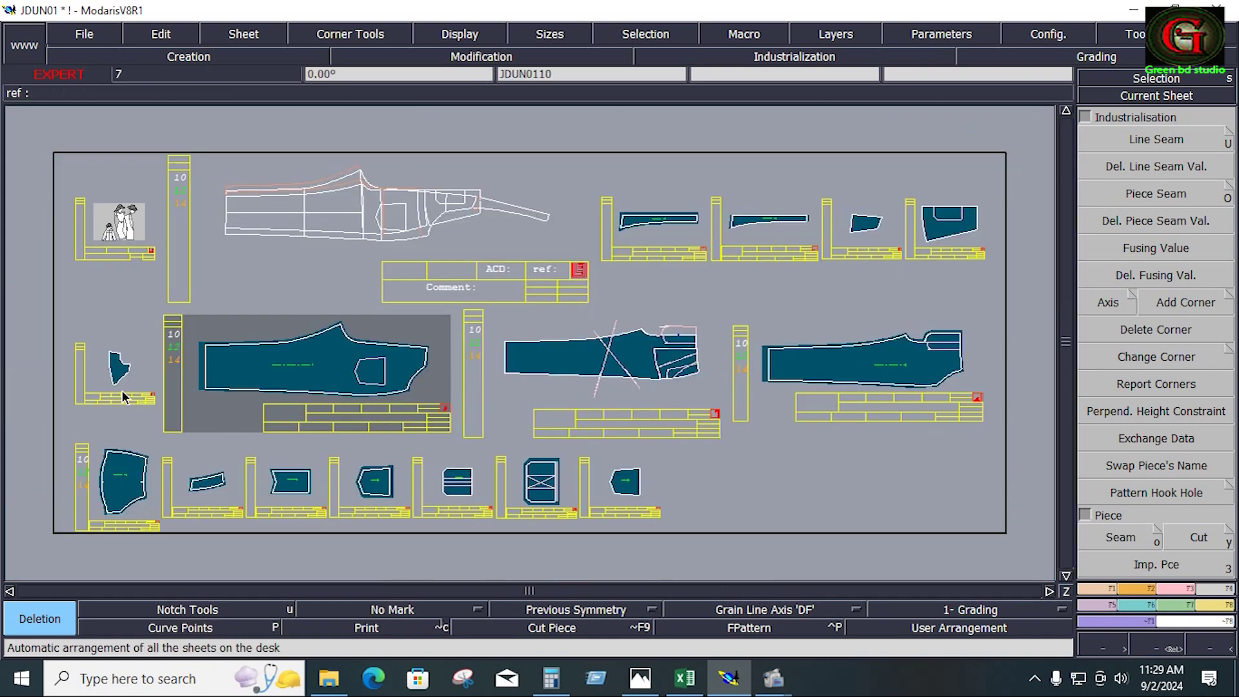
key("Delete")
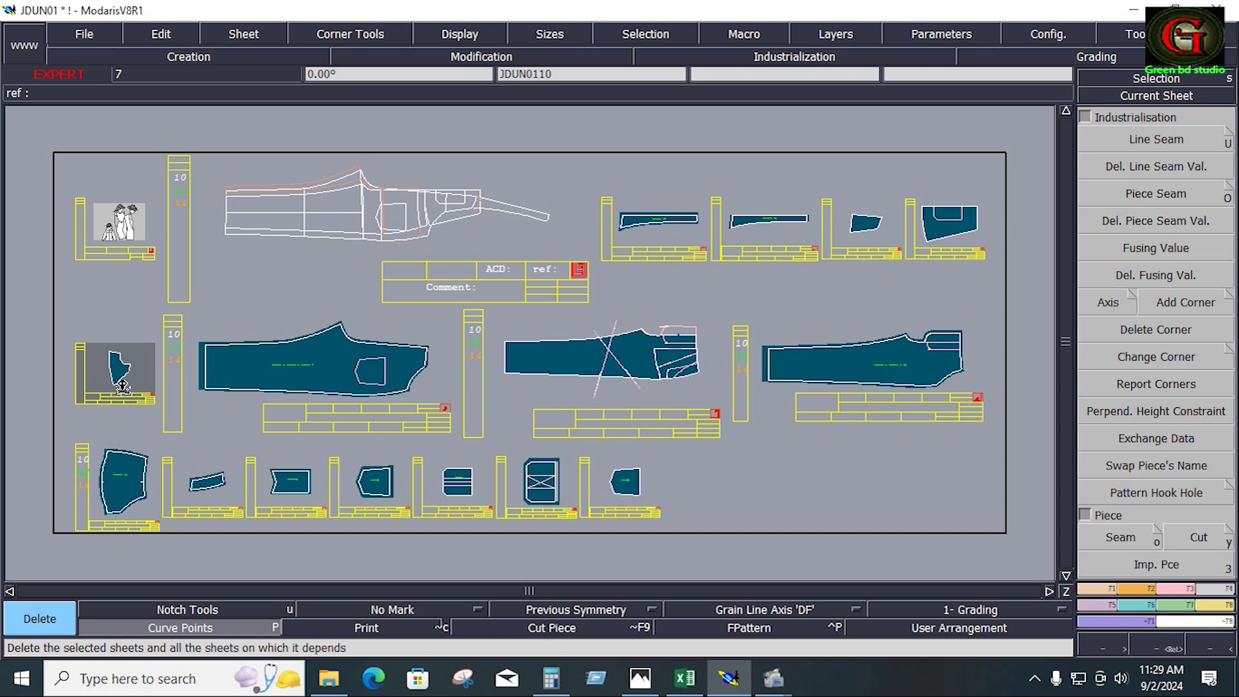
left_click(122, 386)
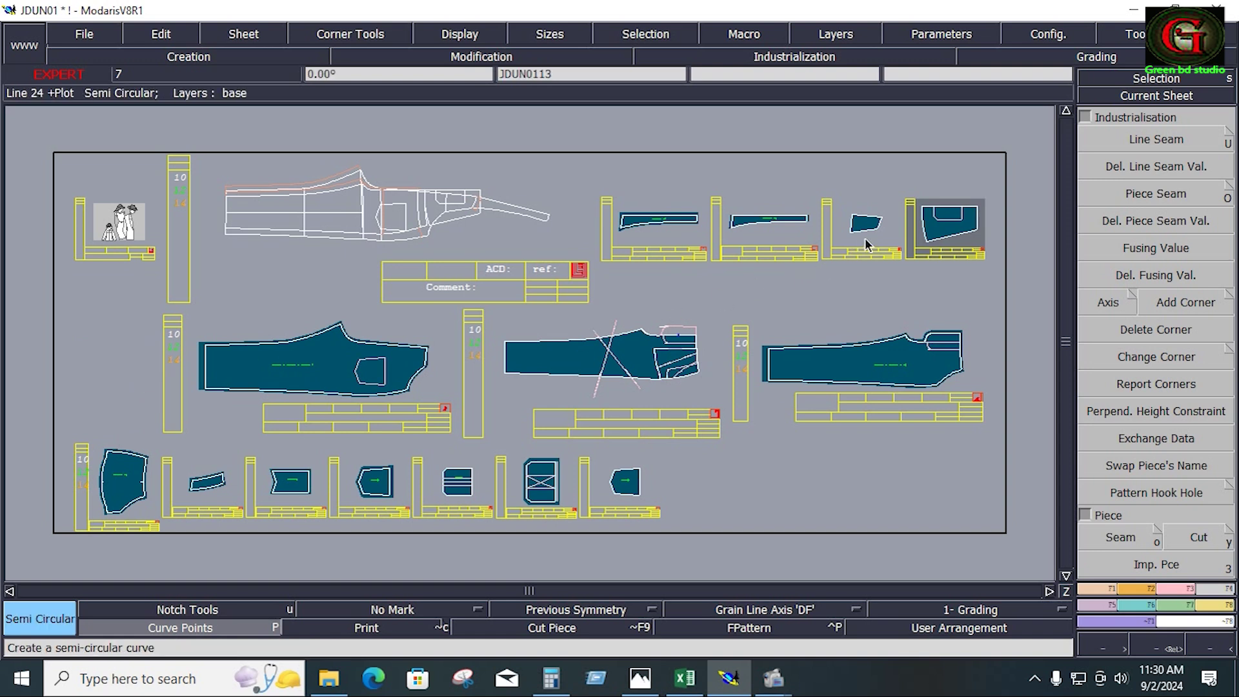
key("z")
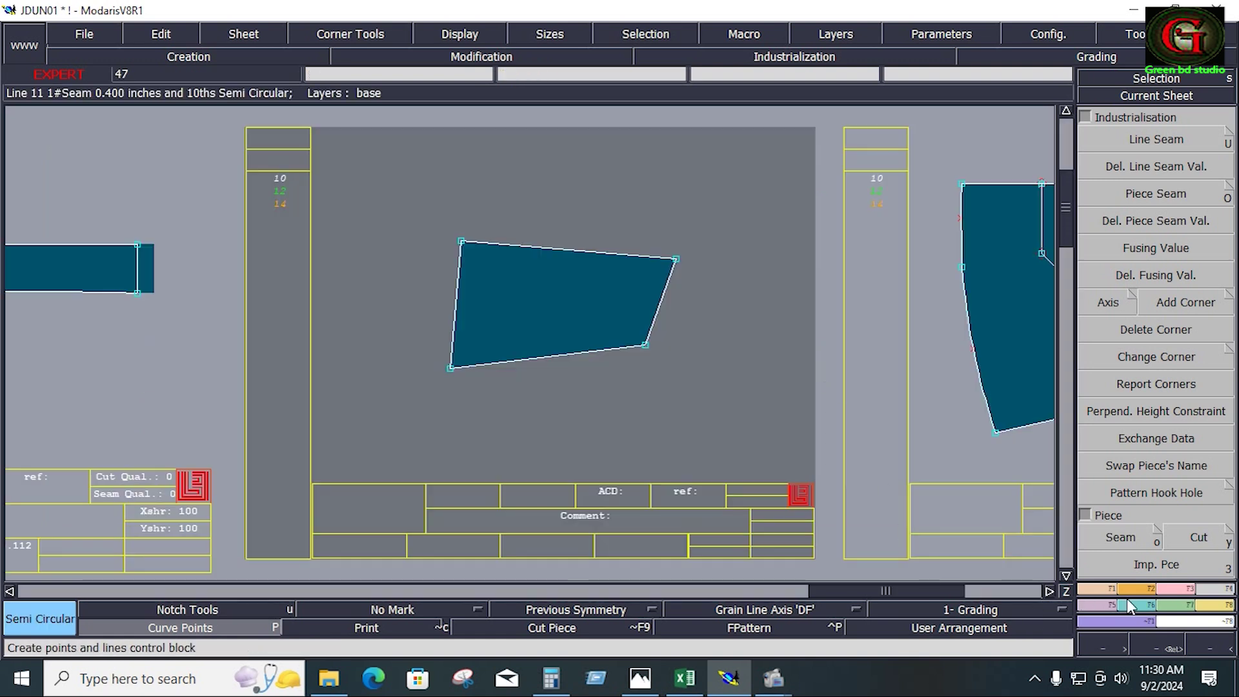
left_click(1127, 587)
Level the trapezoid's top edge by two-point rotation and mirror it across that edge.
left_click(1170, 509)
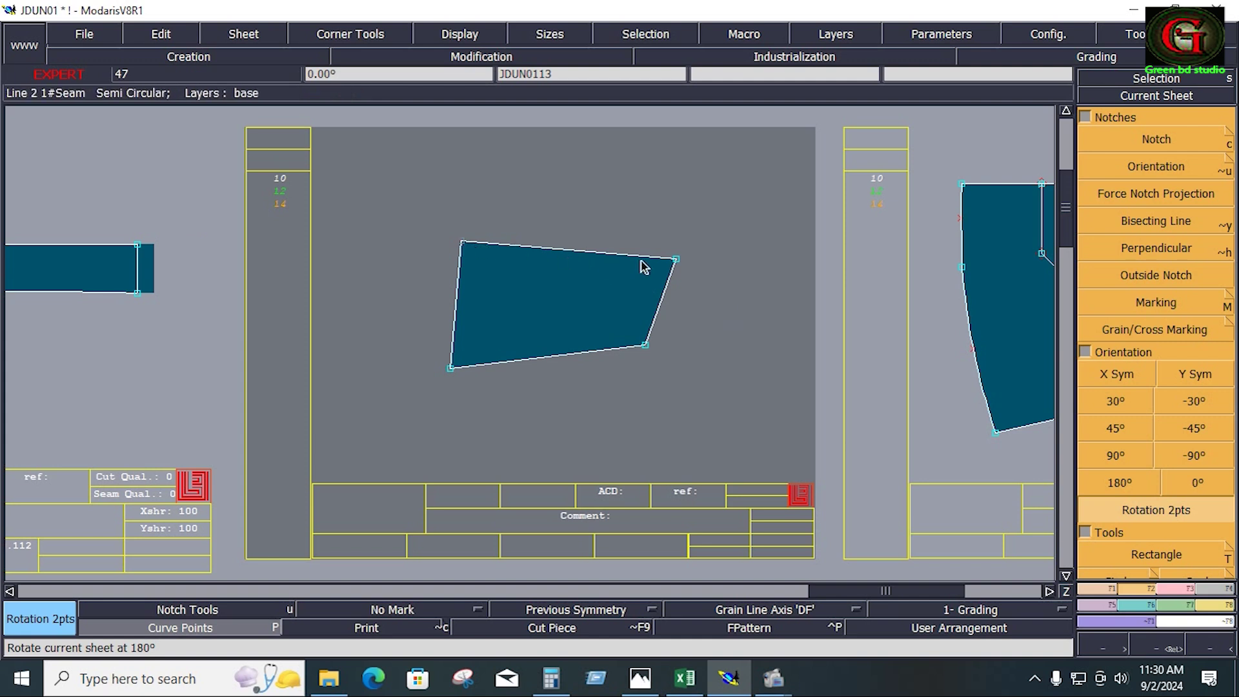
left_click(675, 260)
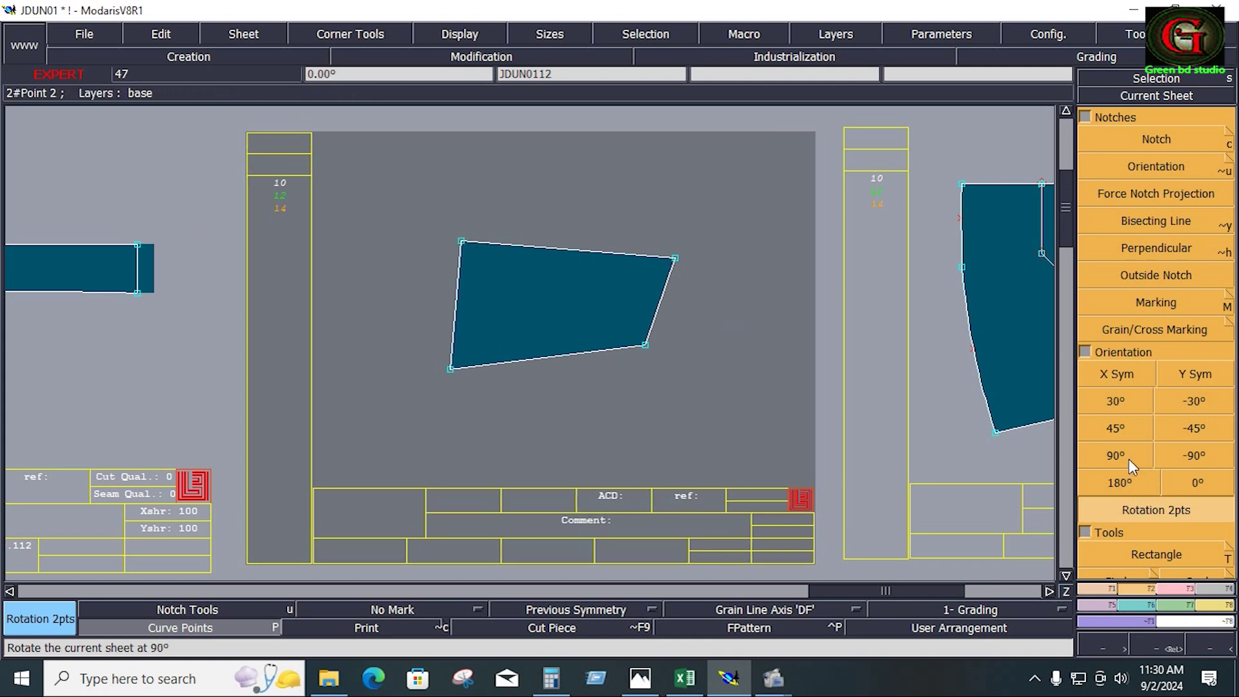
left_click(461, 242)
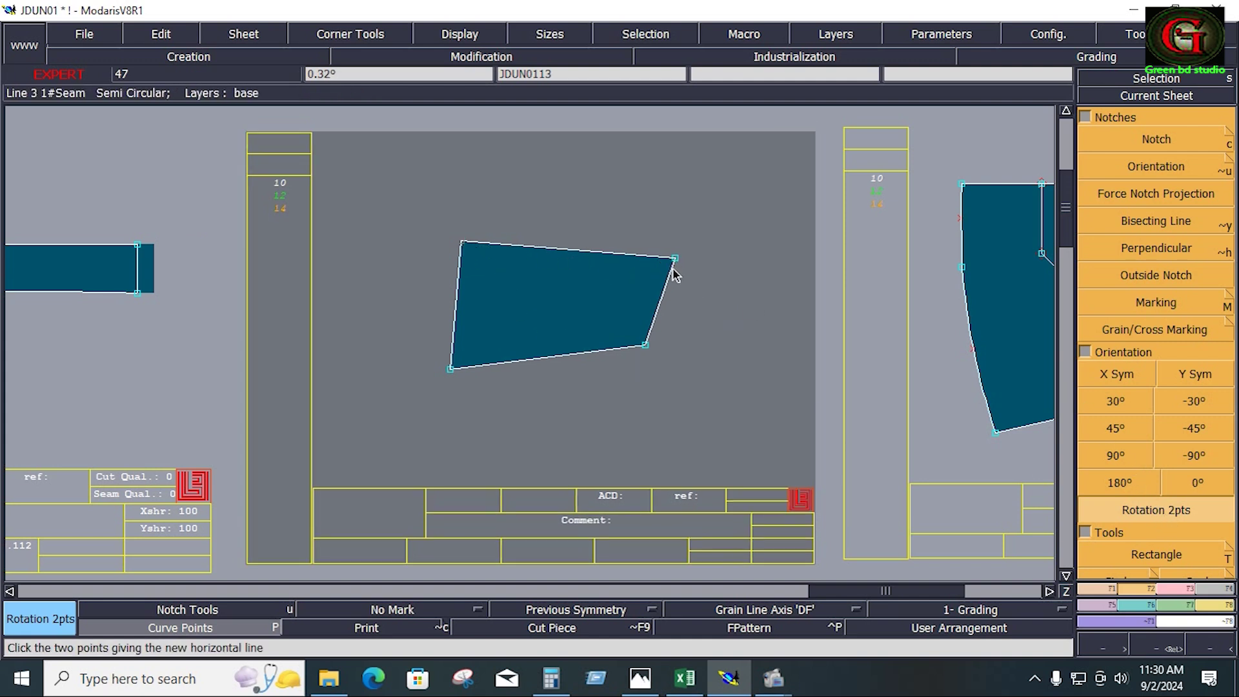
left_click(675, 260)
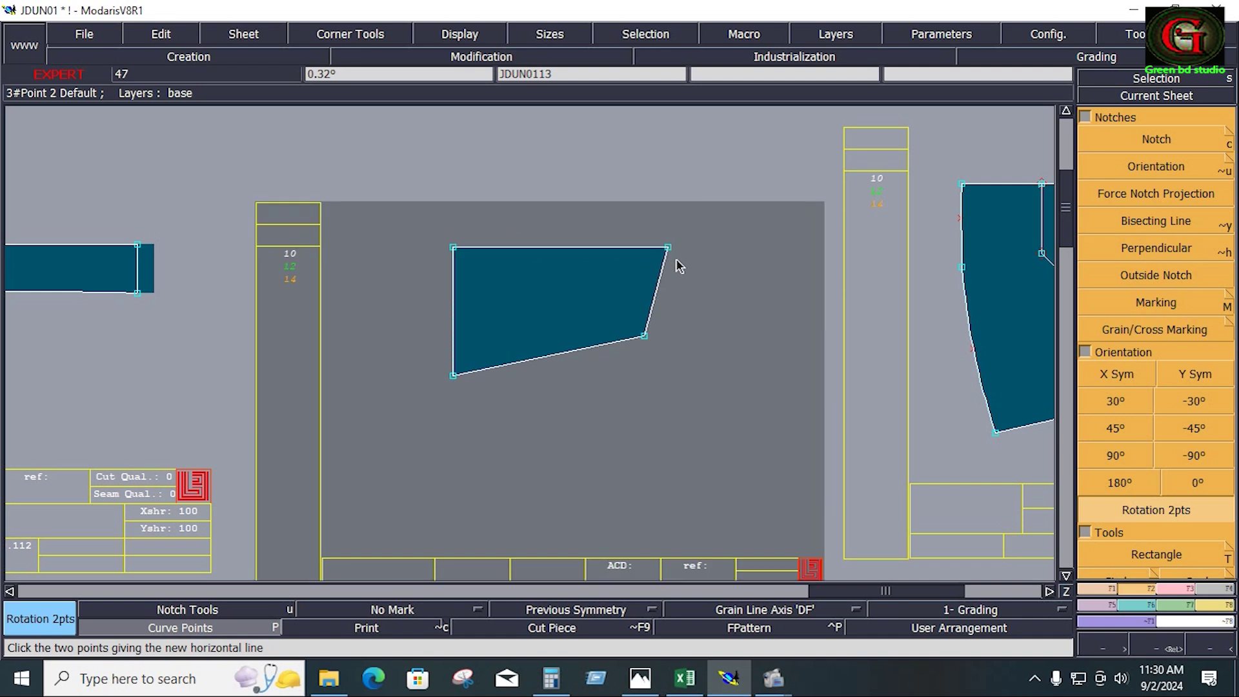
left_click(1088, 603)
left_click(1105, 226)
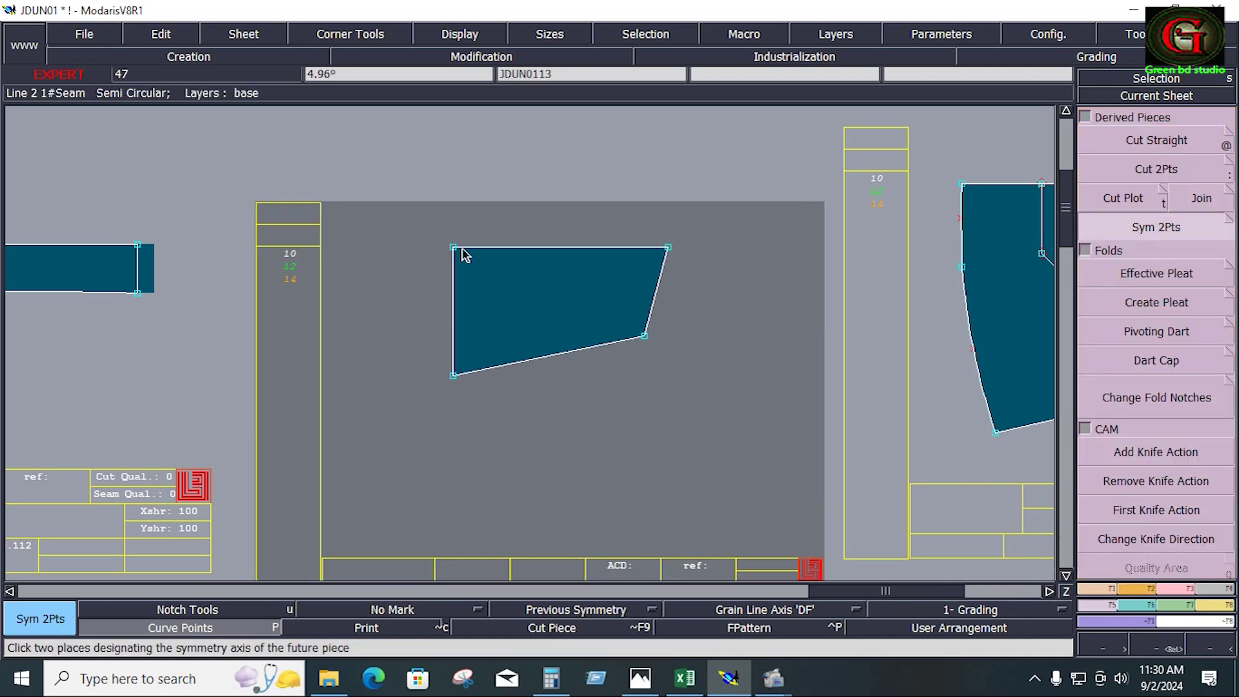
left_click(668, 248)
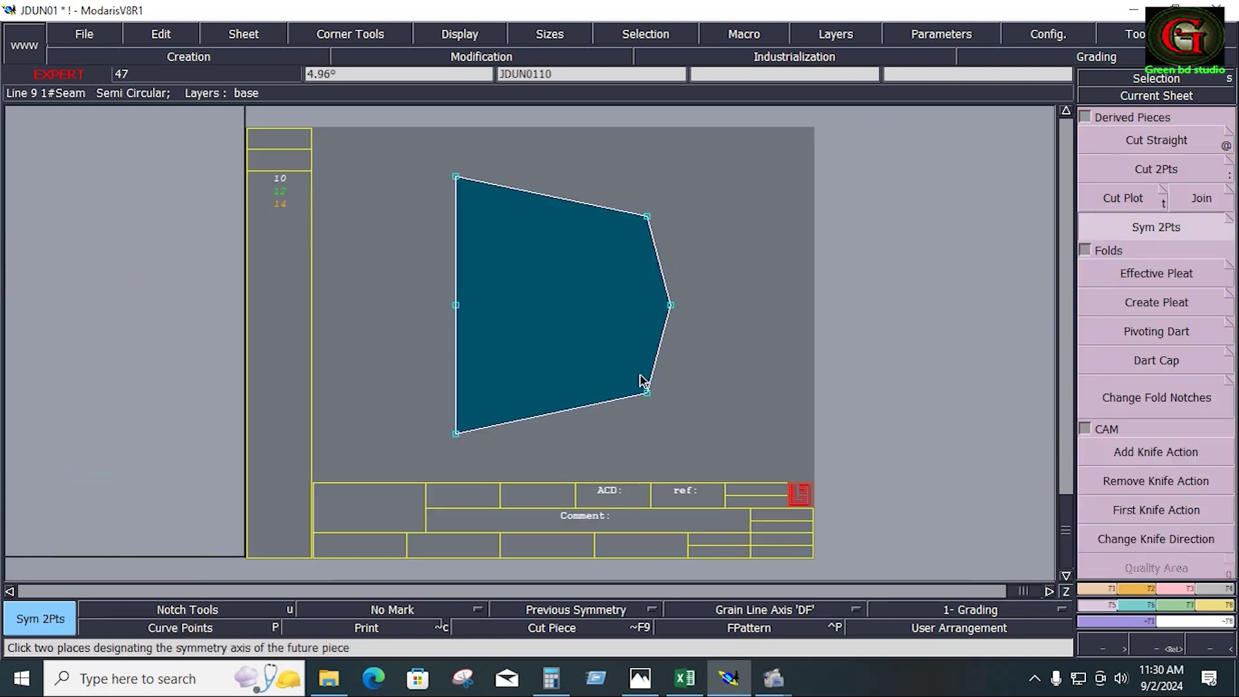
Draw a horizontal grain line and set a seam value on the left edge.
left_click(787, 609)
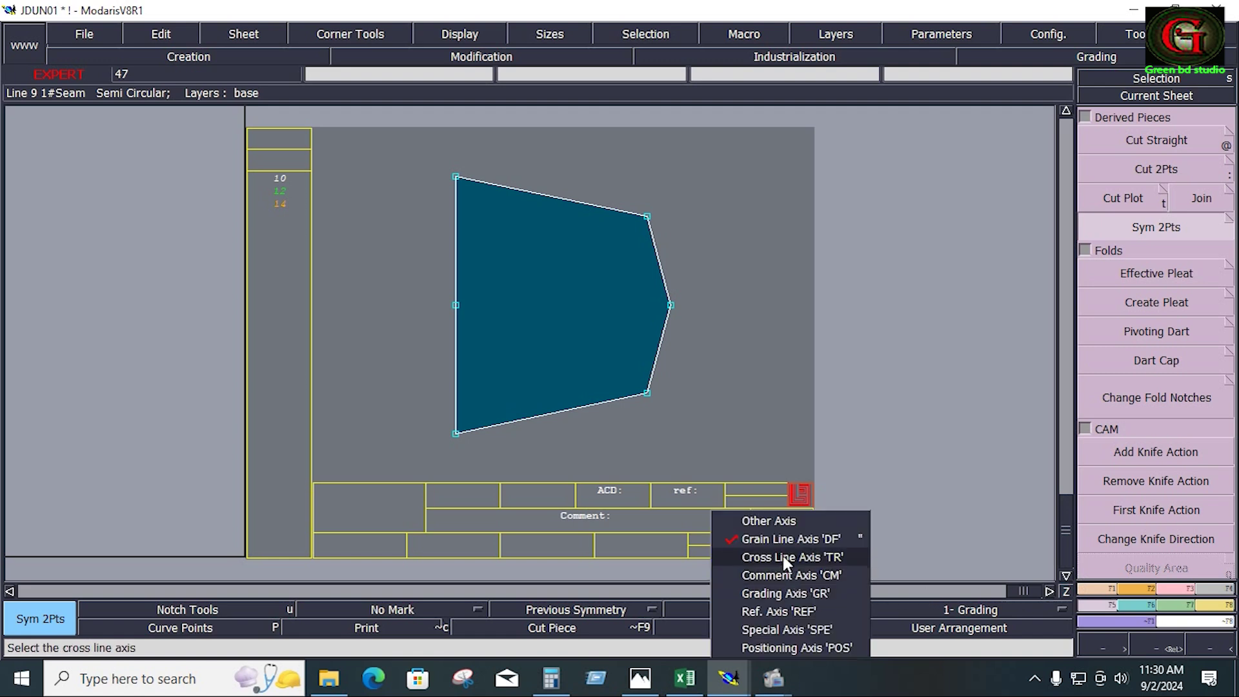
left_click(768, 537)
left_click_drag(531, 281, 600, 280)
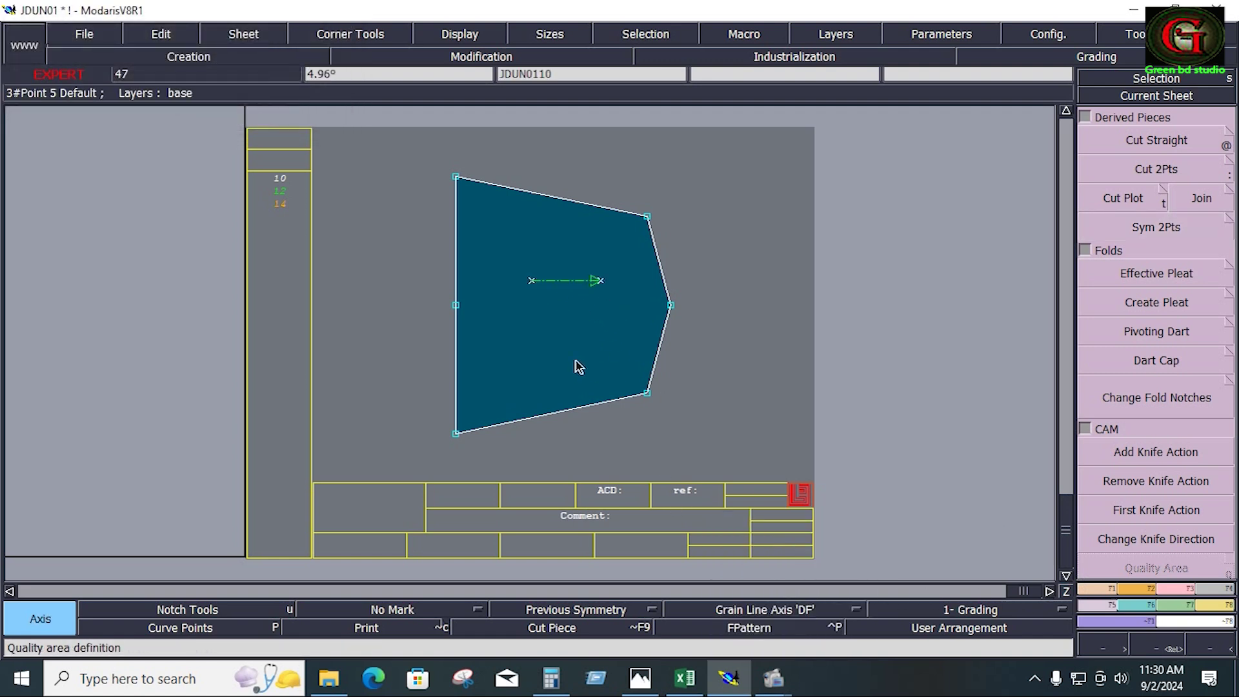
left_click_drag(401, 145, 472, 445)
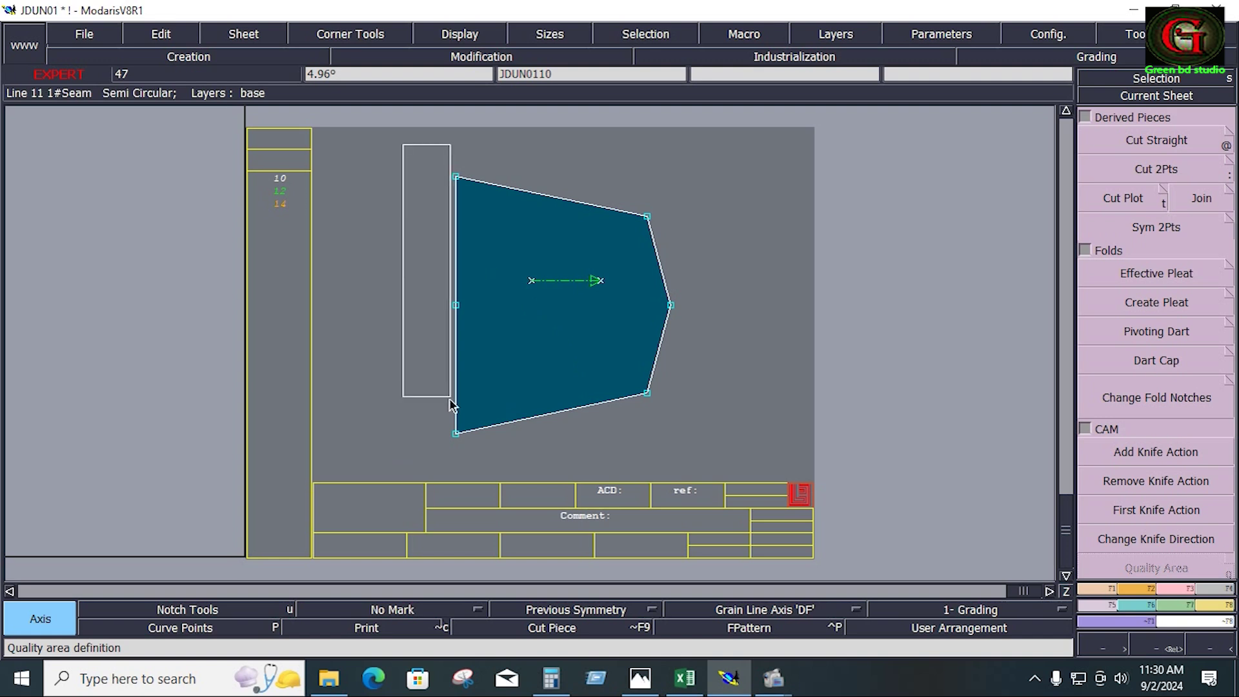
left_click(1223, 589)
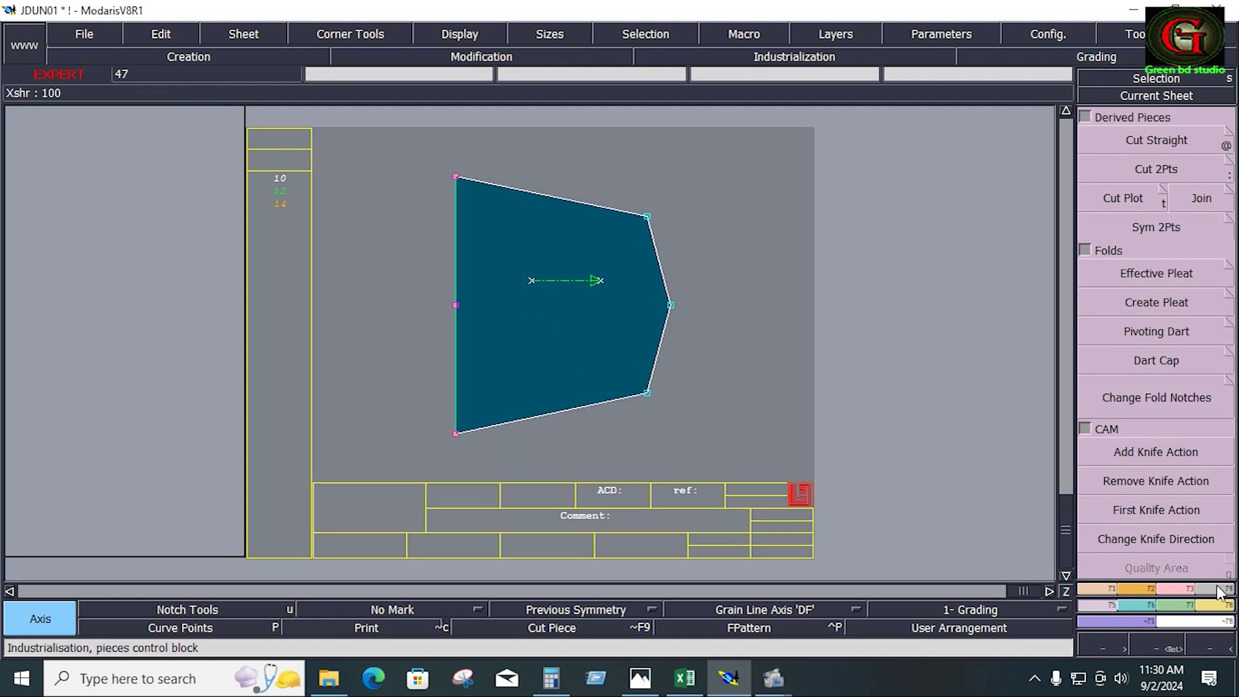
left_click(1139, 137)
left_click(714, 294)
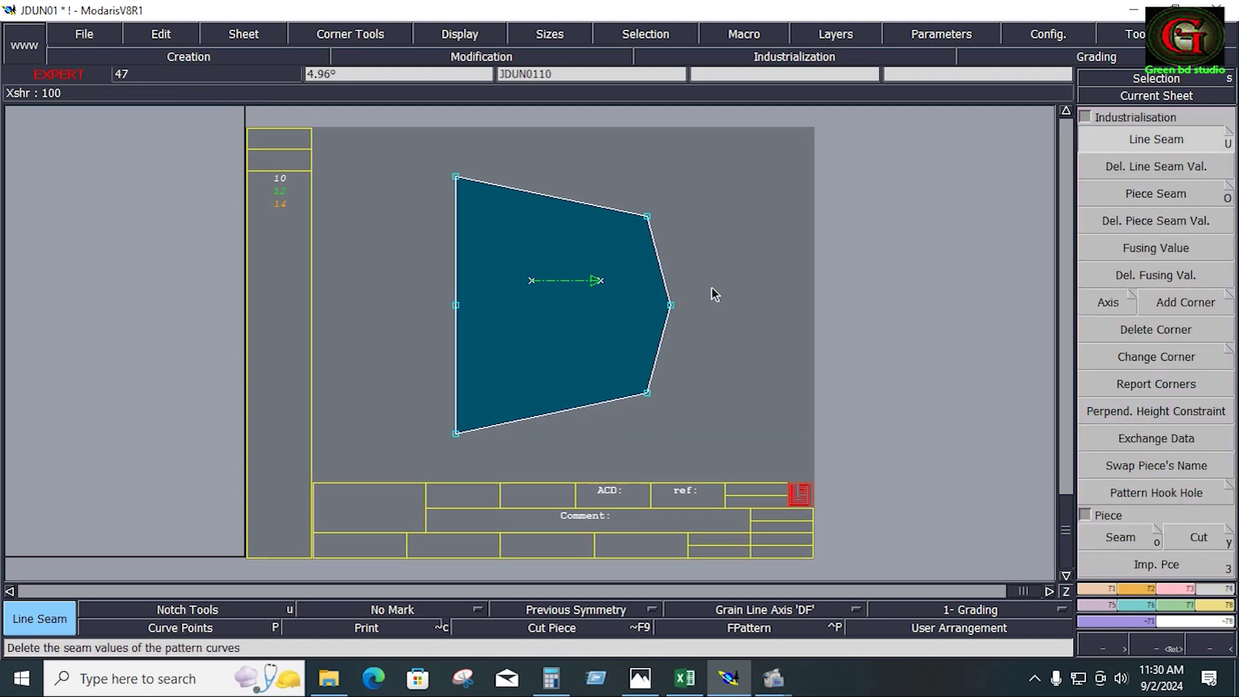
Add a notch midway along the left edge and copy the piece.
left_click(1132, 590)
left_click(1145, 146)
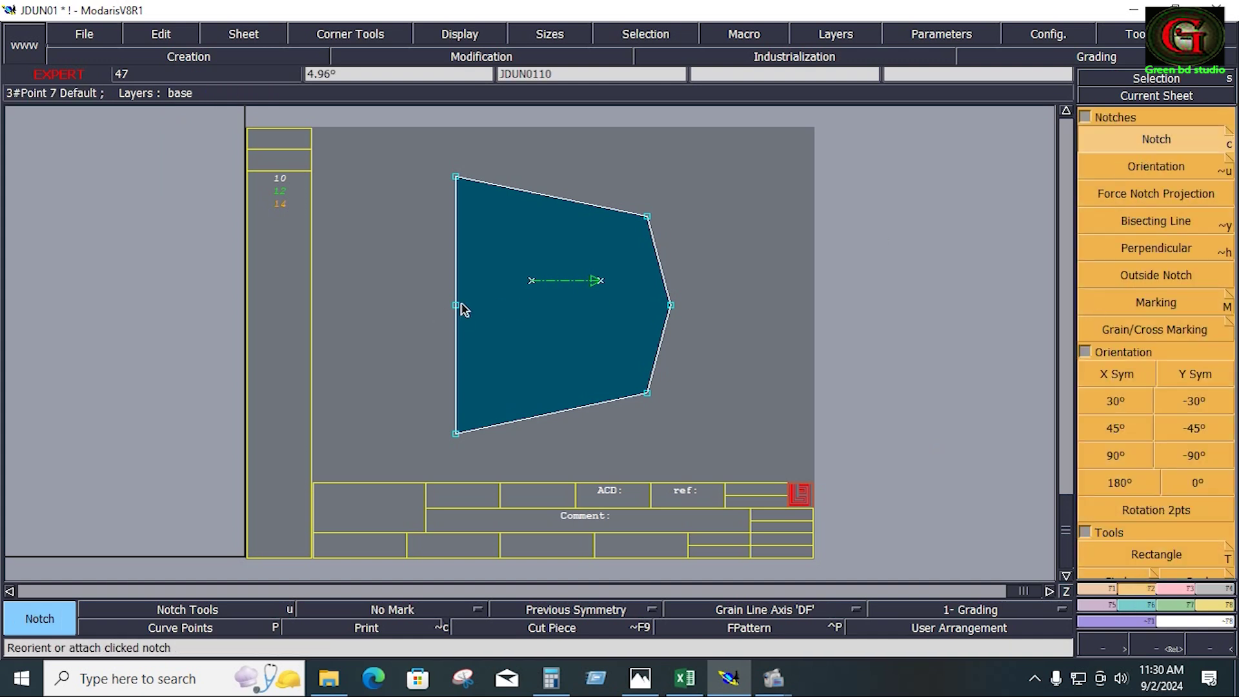
left_click(464, 310)
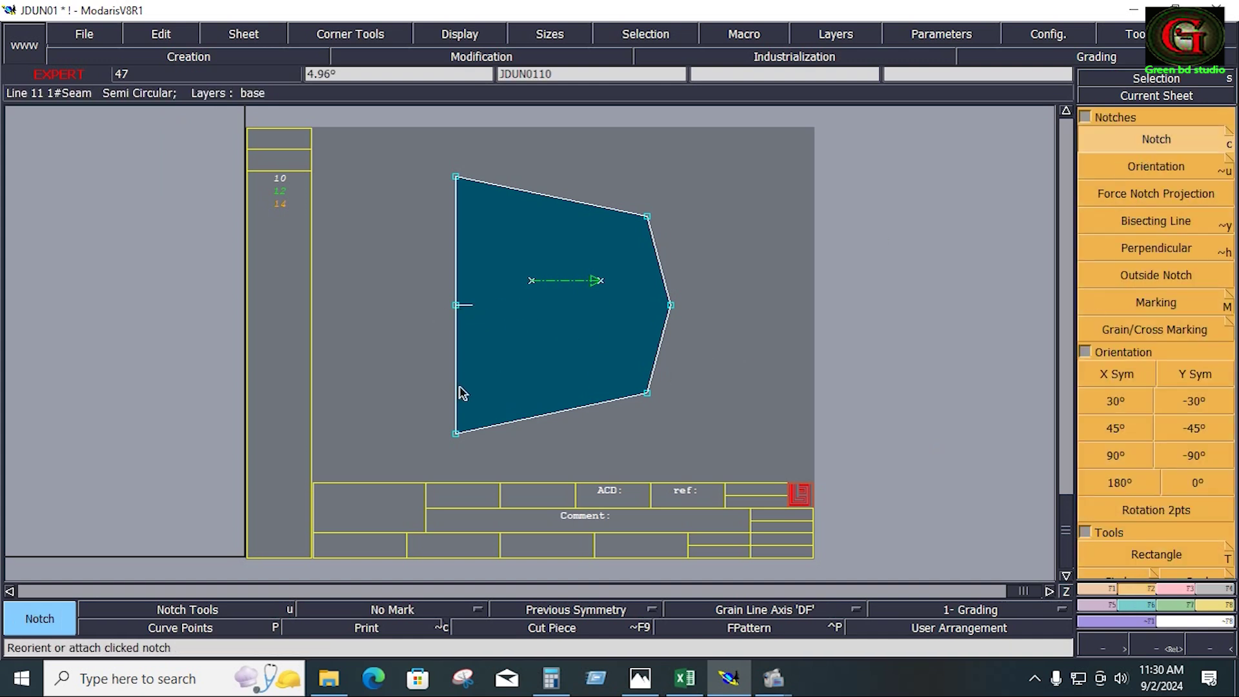
key("ctrl+c")
left_click(497, 367)
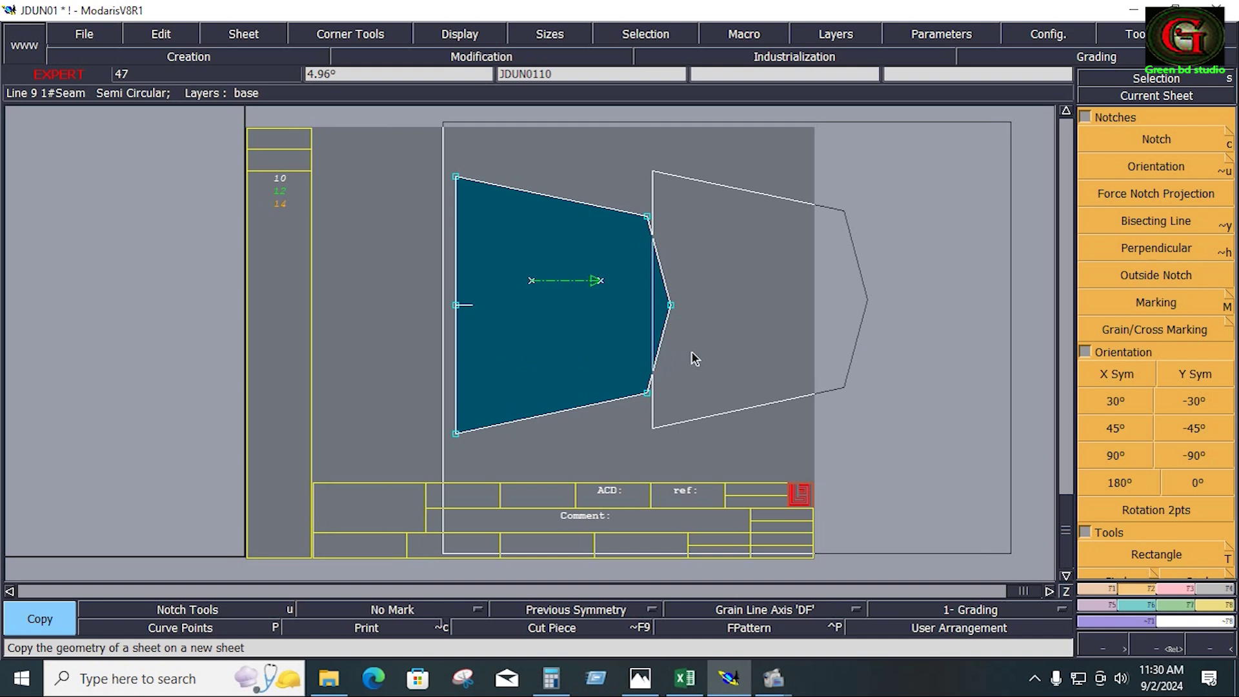
Drop the copy as a new sheet and give the five-sided piece a 0.400 seam all round.
left_click(705, 411)
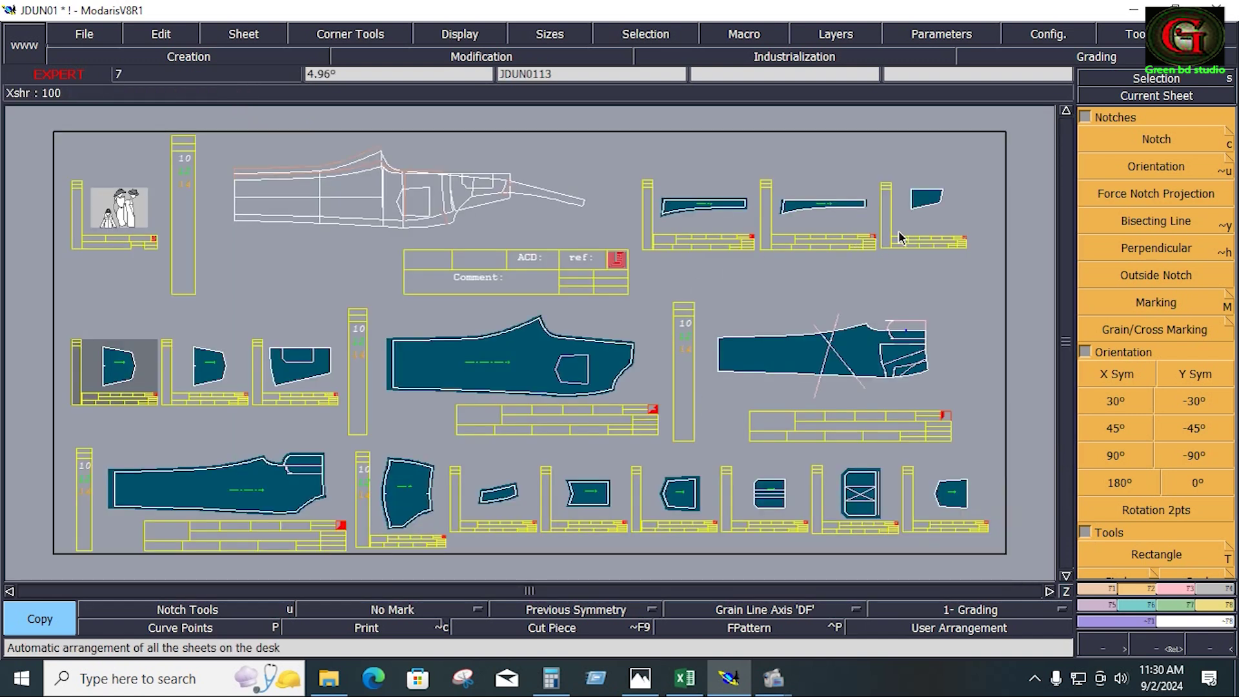
key("space")
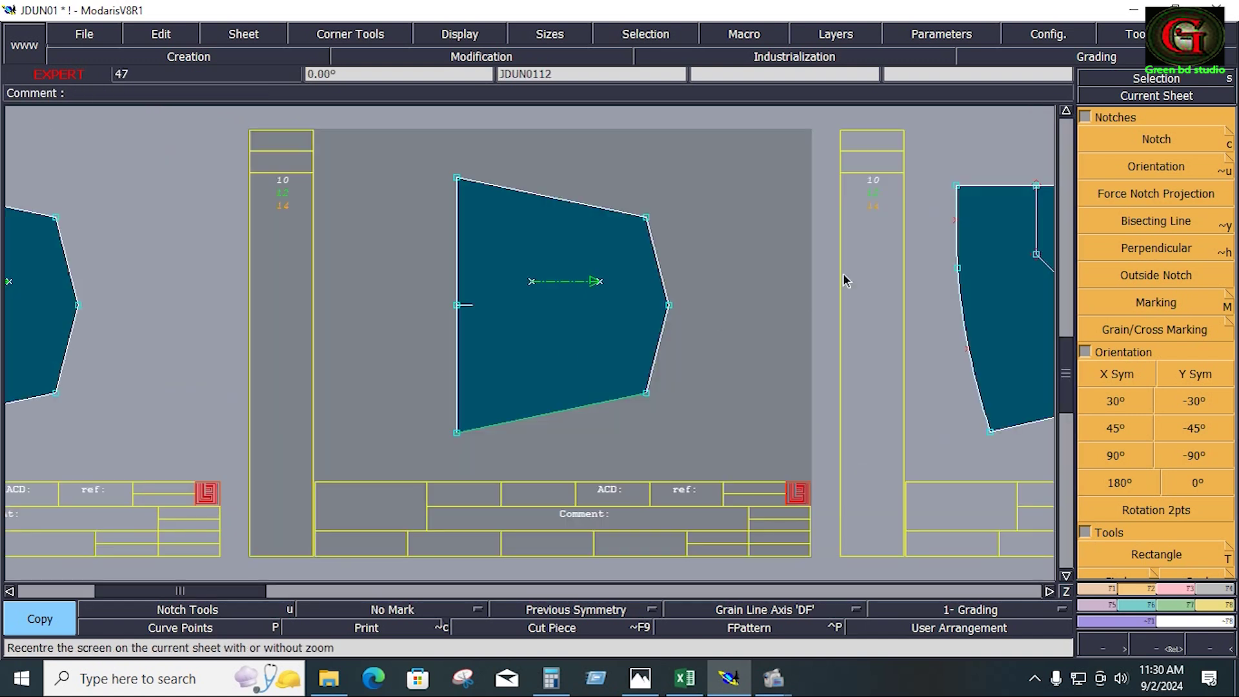
left_click(1207, 590)
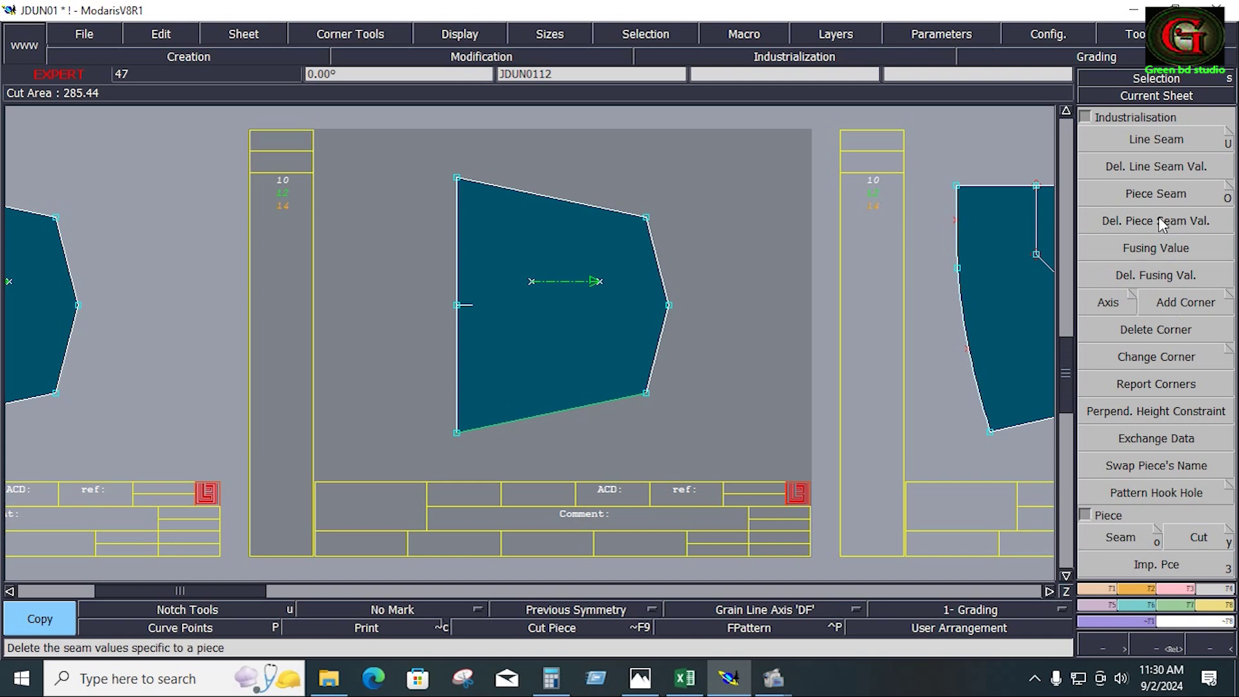
left_click(1137, 145)
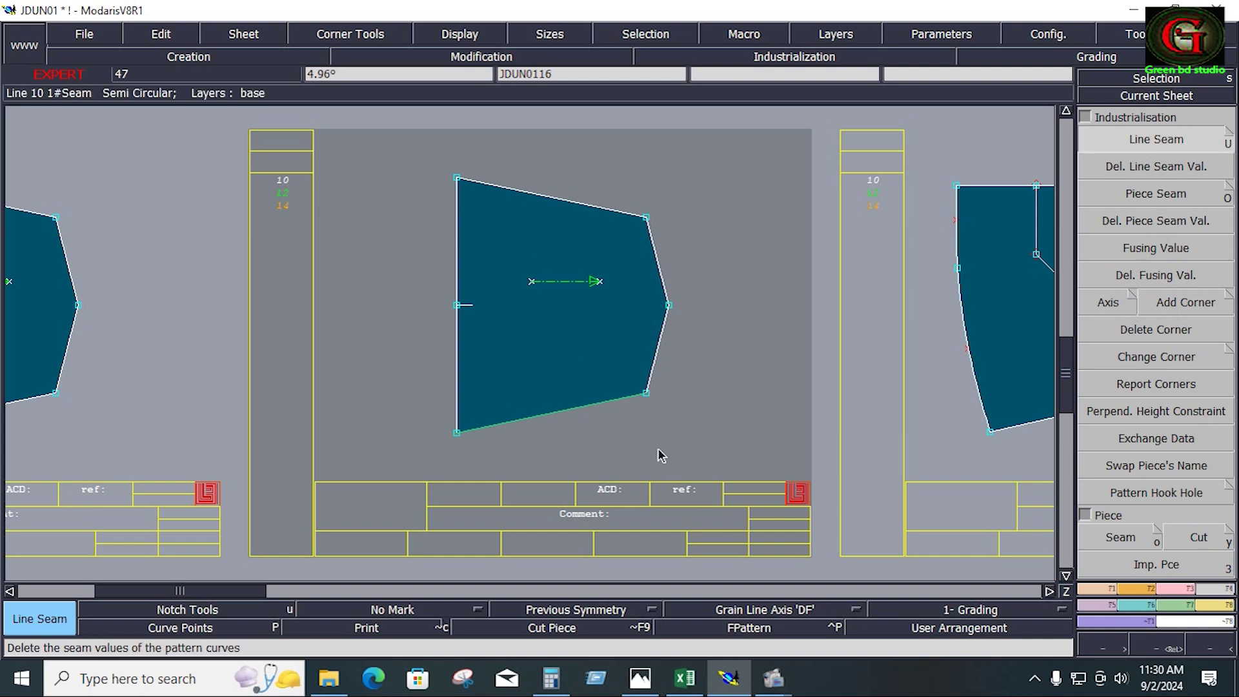
left_click_drag(397, 146, 681, 455)
left_click(651, 382)
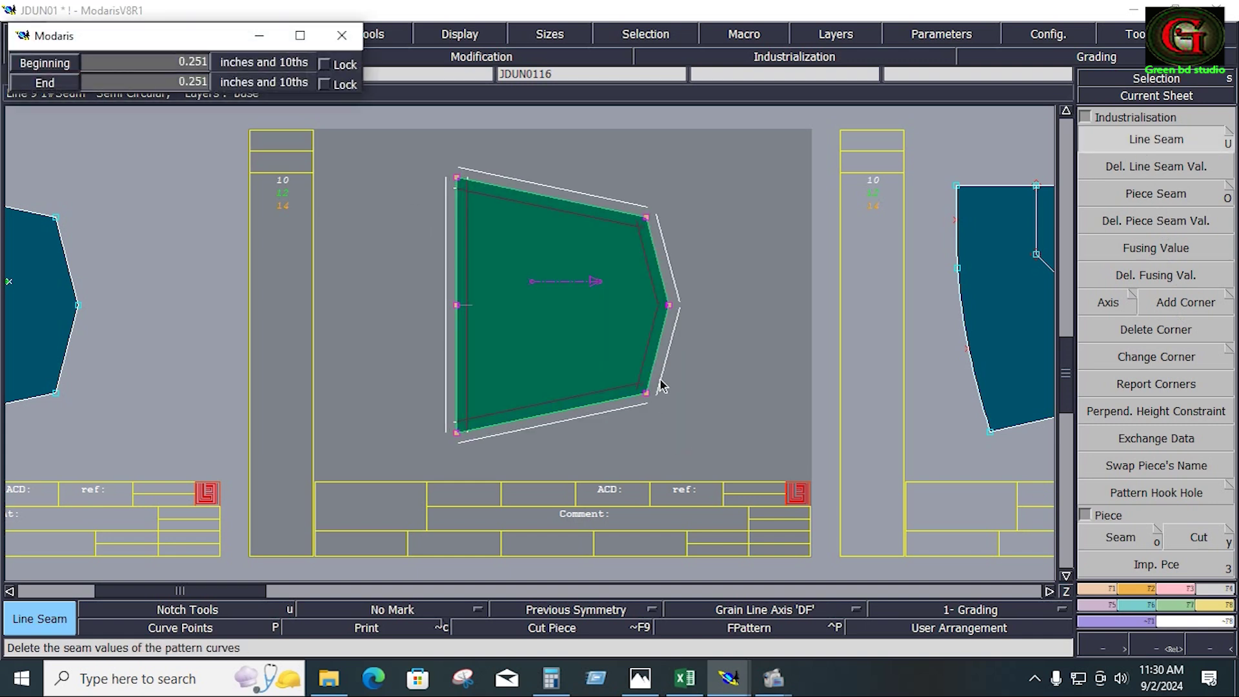
type("1.000")
type(".4")
key("Return")
type(".")
key("Return")
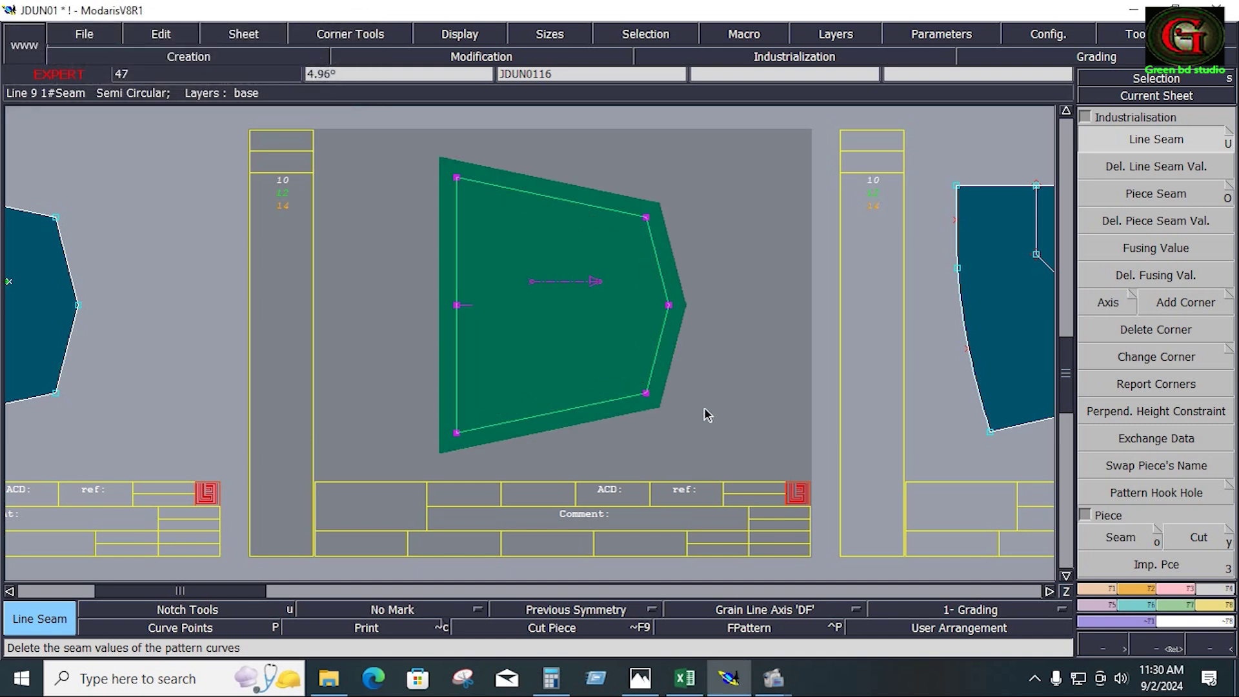
key("space")
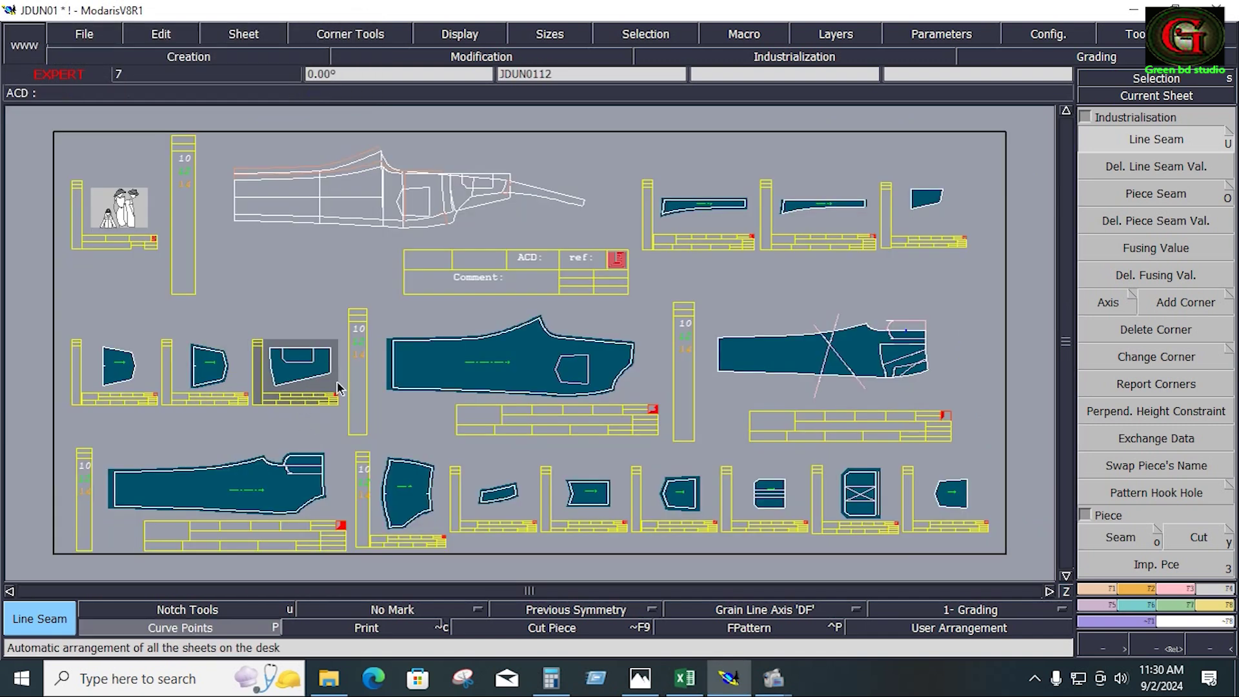
Mirror the pocket piece about its top edge with Sym 2Pts.
key("space")
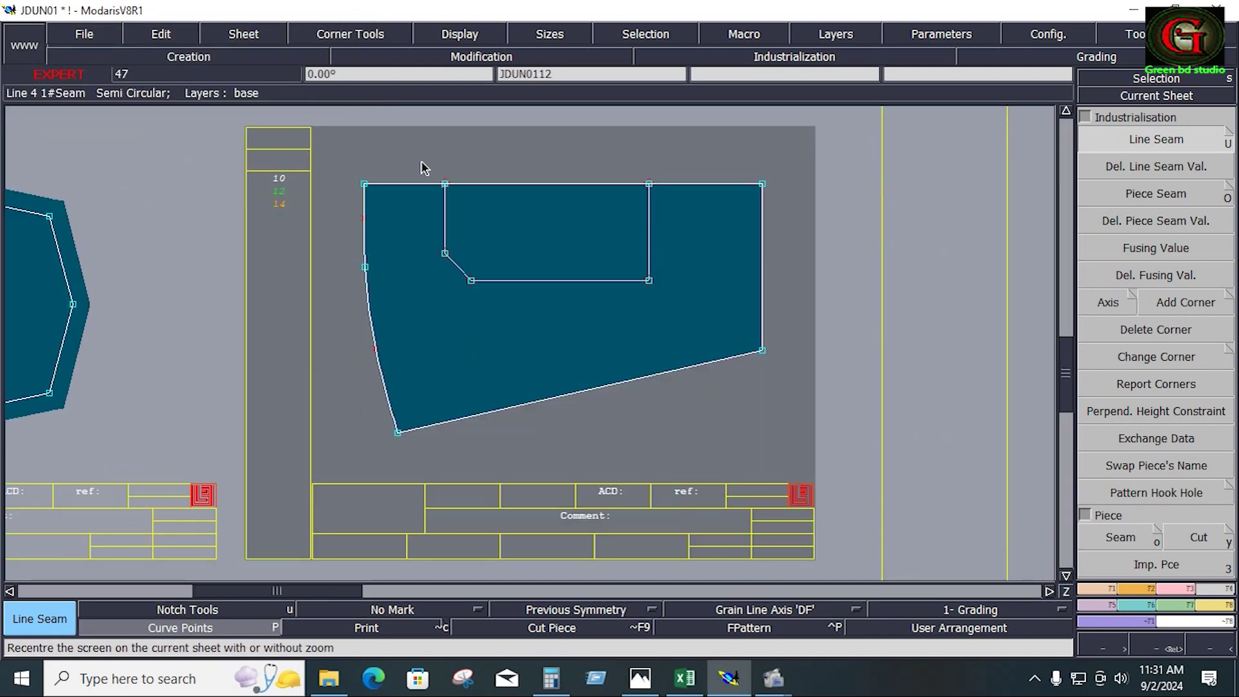
left_click_drag(421, 160, 669, 322)
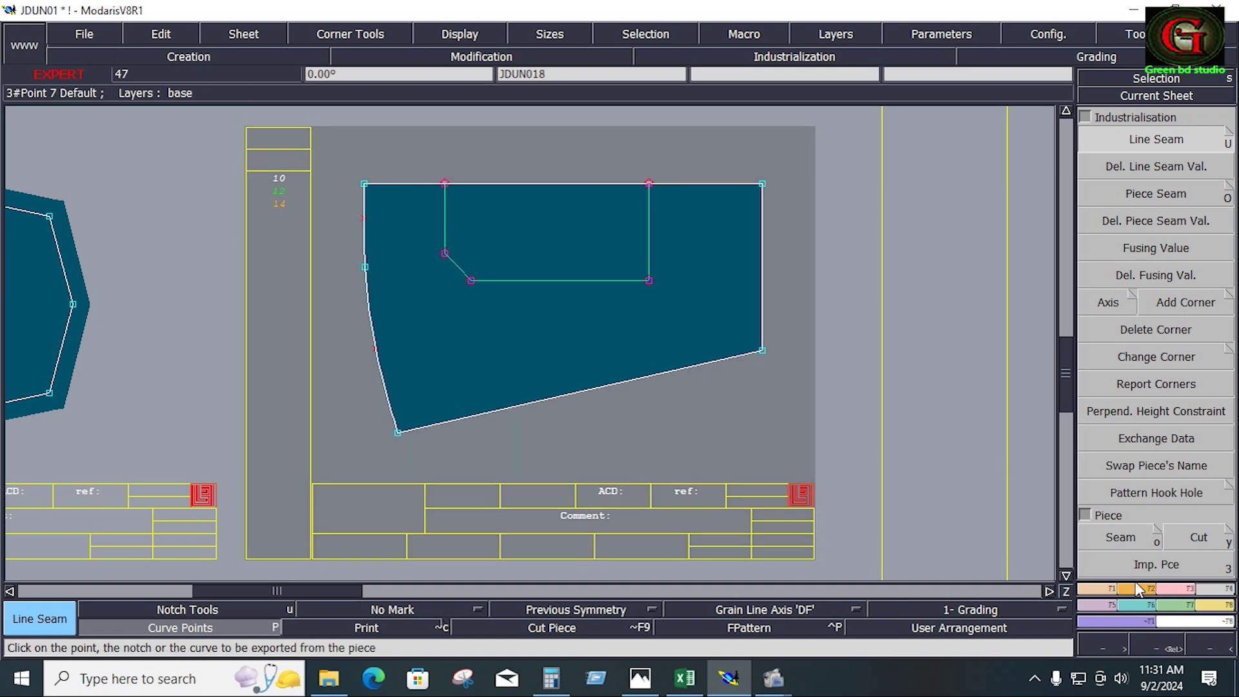
left_click(1098, 604)
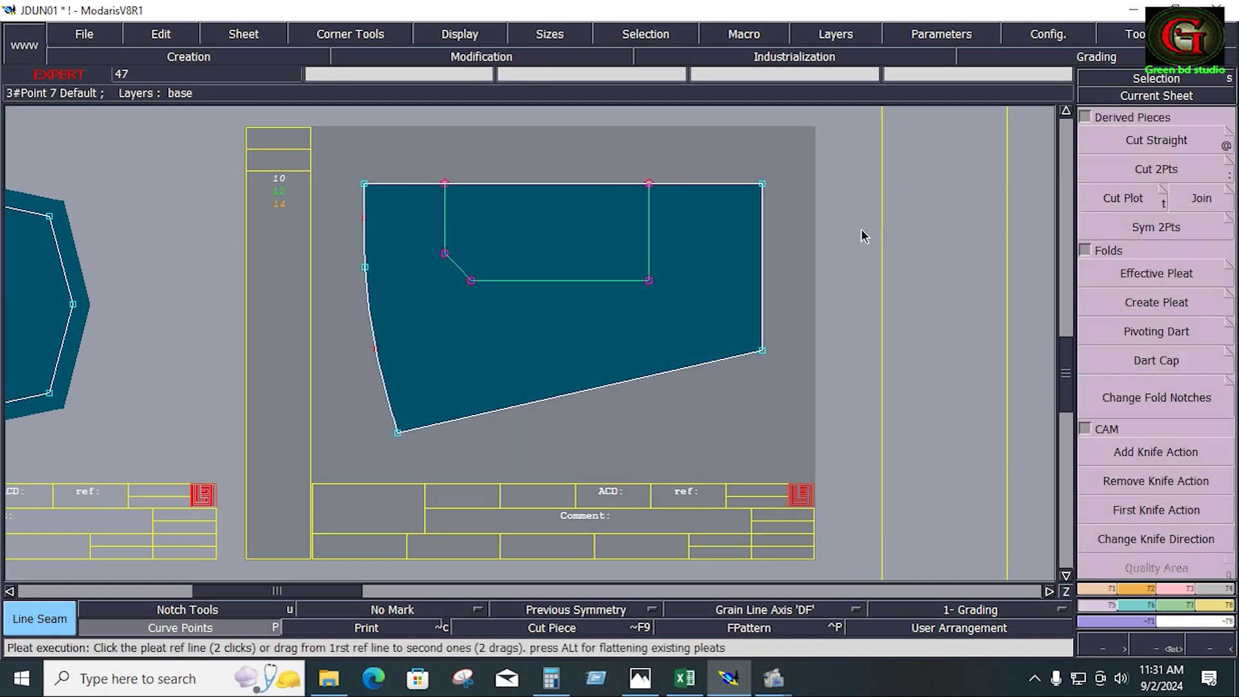
left_click(1167, 229)
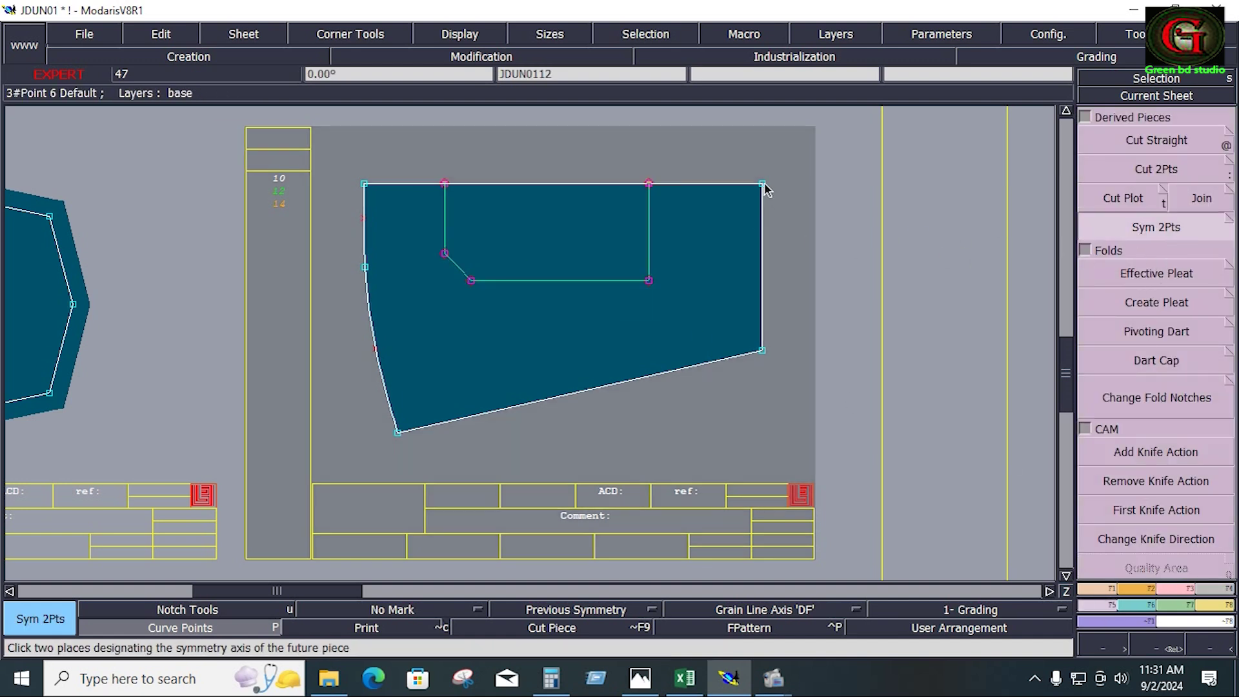
left_click(364, 185)
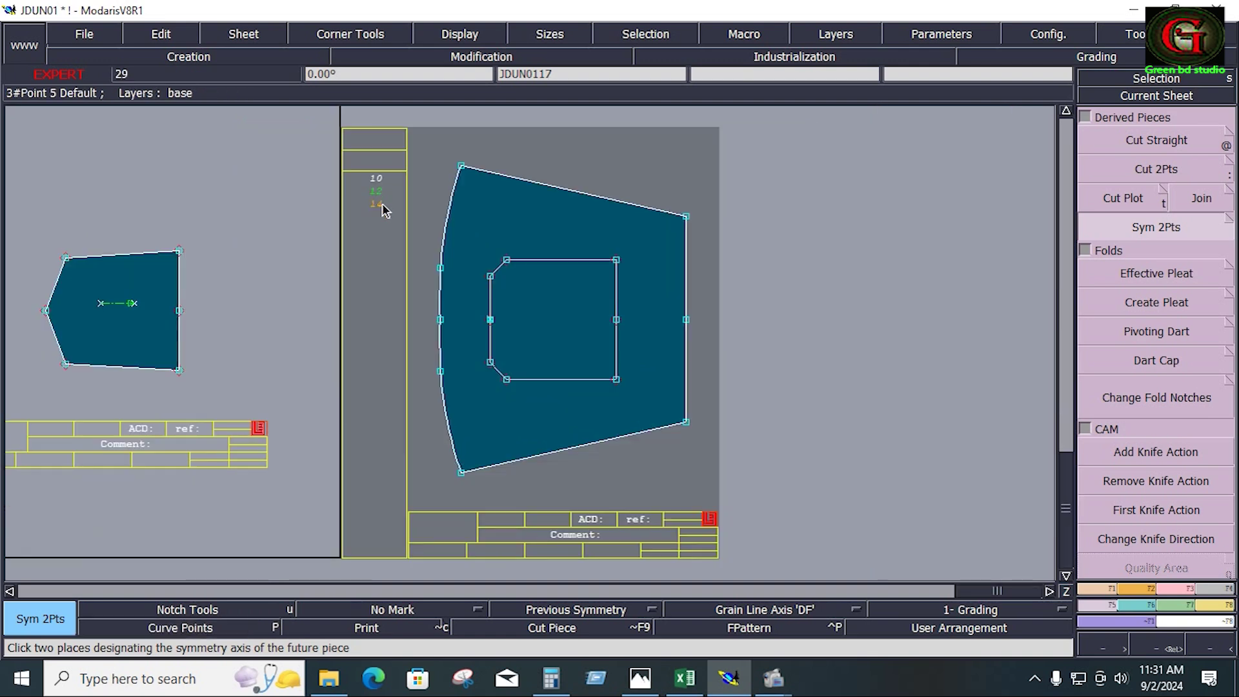
Add notches at the pocket piece's left and right side points.
left_click(1188, 587)
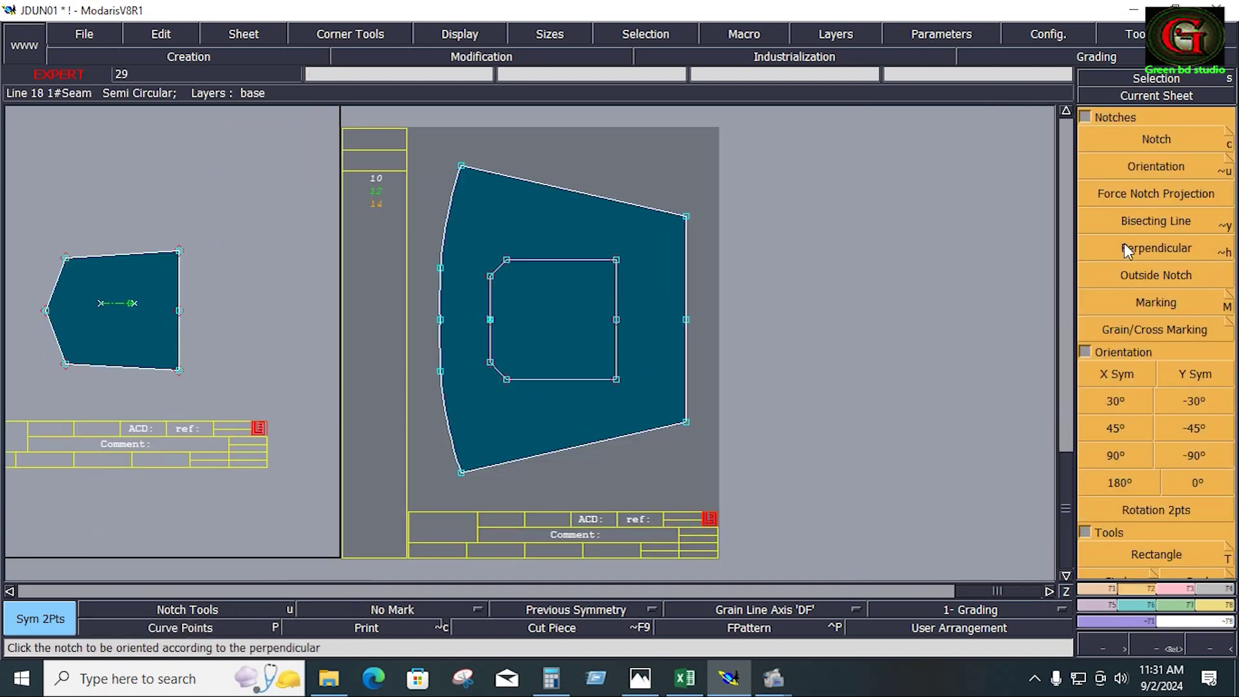
left_click(1140, 142)
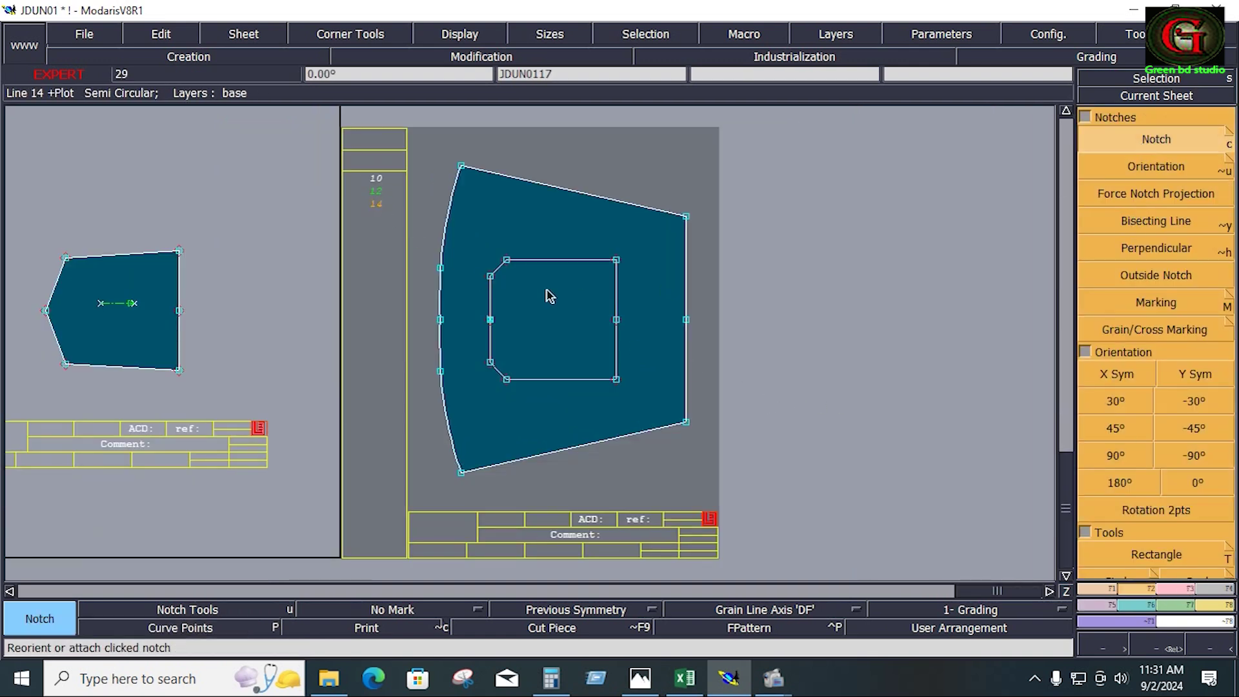
left_click(441, 319)
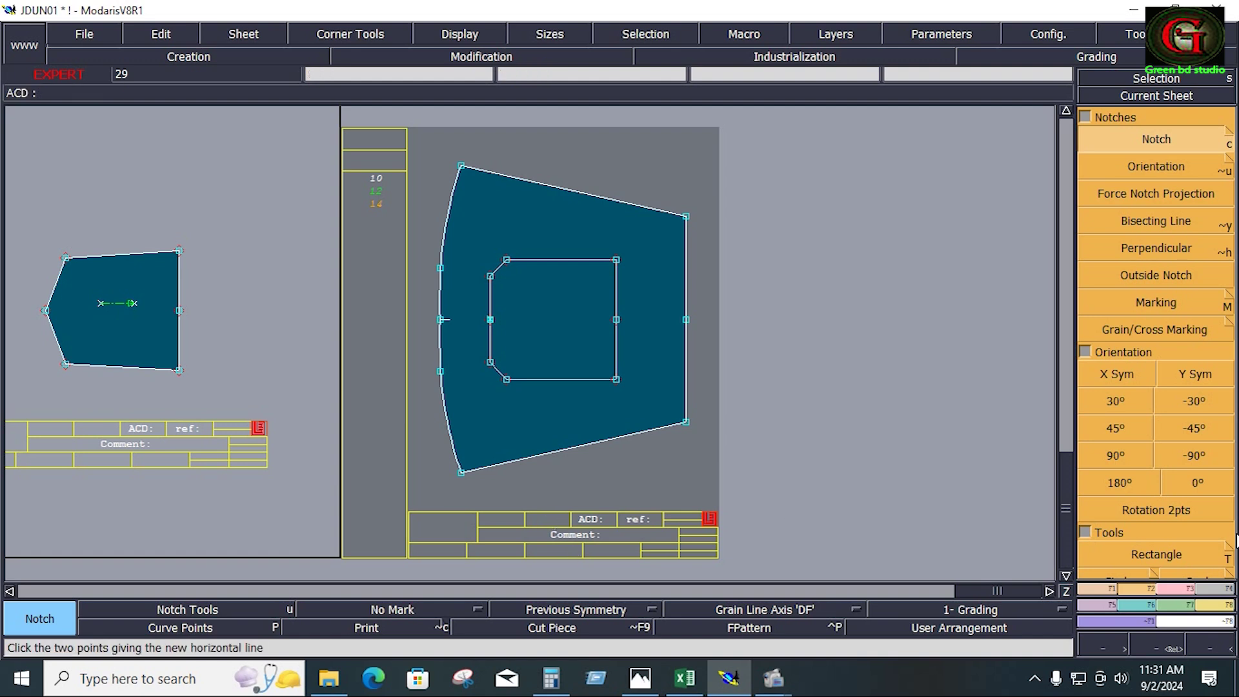
left_click(686, 319)
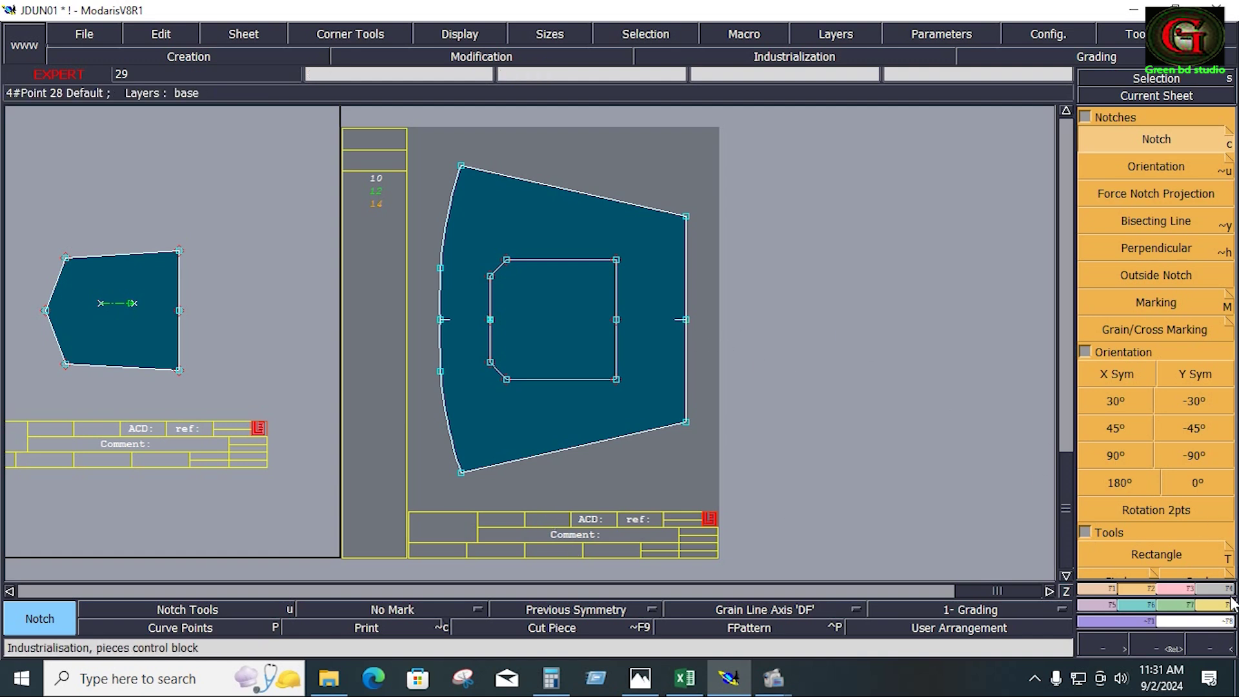
Give the mirrored pocket piece a 0.4 seam allowance at beginning and end.
left_click(1209, 590)
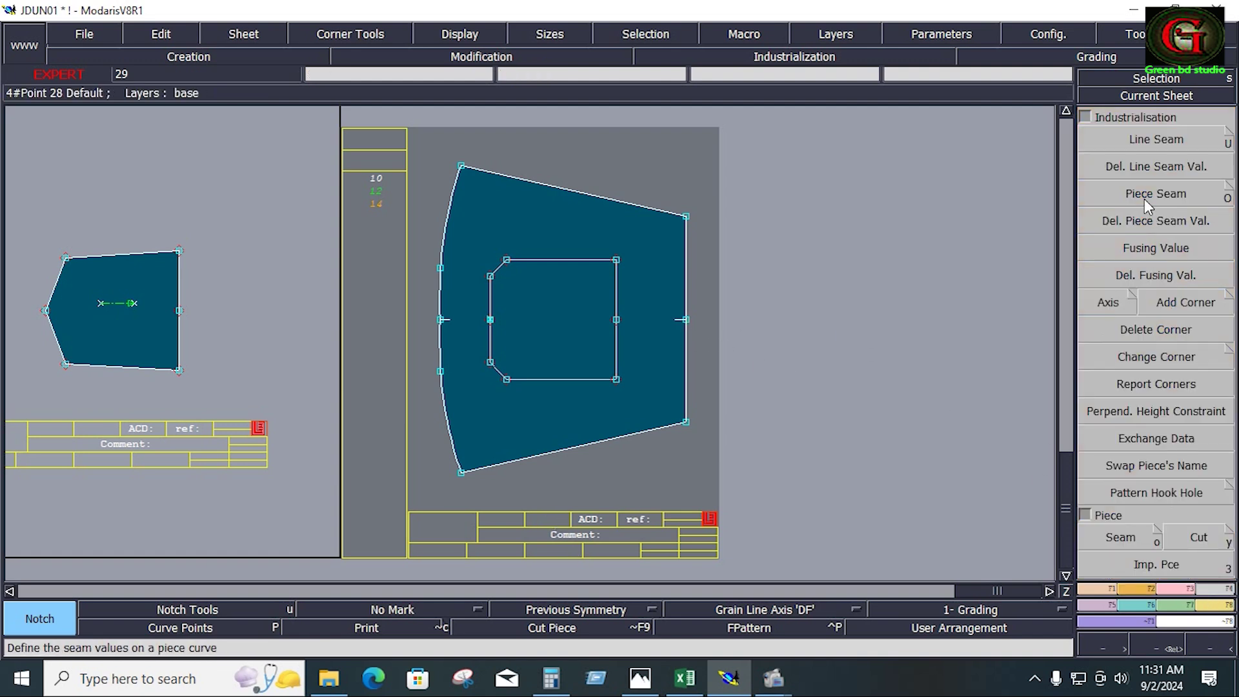
left_click(1136, 141)
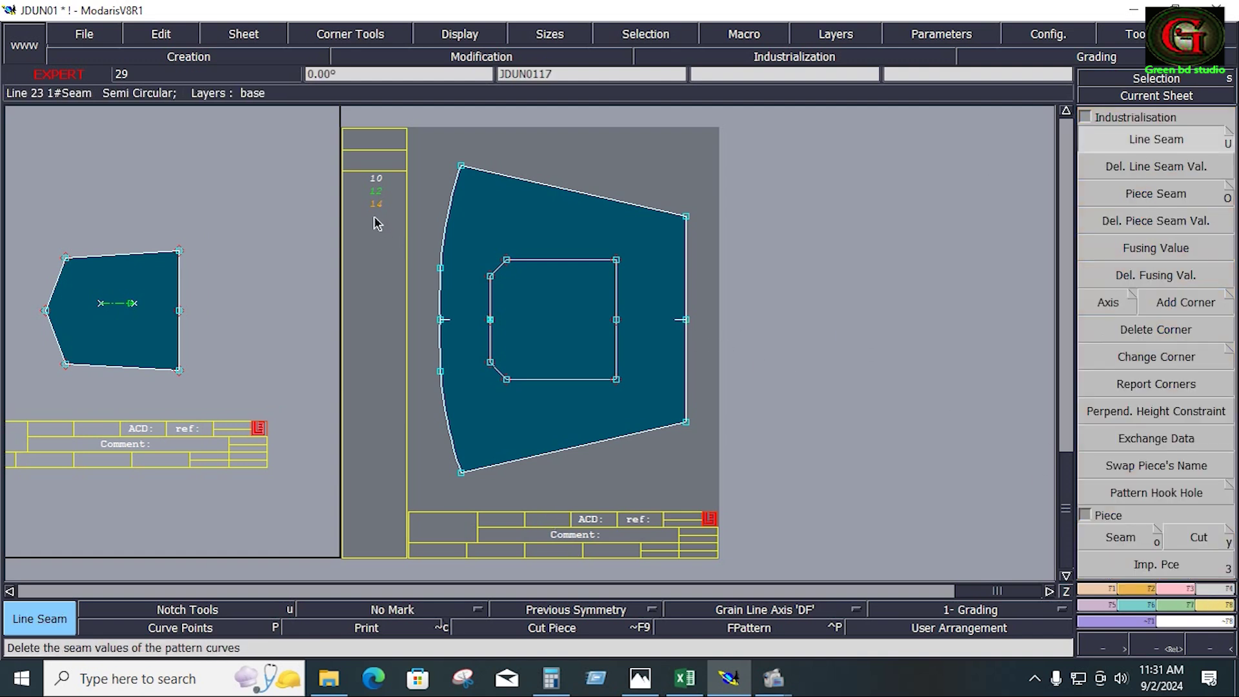
left_click(706, 516)
left_click(646, 430)
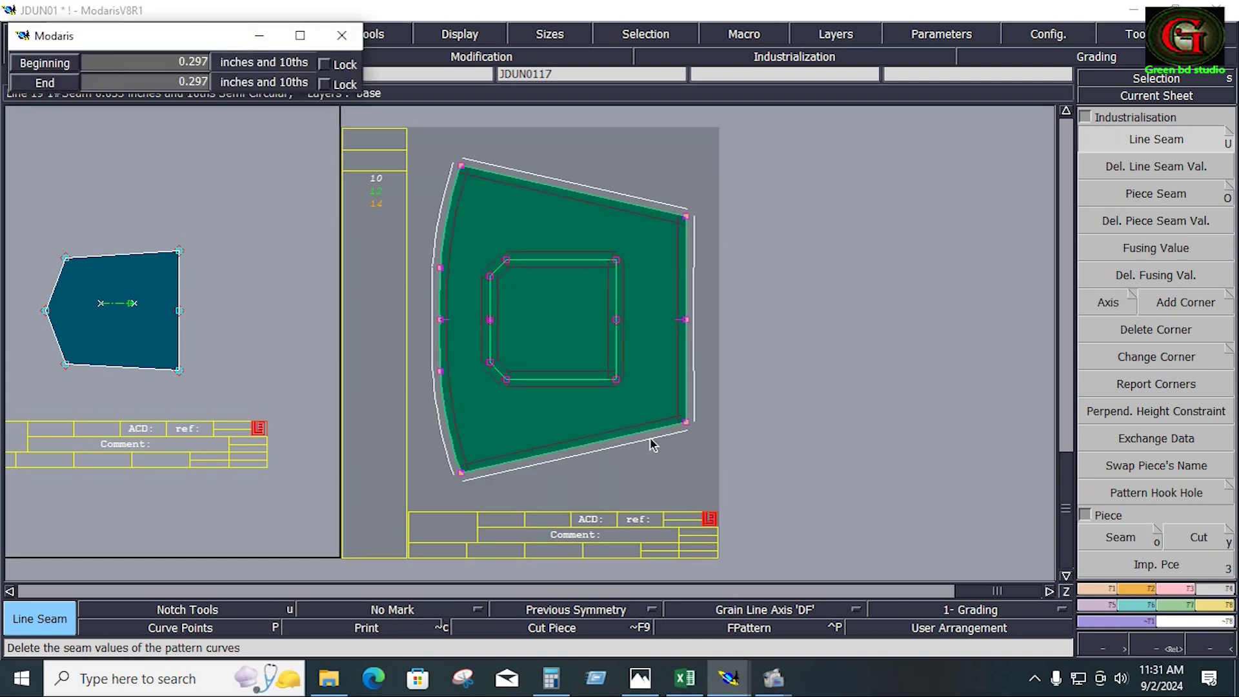
type(".4")
key("Return")
type(".4")
key("Return")
left_click(808, 423)
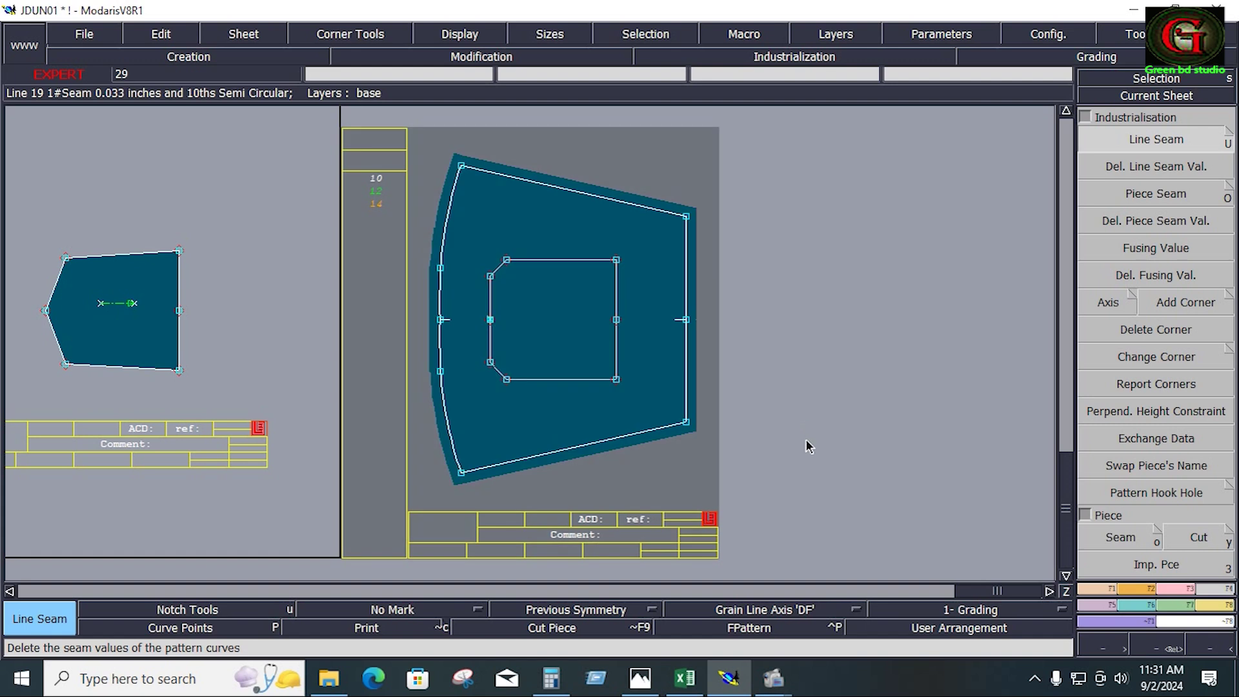
key("space")
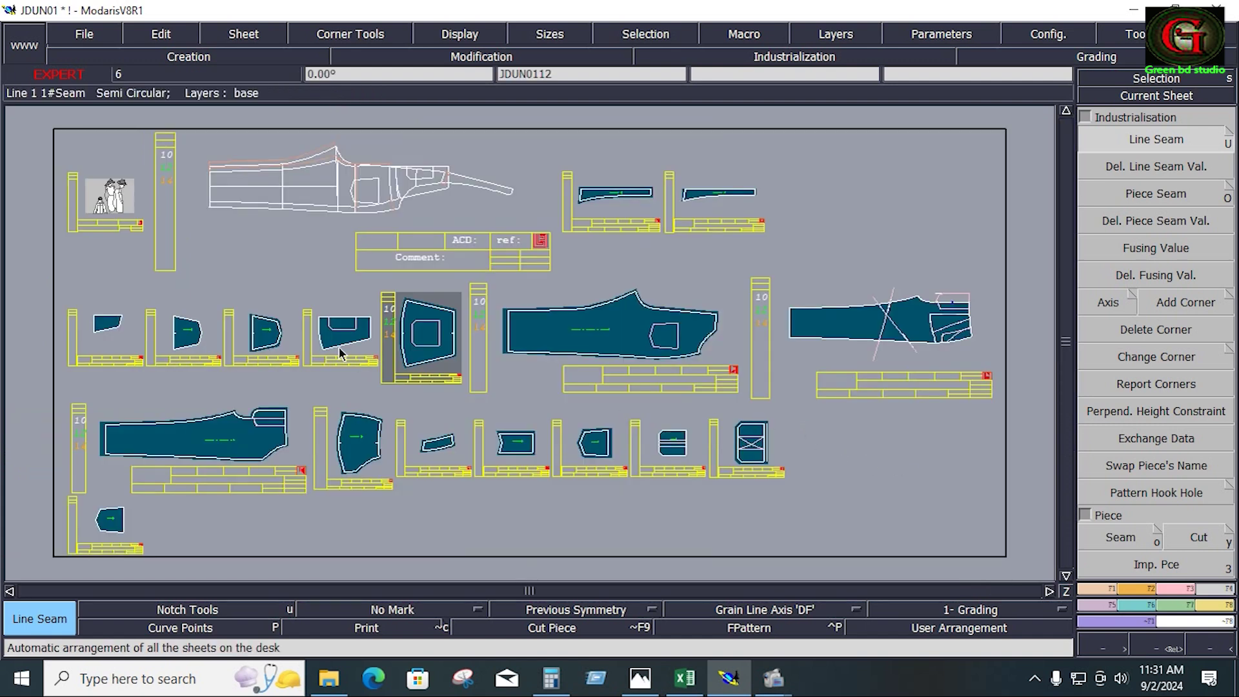
Delete the old unmirrored pocket sheet.
key("Delete")
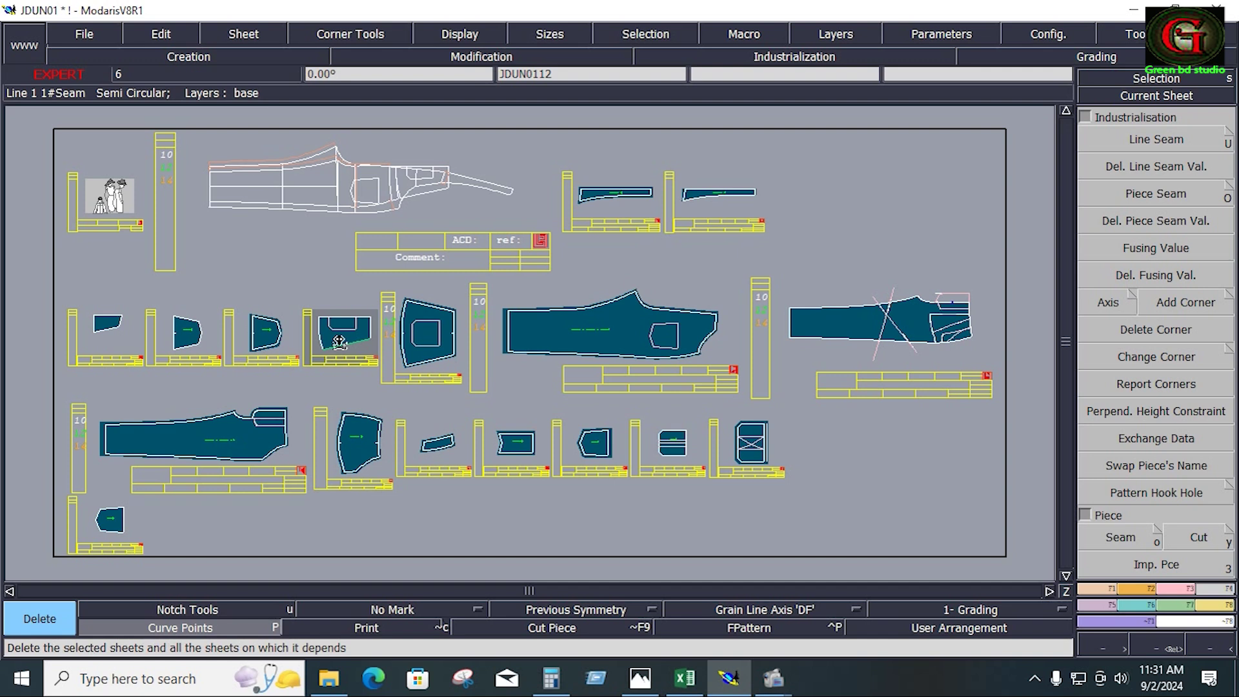
left_click(338, 342)
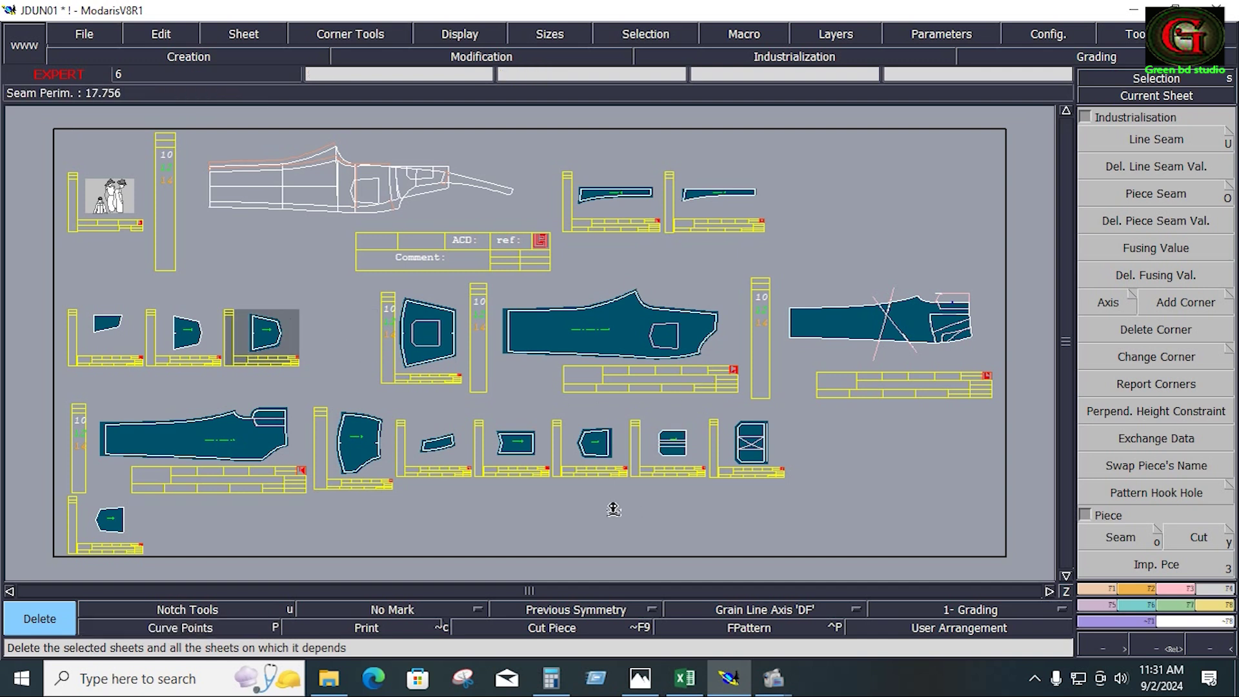
key("c")
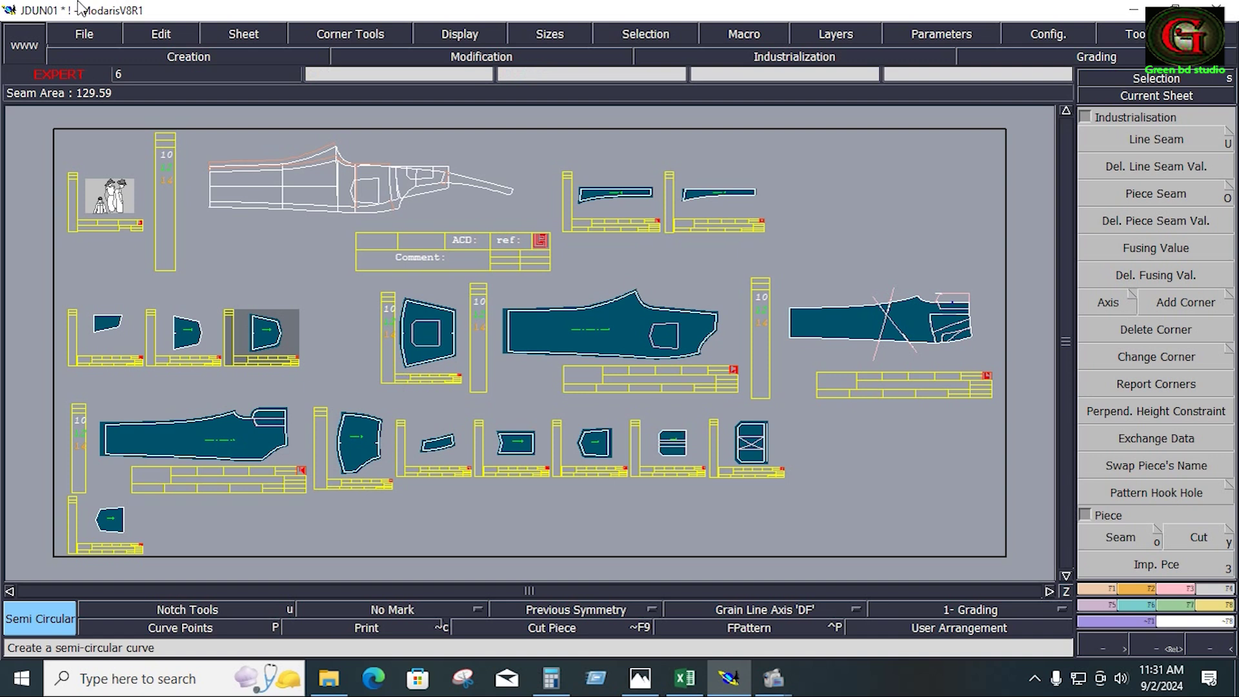
Save the model, accept the anomalies warning, and seam-copy the mirrored piece.
left_click(103, 38)
left_click(106, 111)
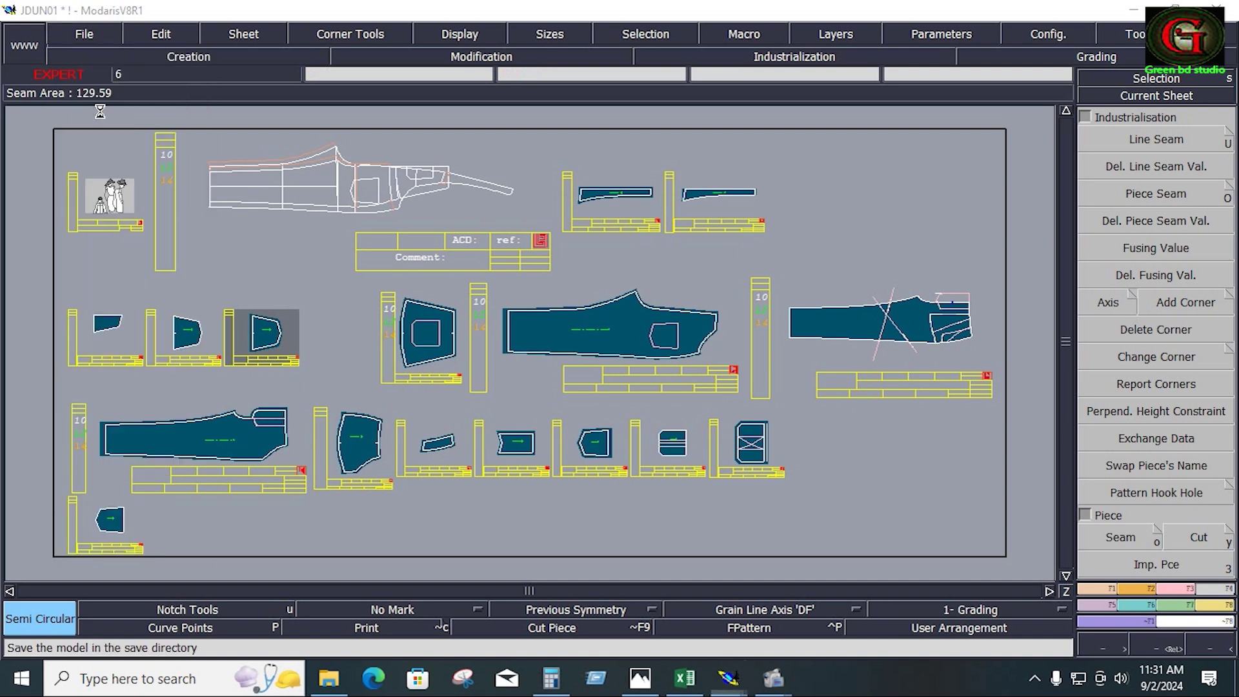
left_click(503, 452)
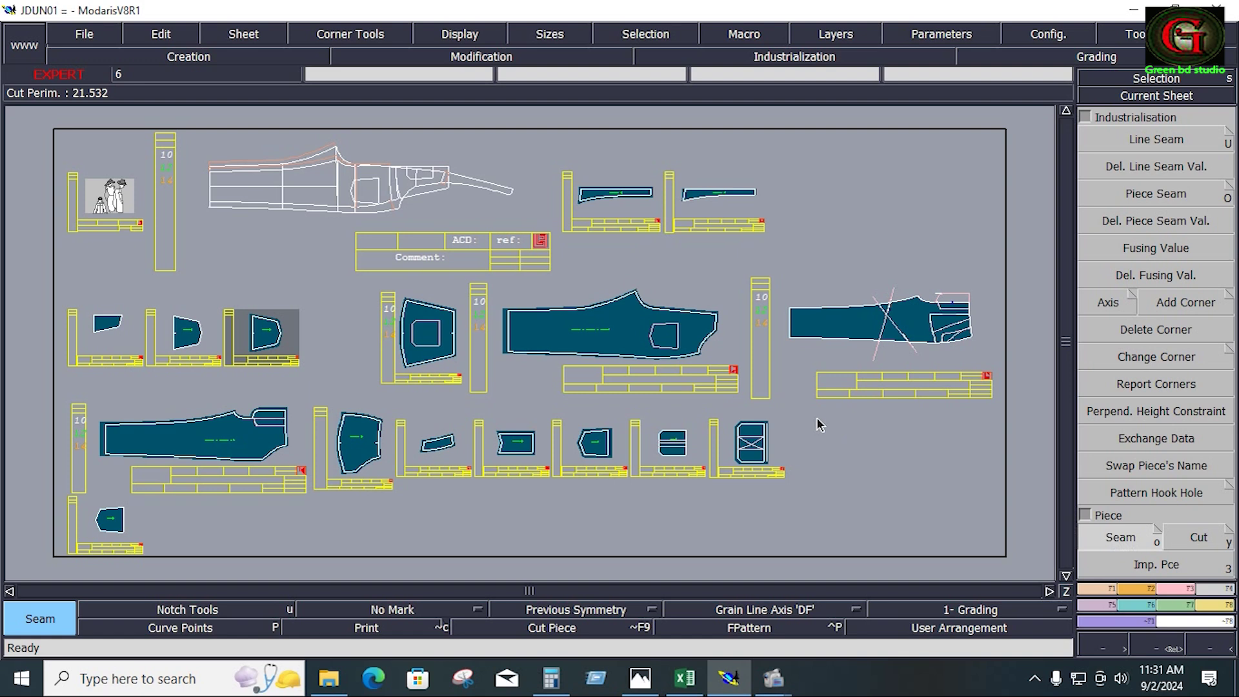
left_click(424, 342)
Place the seam copy at bottom right and widen its right-edge seam to 0.75.
left_click(1036, 541)
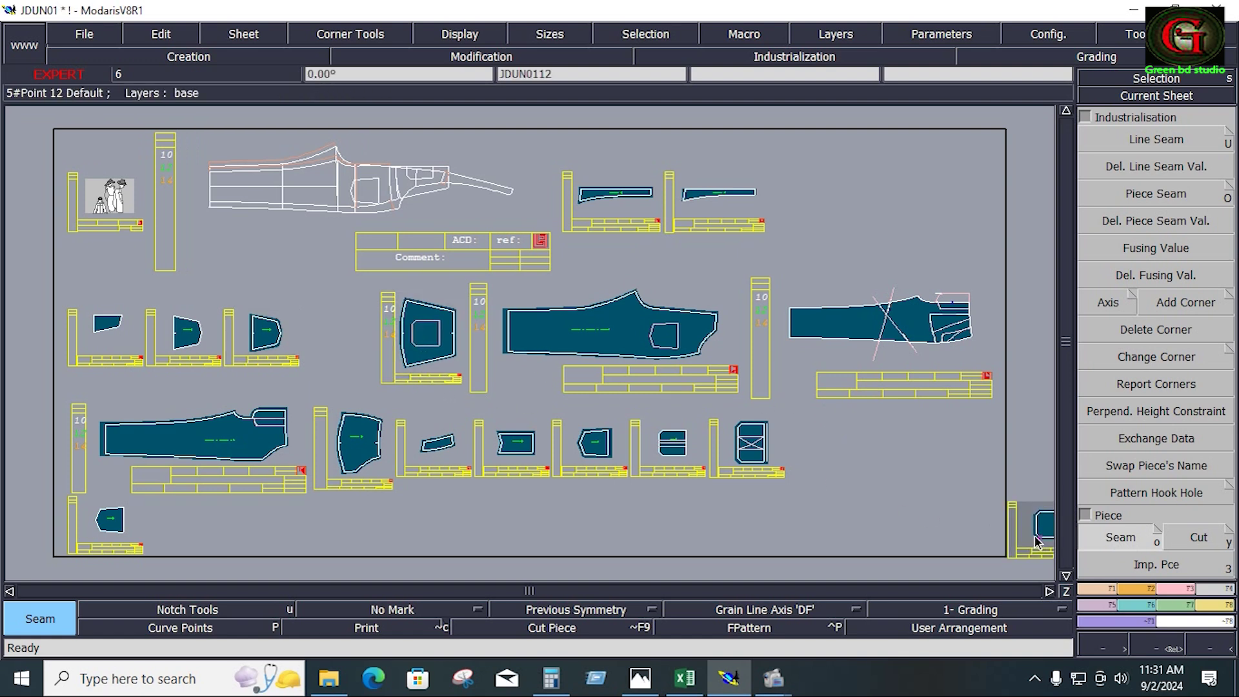
key("F12")
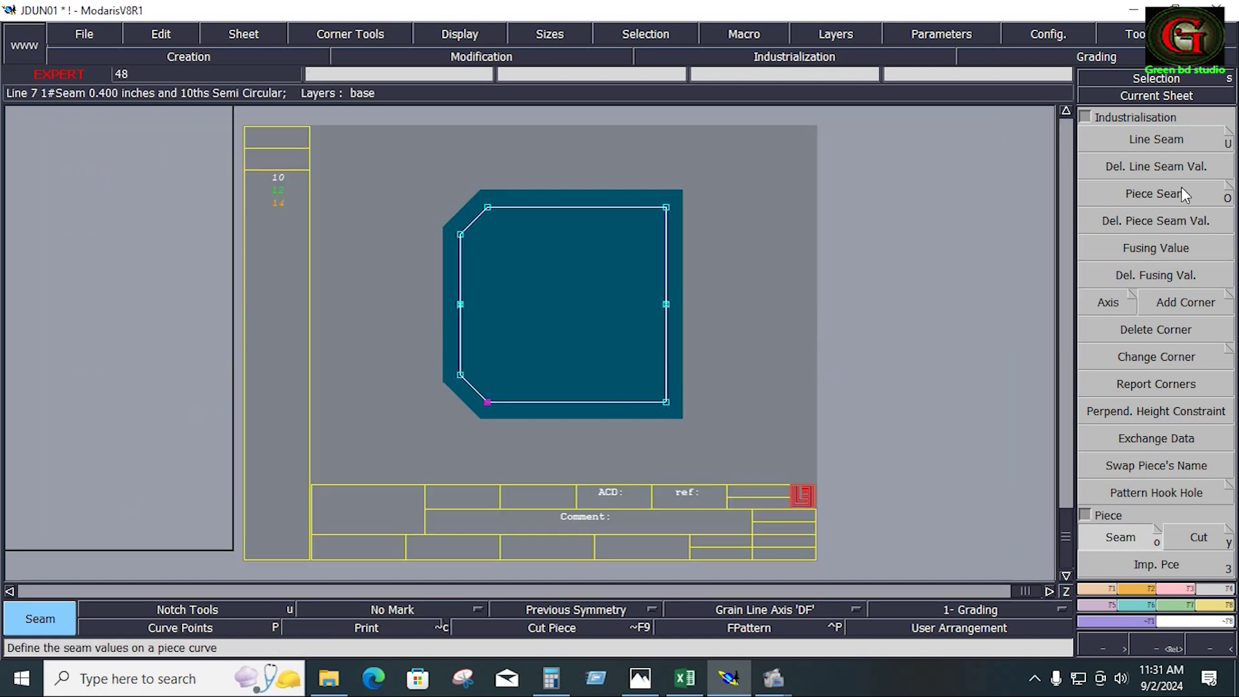
left_click(1172, 147)
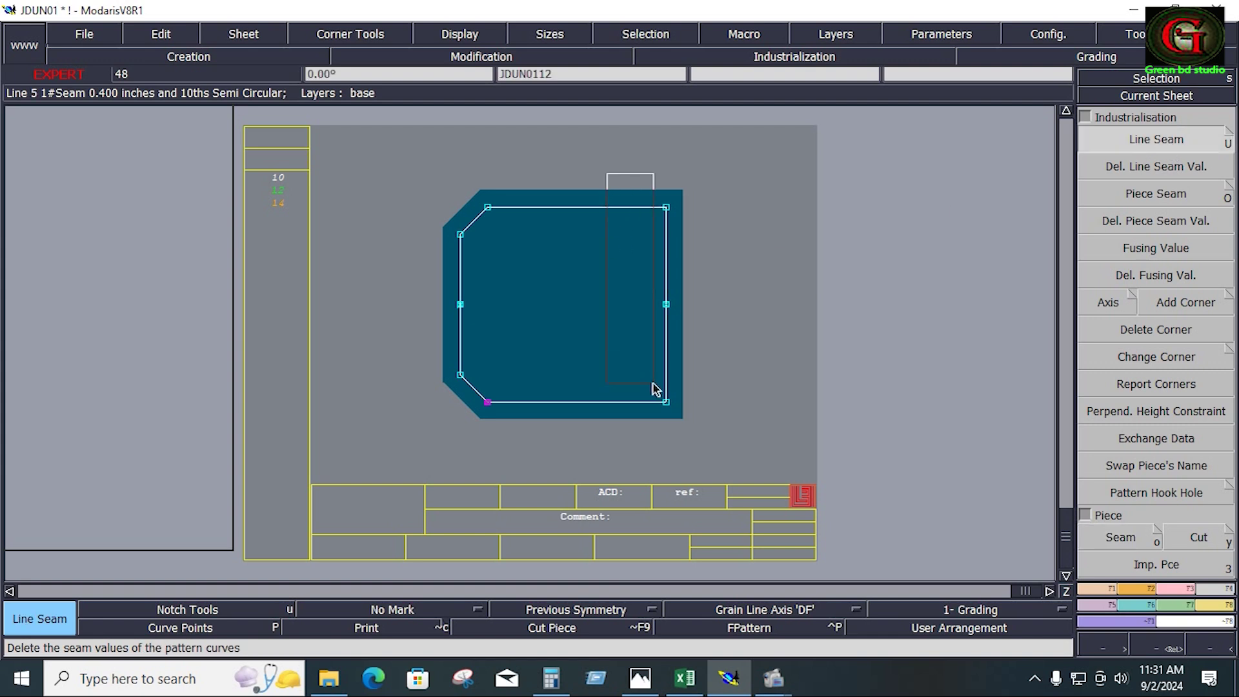
left_click(675, 385)
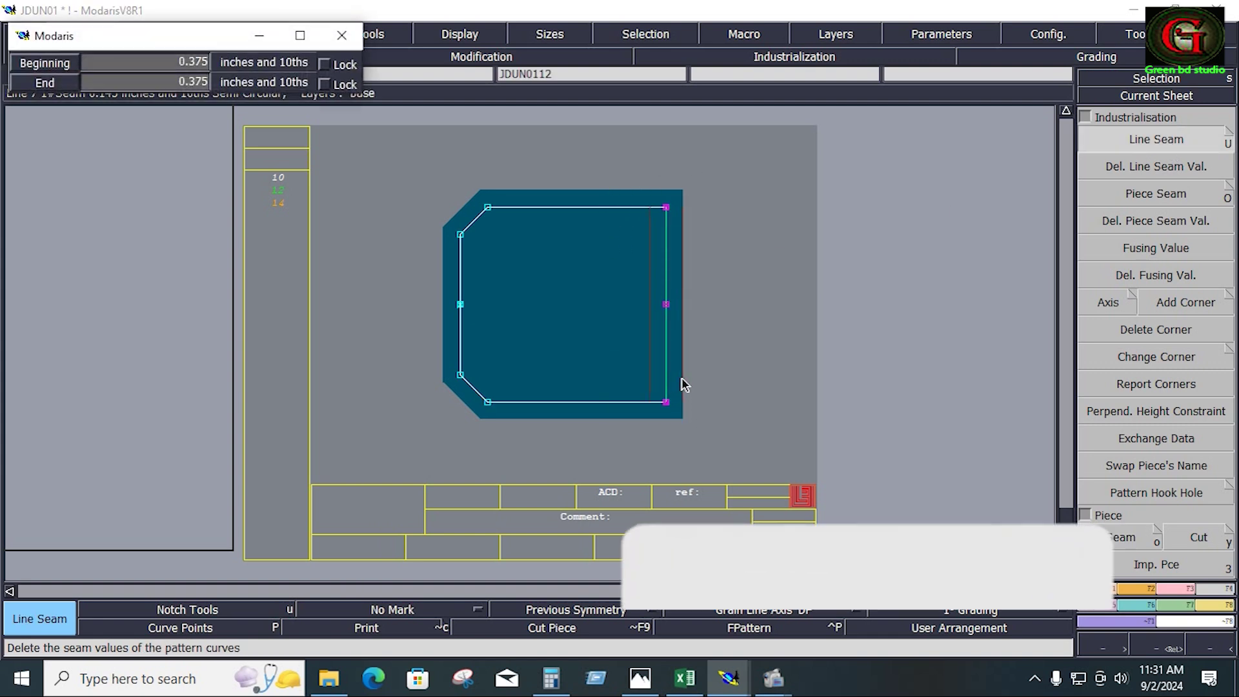
type("0.75")
key("Tab")
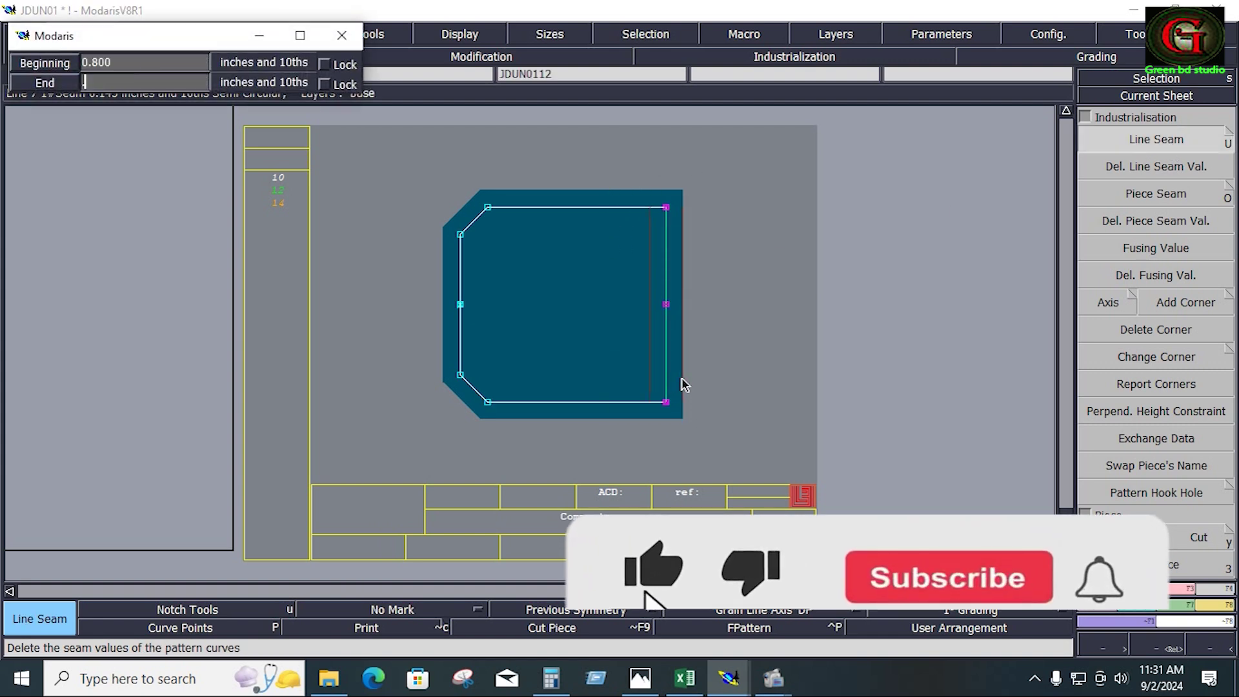
type("0.75")
key("Return")
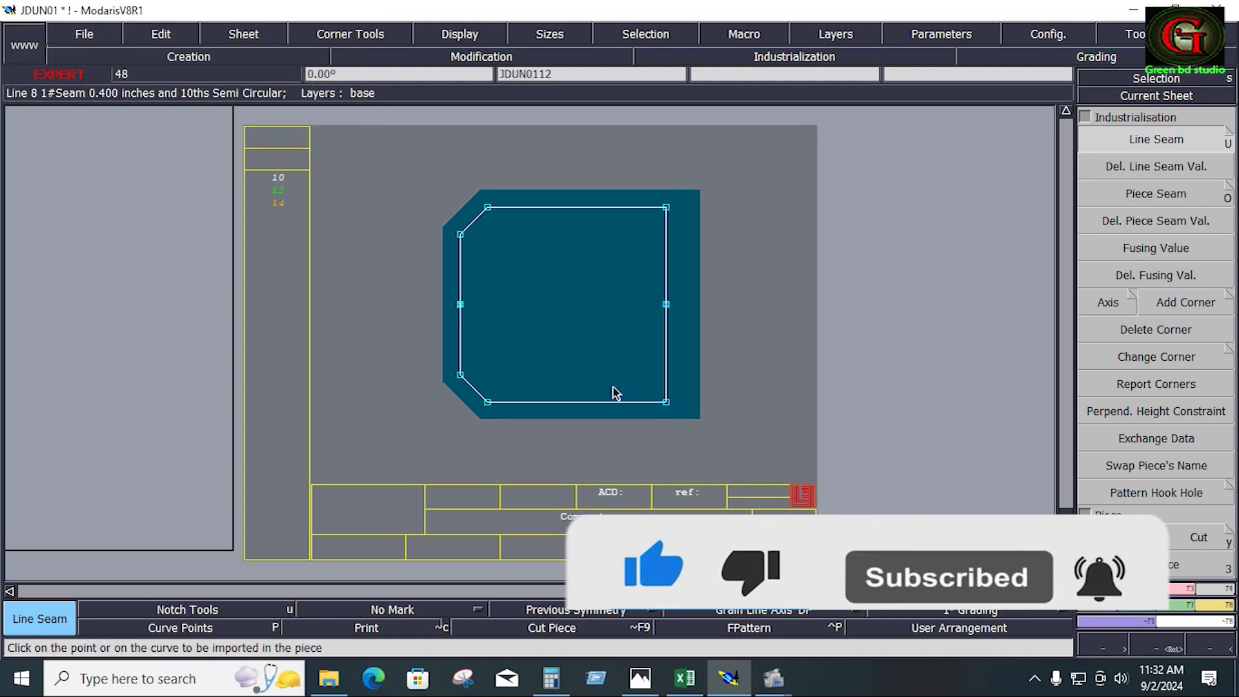
Draw a horizontal grain line, duplicate the sheet as JDUN0118, and rearrange all sheets.
left_click(775, 611)
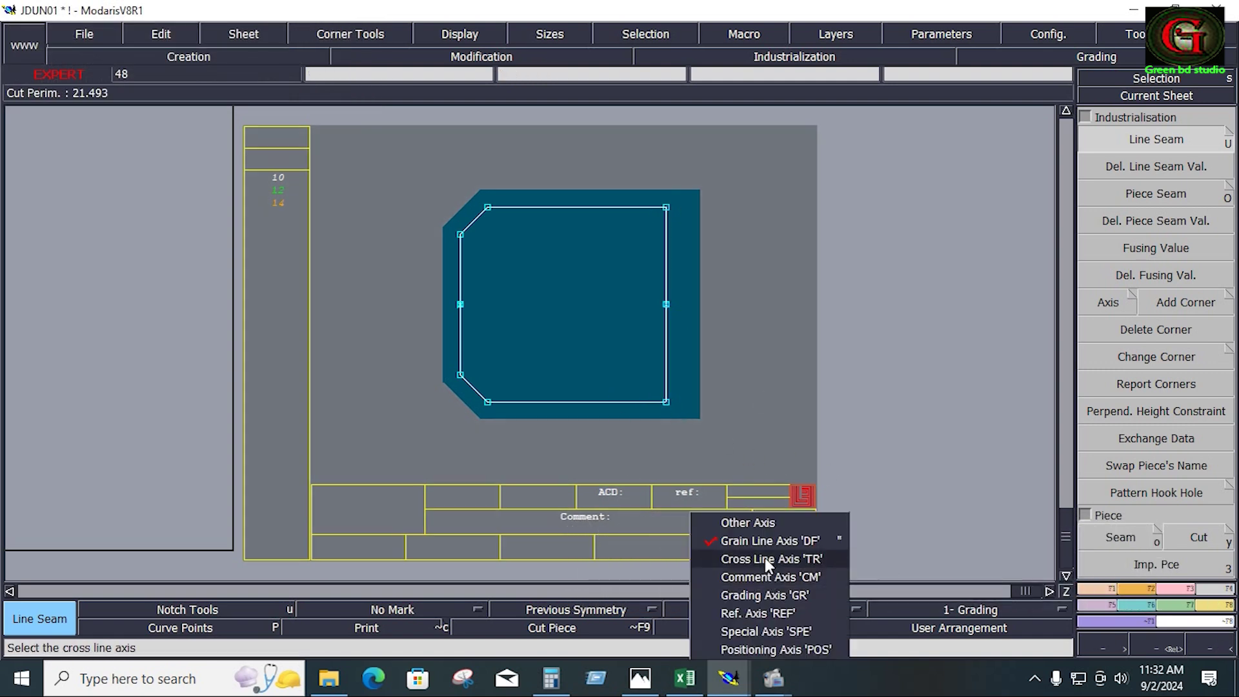
left_click_drag(558, 310, 594, 310)
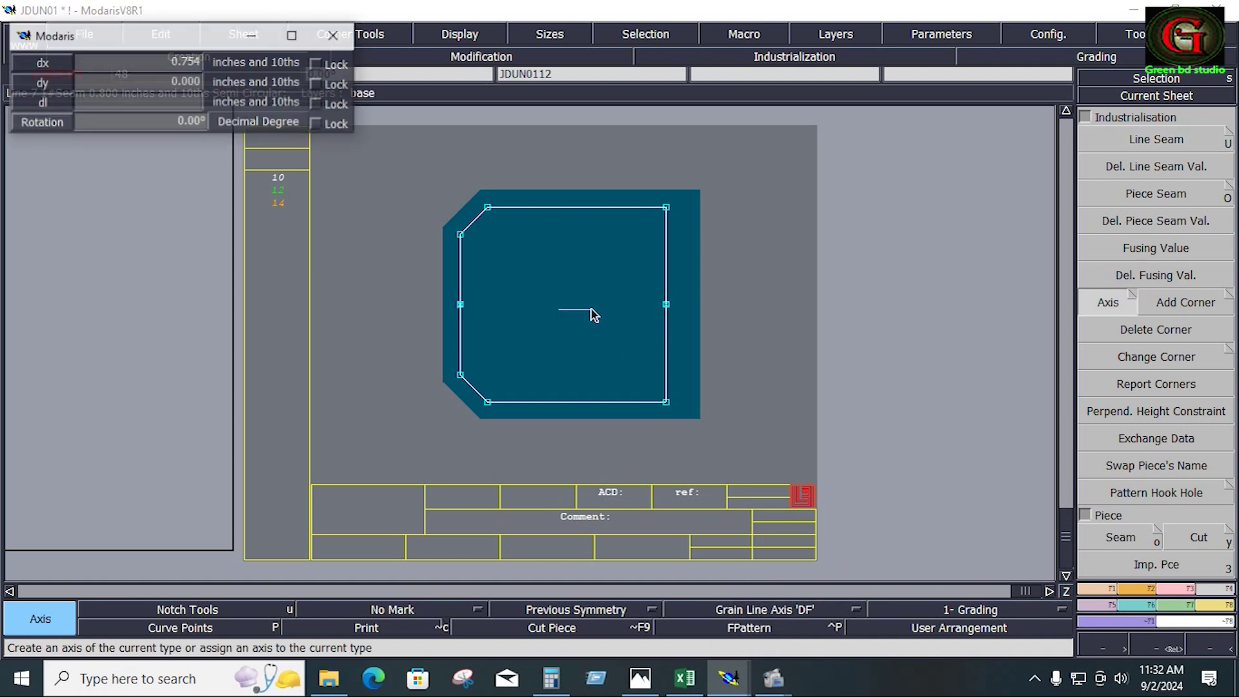
key("c")
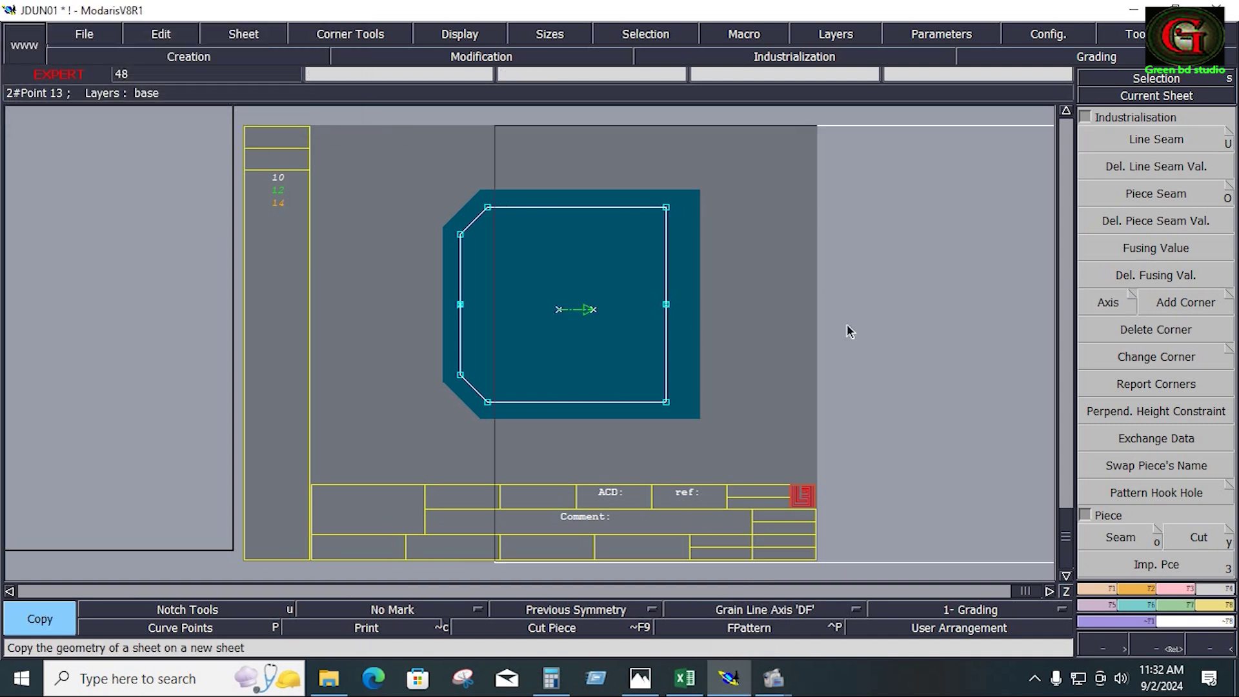
left_click_drag(597, 331, 865, 368)
key("space")
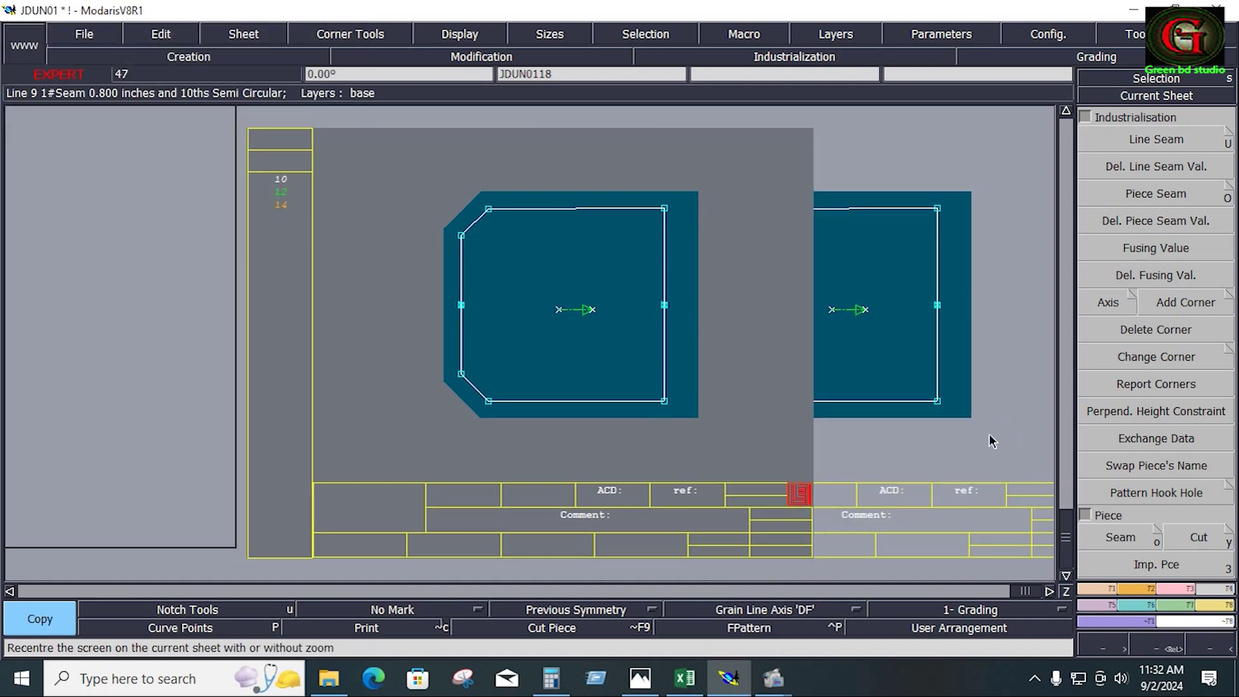
key("shift+space")
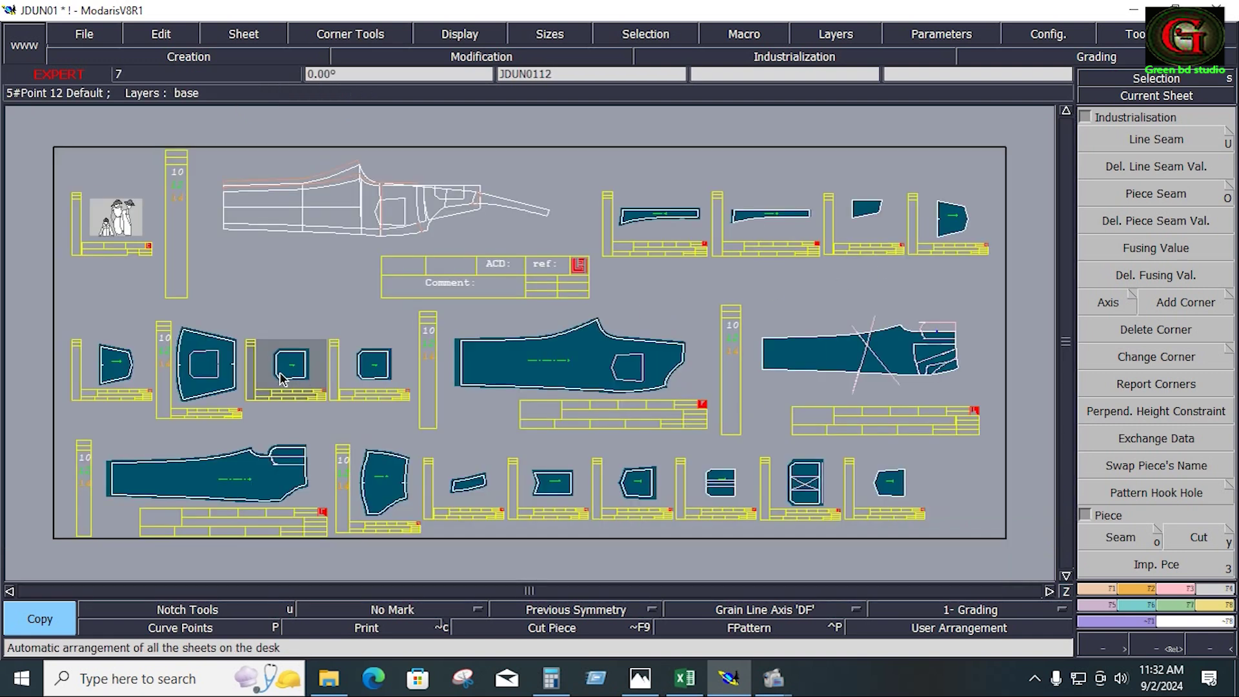
Set the small octagonal piece's seam allowance to 0 at beginning and end.
key("space")
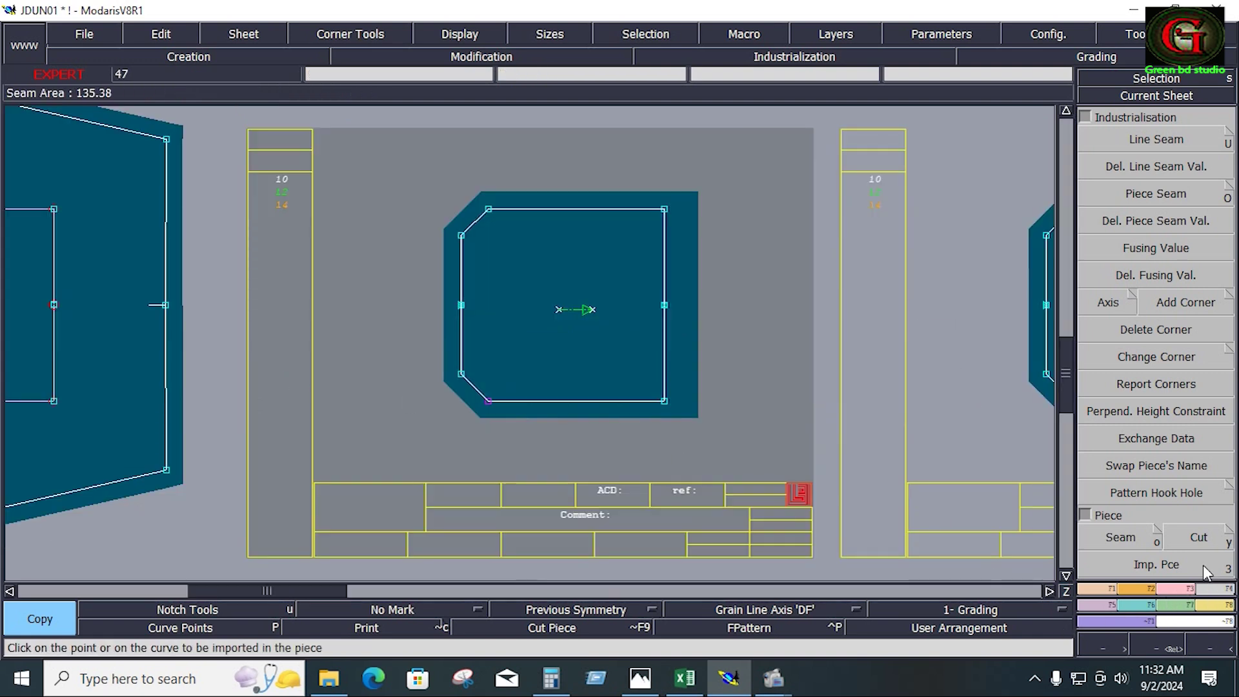
left_click(1139, 143)
left_click_drag(422, 167, 710, 457)
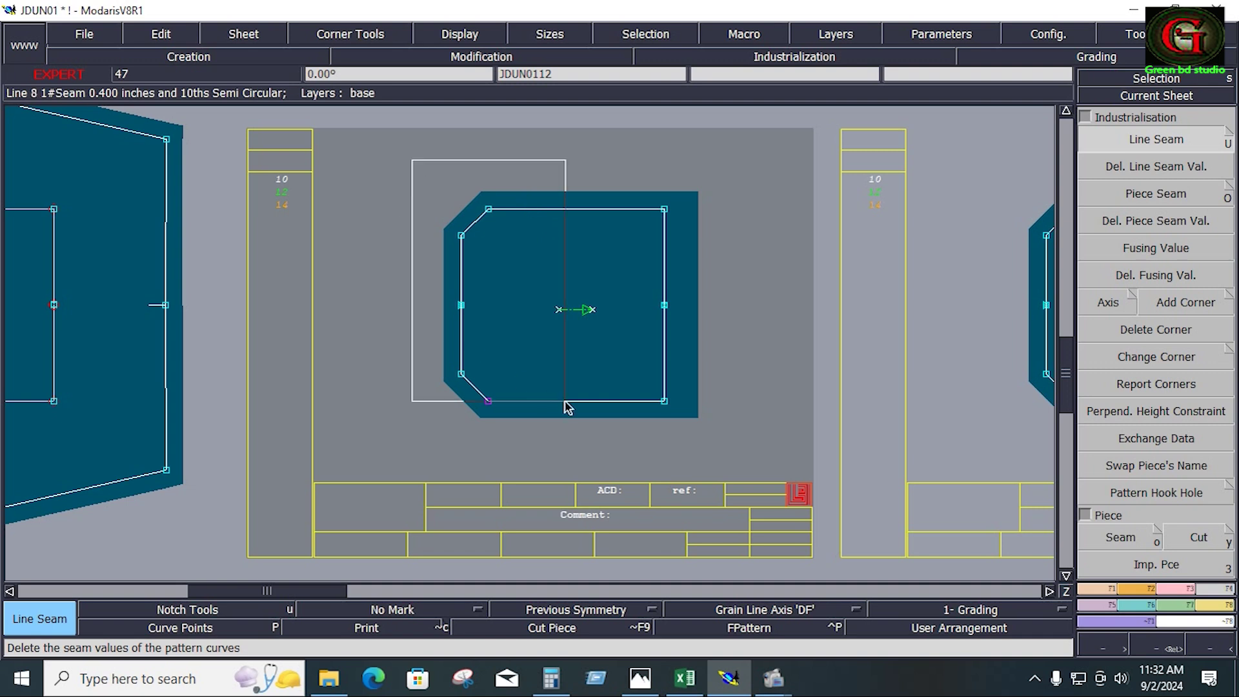
left_click(655, 411)
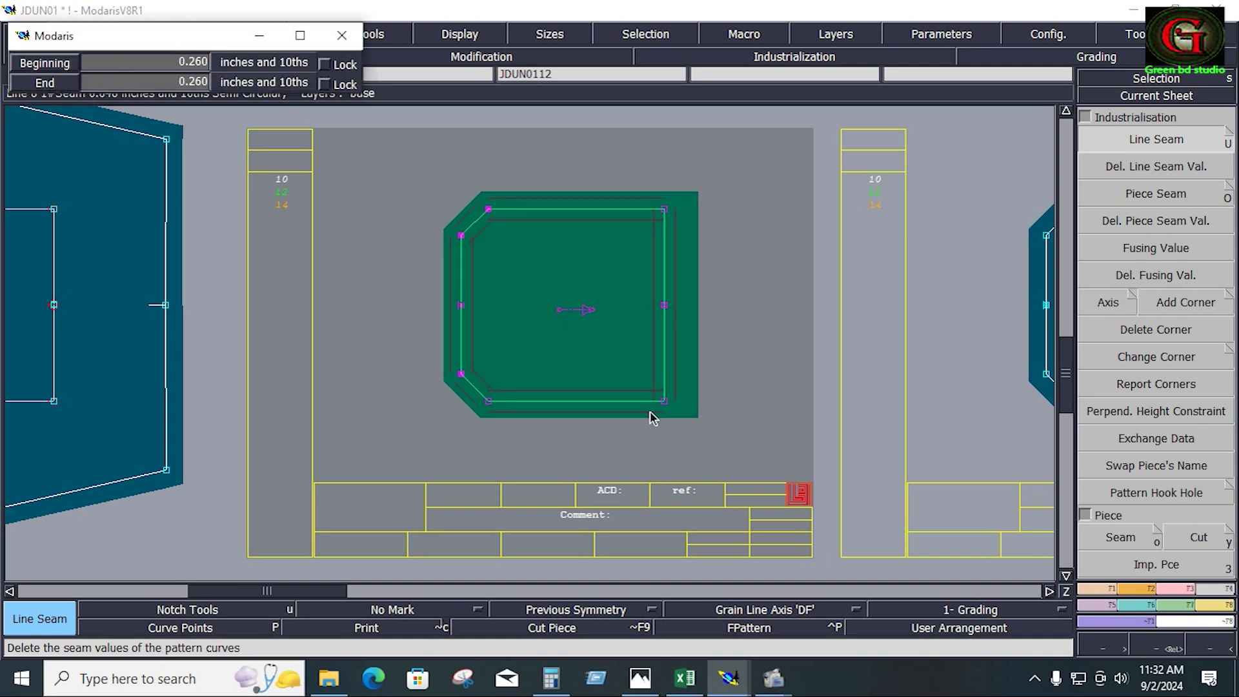
type("0")
key("Return")
type("0")
key("Return")
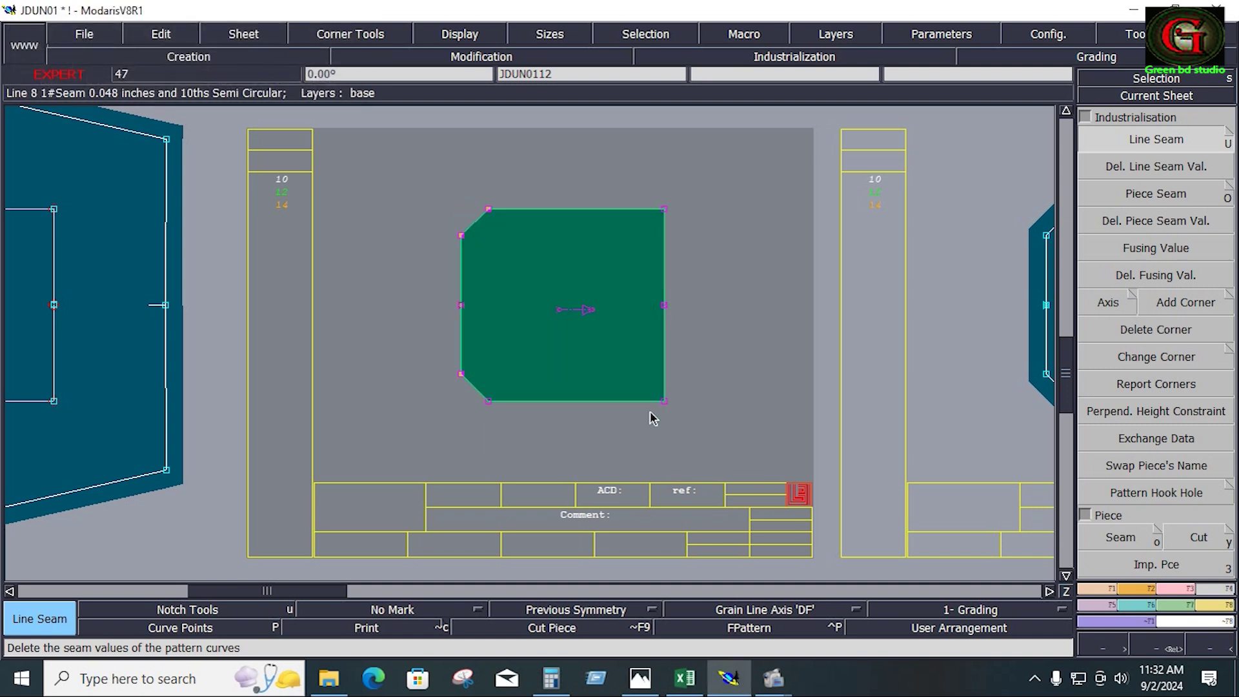
Deselect the piece and show all sheets arranged on the desk.
left_click(724, 385)
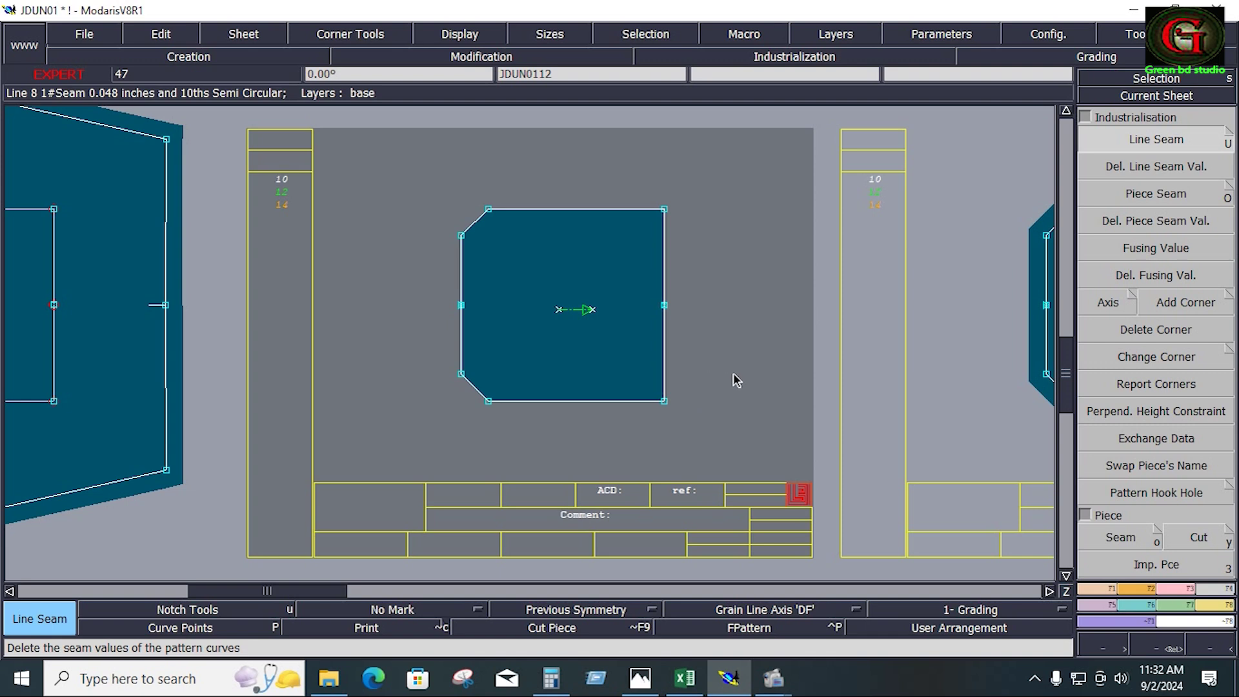
key("Delete")
key("Home")
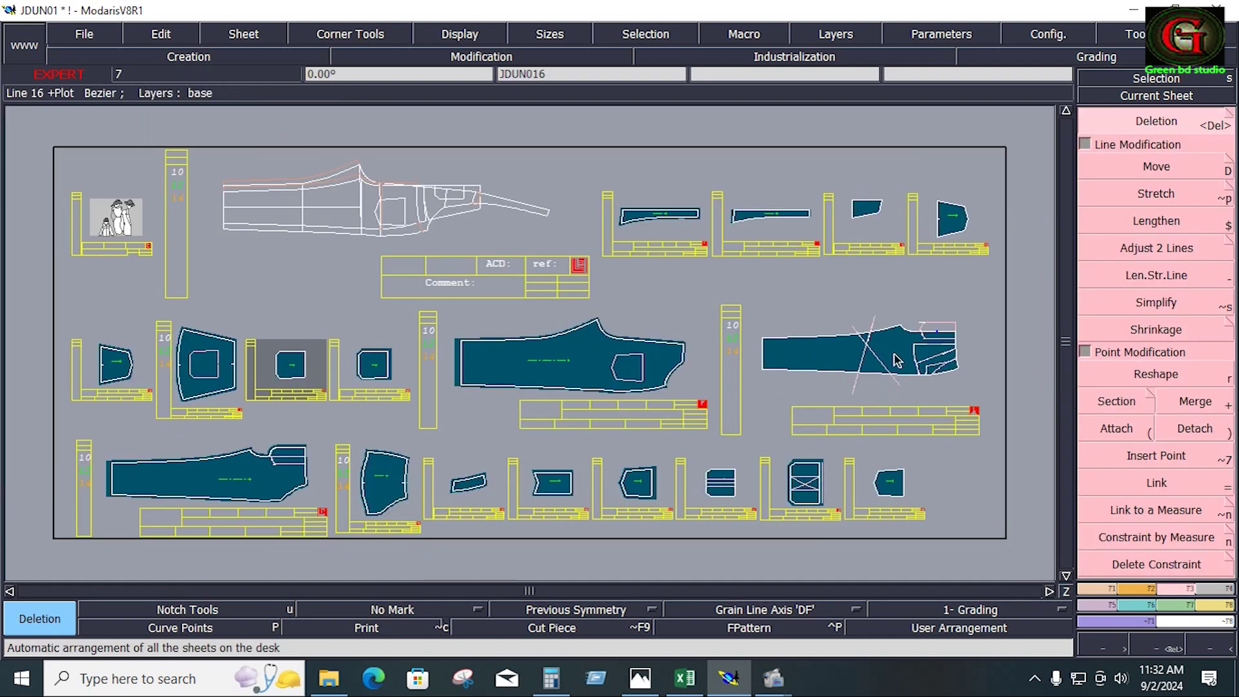
Delete the small sheet in the top row of the desk.
key("Delete")
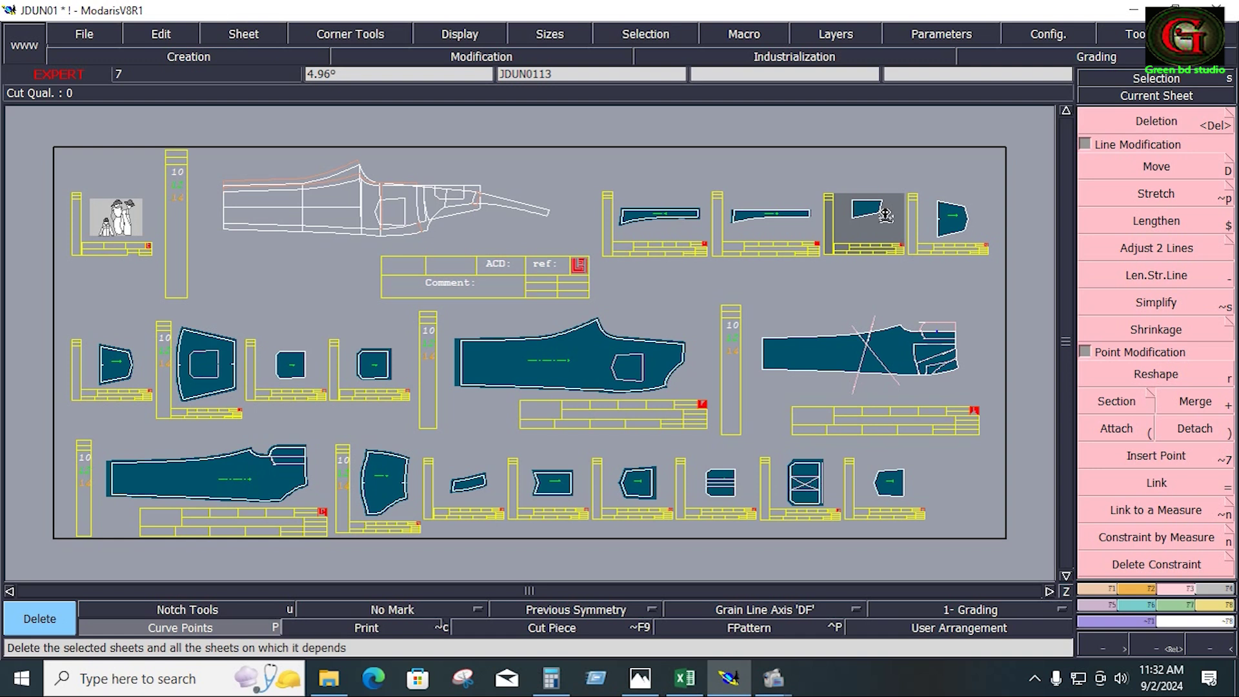
left_click(885, 215)
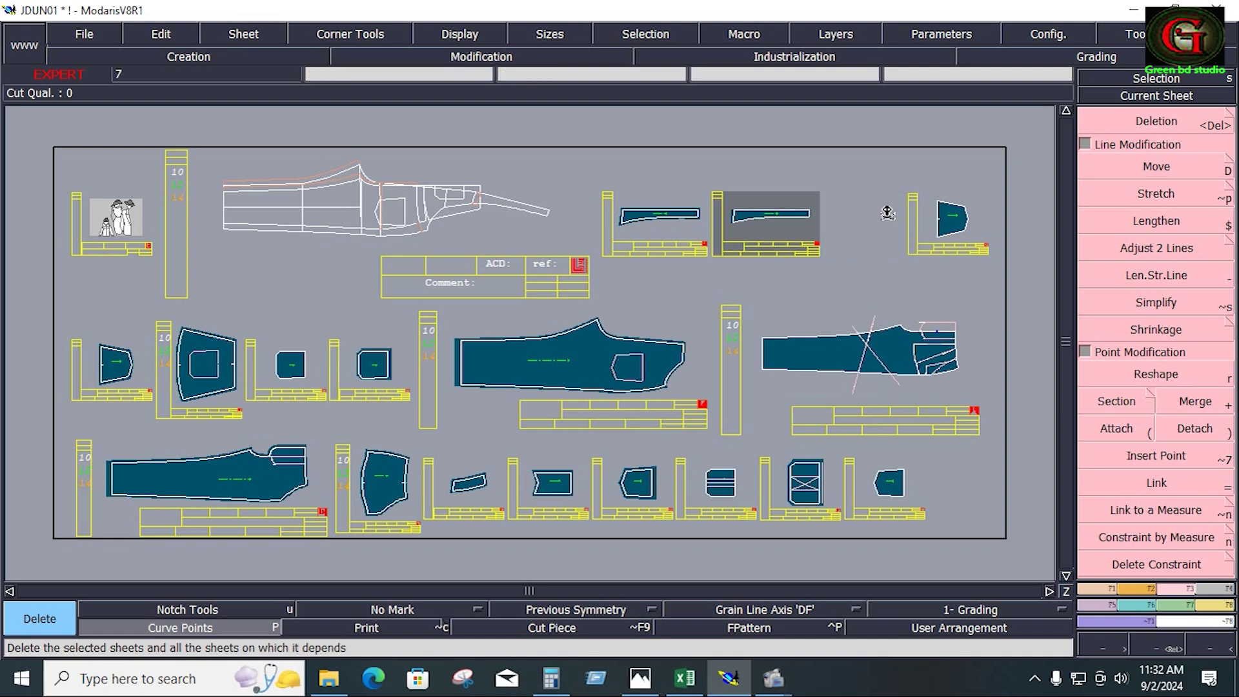
key("Escape")
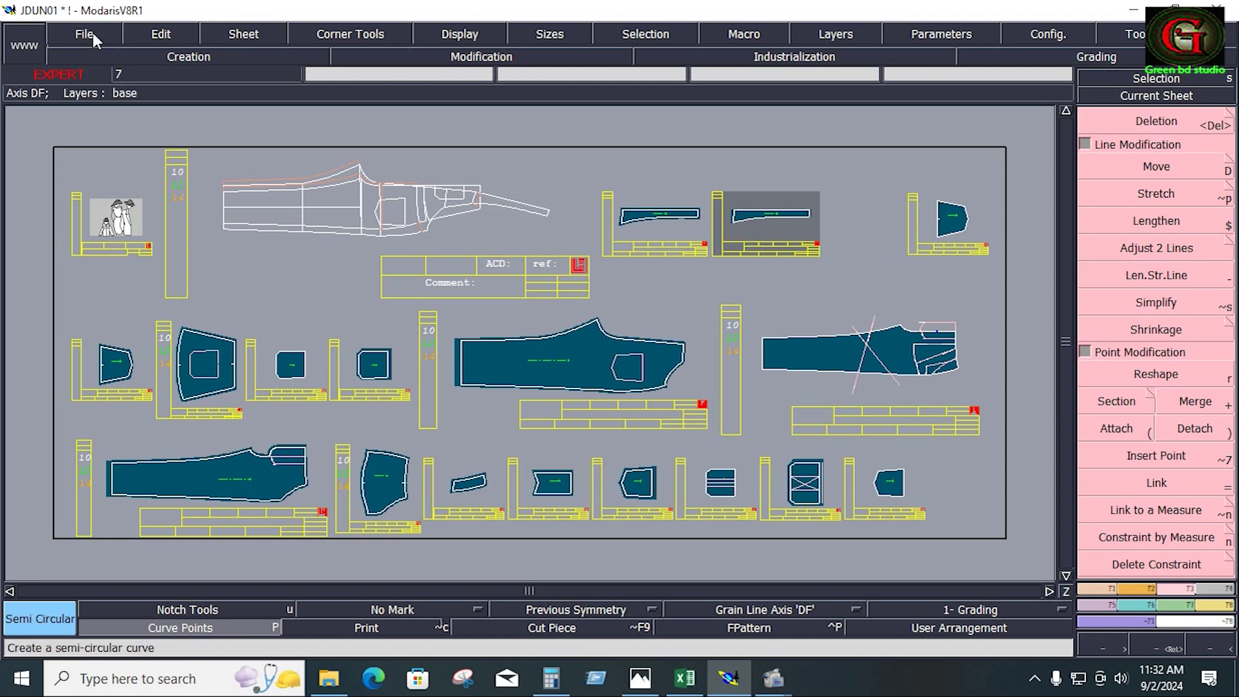
Save the JDUN01 model, continuing past the Anomalies Detected warning.
left_click(93, 33)
left_click(110, 107)
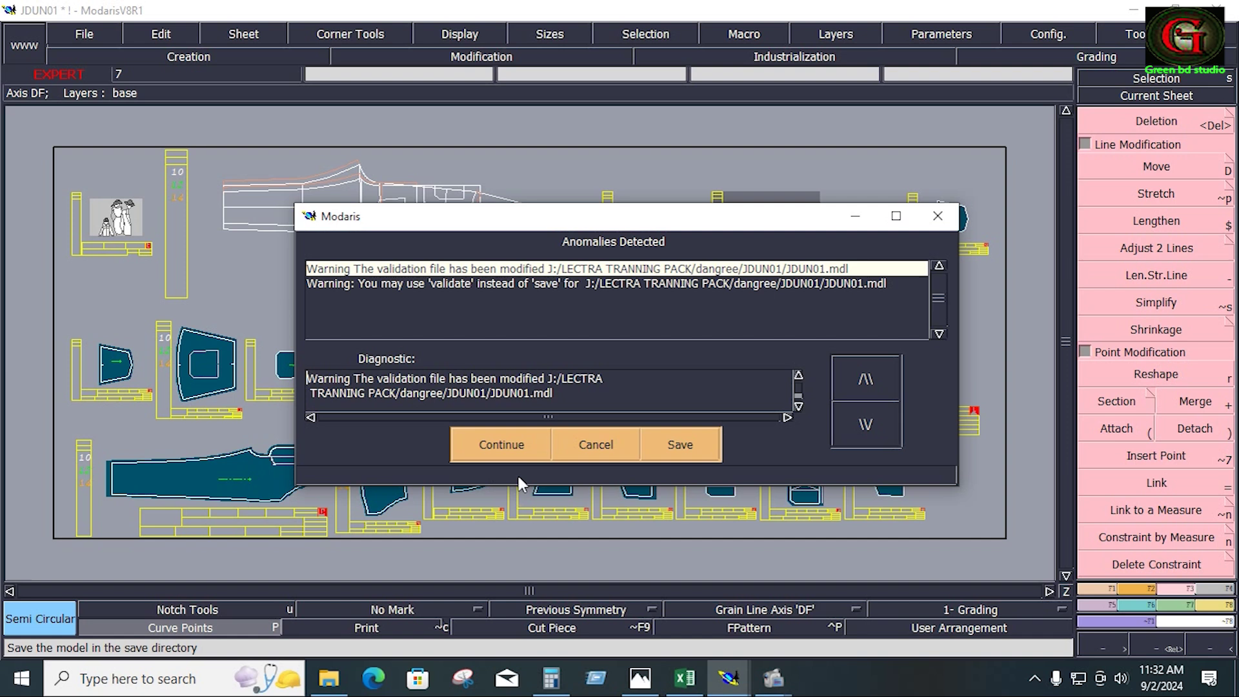
left_click(503, 450)
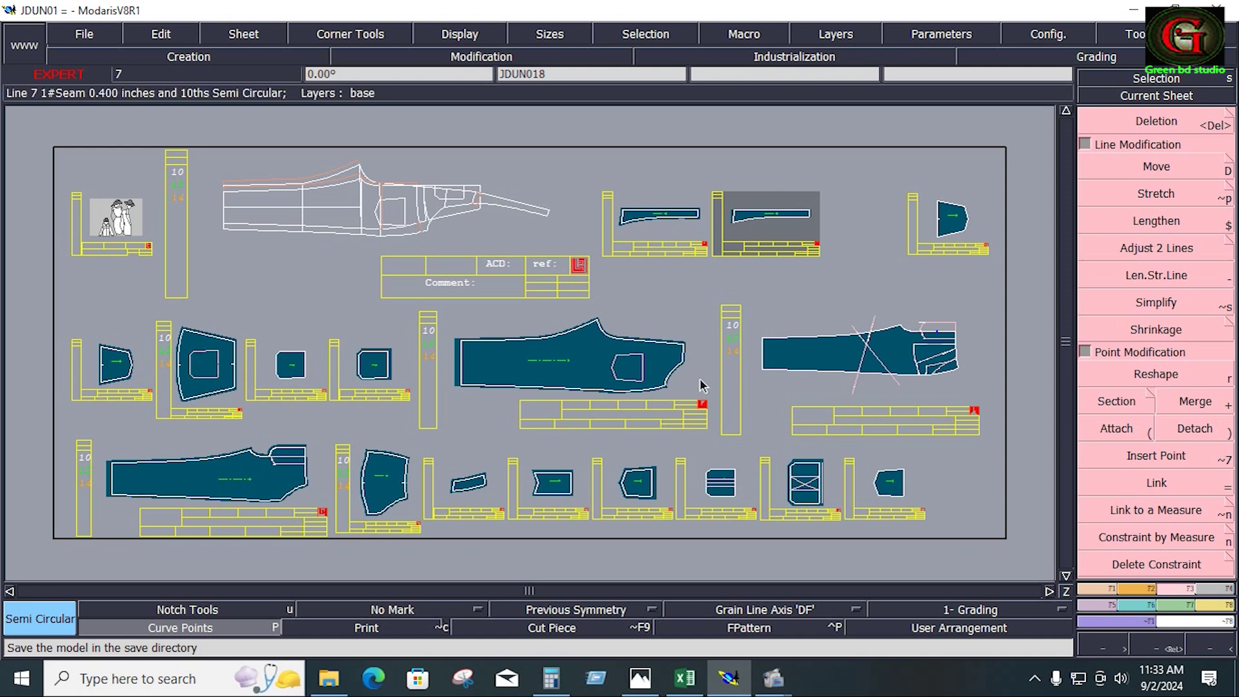
left_click(640, 677)
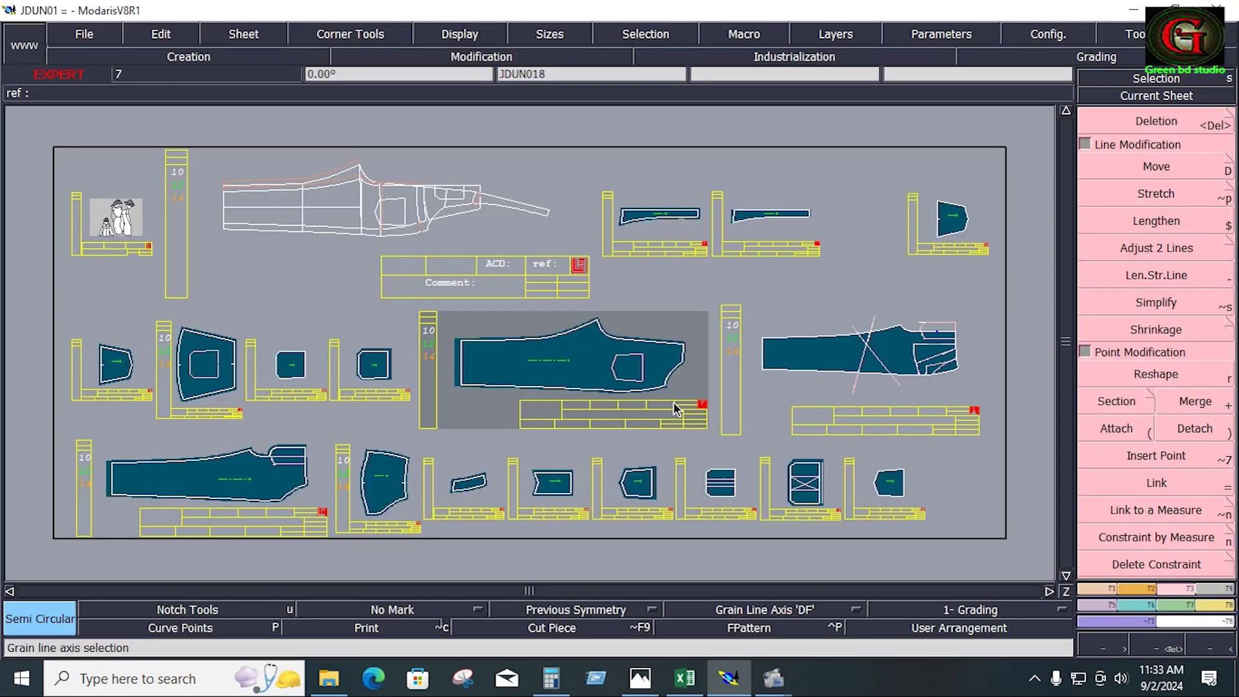
Give JDUN018's curved right edge a 0.625 seam allowance at beginning and end.
key("z")
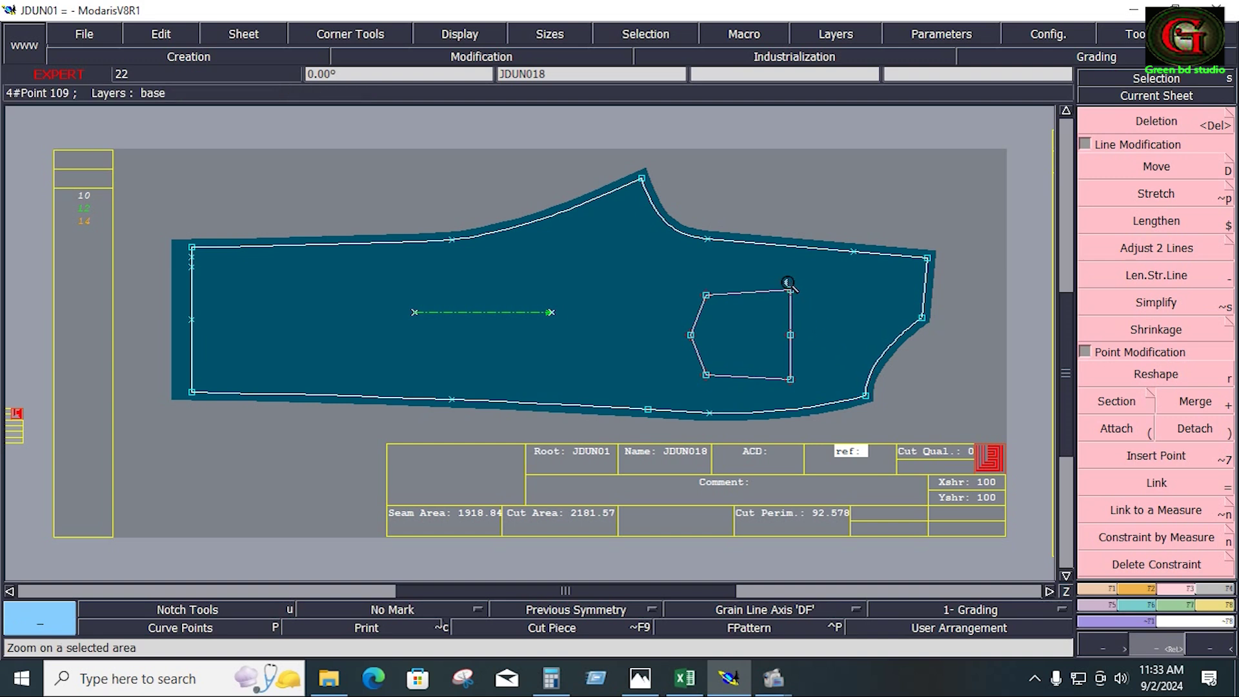
left_click_drag(782, 264, 932, 400)
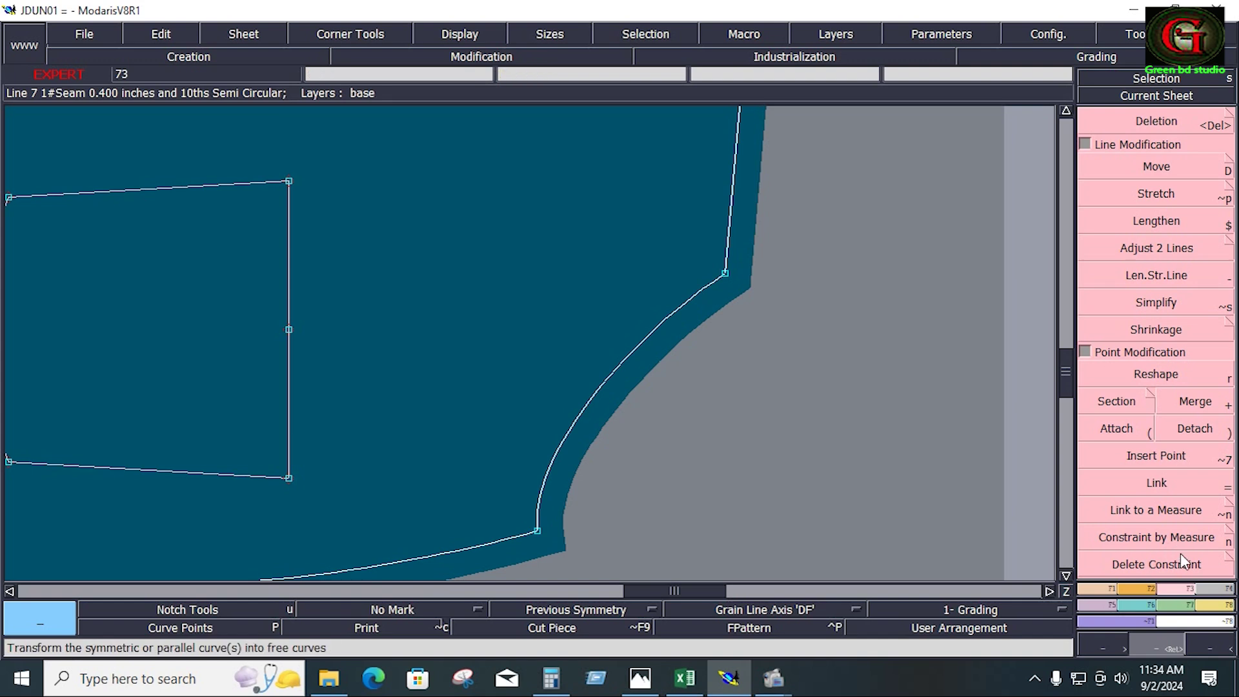
left_click(1217, 589)
left_click(1146, 137)
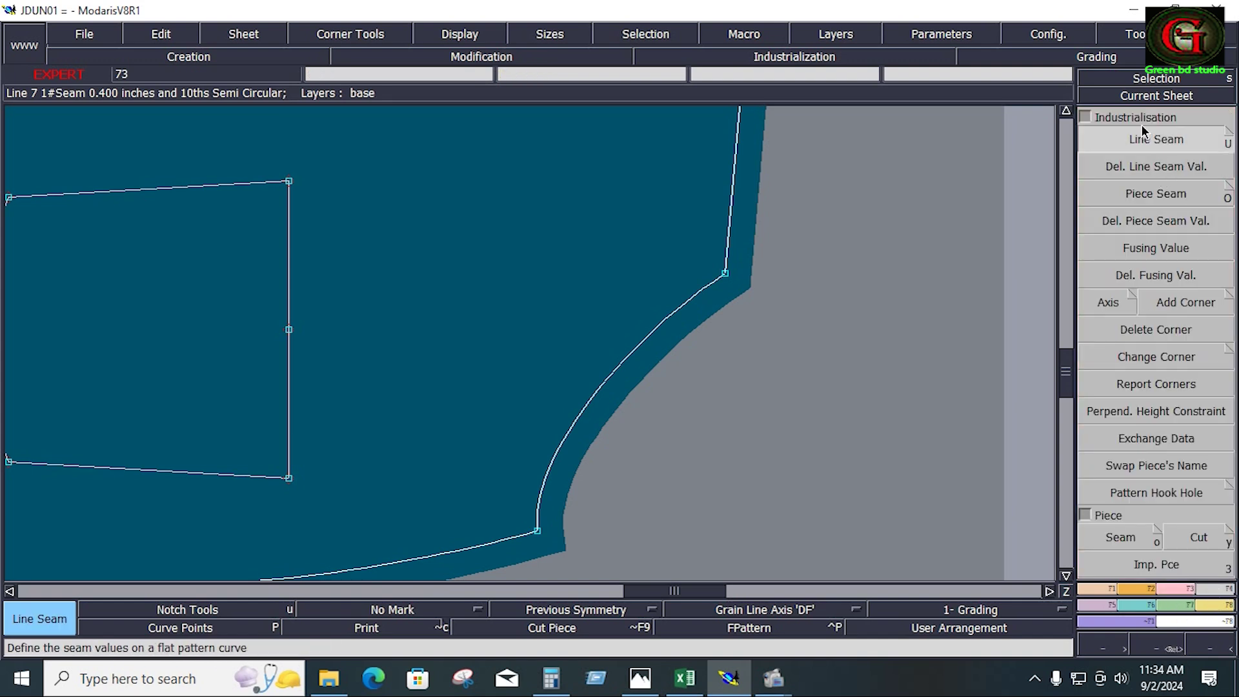
left_click(655, 331)
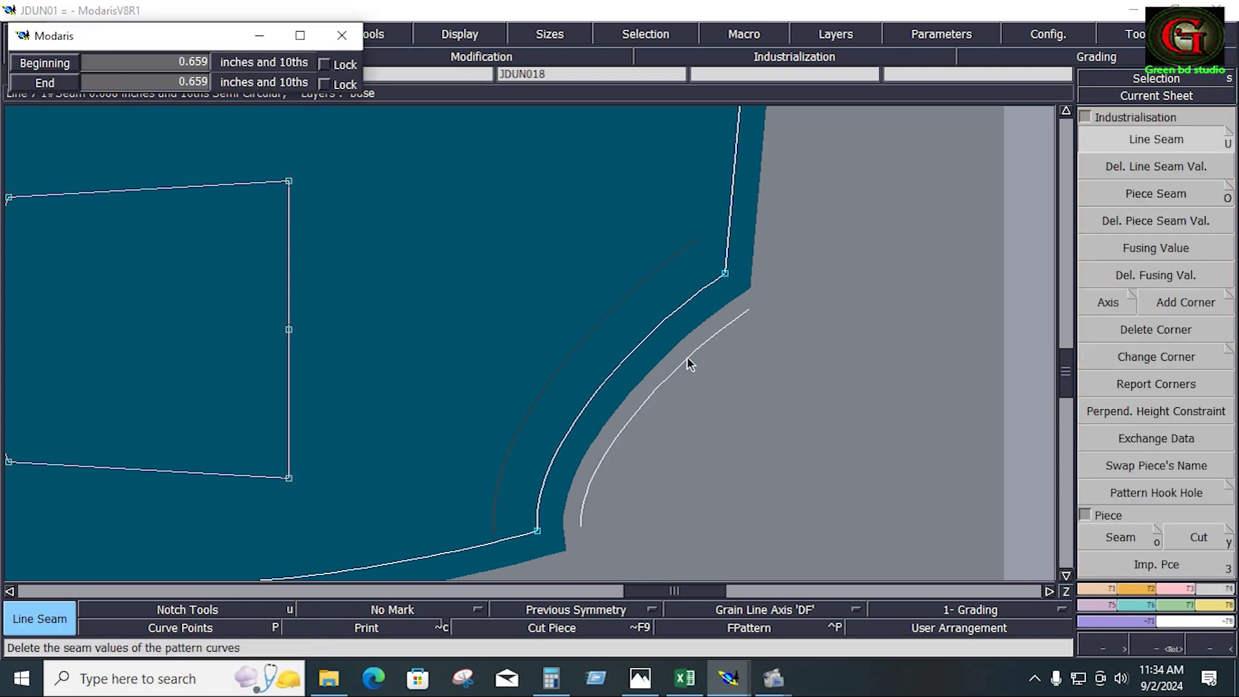
type("0")
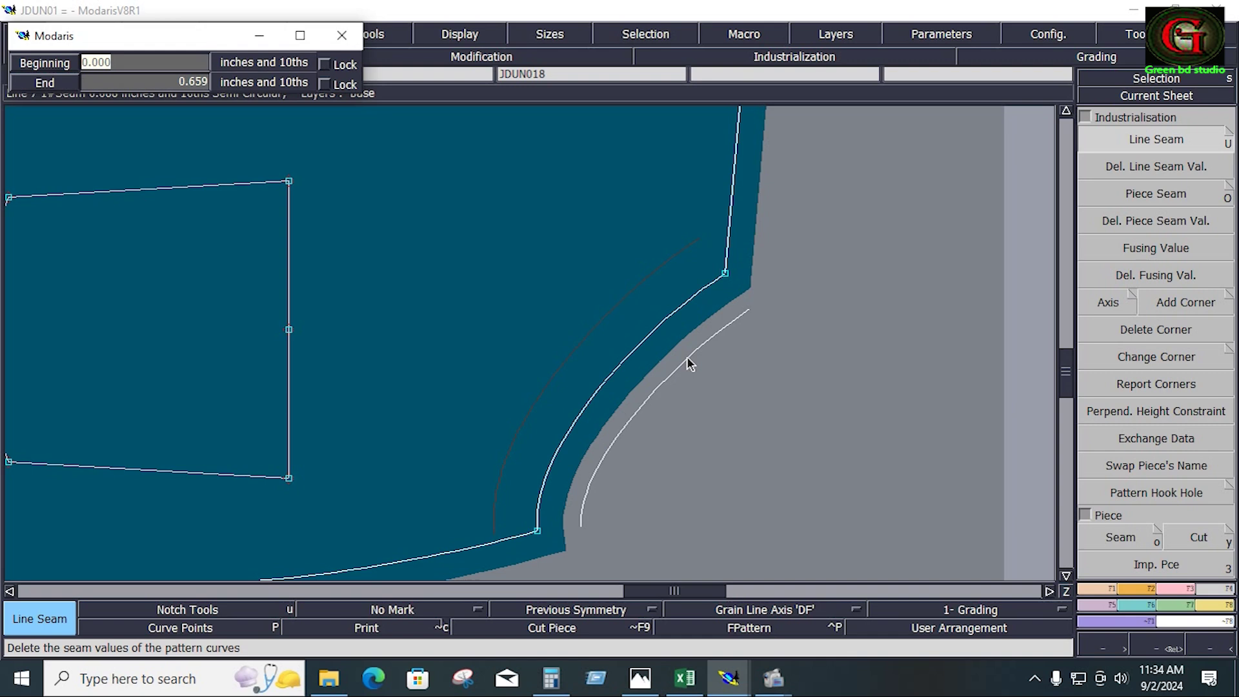
type(".625")
key("Return")
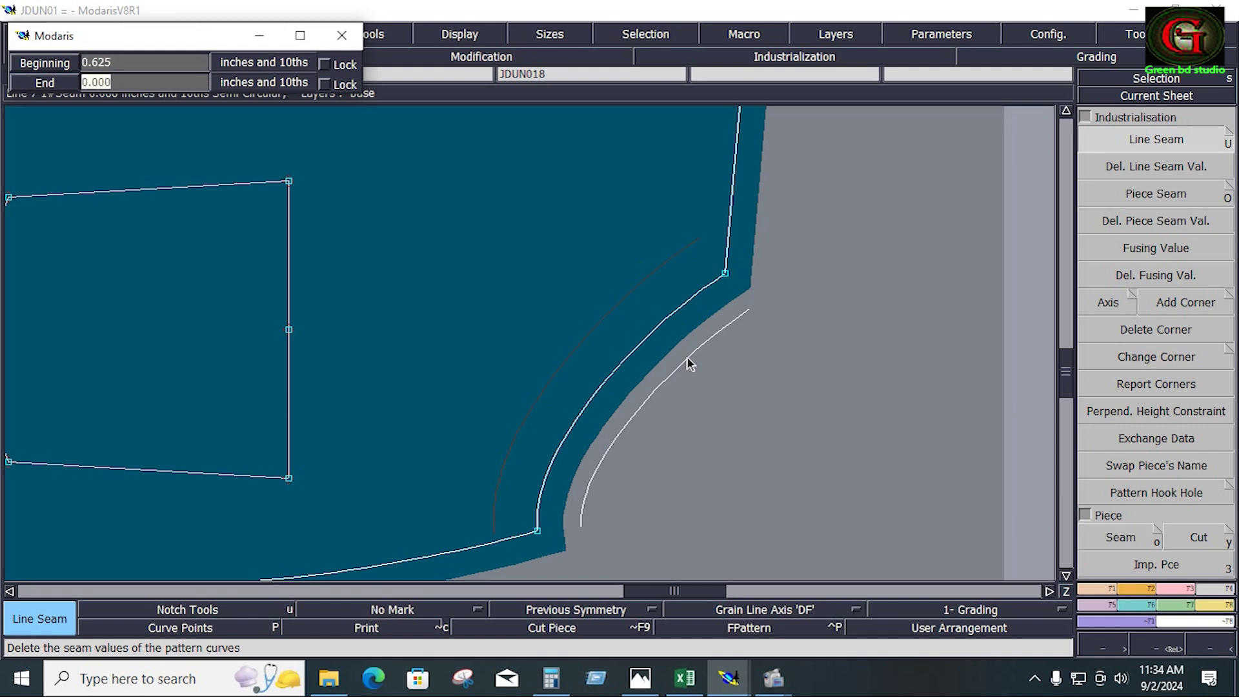
type(".625")
key("Return")
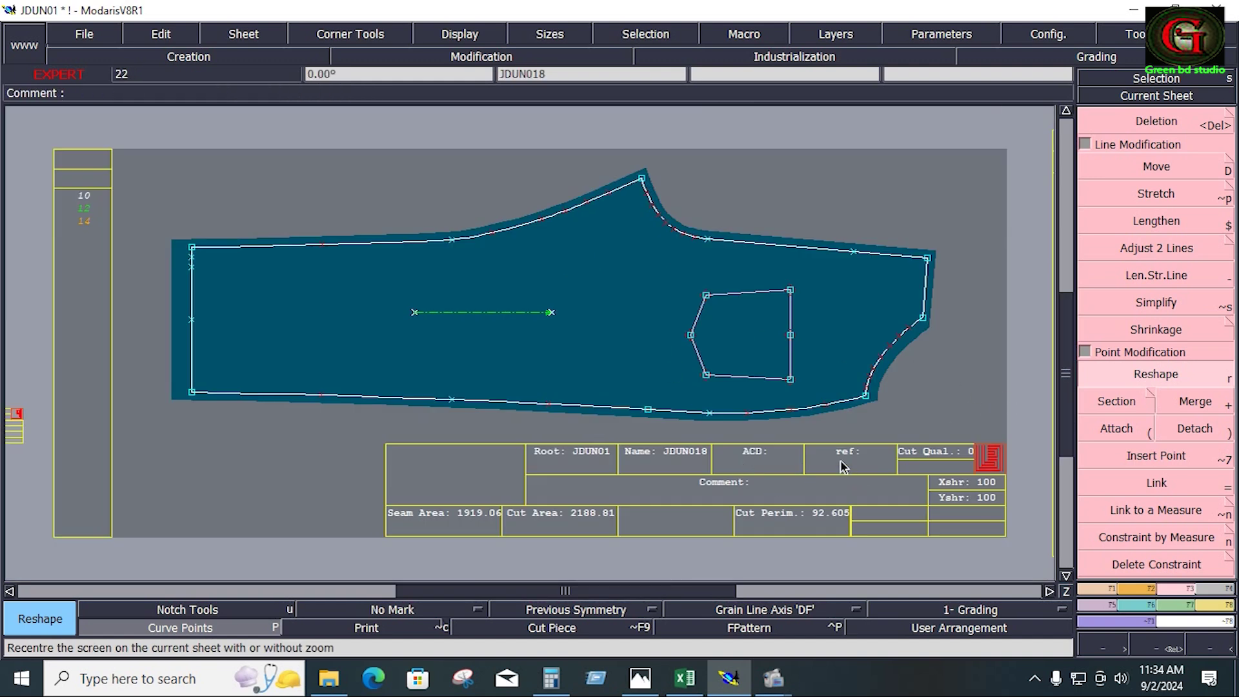
key("Home")
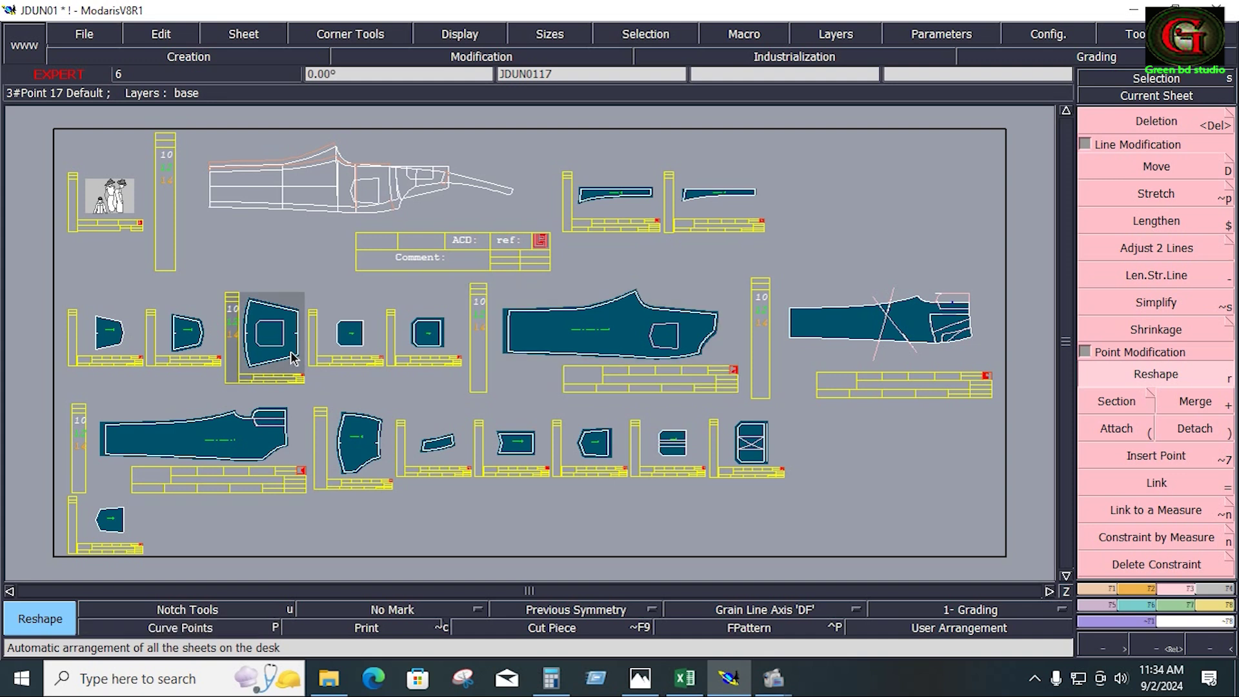
Enter 'FRONT BIB+IN 1X2' as the Comment of sheet JDUN0117, then arrange all sheets.
key("z")
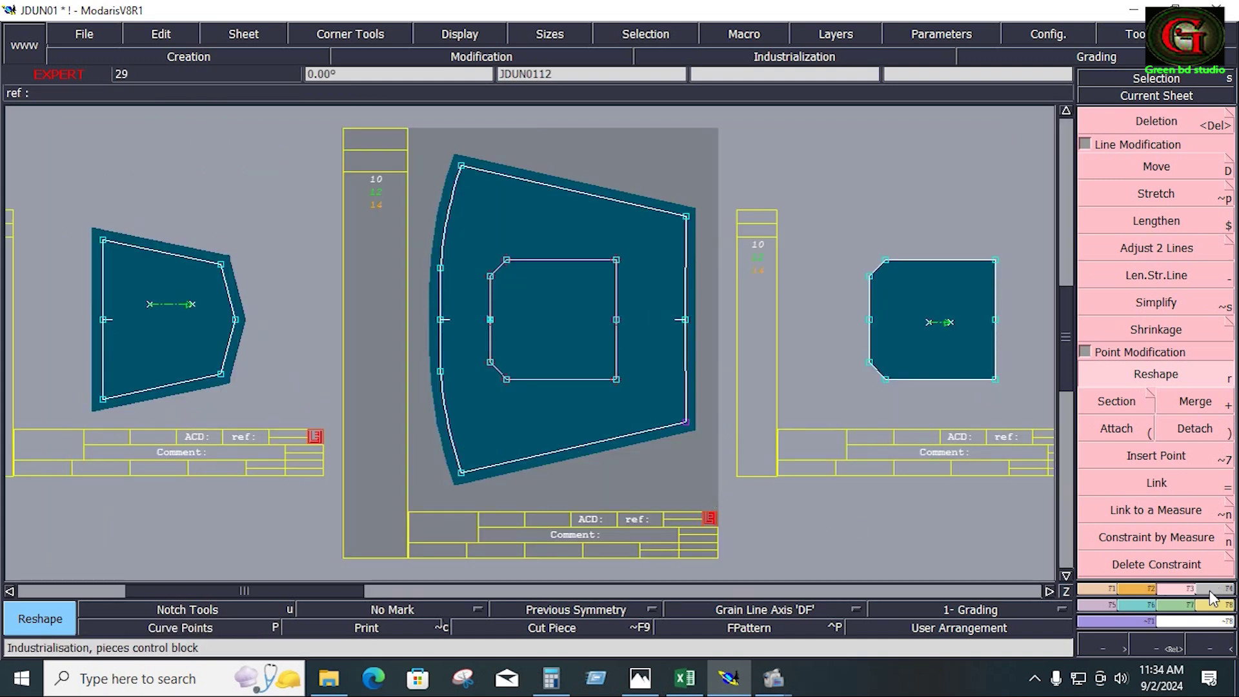
left_click(166, 33)
left_click(168, 54)
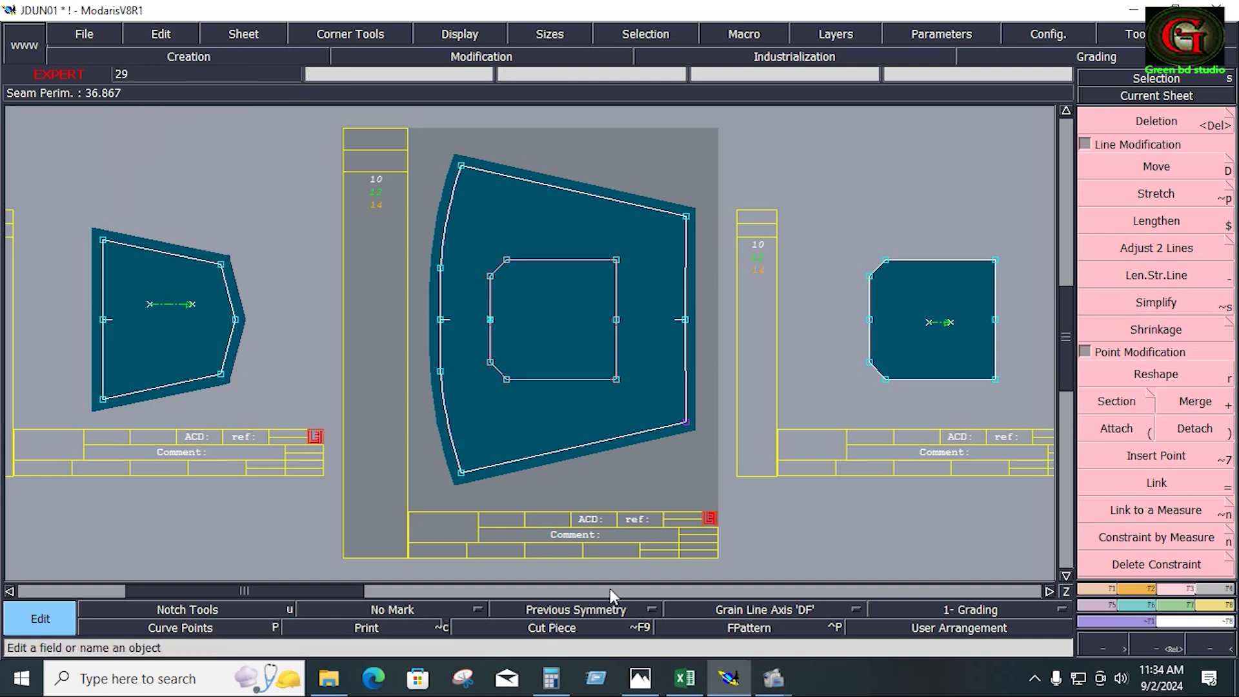
left_click(599, 535)
type("FRO")
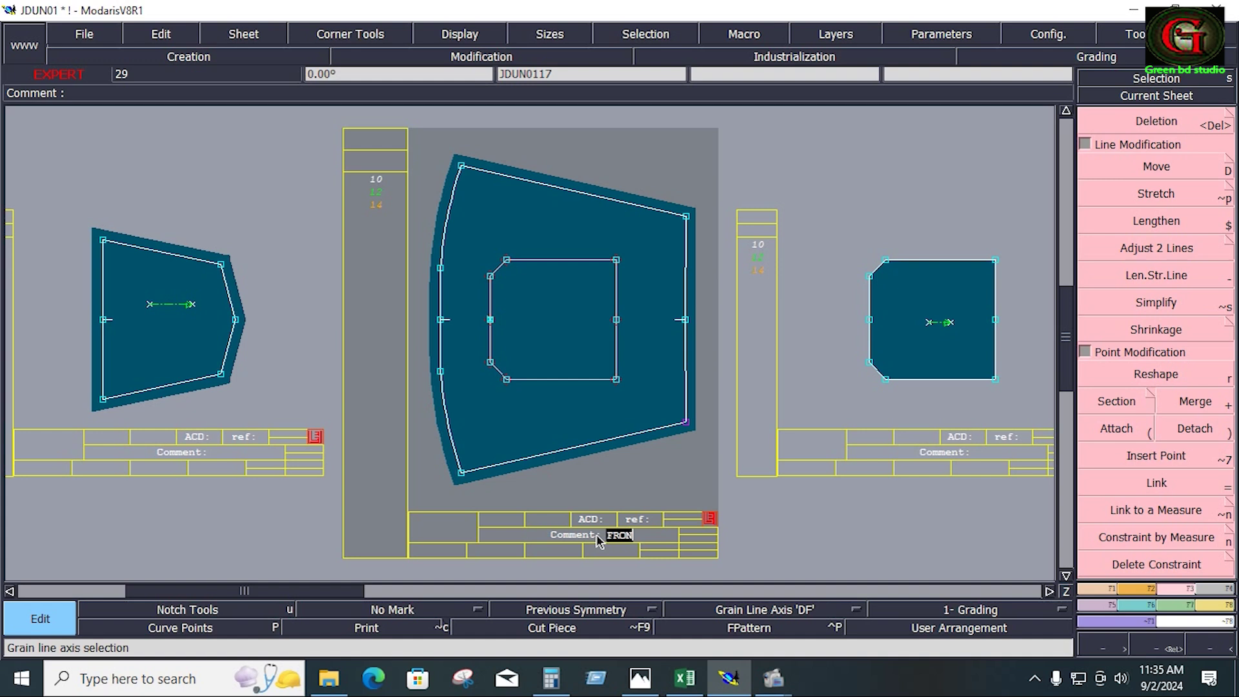
type("NT B")
type("IB")
type("+")
type("IN ")
type("1X2")
key("Return")
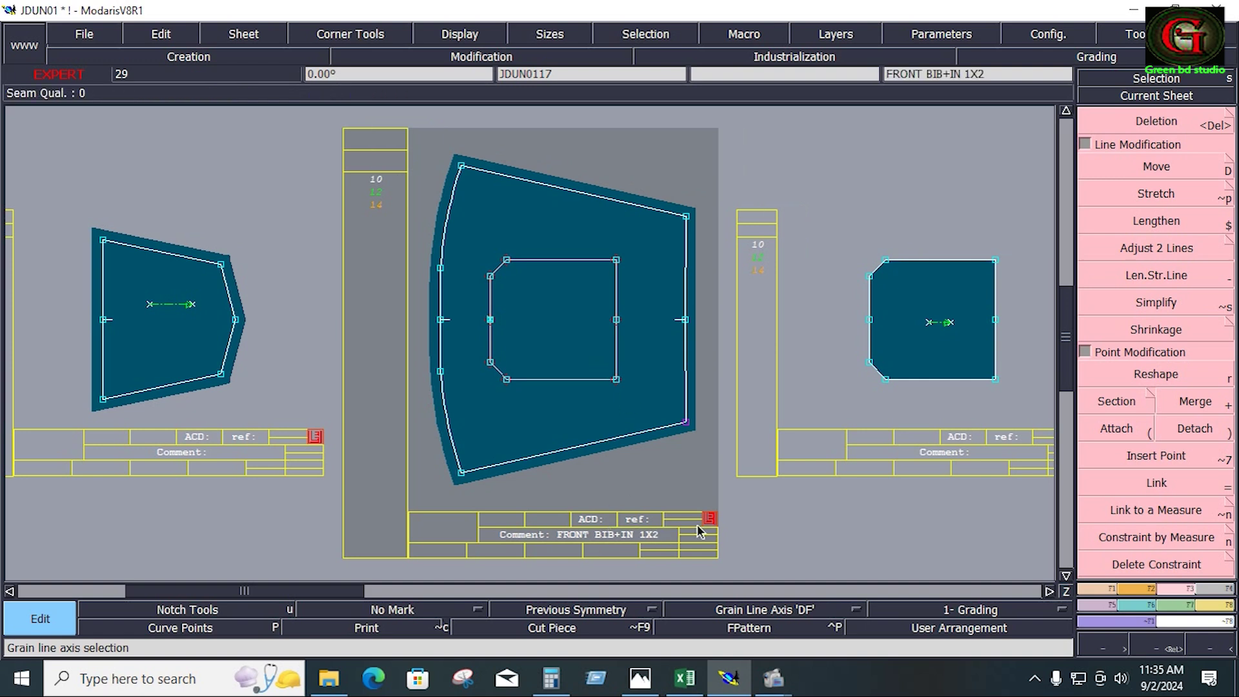
key("a")
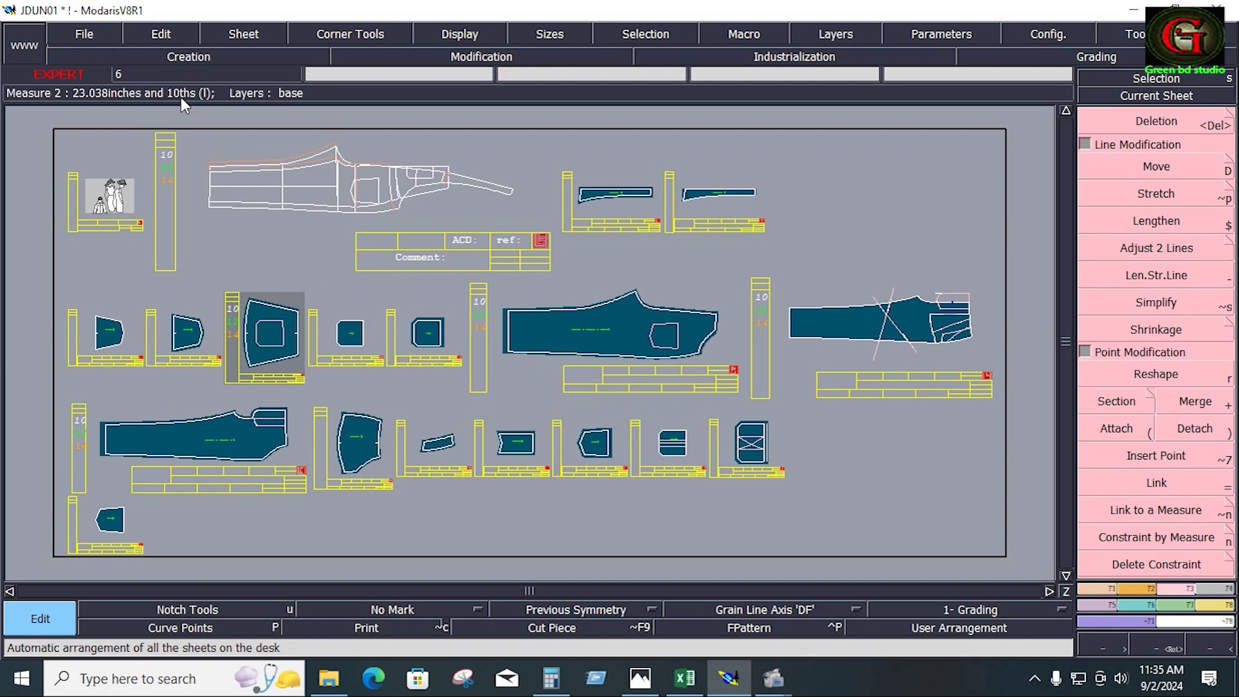
Save the commented JDUN01 model, continuing past the Anomalies Detected warning.
left_click(95, 33)
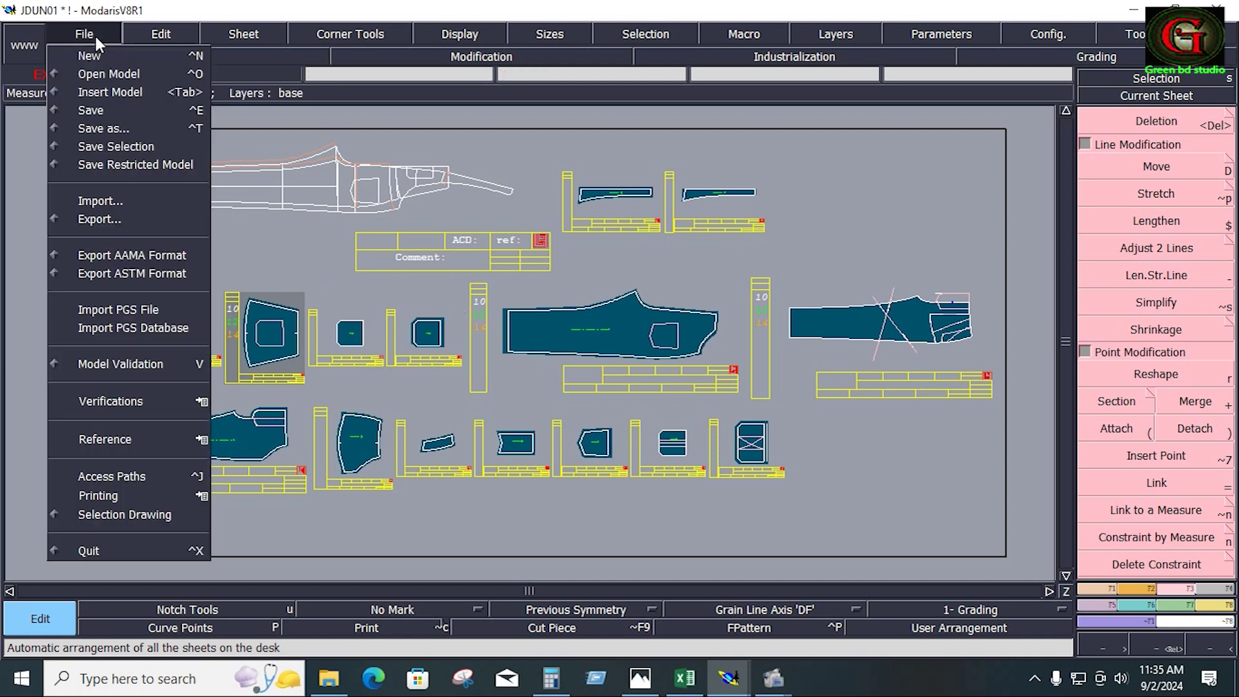
left_click(99, 113)
left_click(509, 445)
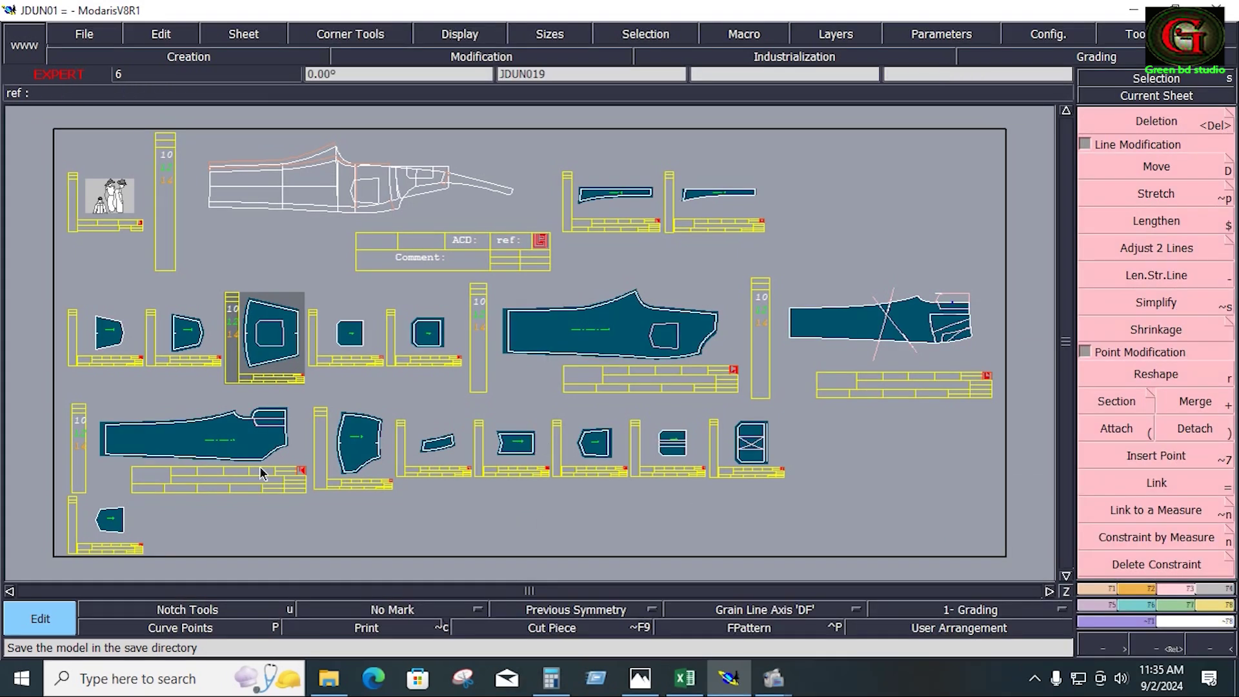
left_click(1214, 607)
Marry the lower-left trouser panel onto the middle trouser piece JDUN018.
left_click(1192, 309)
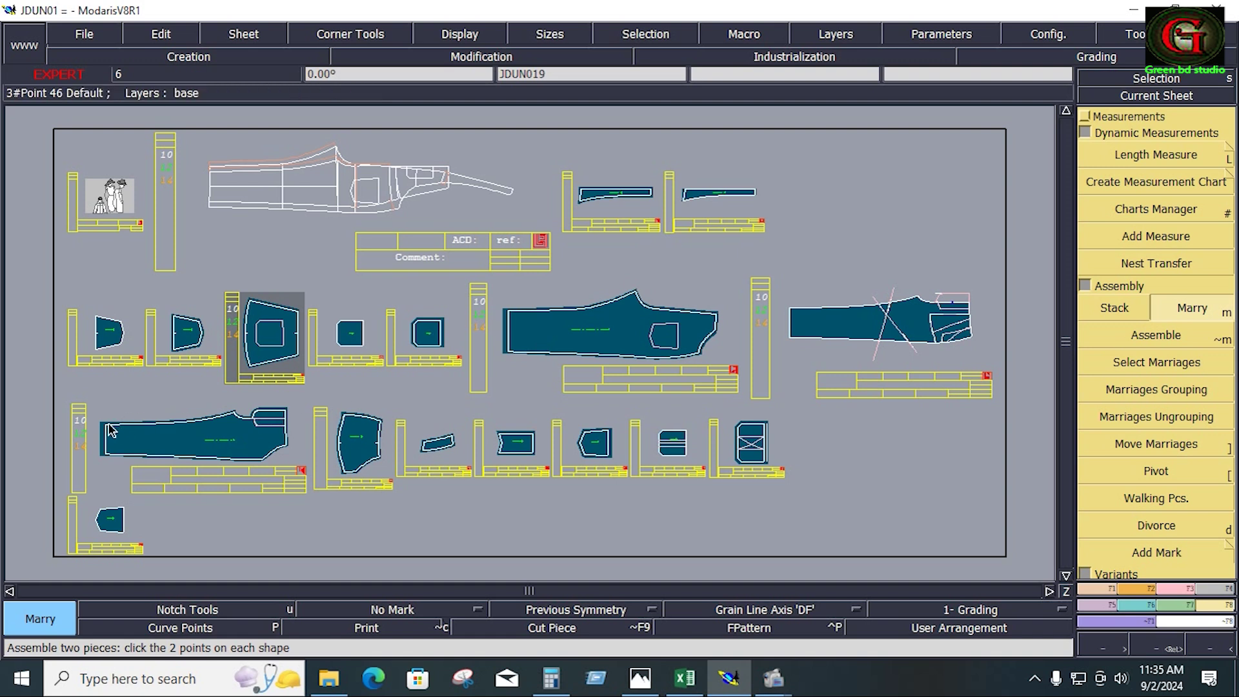
left_click(104, 457)
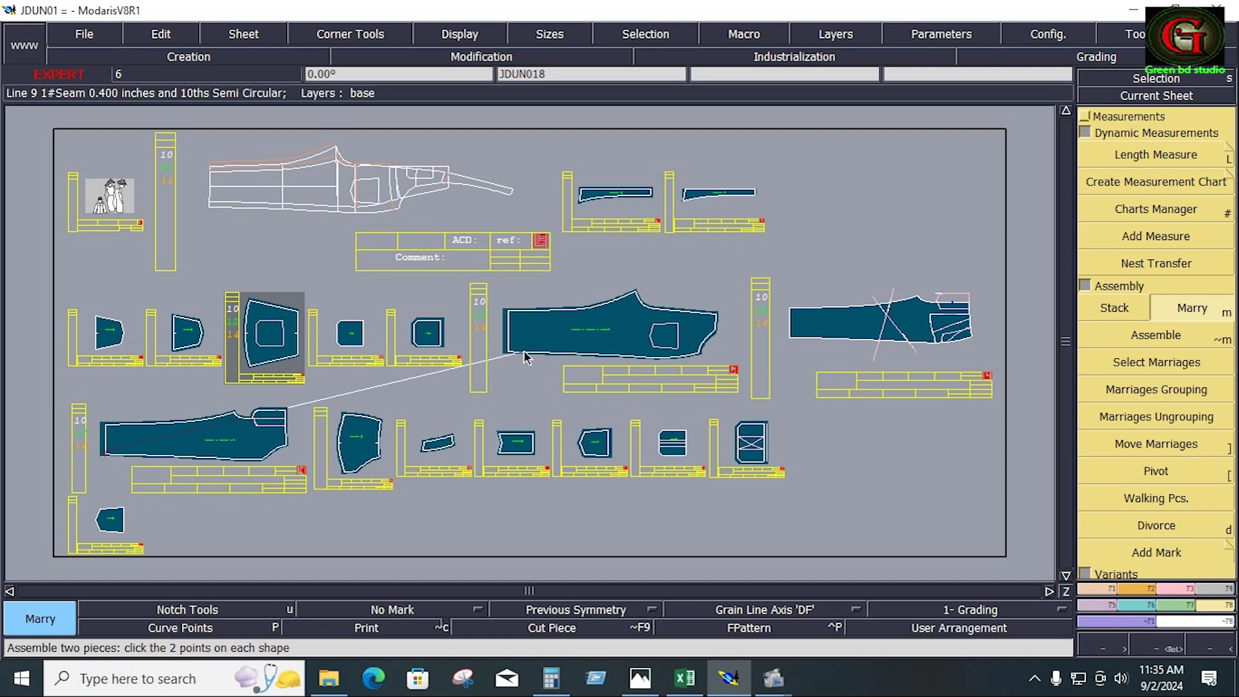
left_click(498, 351)
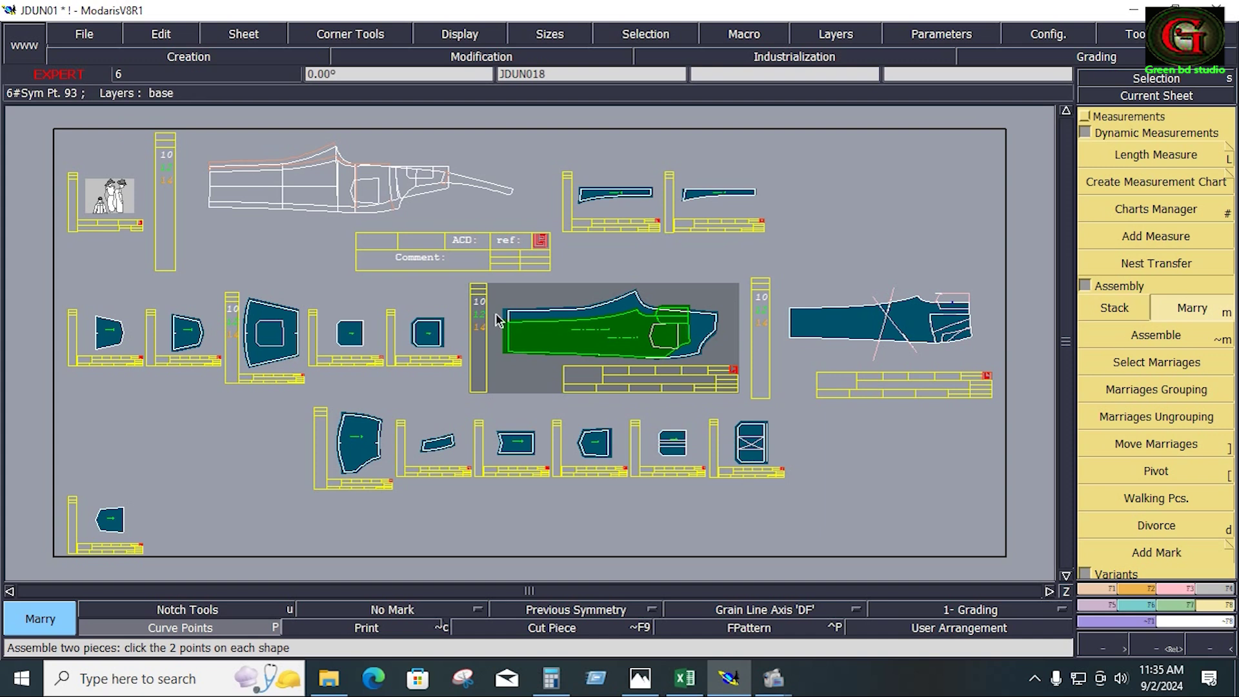
Move the married panel up 1.045 inches over the middle piece.
key("z")
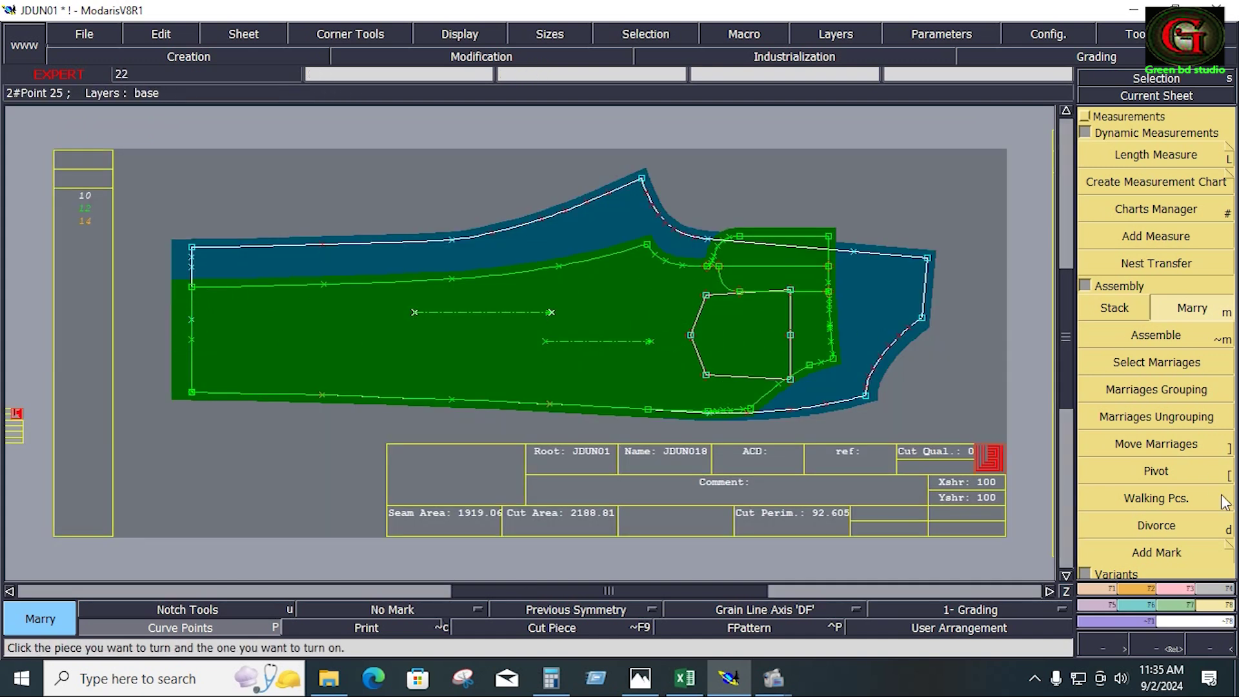
left_click(1163, 446)
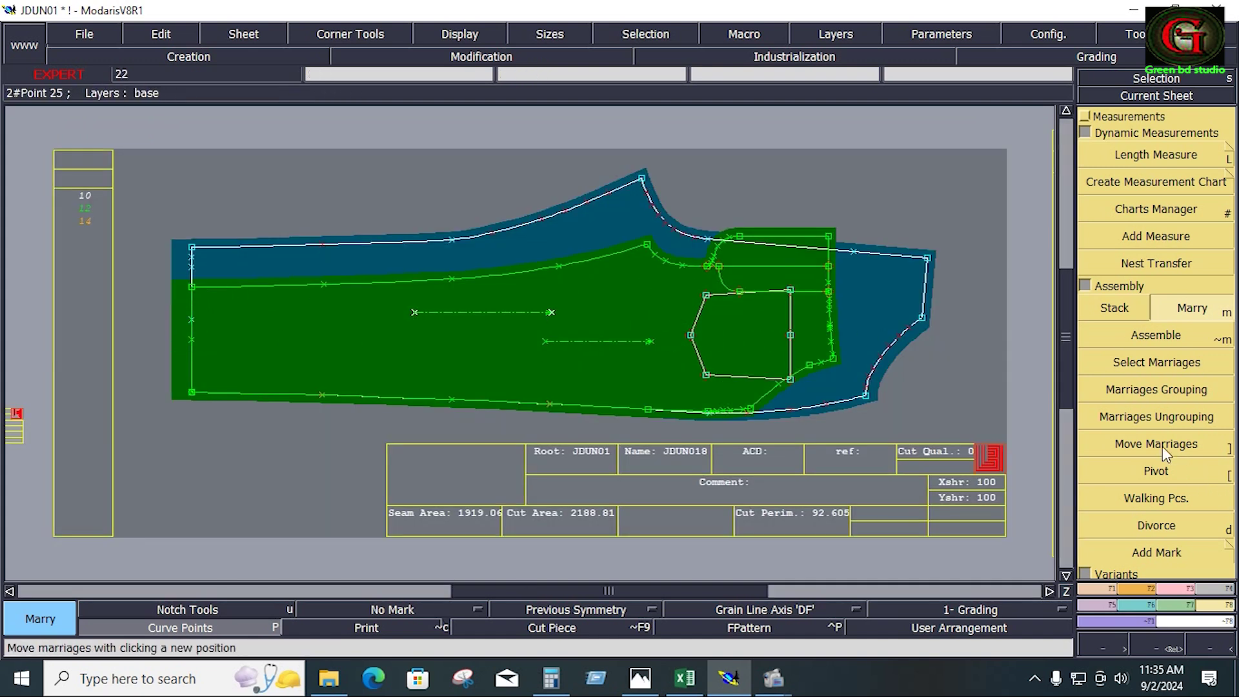
left_click(261, 314)
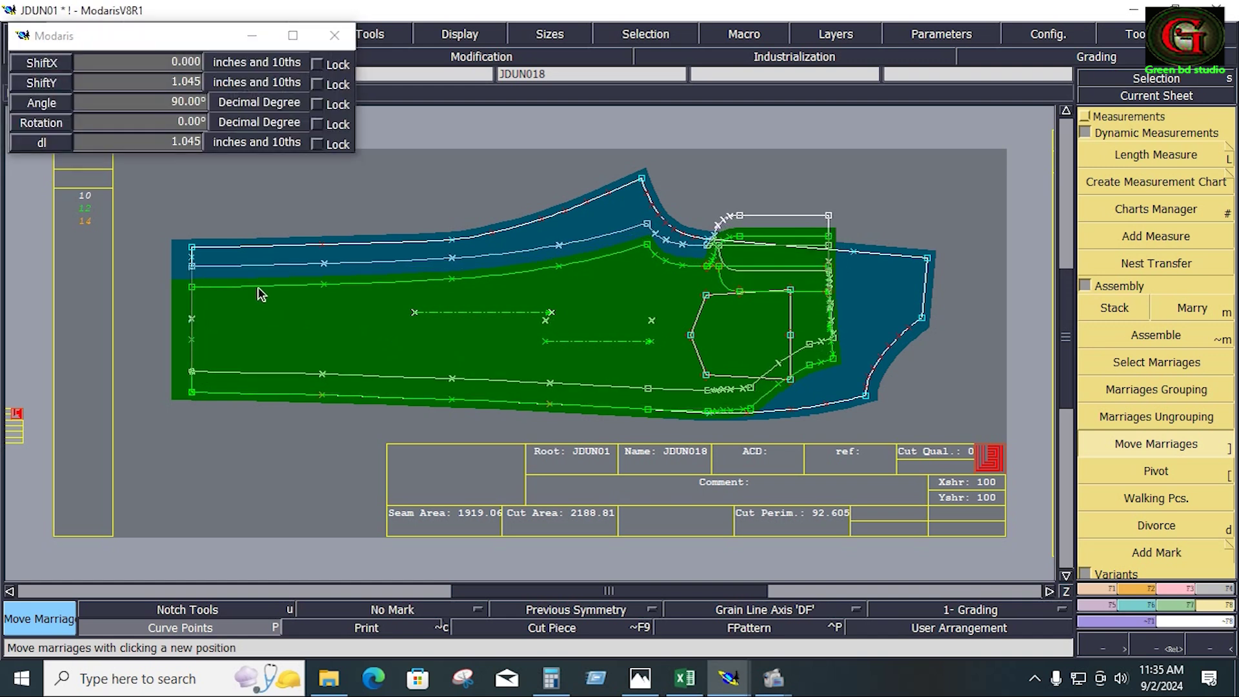
left_click(258, 288)
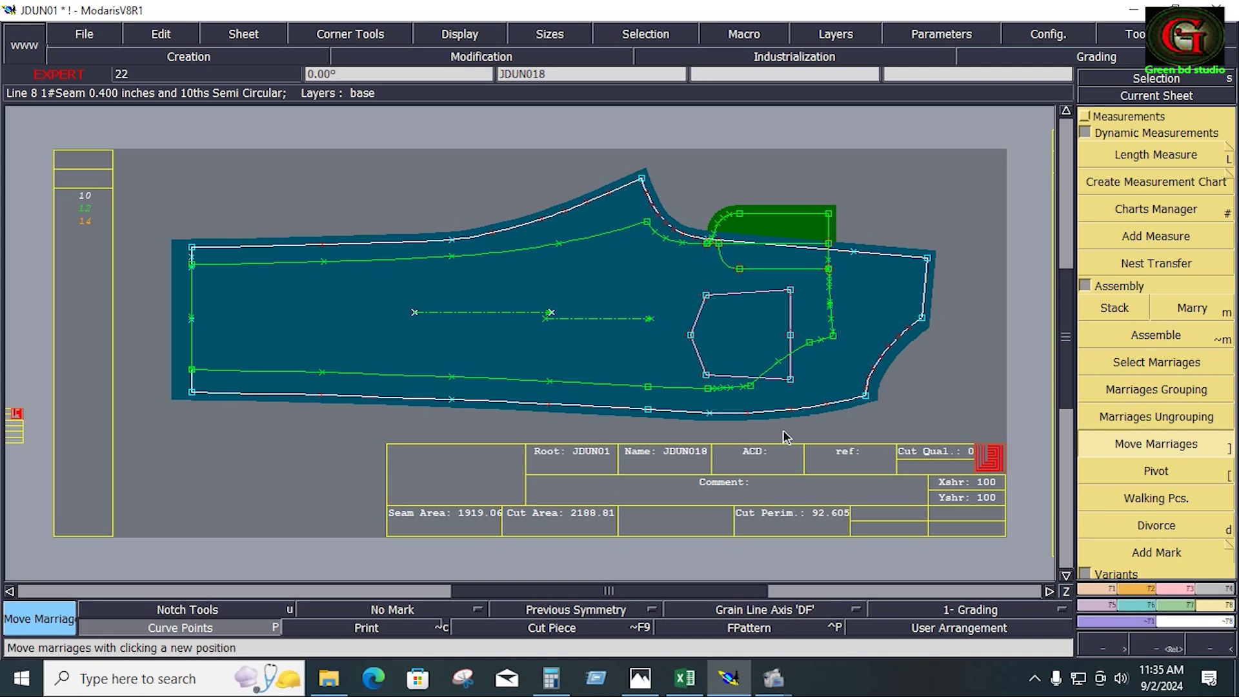
Marry the small pocket piece inside the green trouser piece, then select trouser piece JDUN016.
key("m")
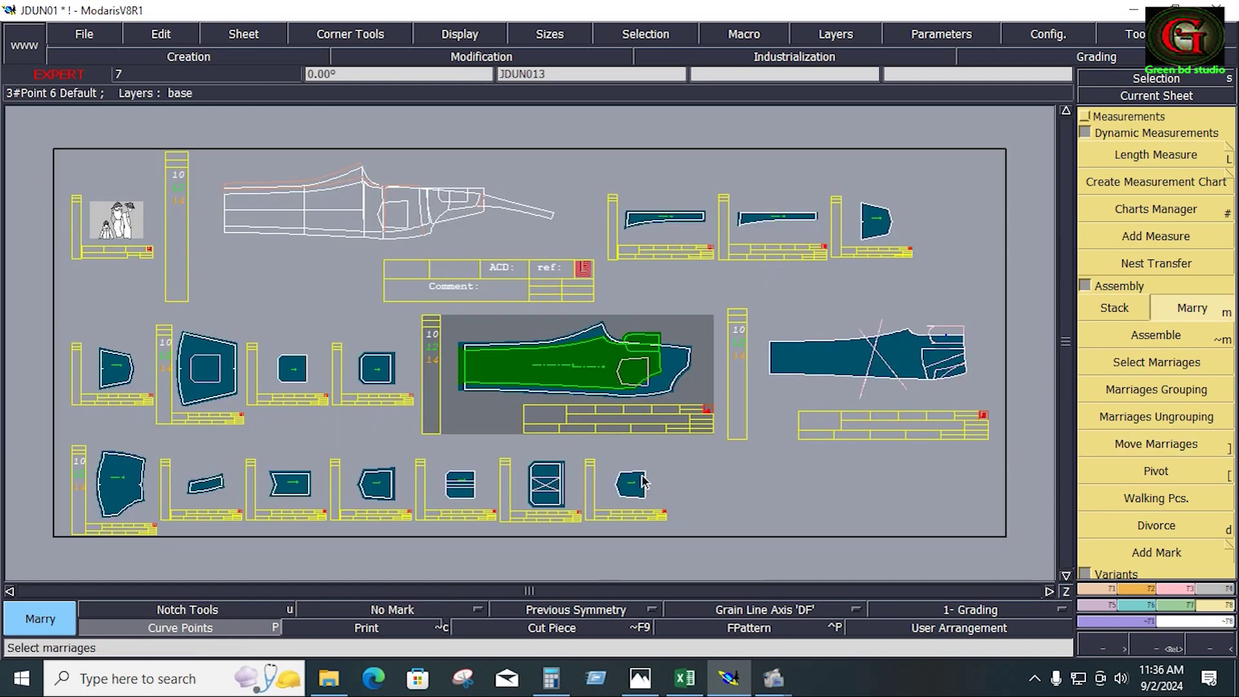
left_click(645, 477)
left_click(649, 363)
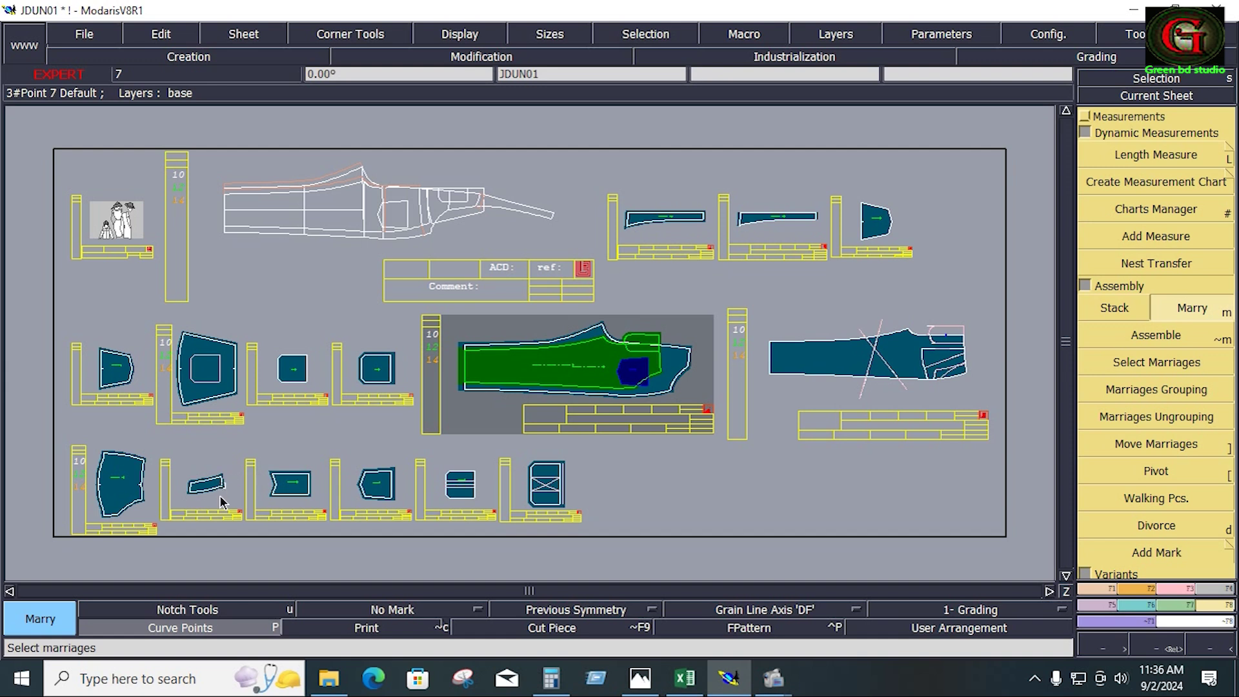
left_click(240, 523)
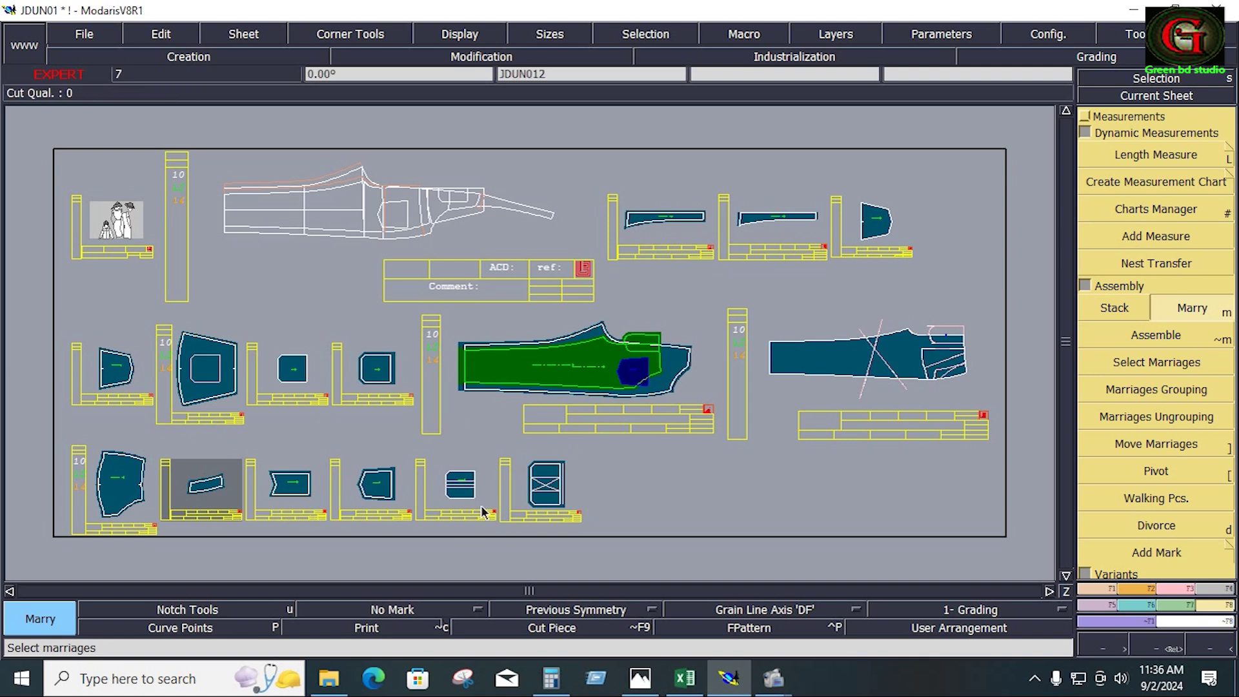
left_click(956, 380)
Give all lines of the small bottom-left piece a 0.4 seam allowance.
key("z")
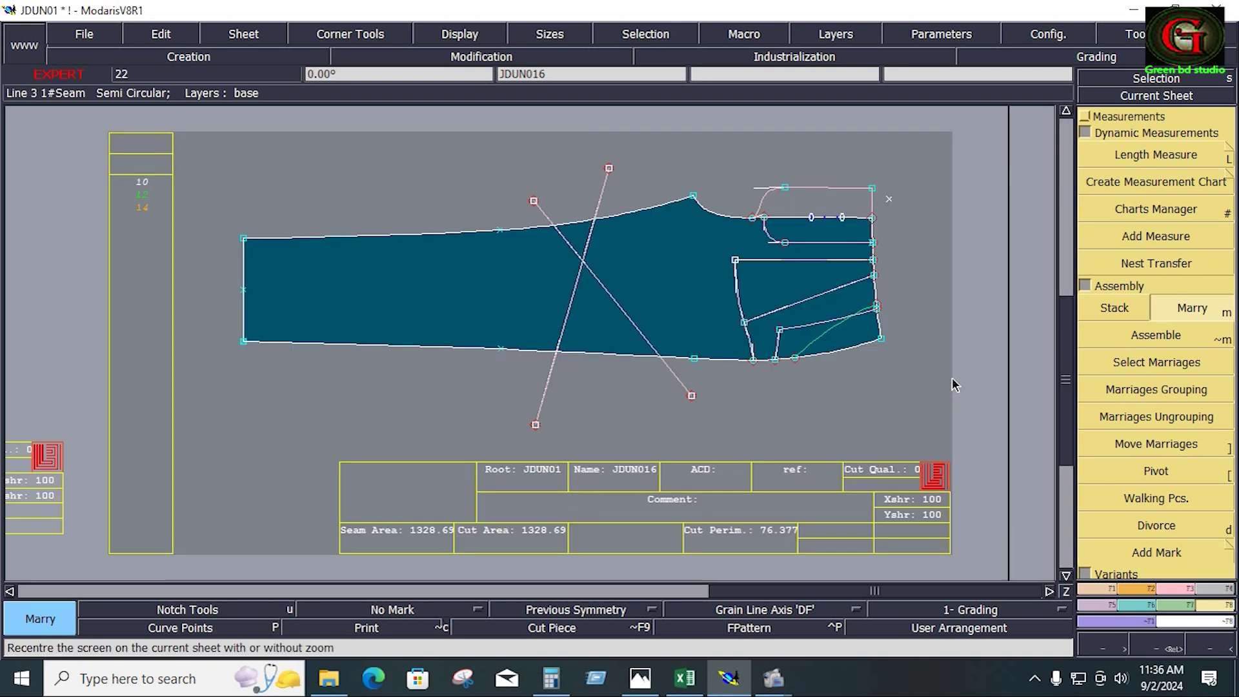
left_click(1217, 591)
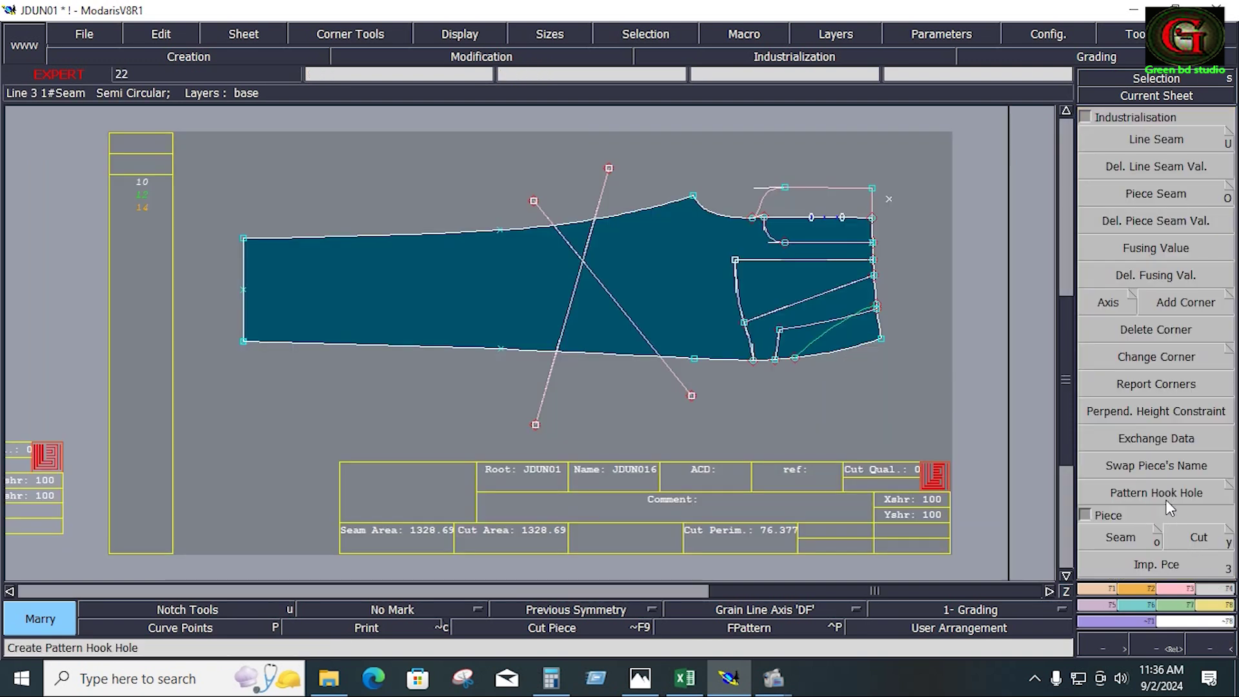
left_click(1118, 537)
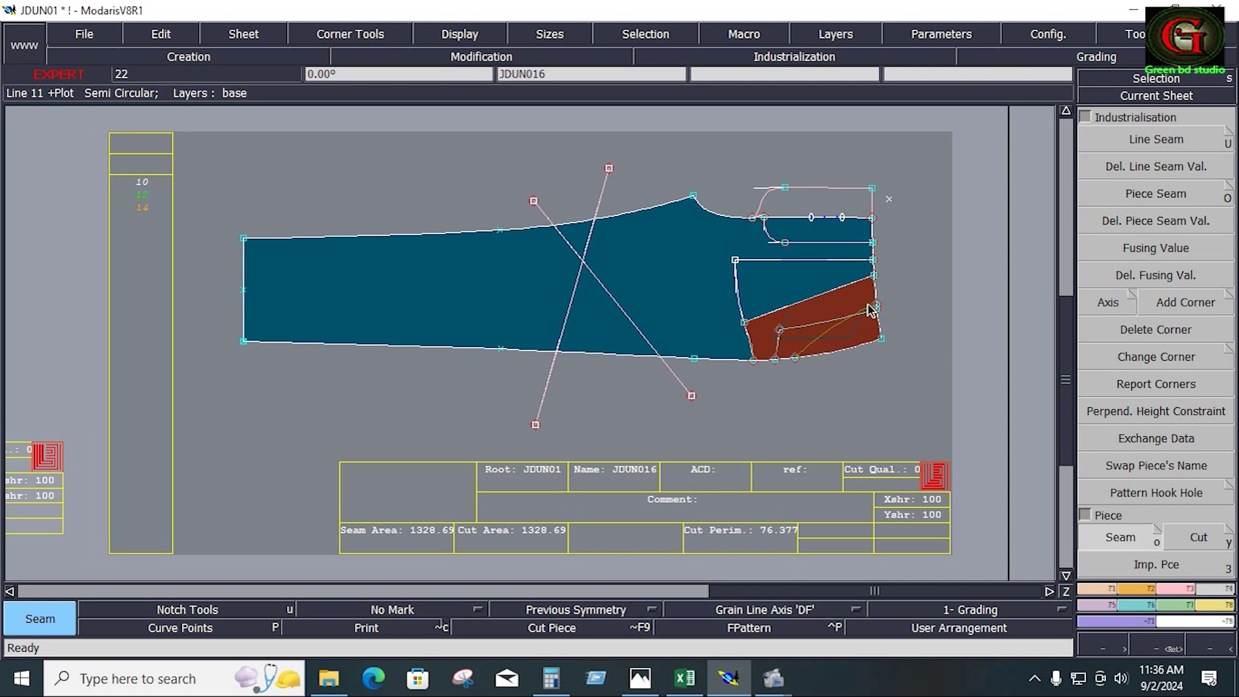
key("Home")
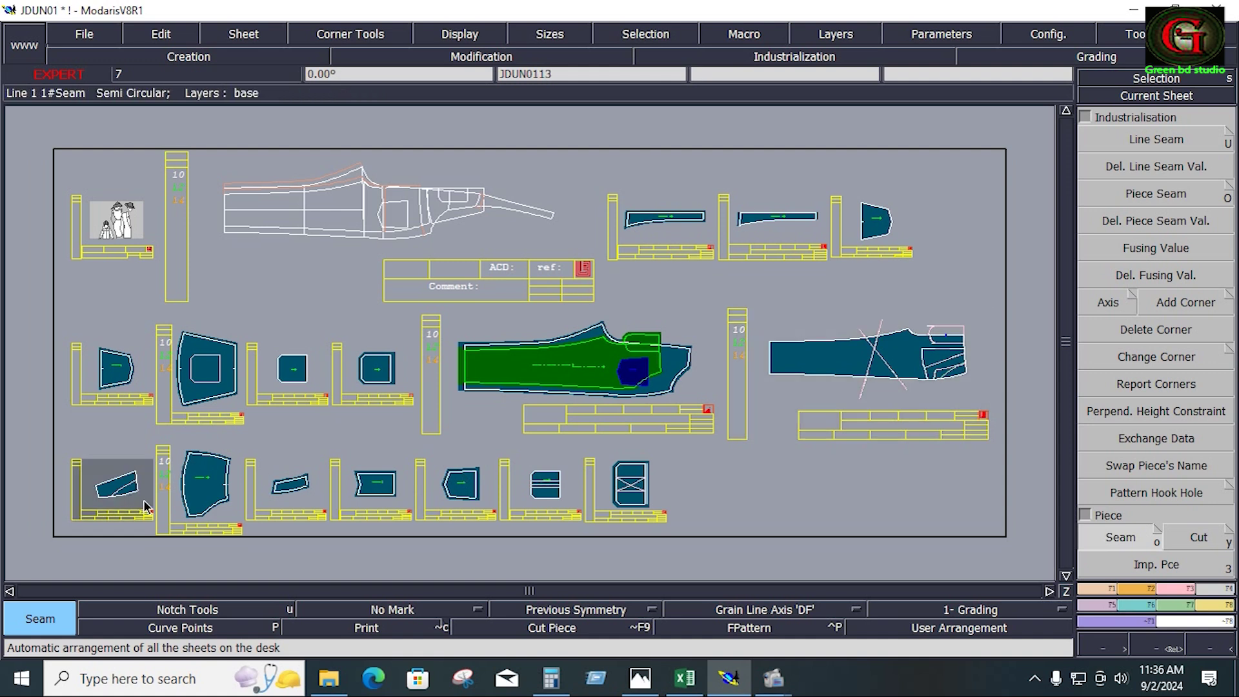
key("End")
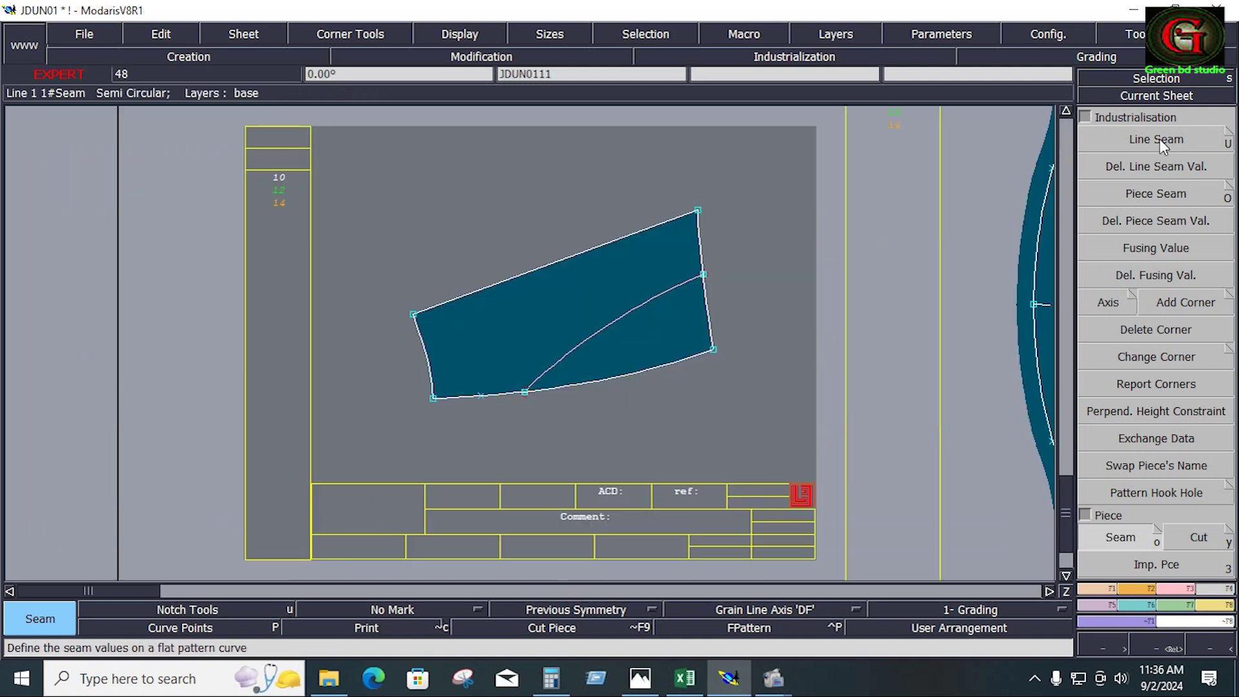
left_click(1159, 138)
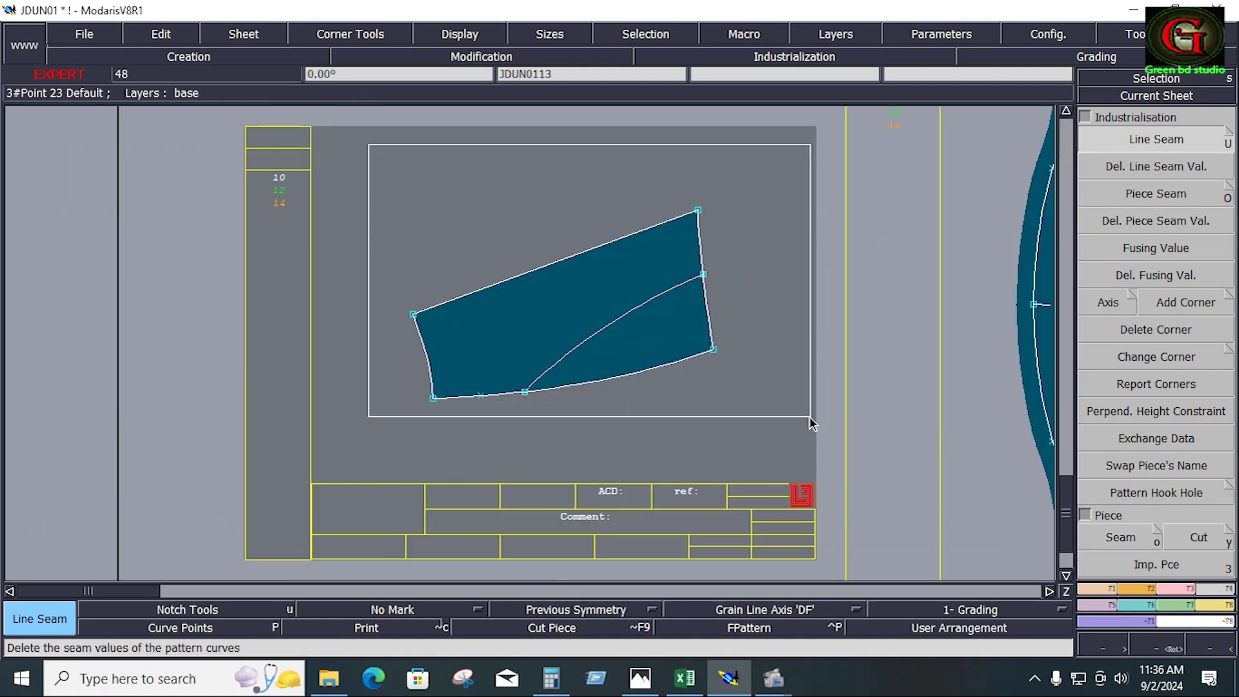
left_click_drag(388, 157, 811, 420)
left_click(707, 326)
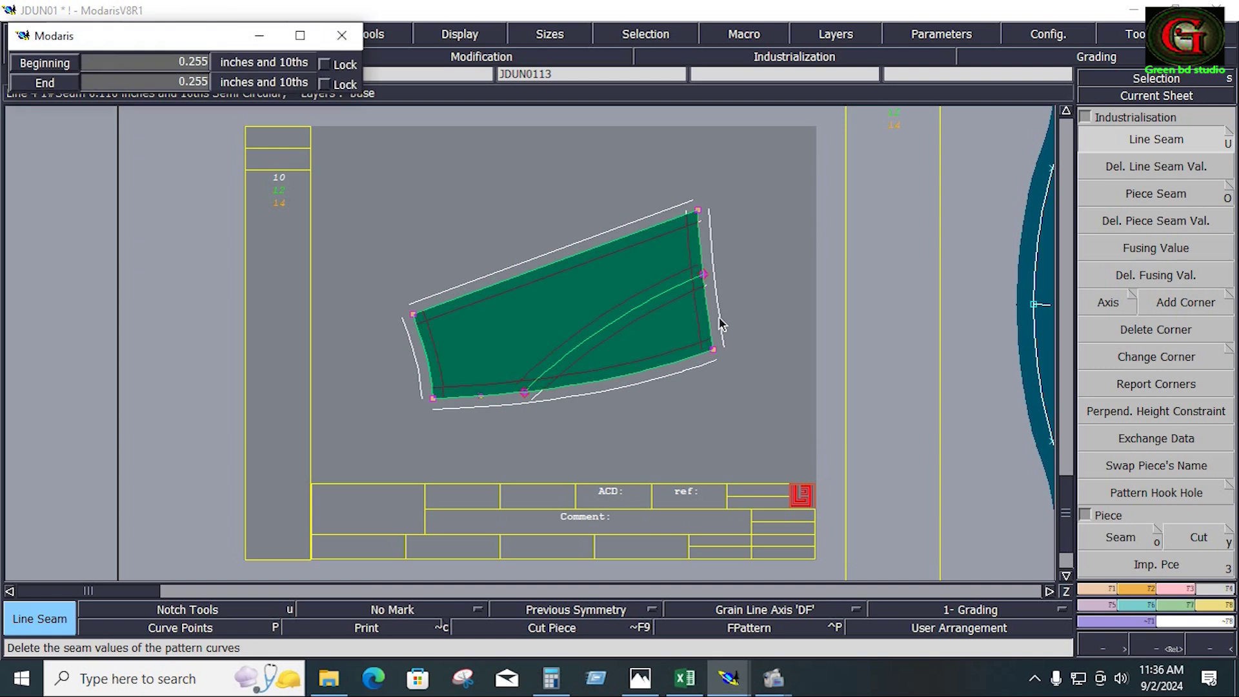
type("0.4")
key("Tab")
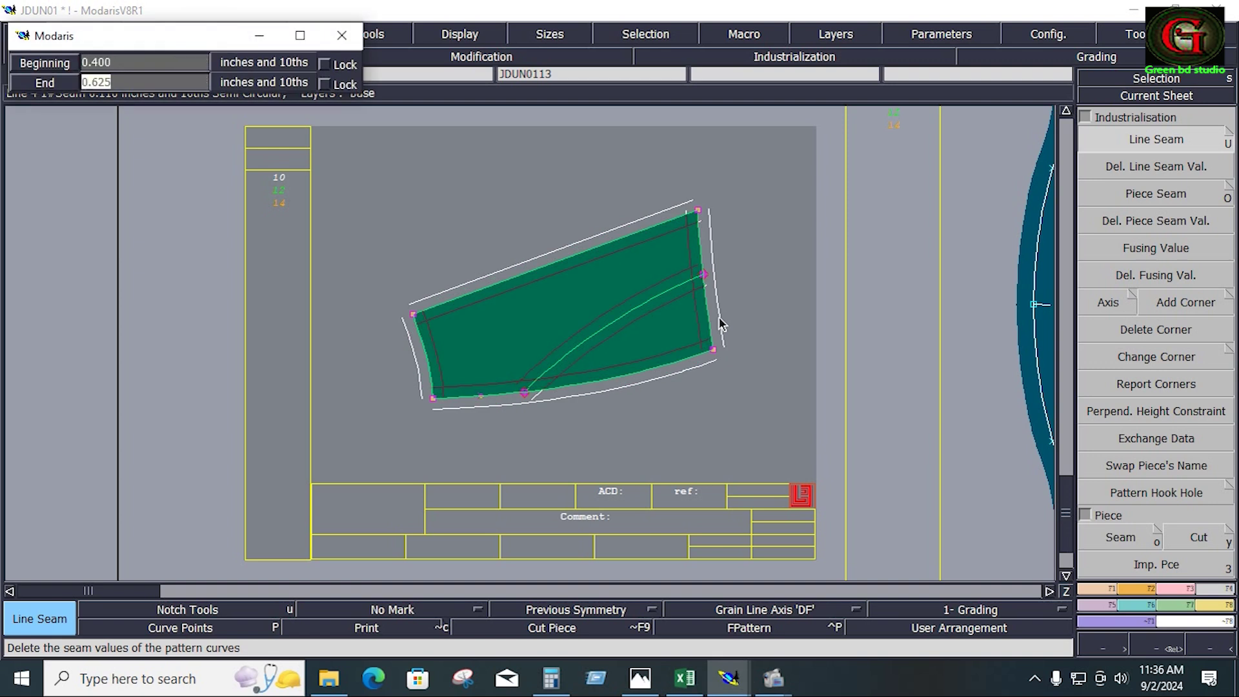
type("0.4")
key("Return")
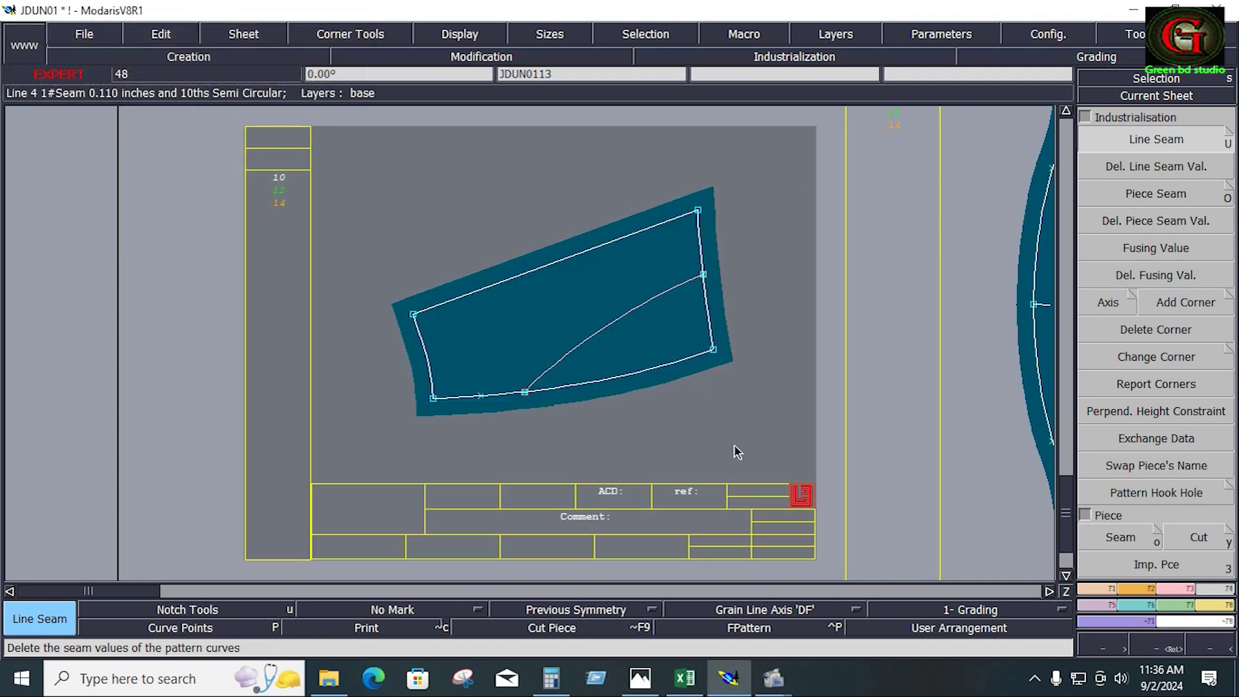
left_click(728, 426)
Draw a horizontal 'DF' grain line axis on the small piece.
left_click(764, 618)
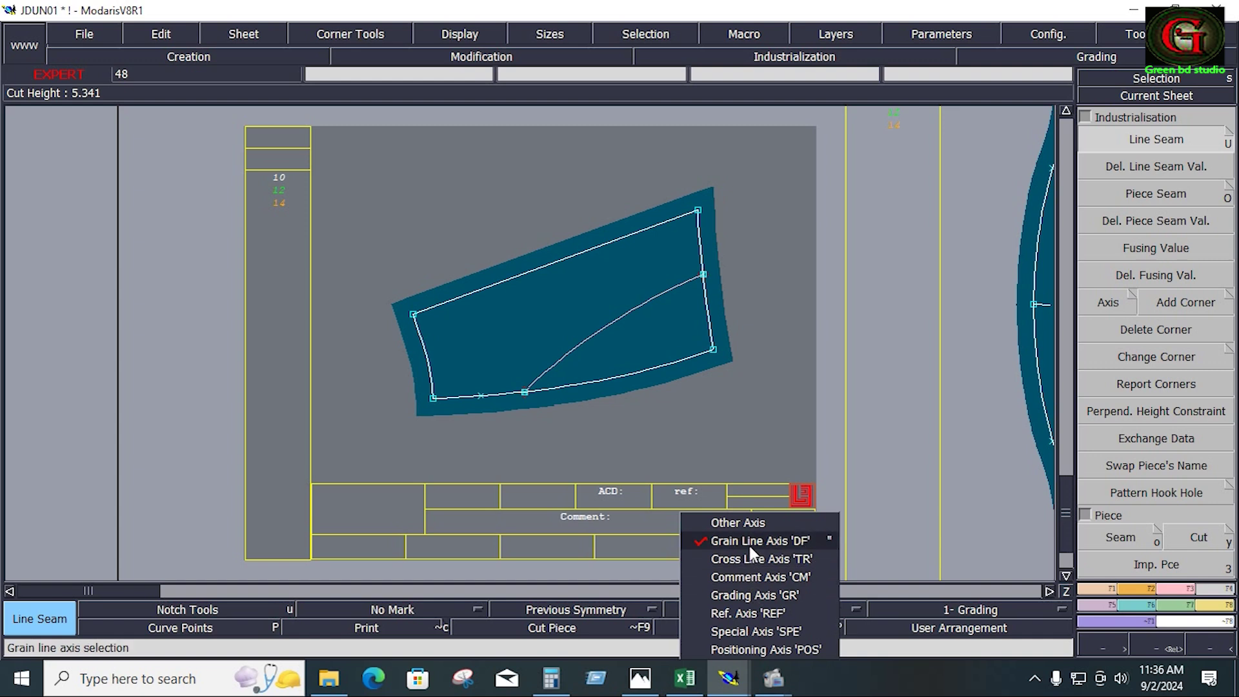
left_click(754, 542)
left_click(524, 311)
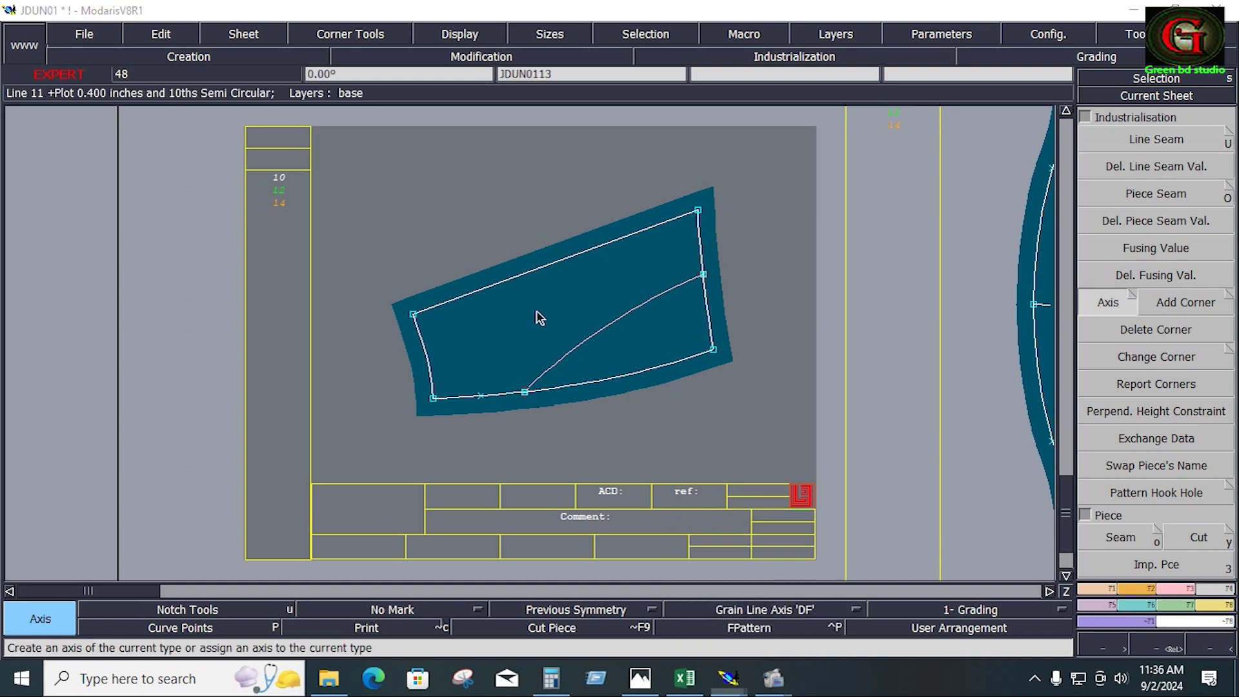
left_click(586, 311)
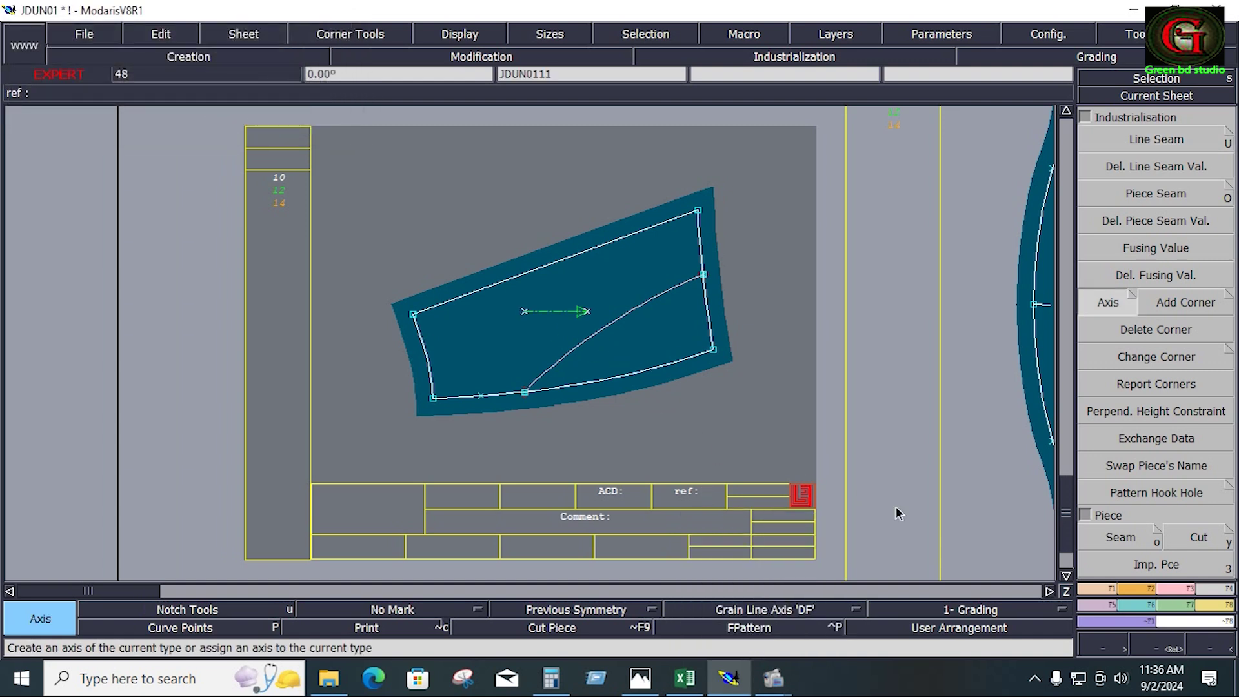
key("Home")
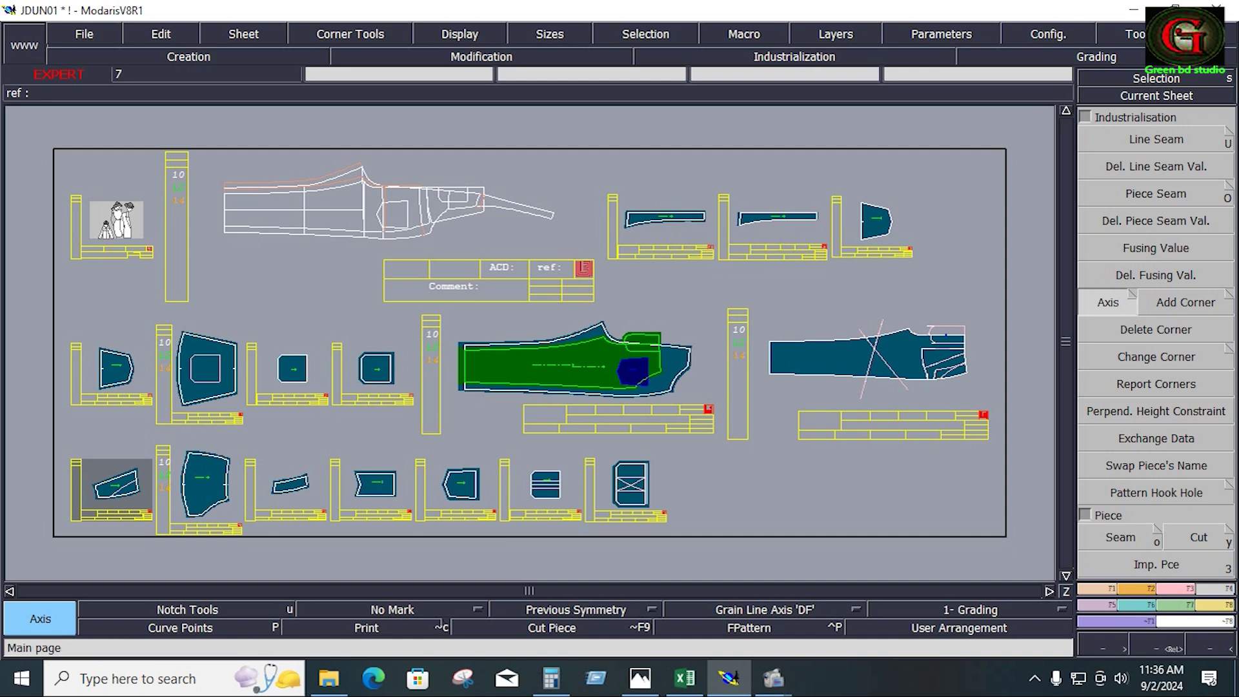
Marry three small pieces onto the green trouser piece and zoom in on them.
left_click(1224, 605)
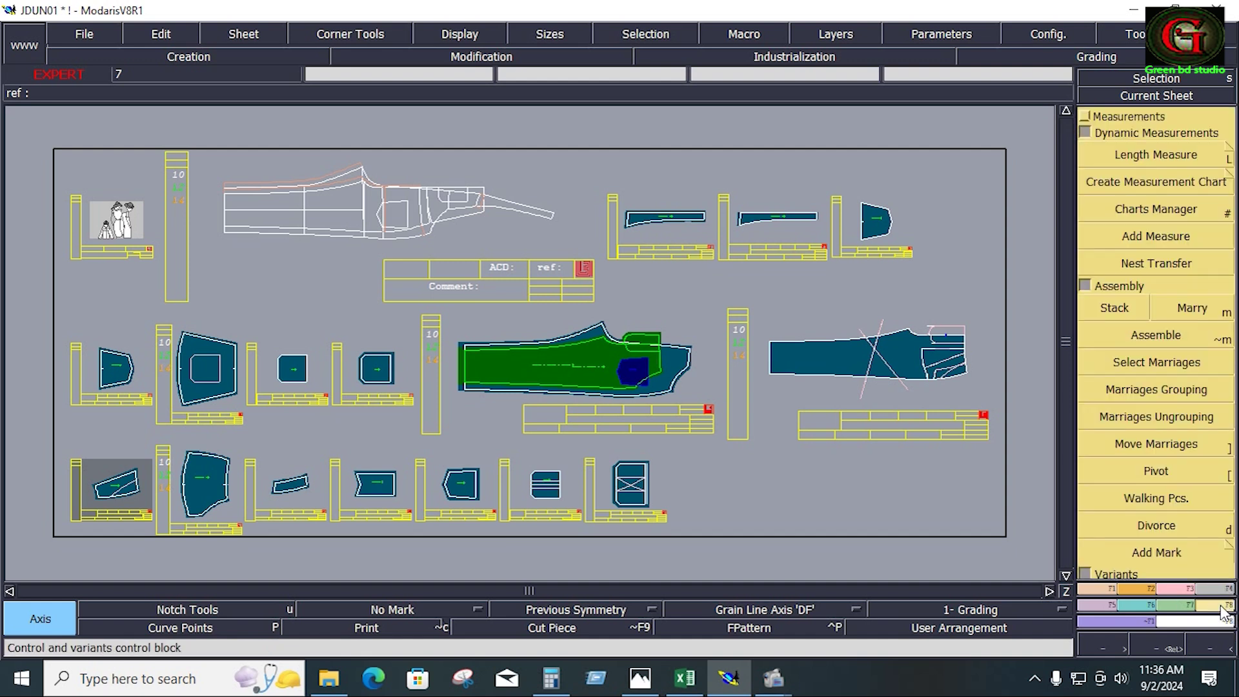
left_click(1194, 302)
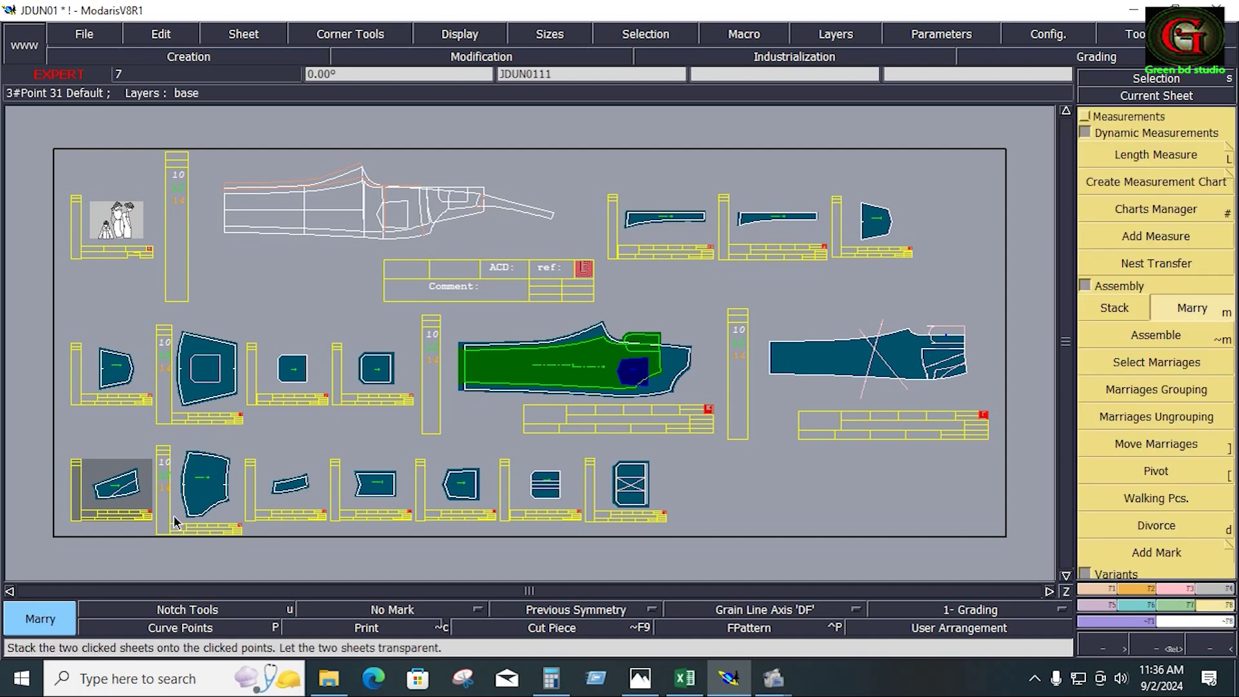
left_click(113, 497)
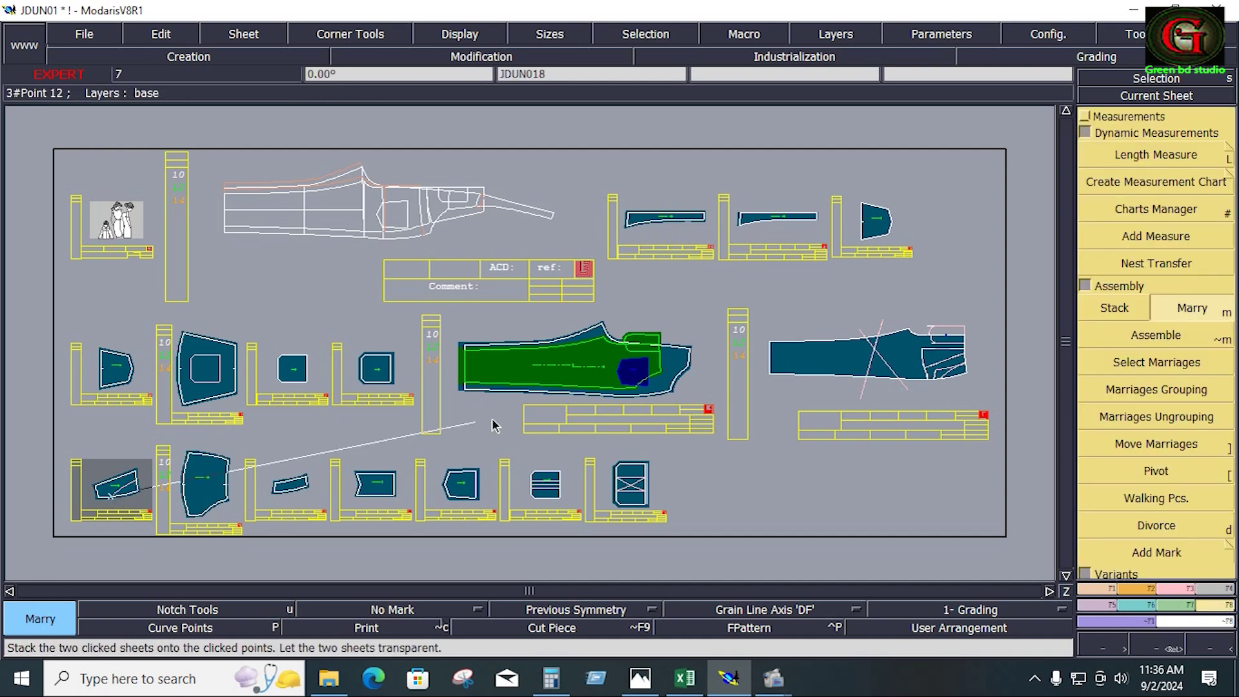
left_click(636, 384)
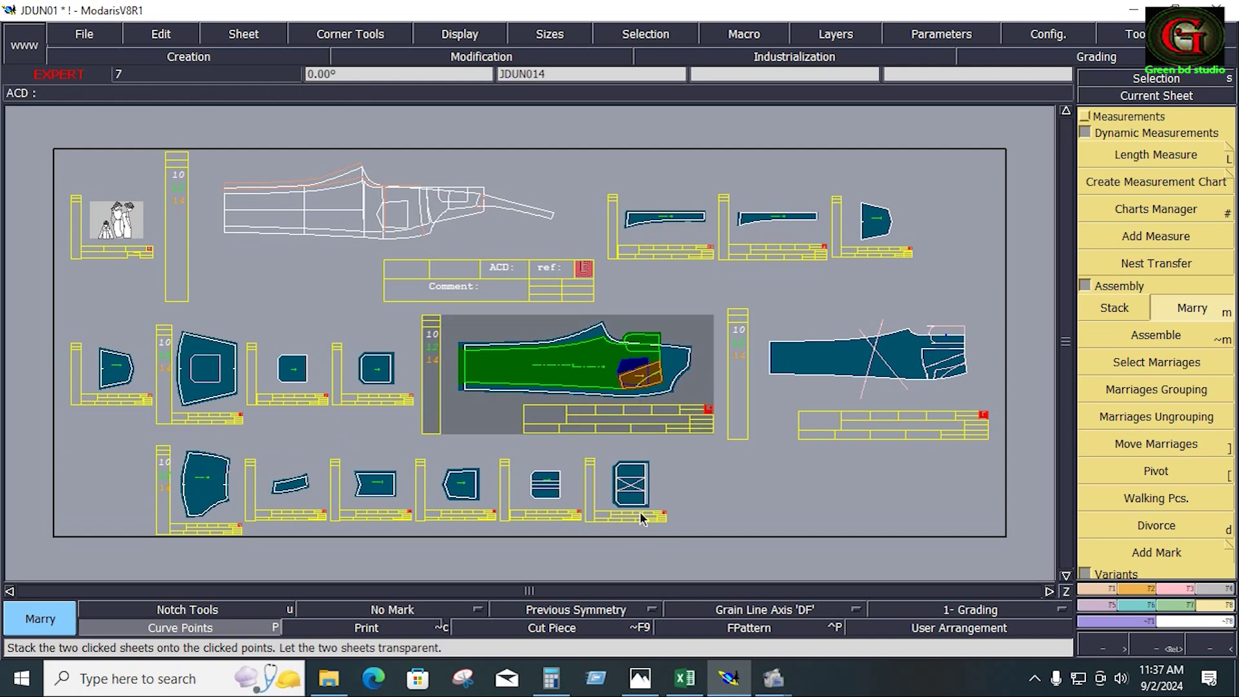
left_click(309, 485)
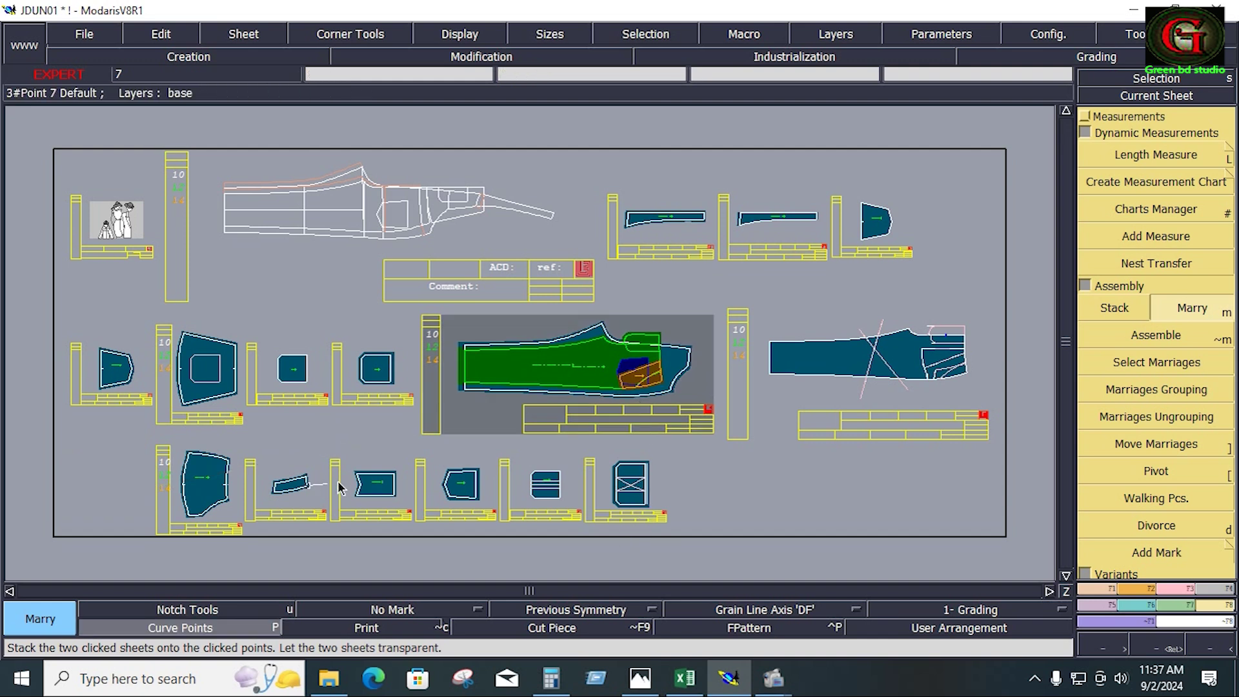
left_click(661, 385)
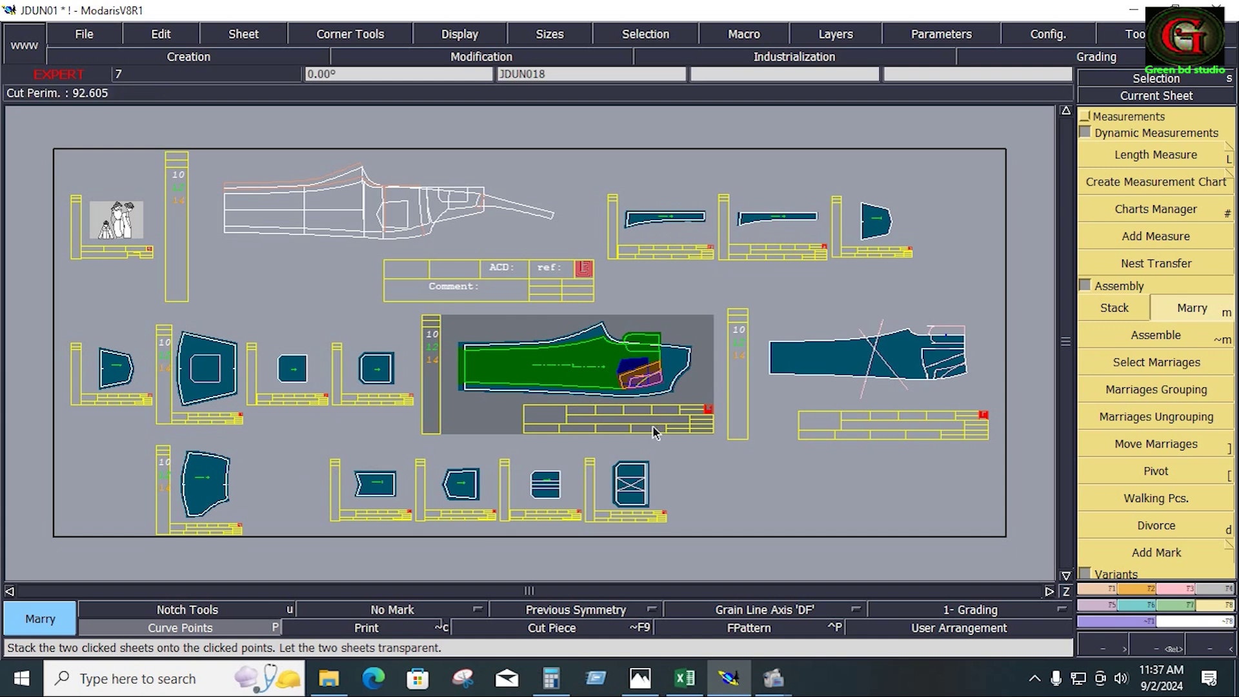
left_click(668, 390)
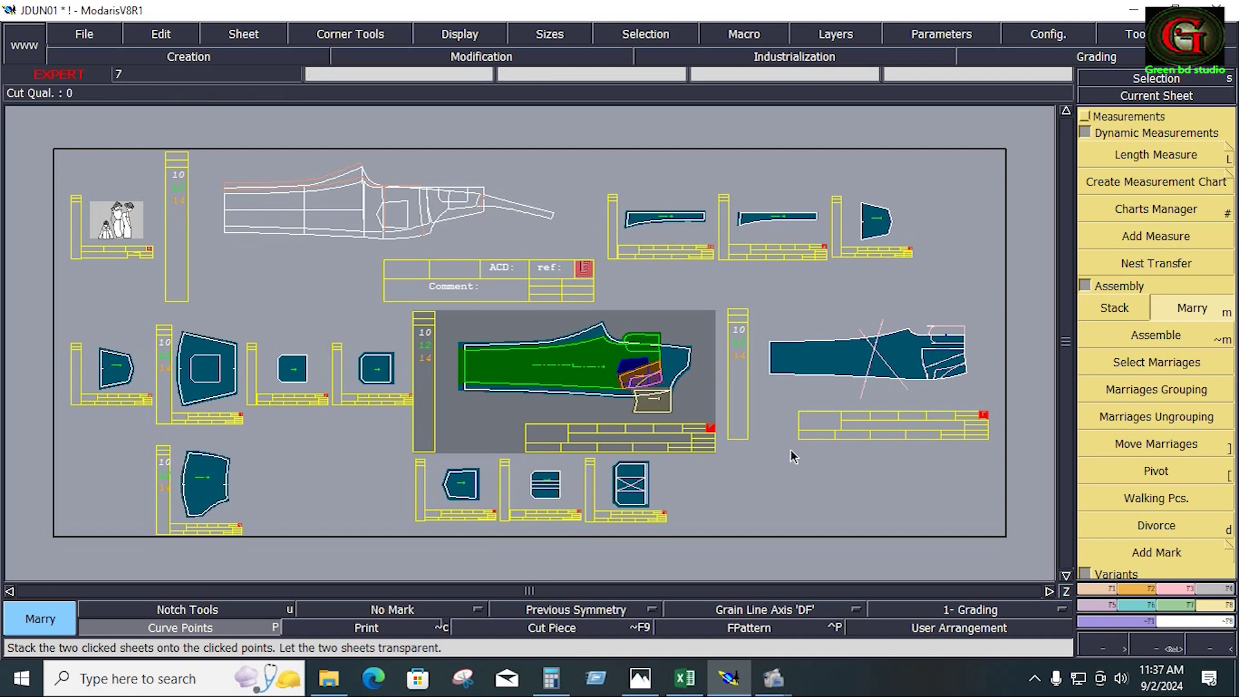
key("z")
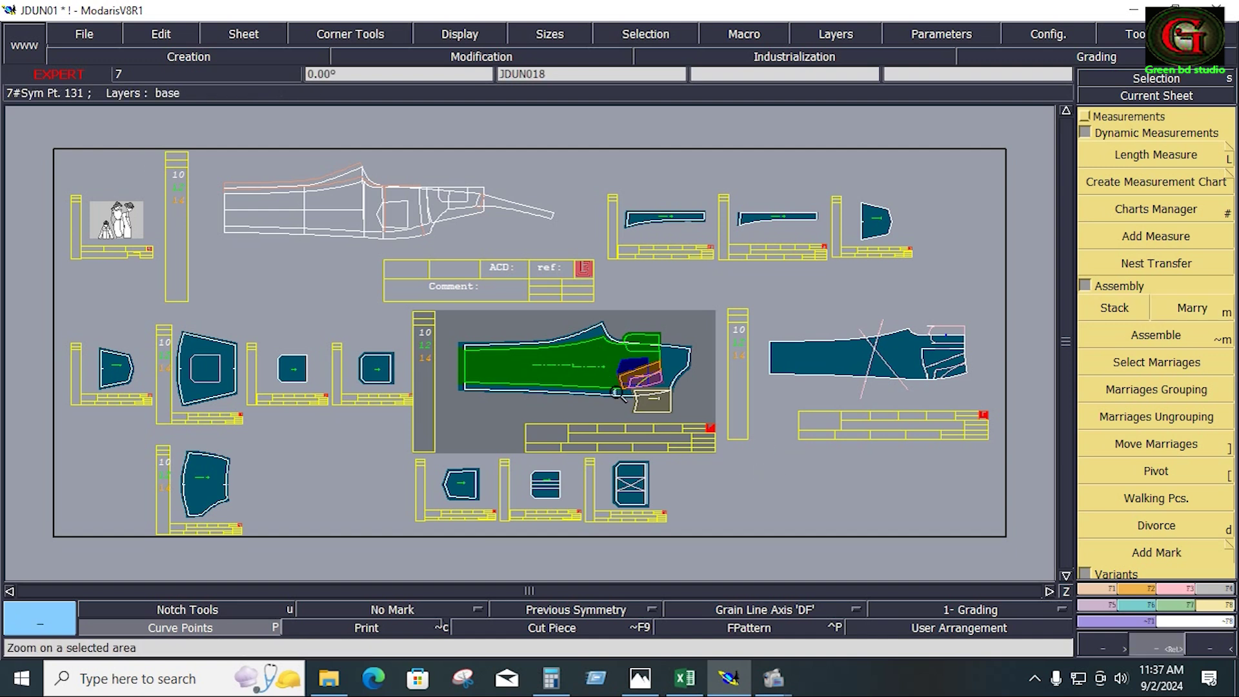
left_click_drag(587, 325, 700, 421)
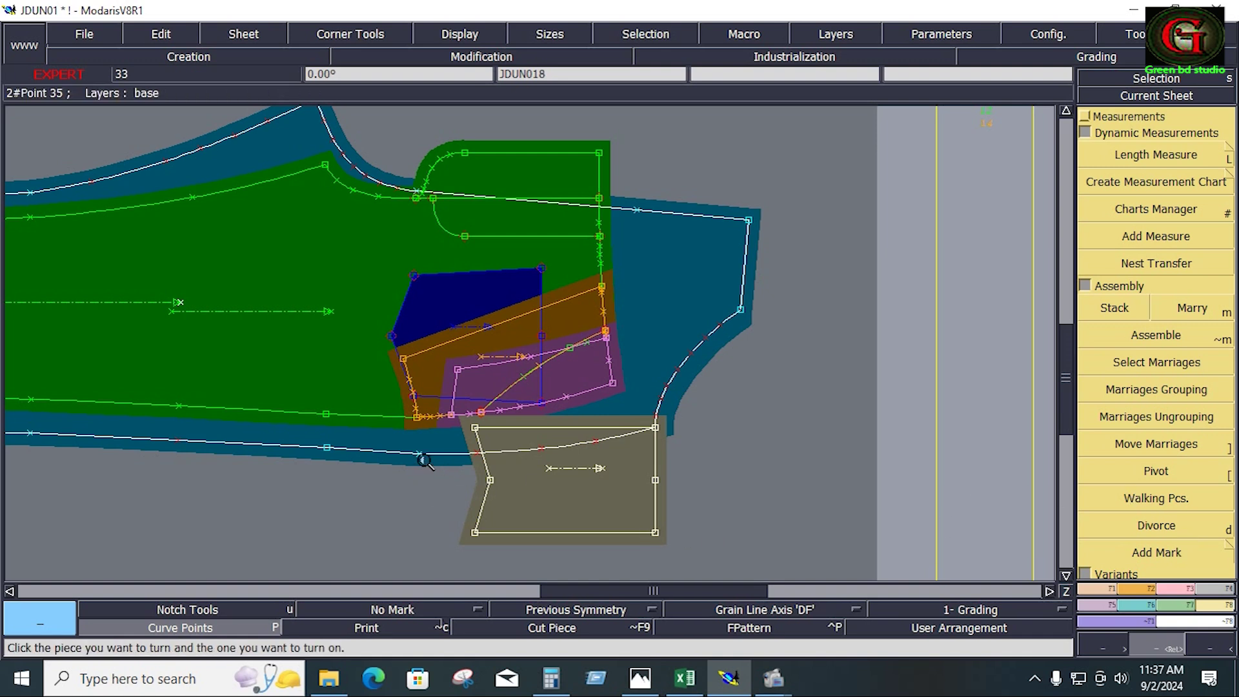
Divorce the beige notched piece JDUN017 from the trouser front and arrange all sheets.
left_click(1156, 525)
left_click(603, 513)
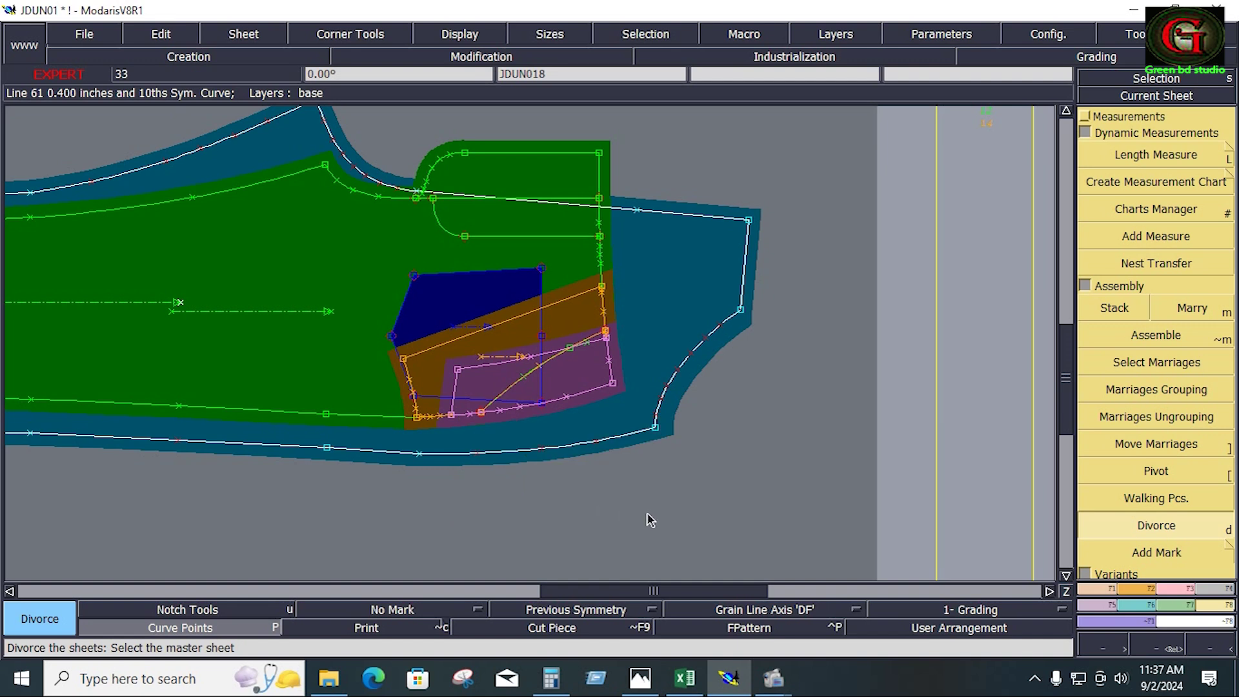
key("ctrl+a")
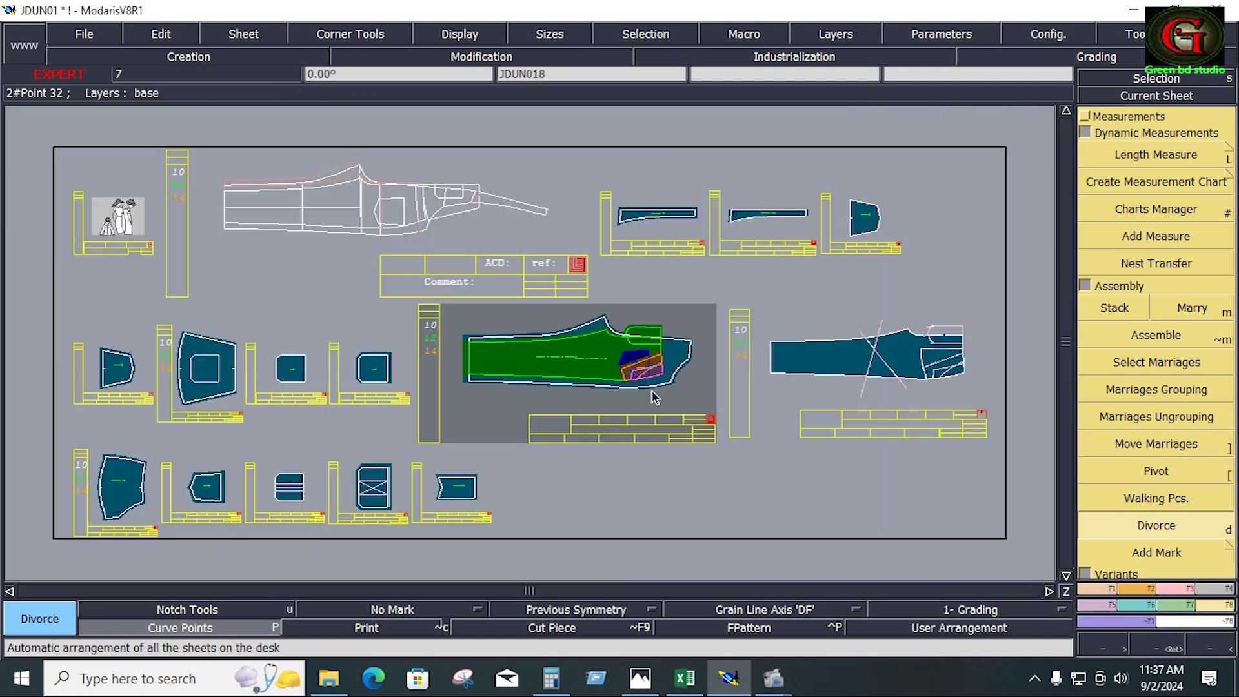
key("Home")
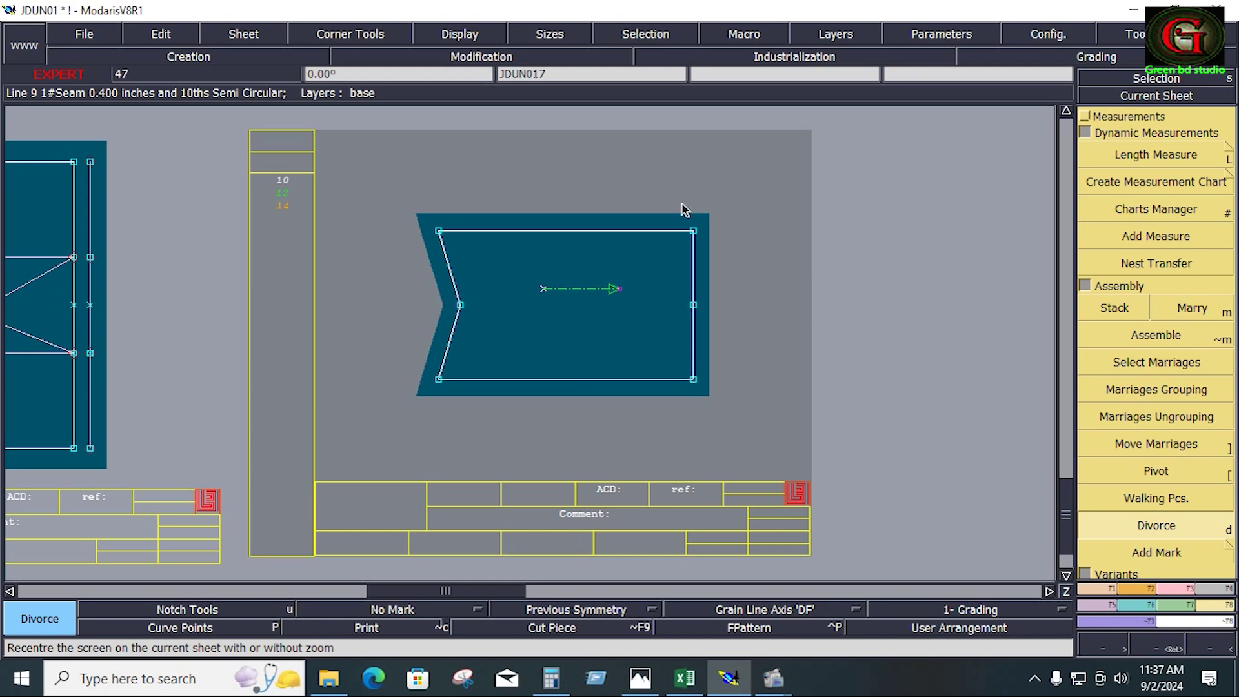
Move JDUN017's right edge 1.25 inches right with no vertical shift.
left_click_drag(672, 187, 744, 422)
left_click(1175, 588)
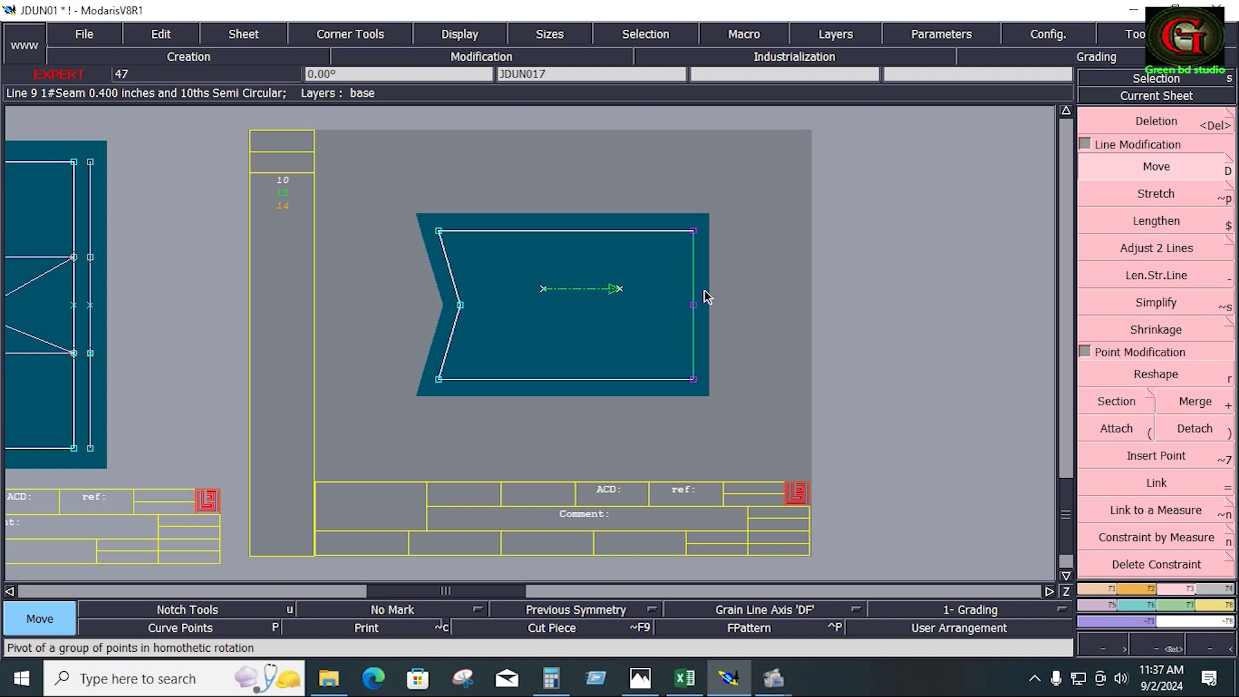
left_click(708, 296)
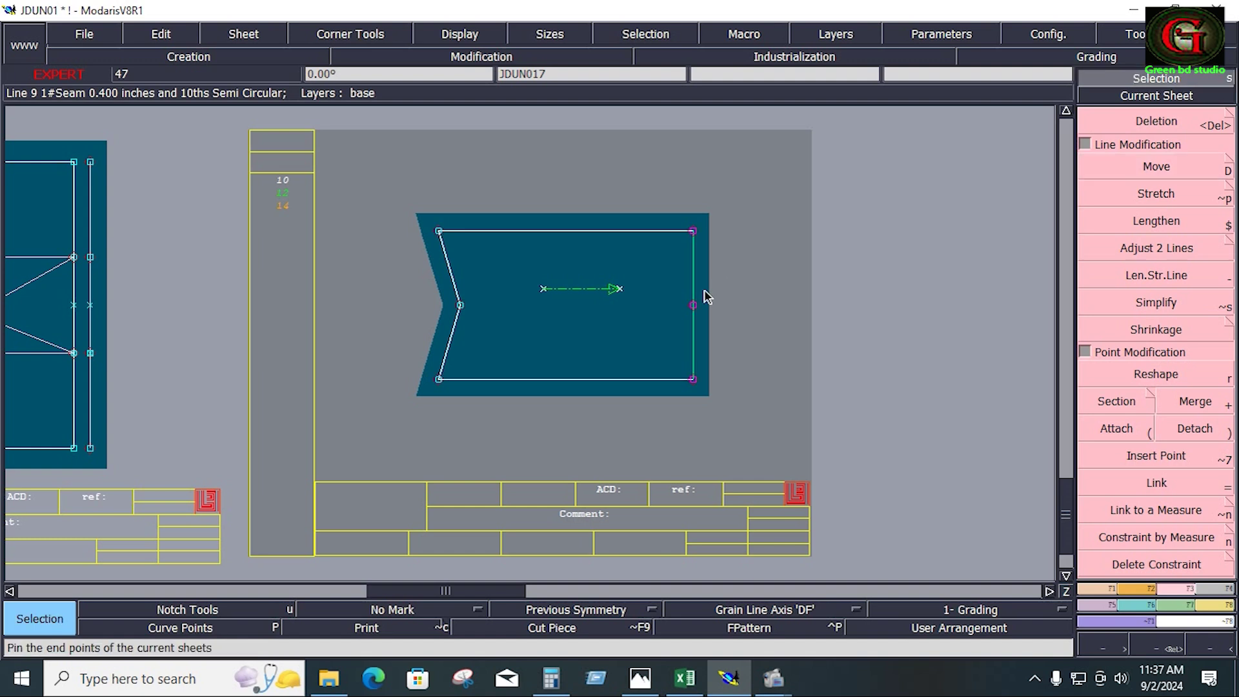
left_click(1171, 176)
left_click(694, 347)
type("1.25")
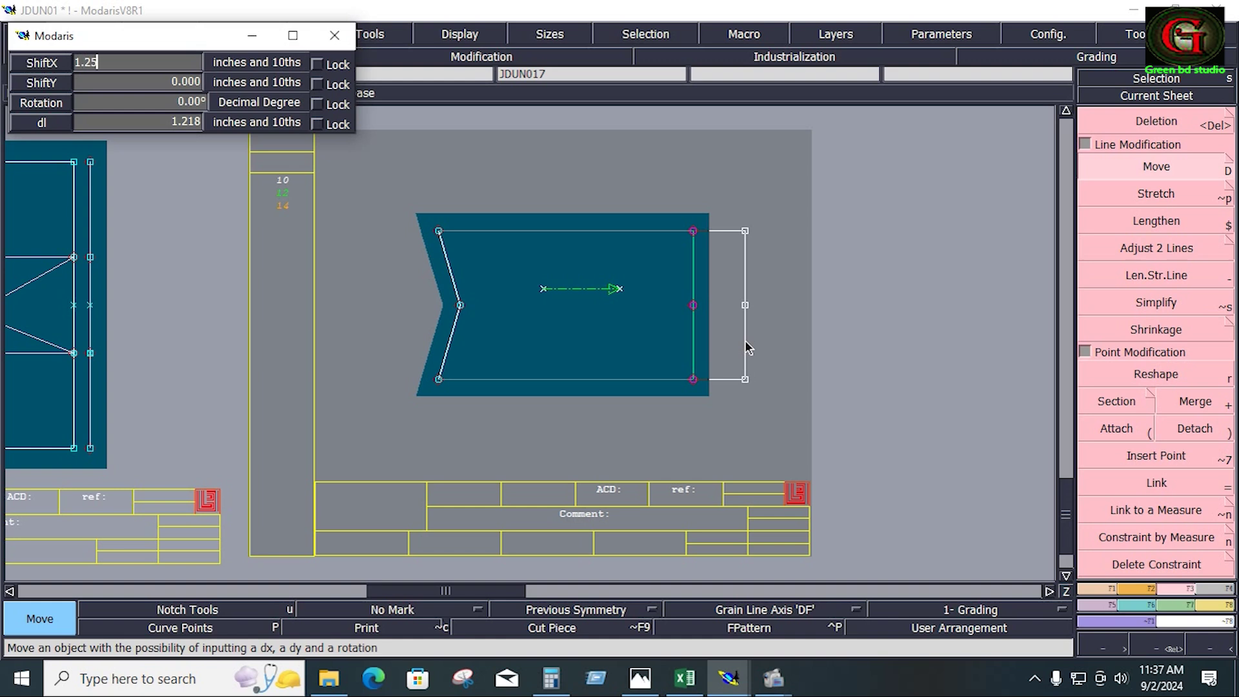
key("Return")
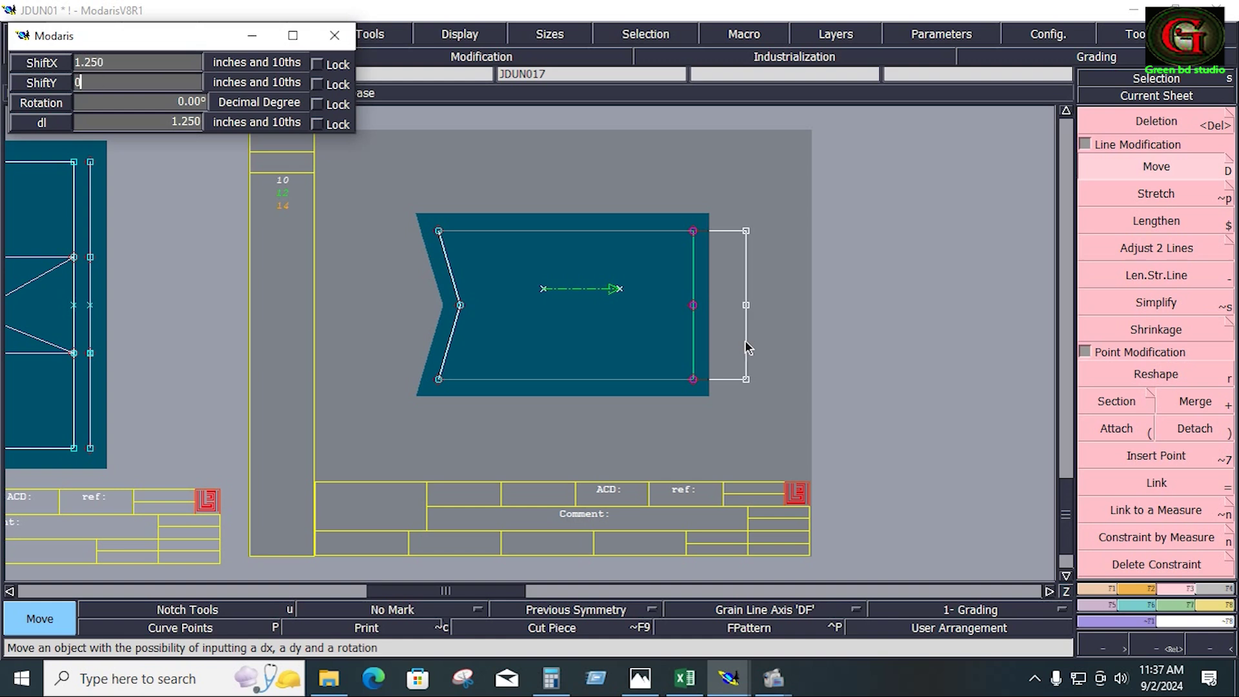
key("Return")
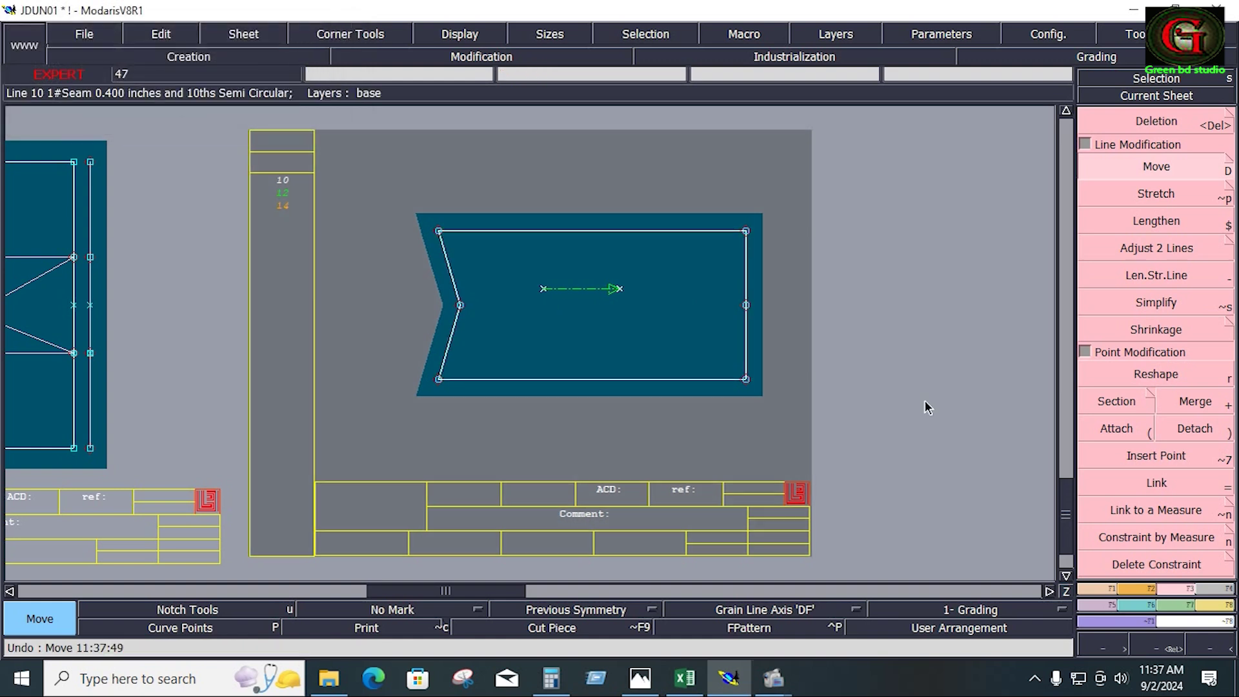
key("F12")
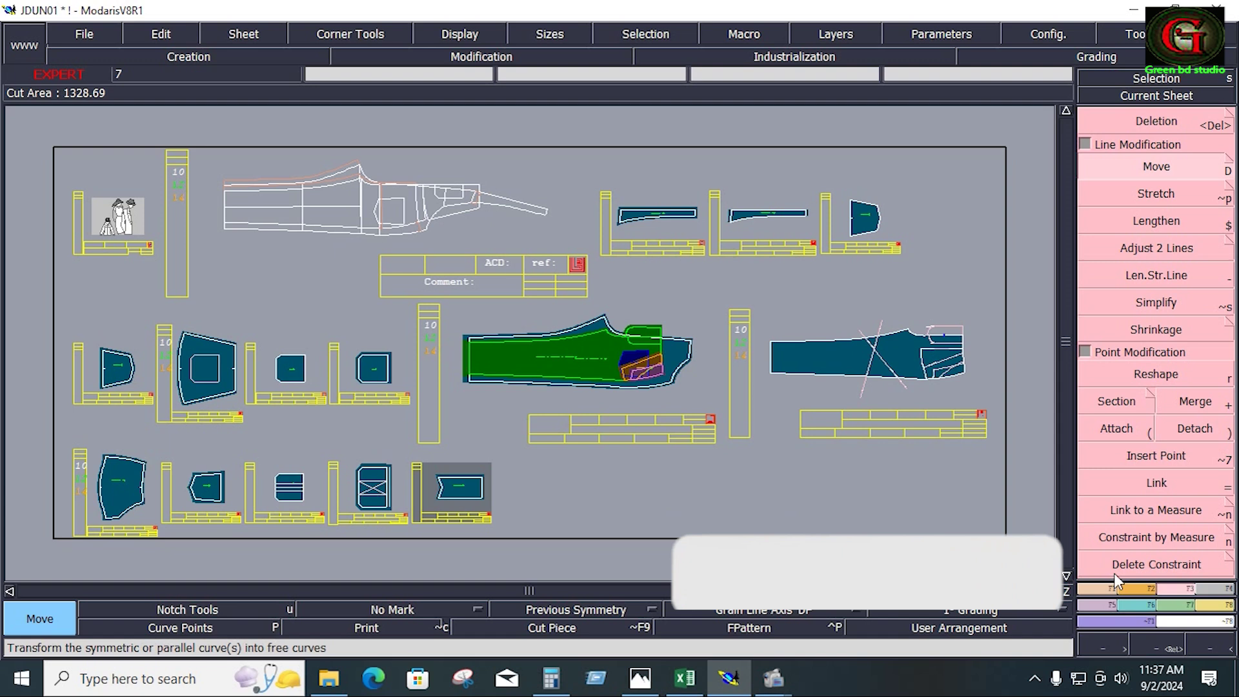
Marry the square-windowed front bib piece onto the right end of trouser front JDUN018.
left_click(1168, 590)
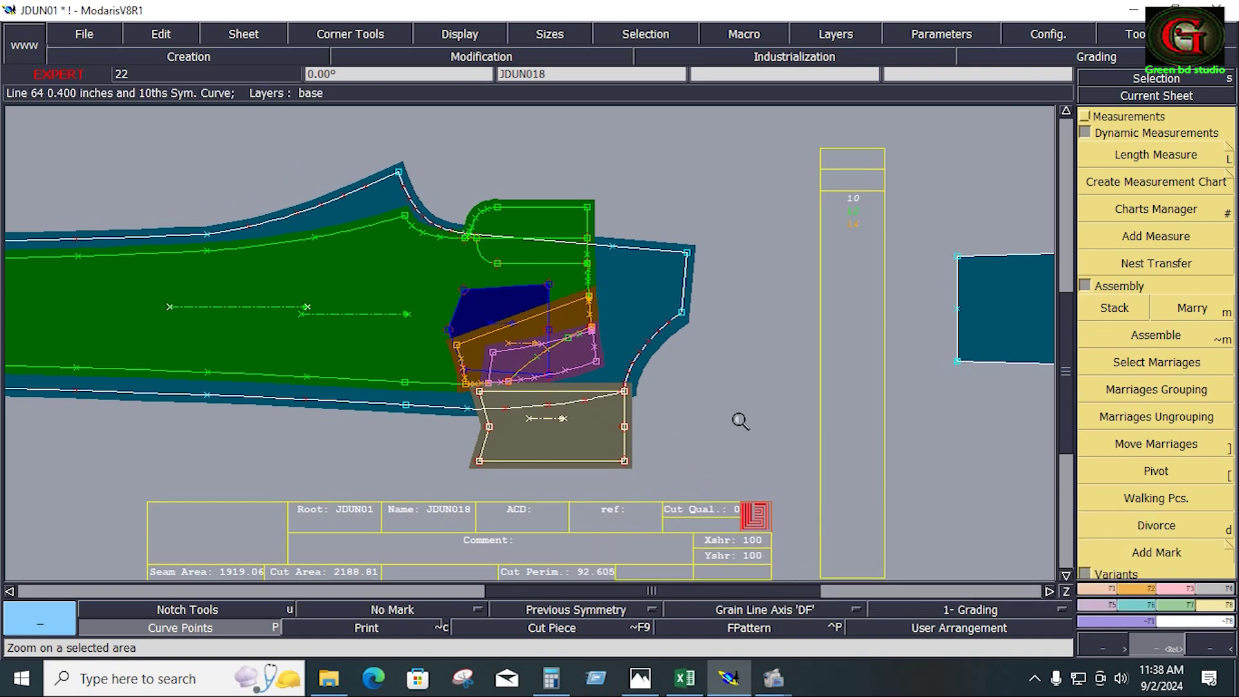
left_click(794, 409)
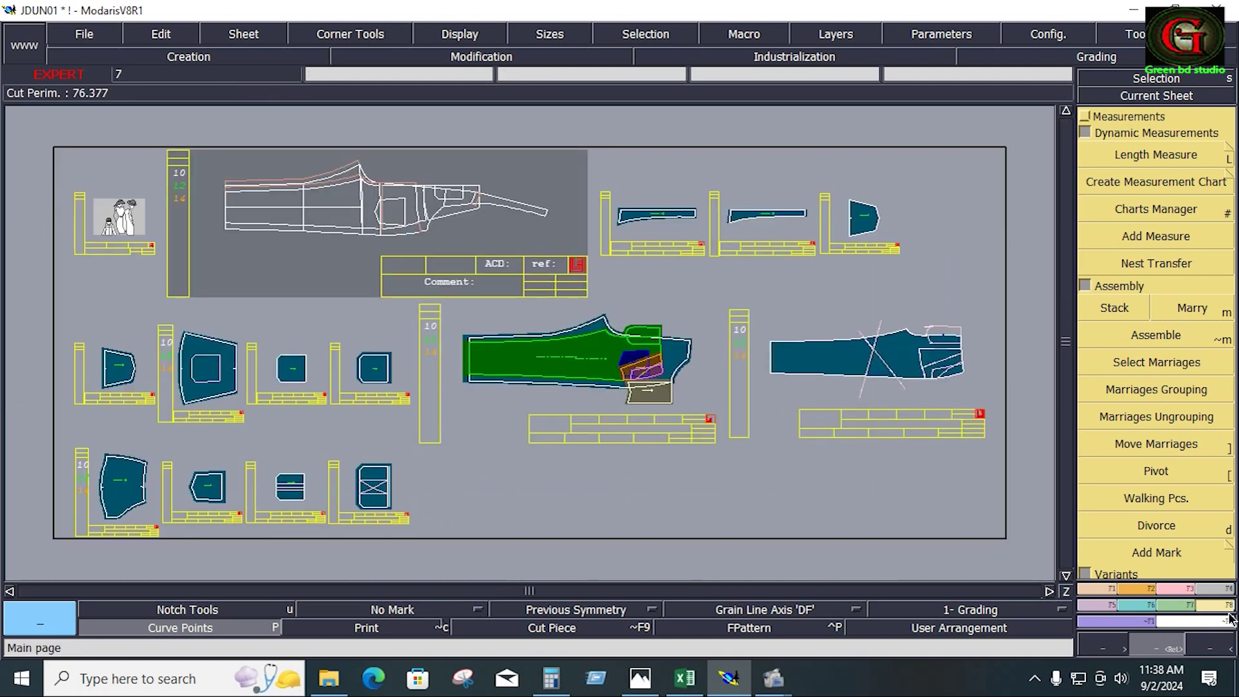
left_click(1194, 308)
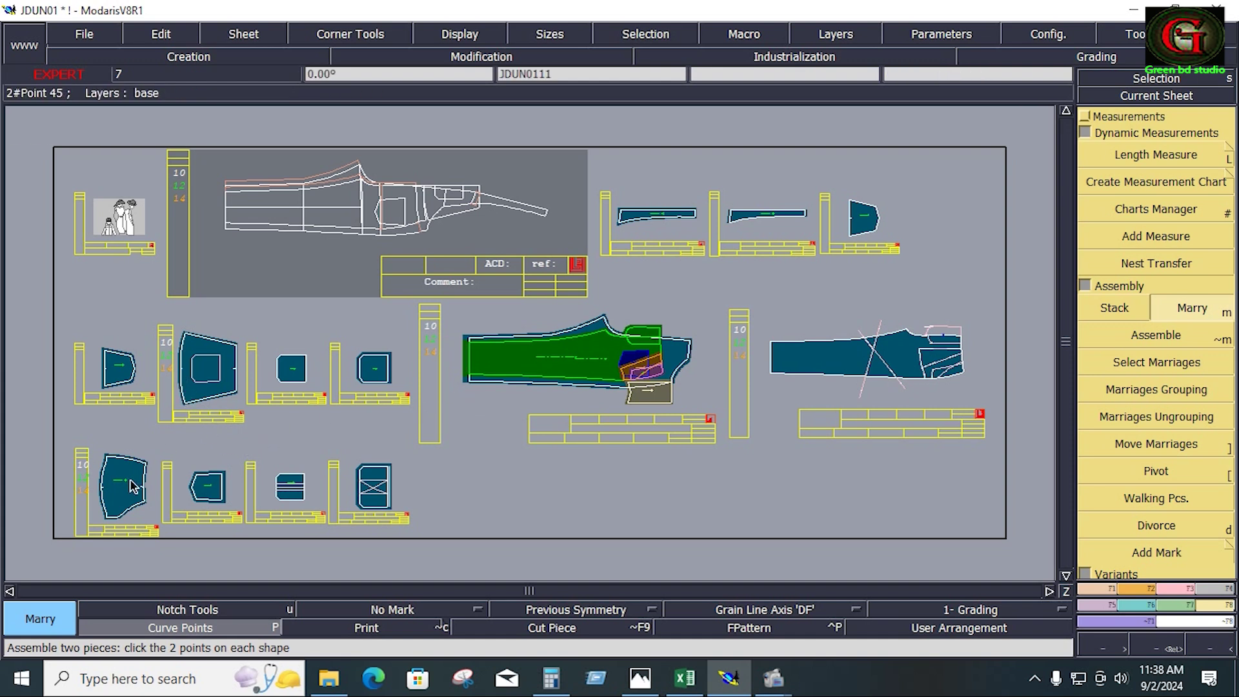
left_click(205, 368)
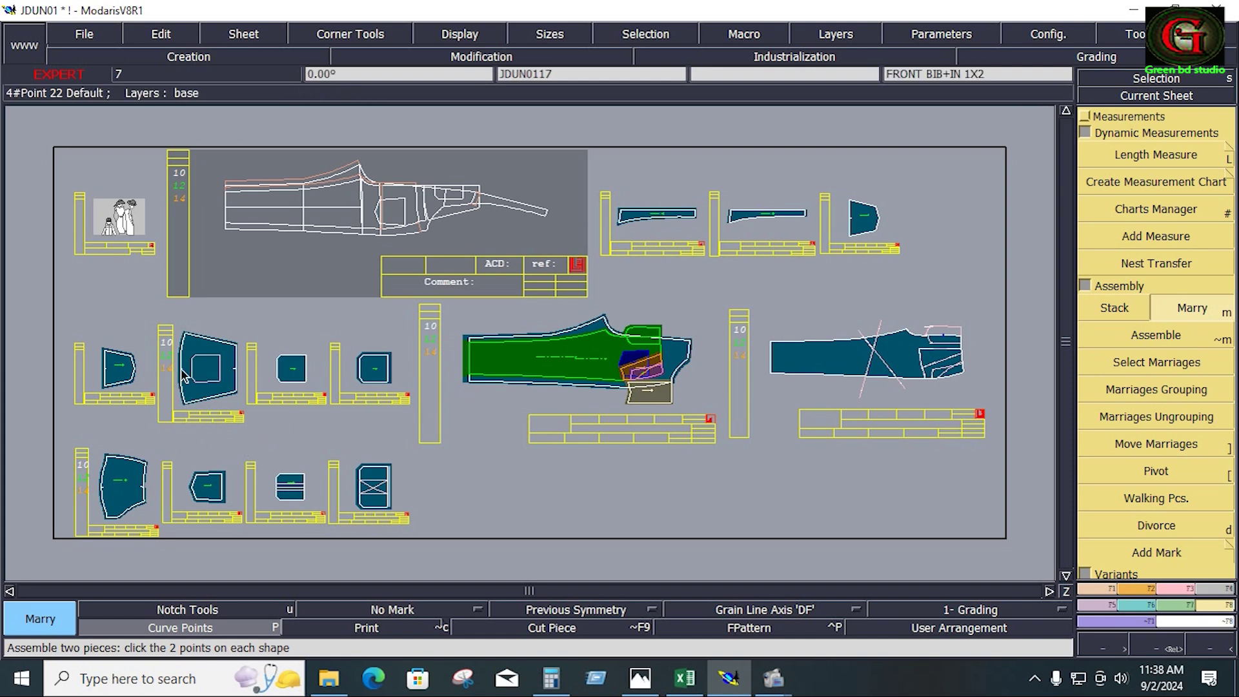
left_click(669, 379)
Rotate the married pink bib piece and reposition it higher above the trouser front's right end.
key("z")
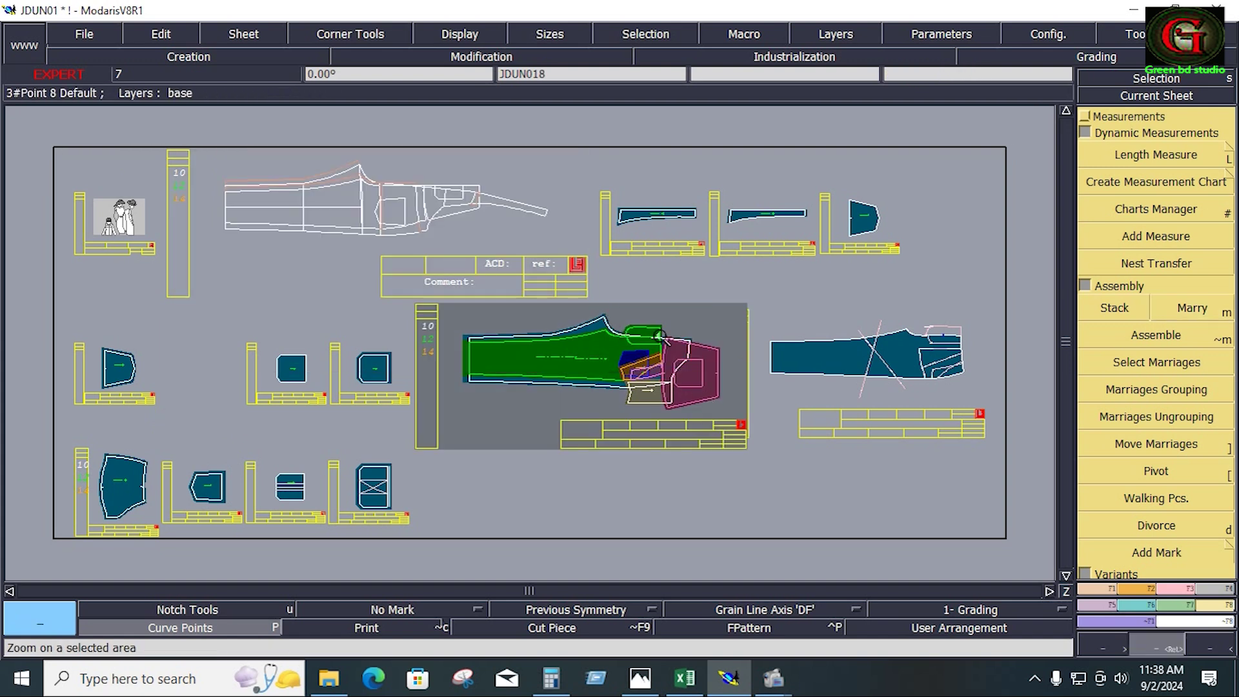
left_click_drag(606, 307, 780, 442)
left_click(1155, 444)
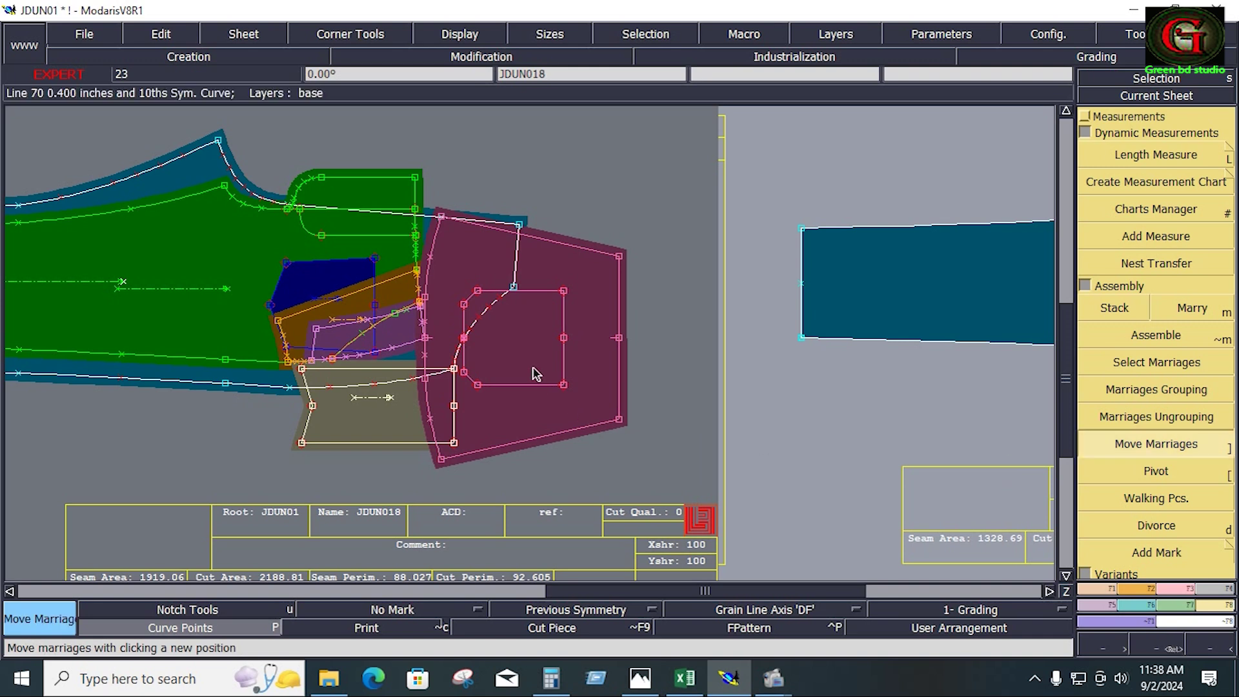
left_click(533, 371)
left_click(610, 316)
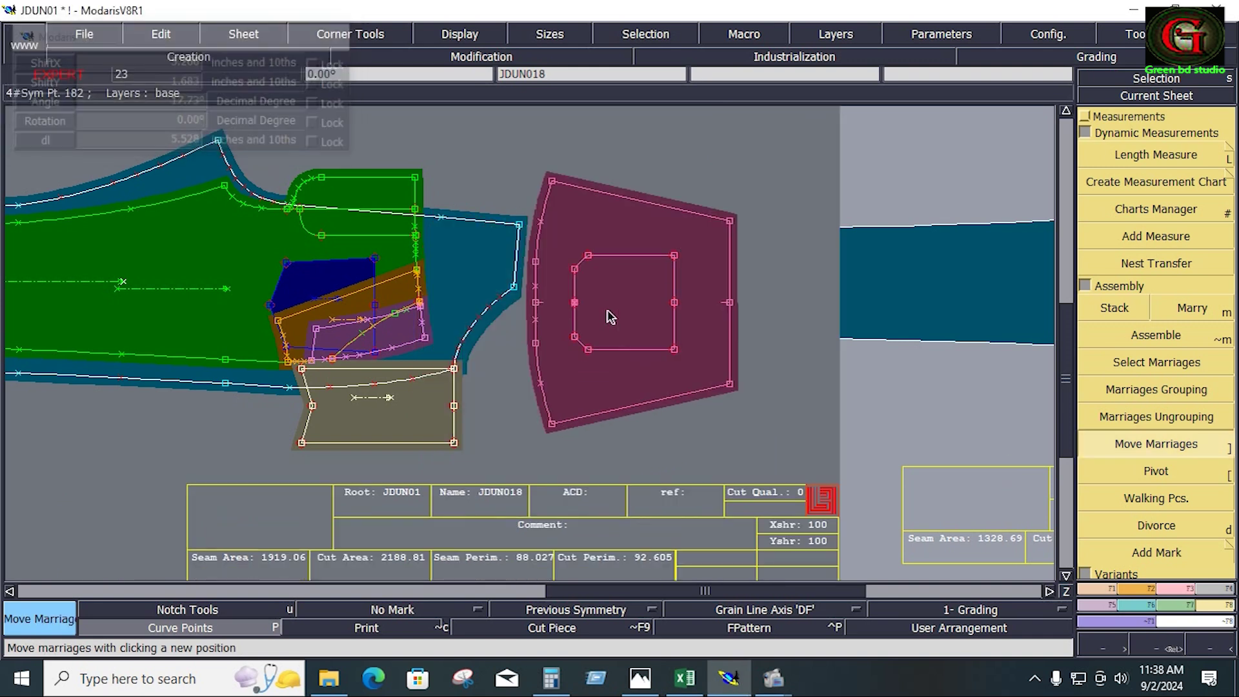
left_click(535, 303)
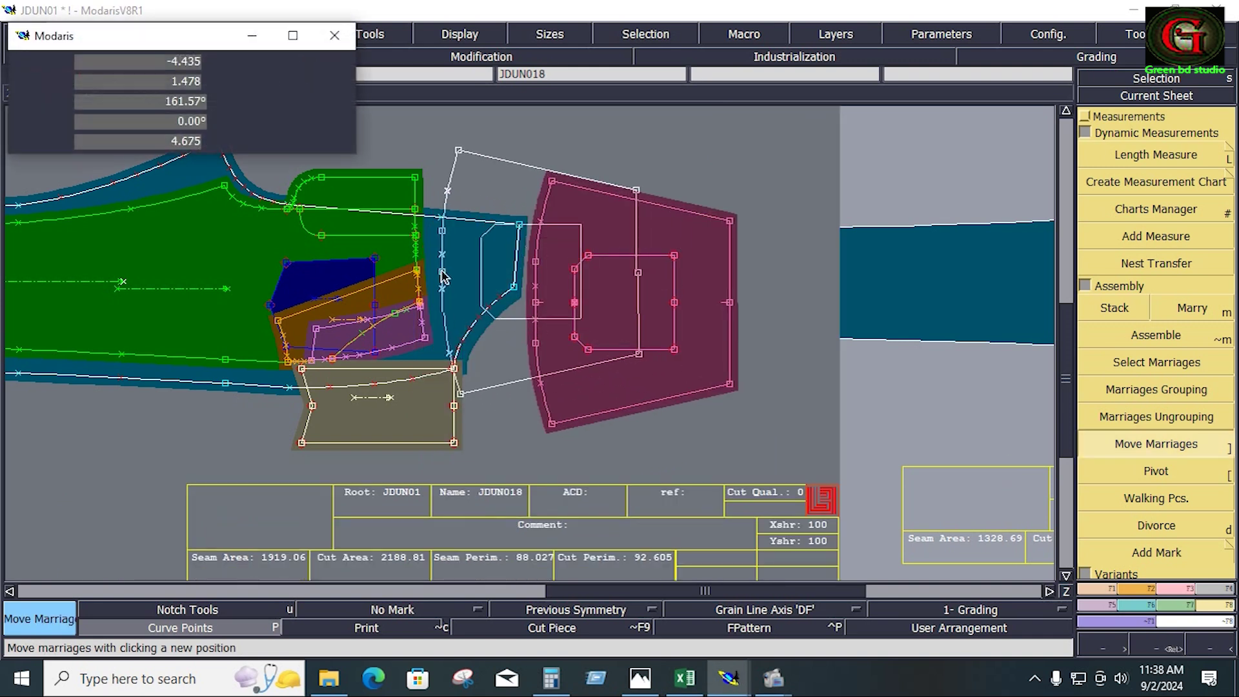
left_click(417, 217)
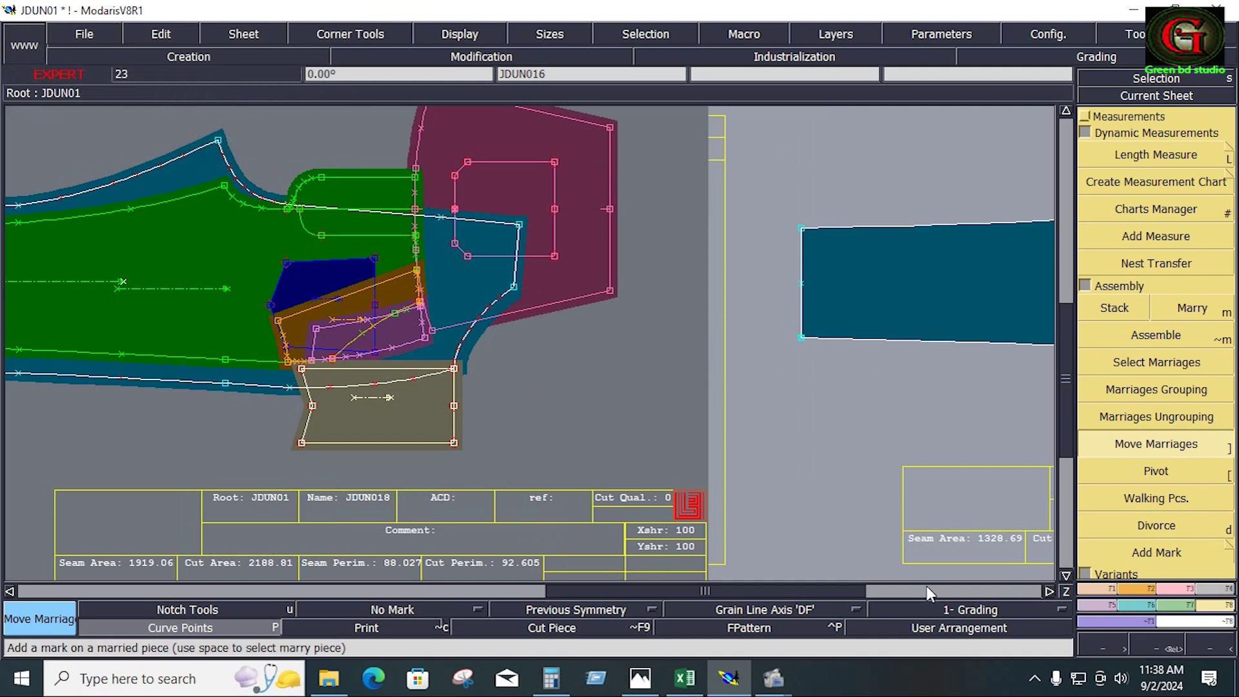
left_click(1066, 591)
left_click(1187, 321)
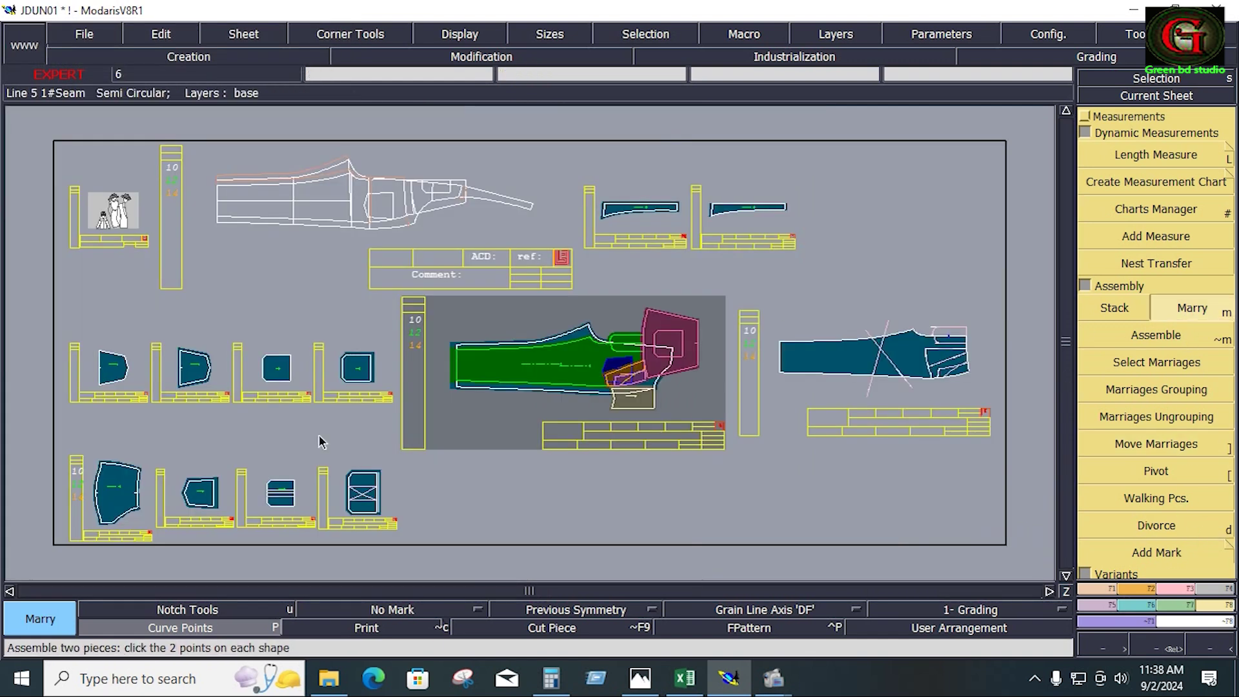
Marry the small orange piece and the narrow blue strip onto the pink bib.
left_click(290, 356)
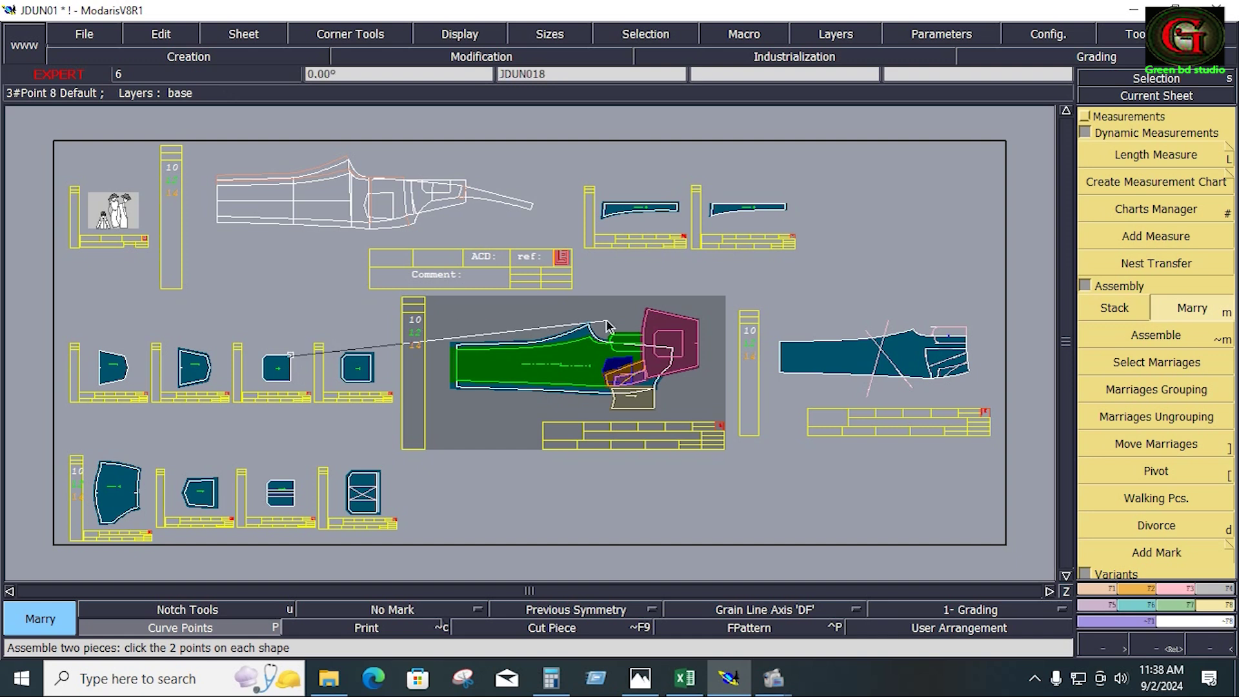
left_click(679, 332)
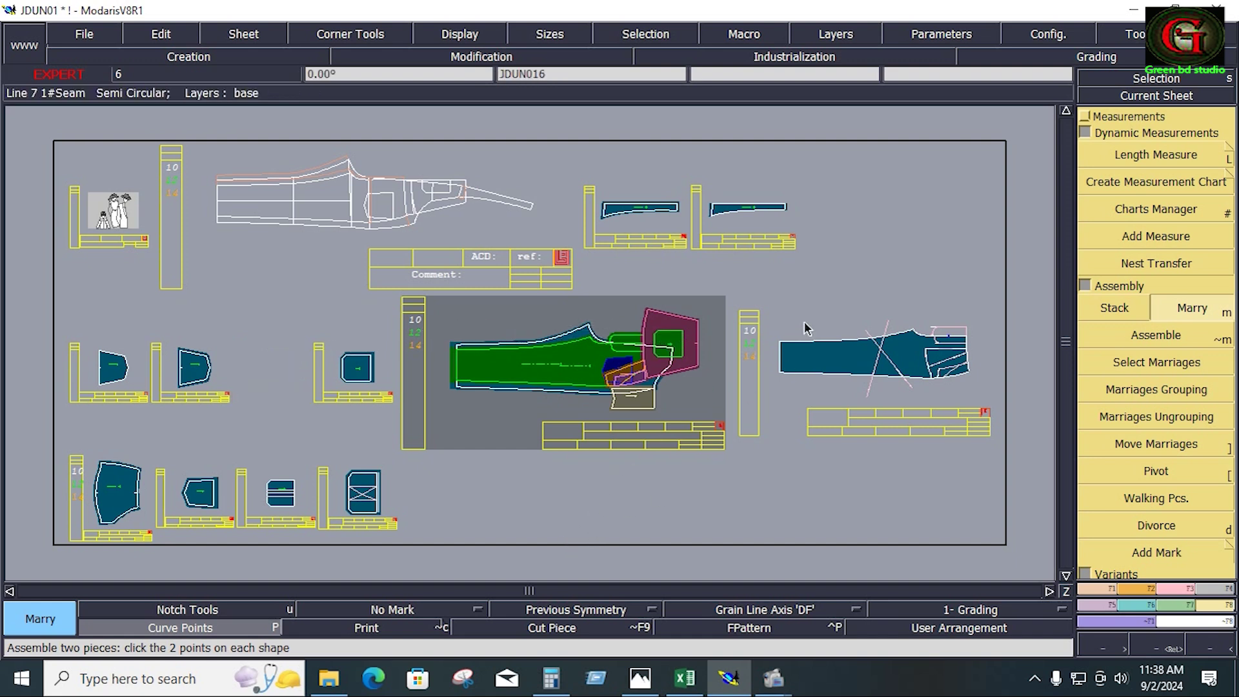
left_click(713, 222)
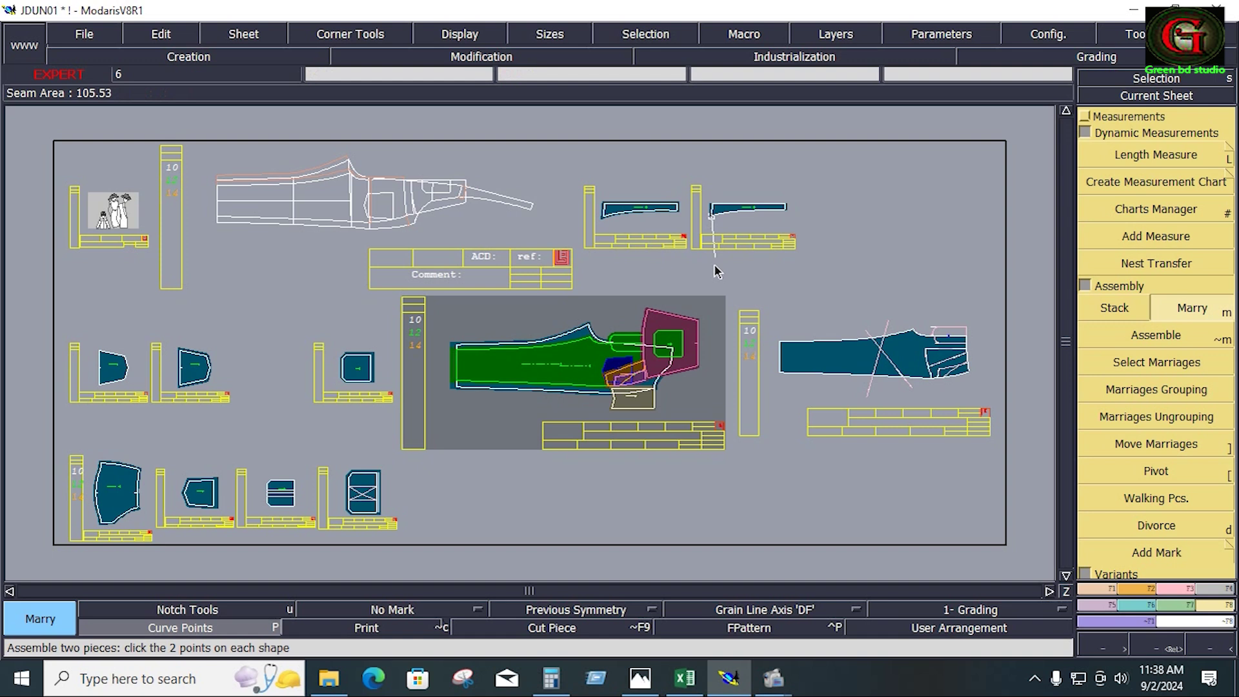
left_click(672, 356)
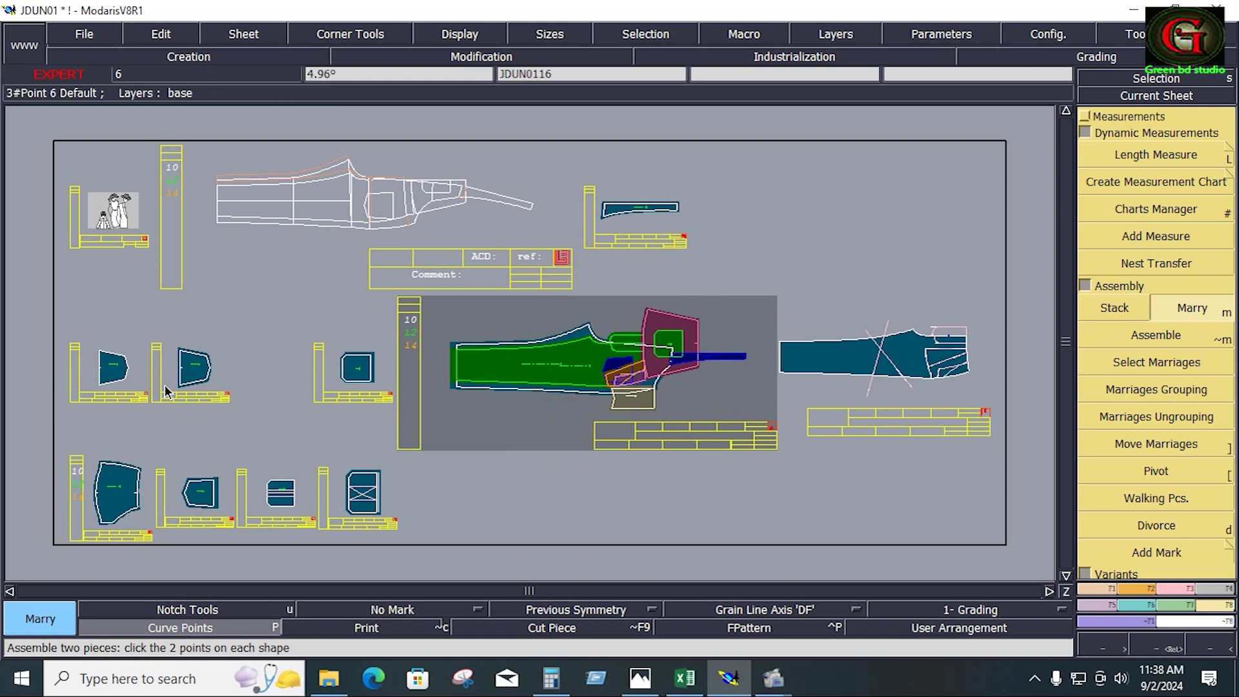
left_click(671, 367)
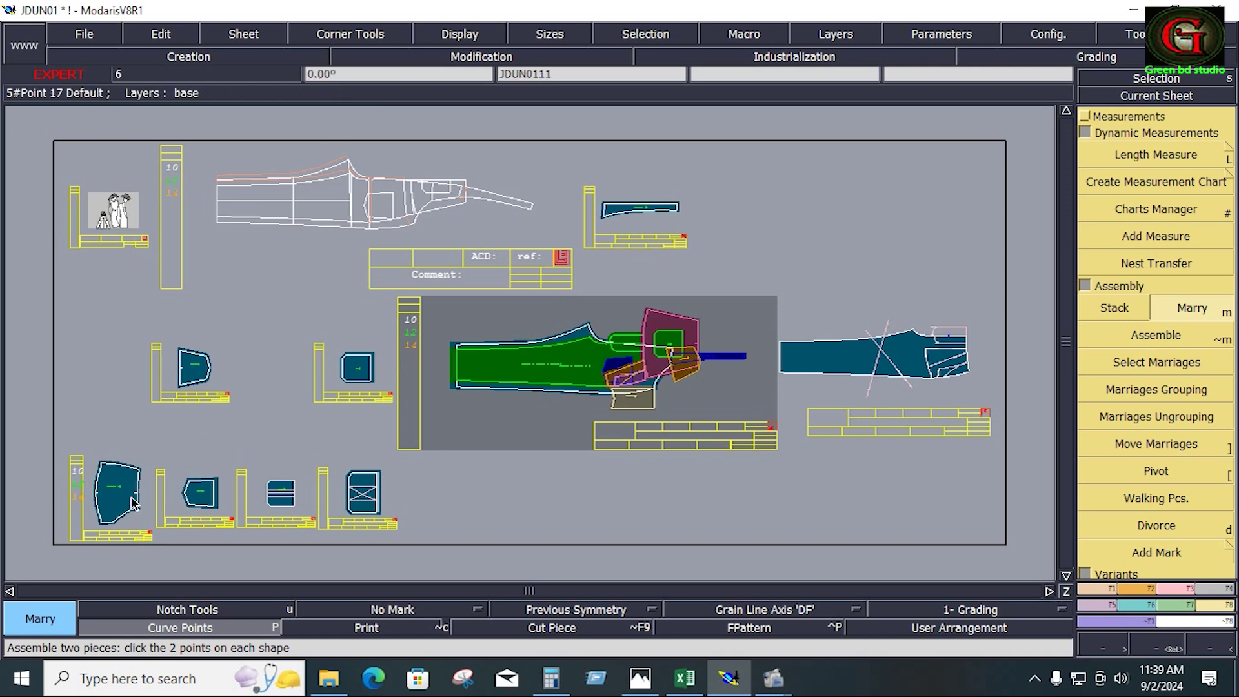
Try repositioning the blue strip and pink piece with Move Marriages, then undo the move.
key("z")
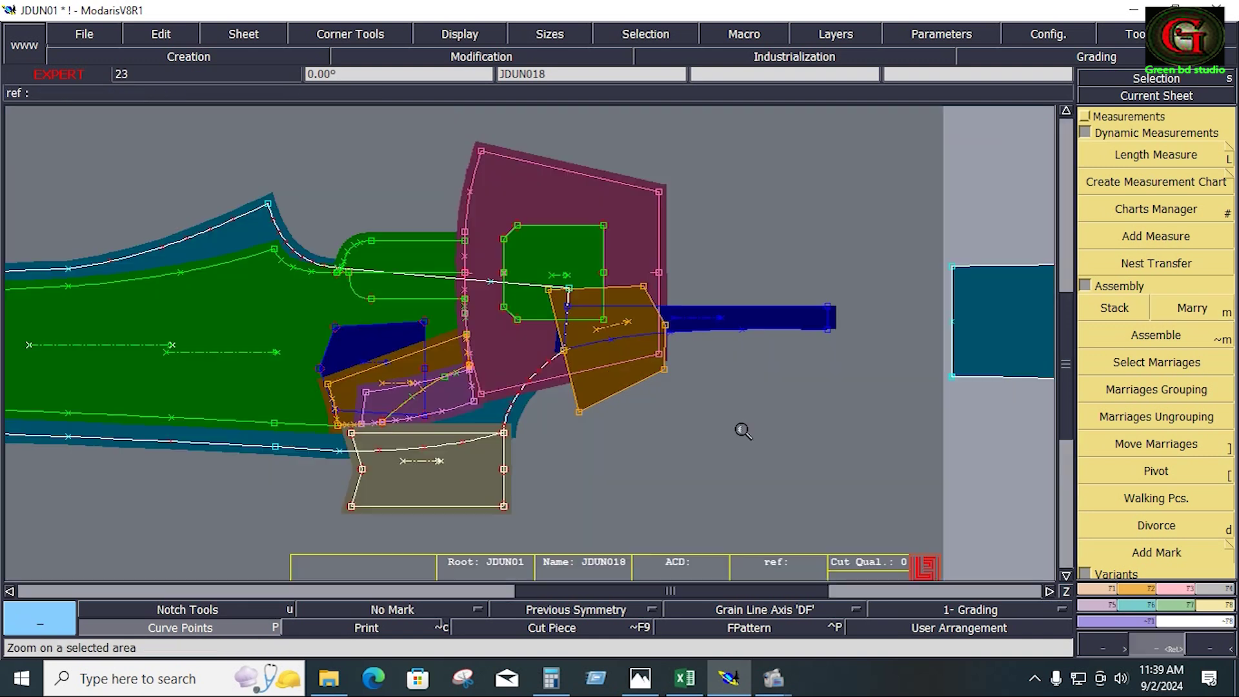
left_click_drag(583, 302, 743, 432)
left_click(1156, 445)
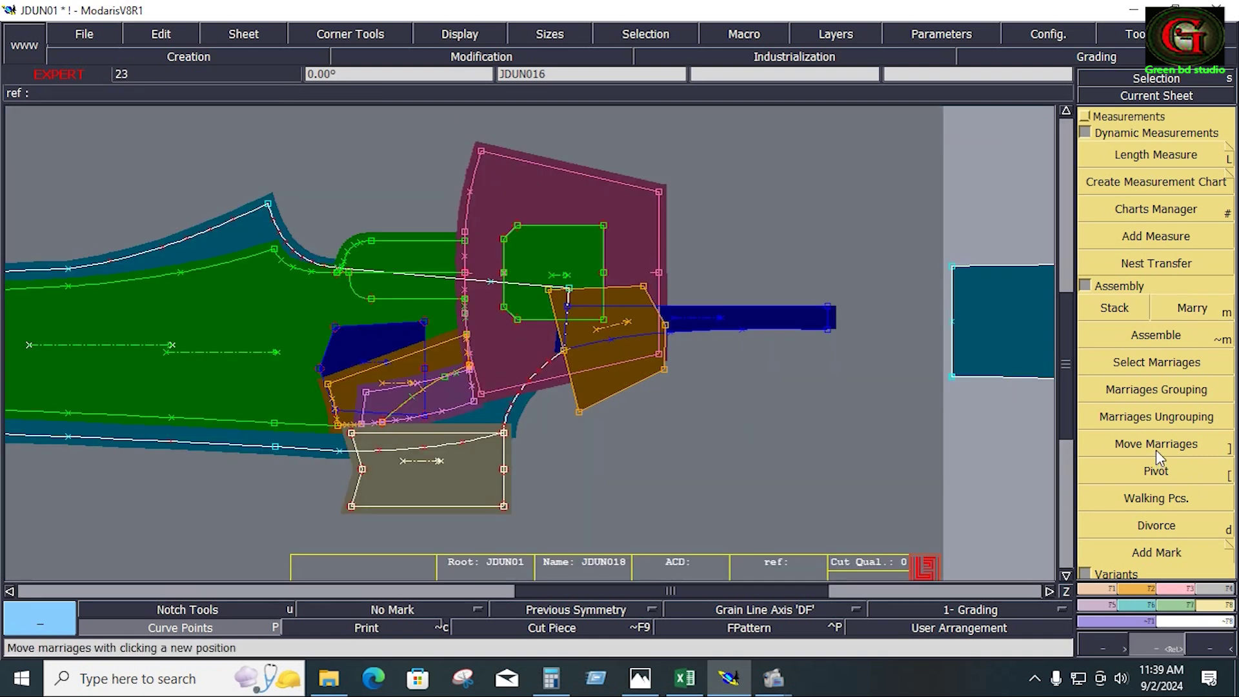
left_click(704, 323)
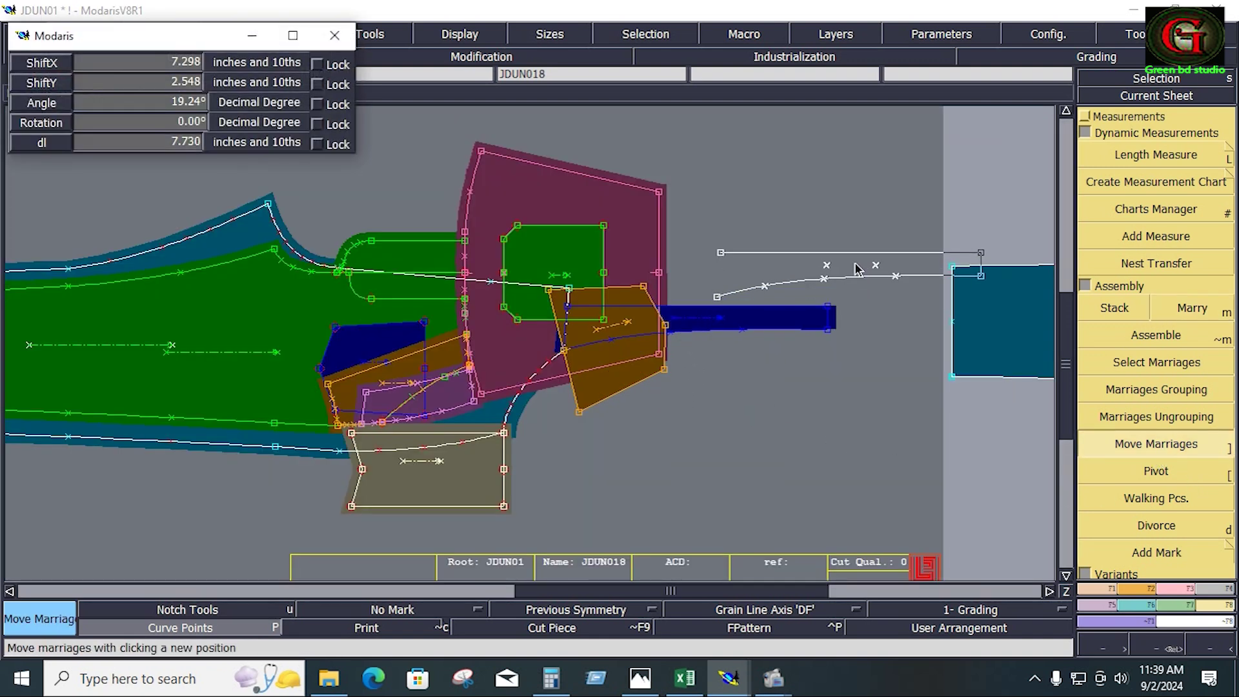
left_click(715, 231)
left_click(715, 231)
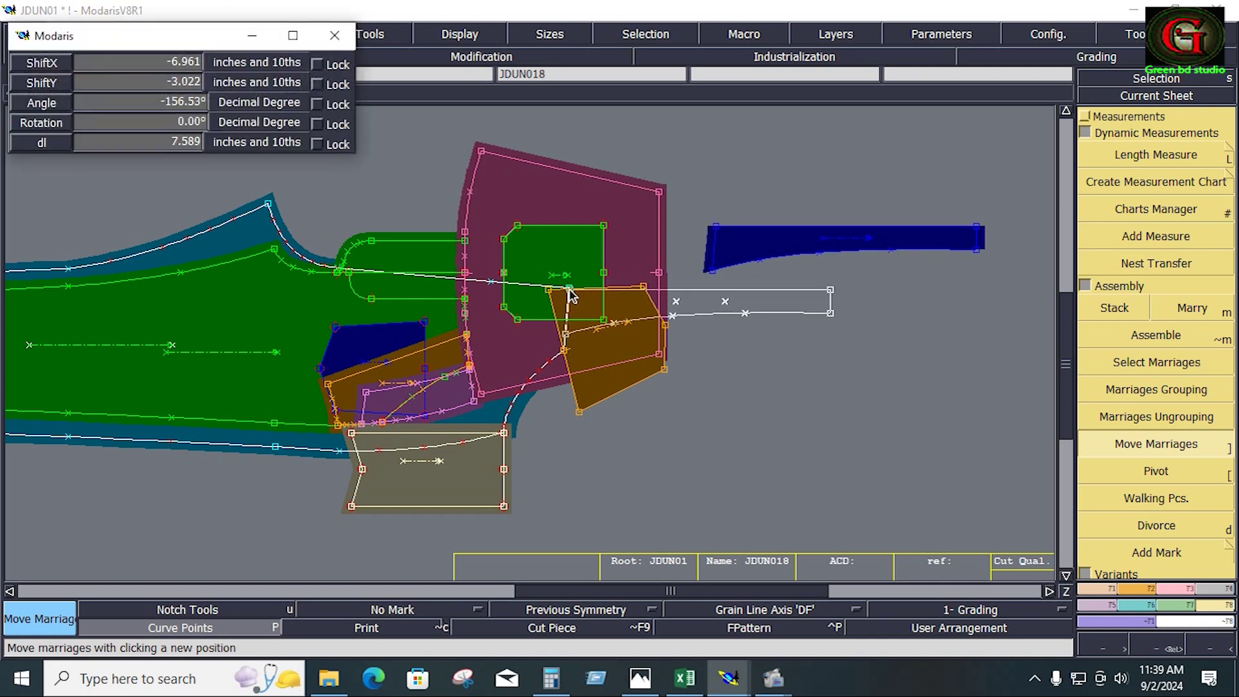
left_click(823, 326)
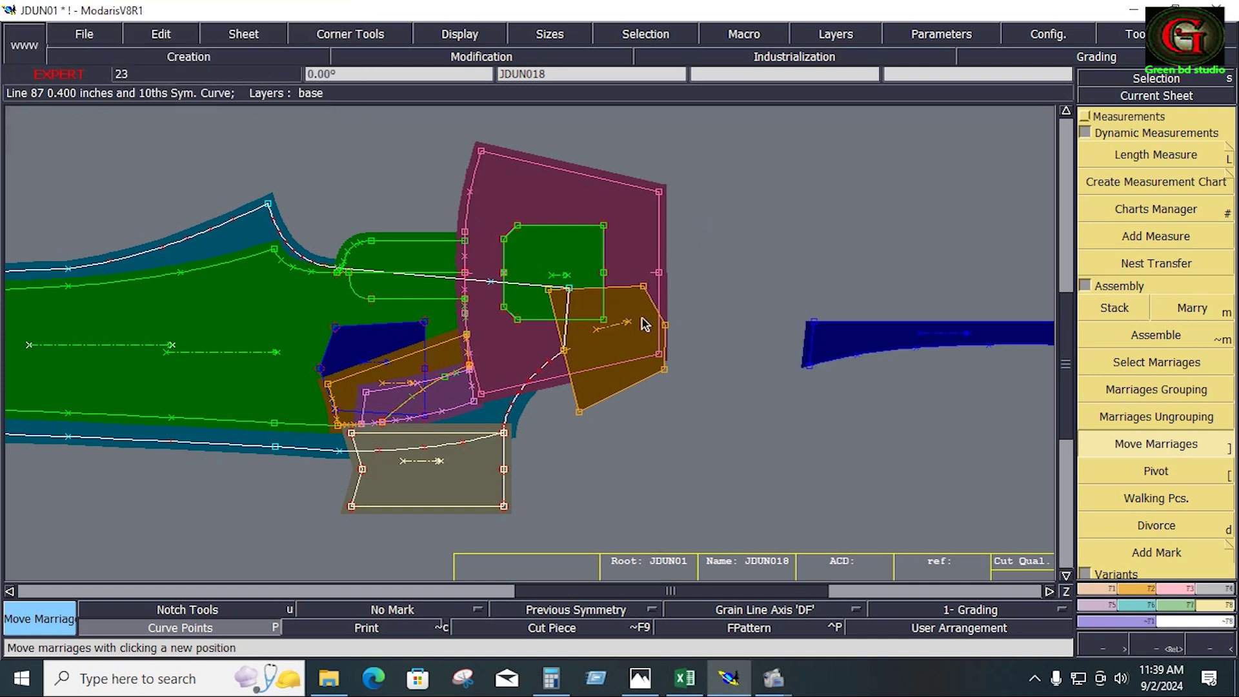
left_click(623, 305)
left_click(671, 312)
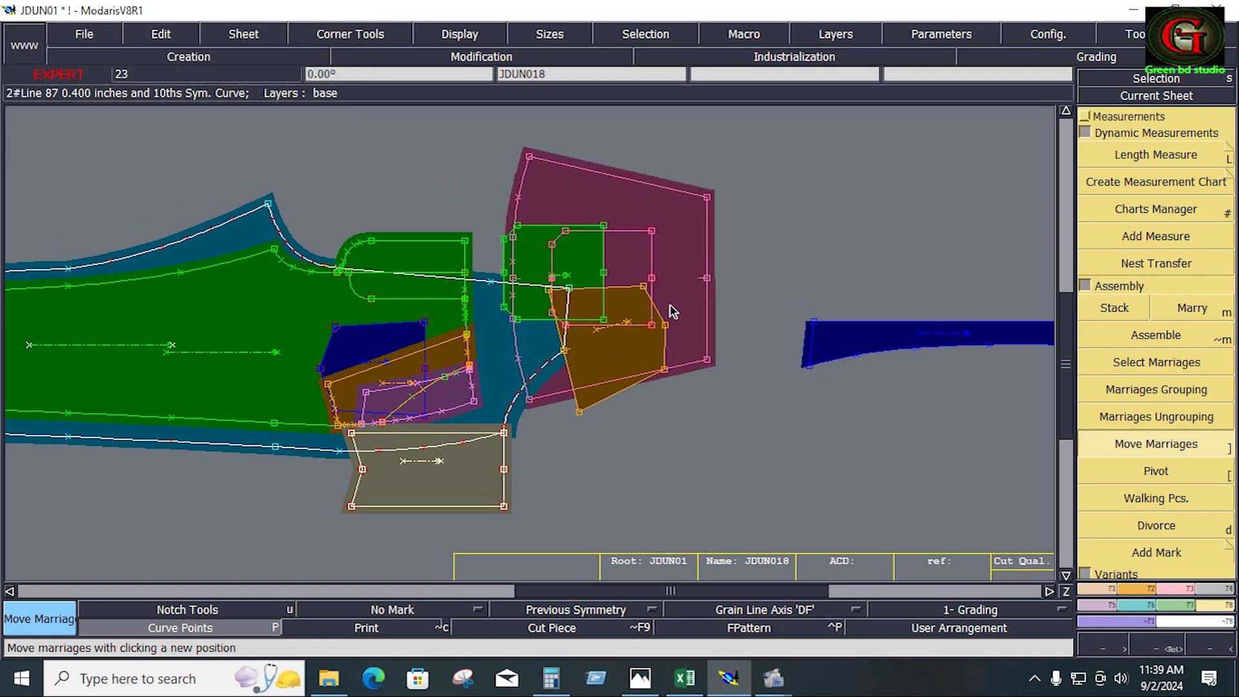
key("ctrl+z")
Move the orange piece onto the pink bib and pivot the orange piece and blue strip.
left_click(616, 384)
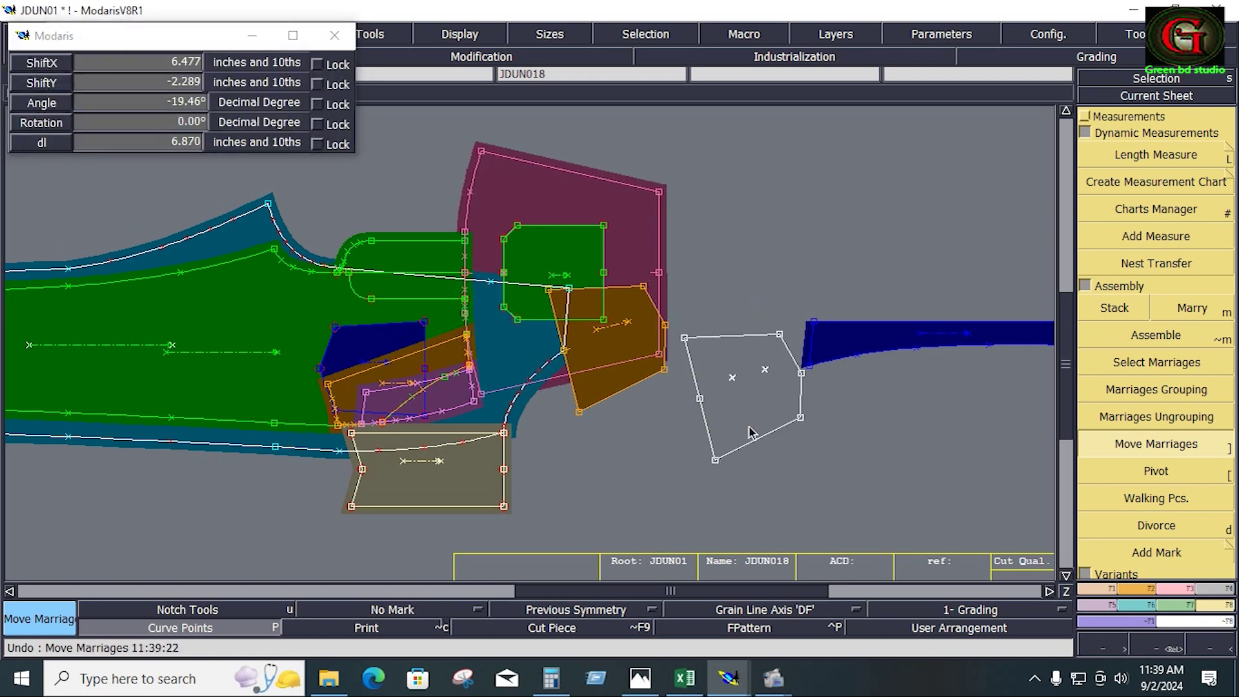
left_click(747, 431)
left_click(700, 399)
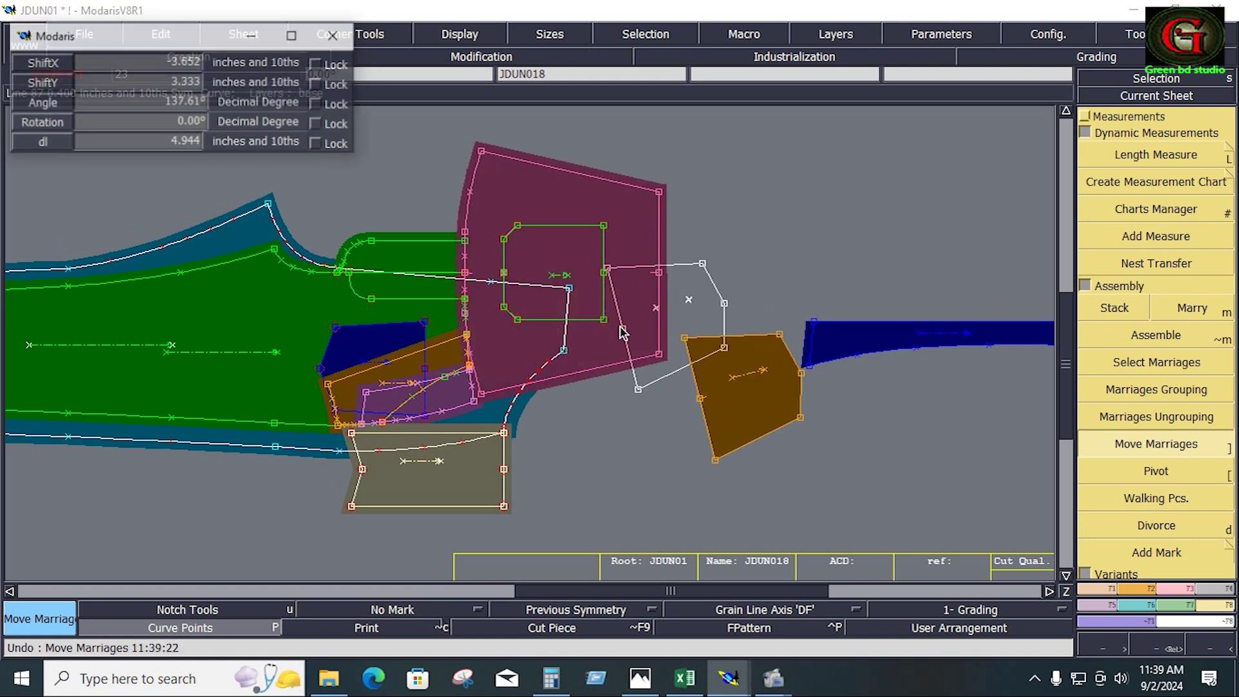
left_click(569, 290)
left_click(1181, 463)
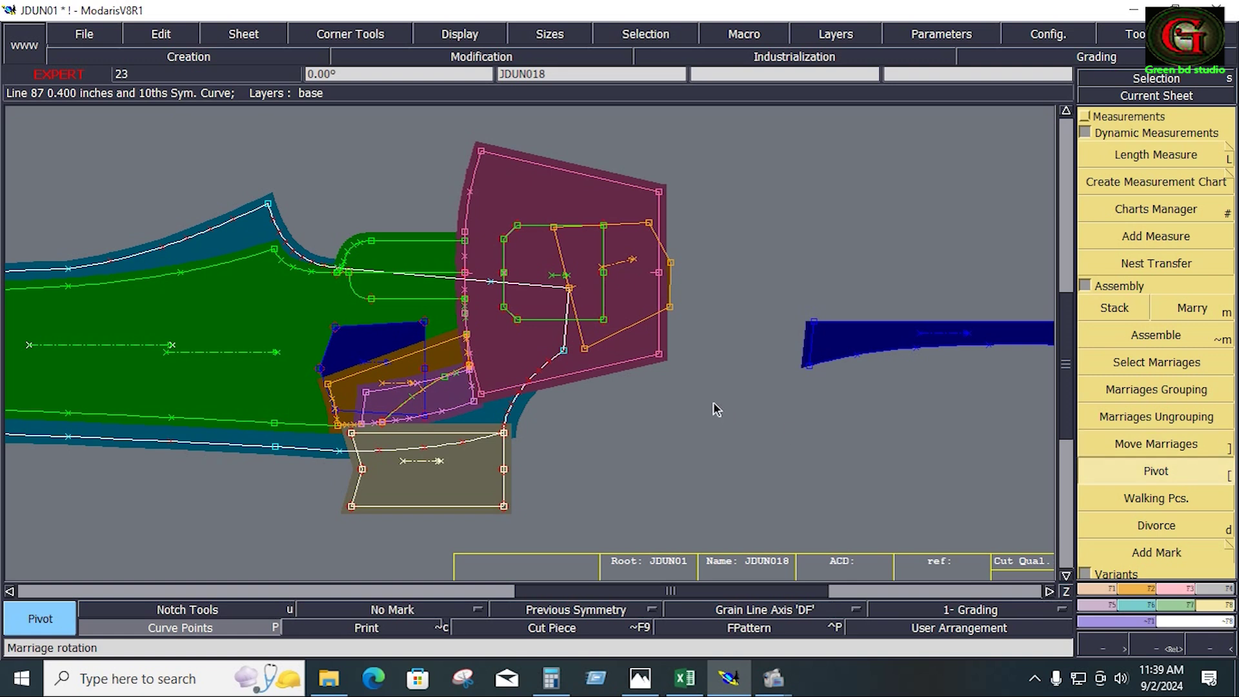
left_click(585, 349)
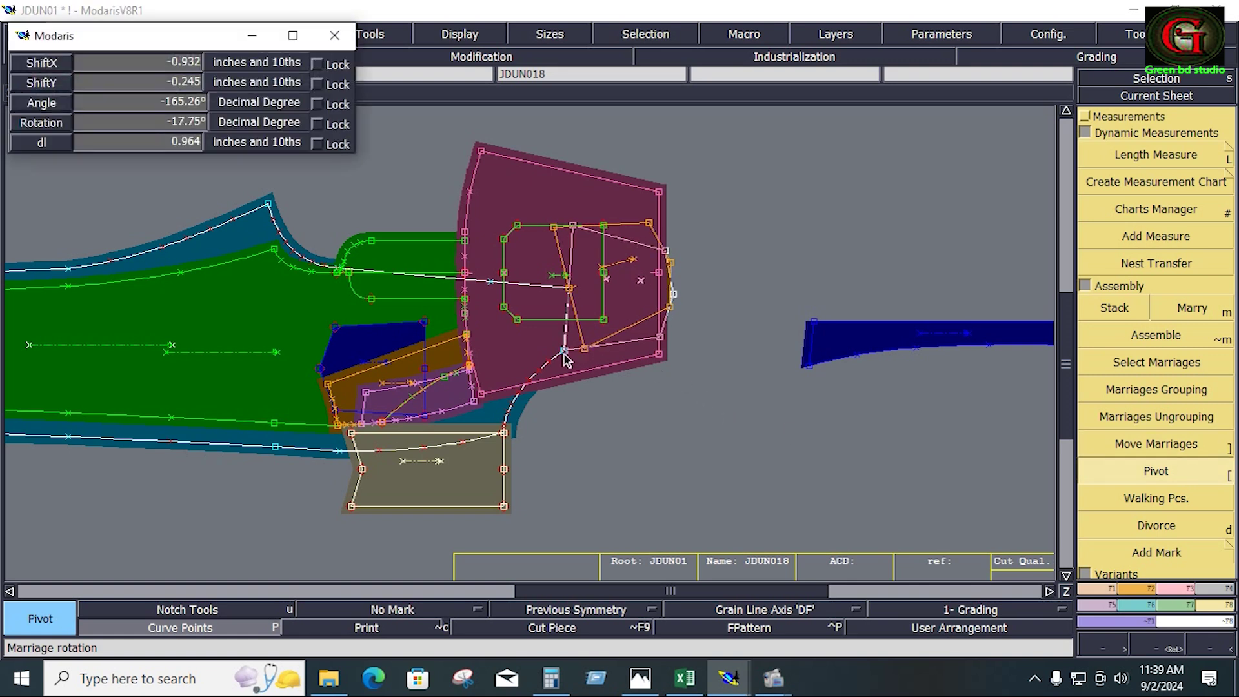
left_click(565, 356)
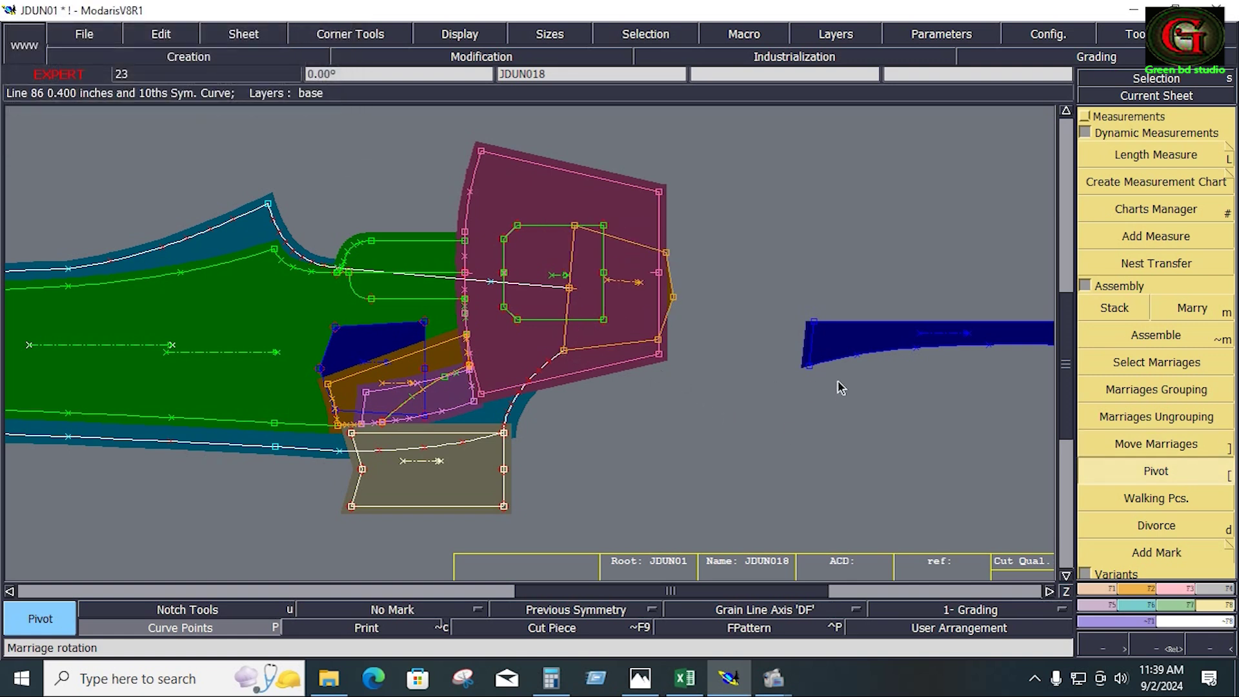
left_click(815, 328)
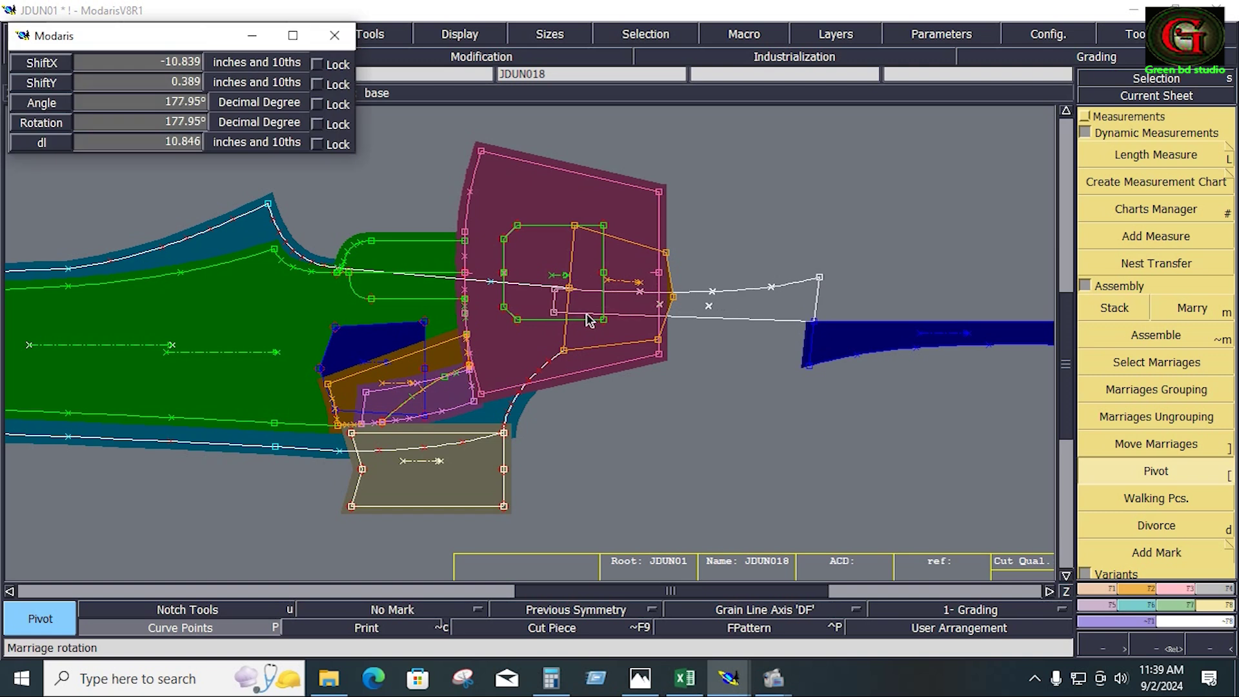
left_click(955, 394)
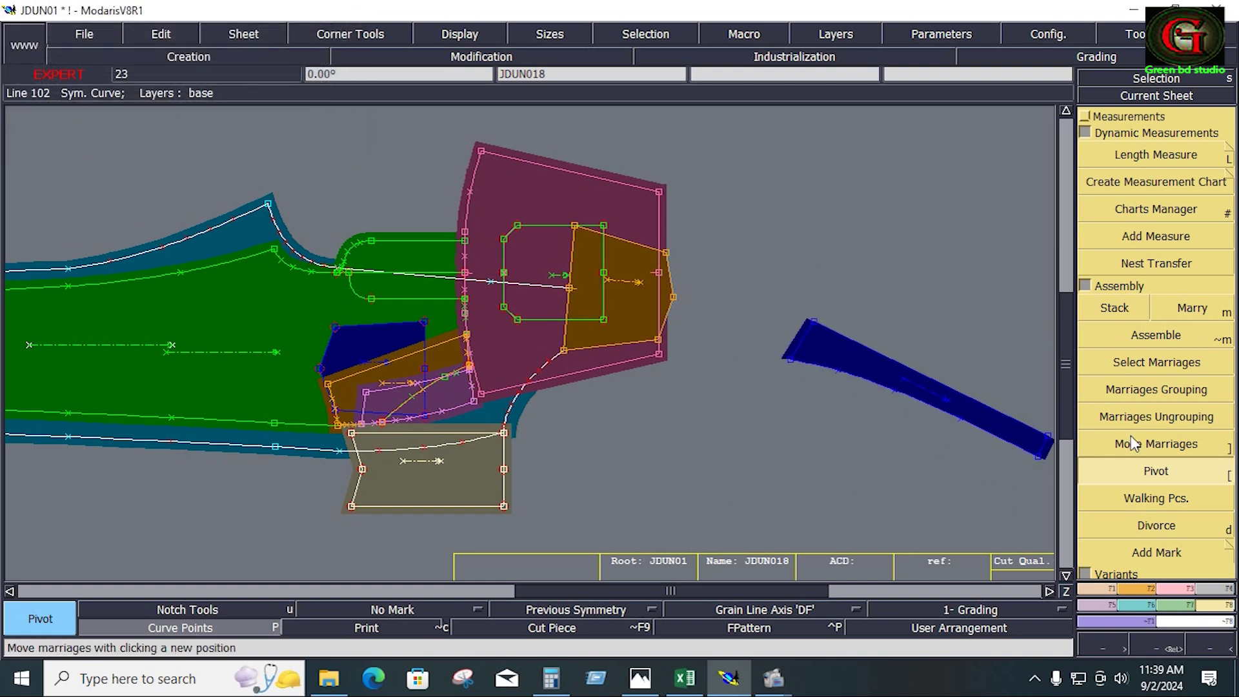
Attach the blue strip to the orange piece's right edge, pivoted to slant downward.
left_click(1156, 443)
left_click(802, 322)
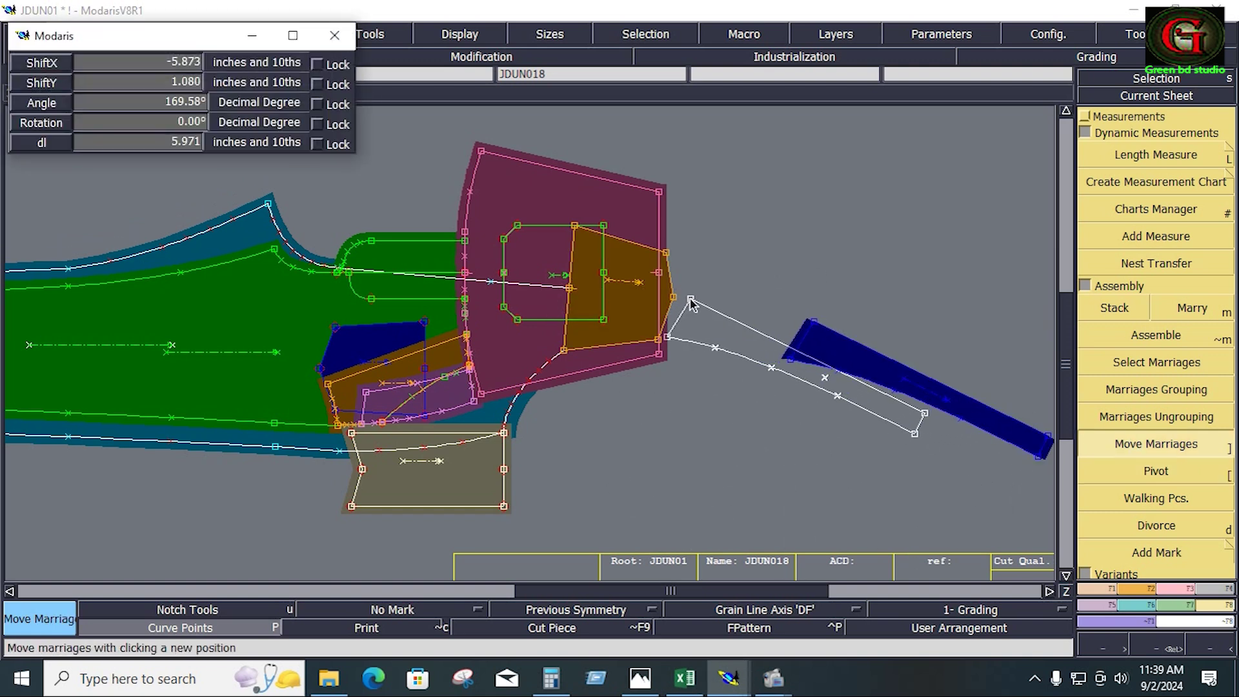
left_click(672, 301)
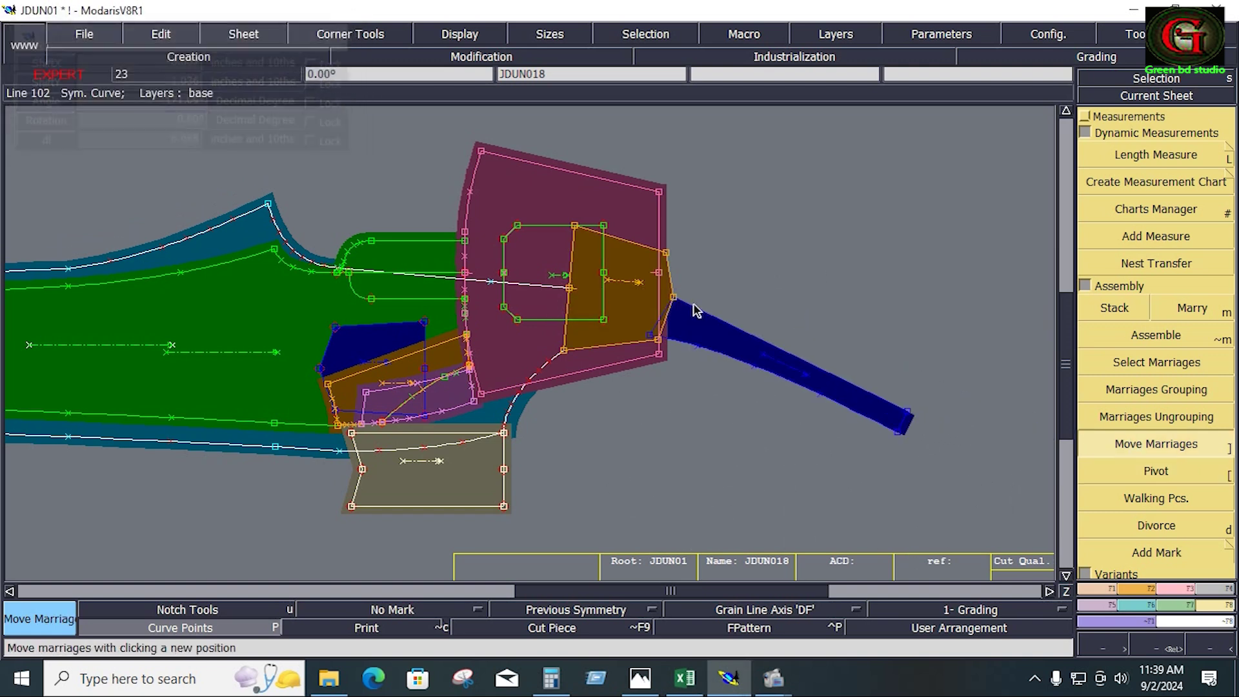
left_click(1155, 471)
left_click(839, 406)
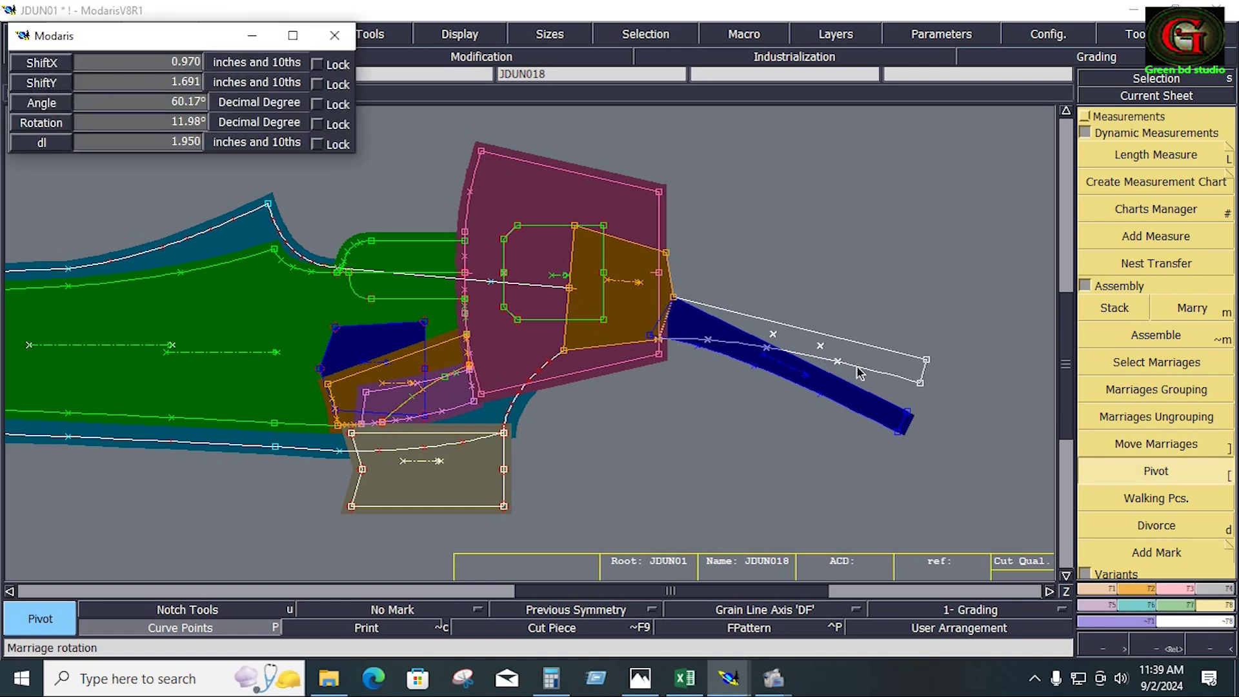
left_click(862, 391)
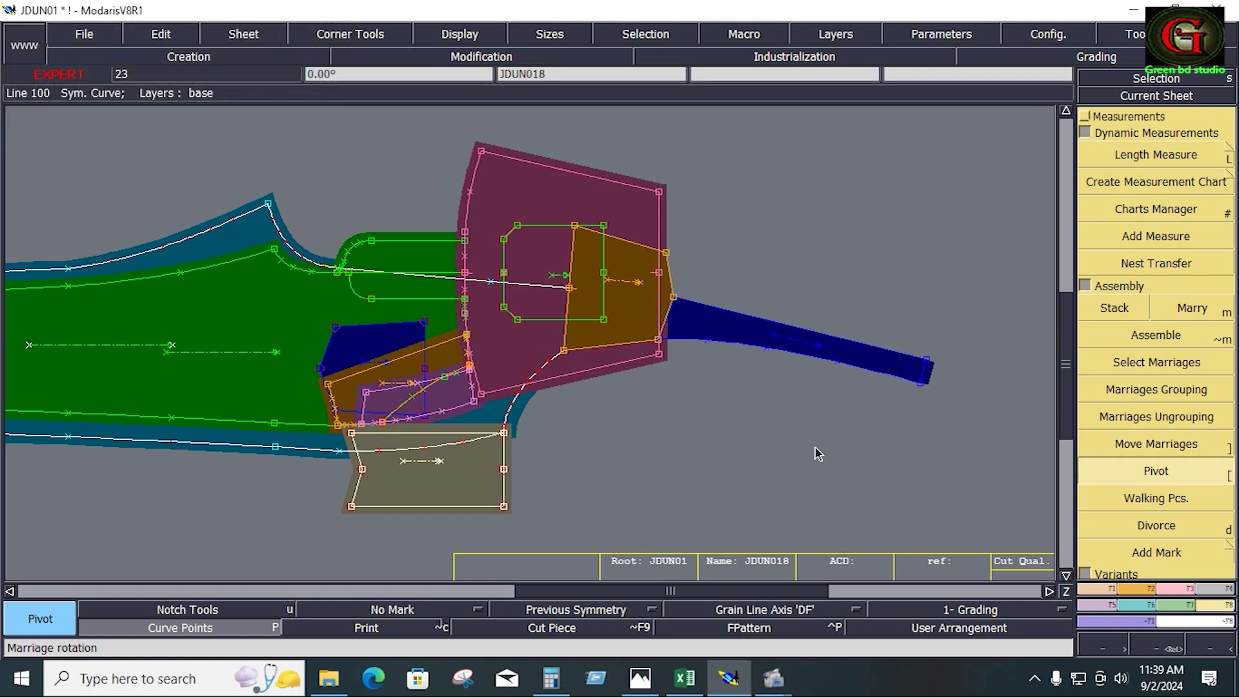
key("Home")
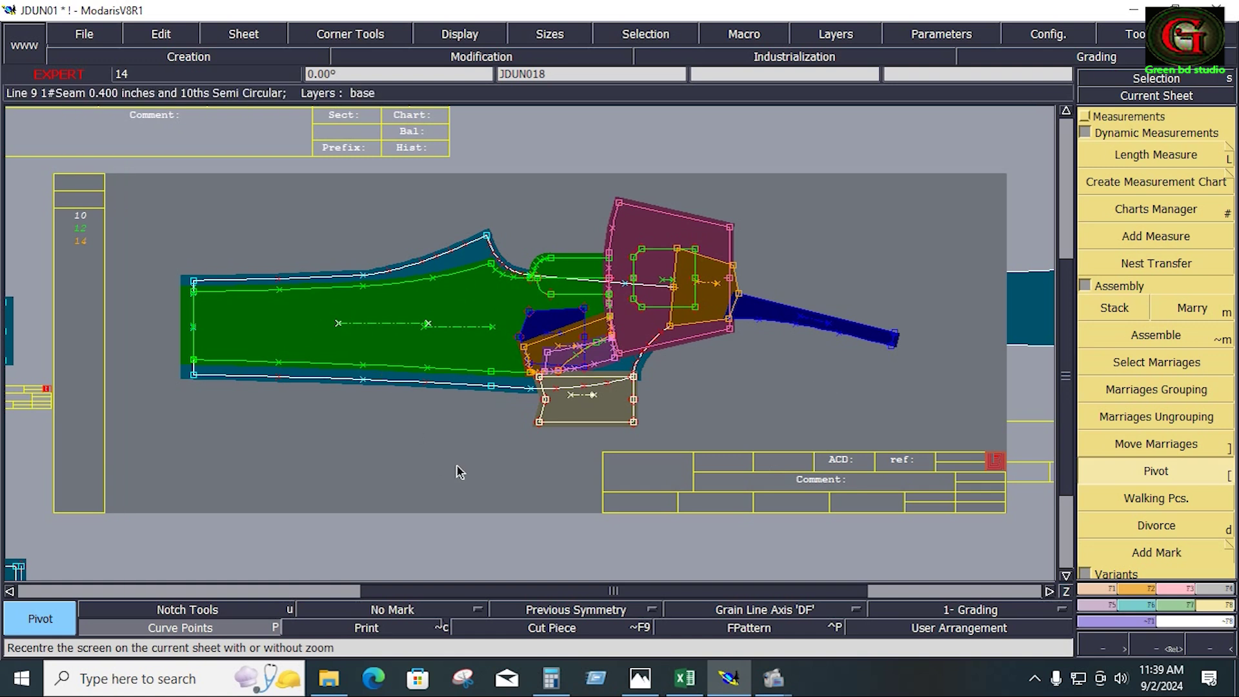
Zoom in on the small strip piece and browse the Industrialisation seam tools.
key("Home")
left_click(1192, 308)
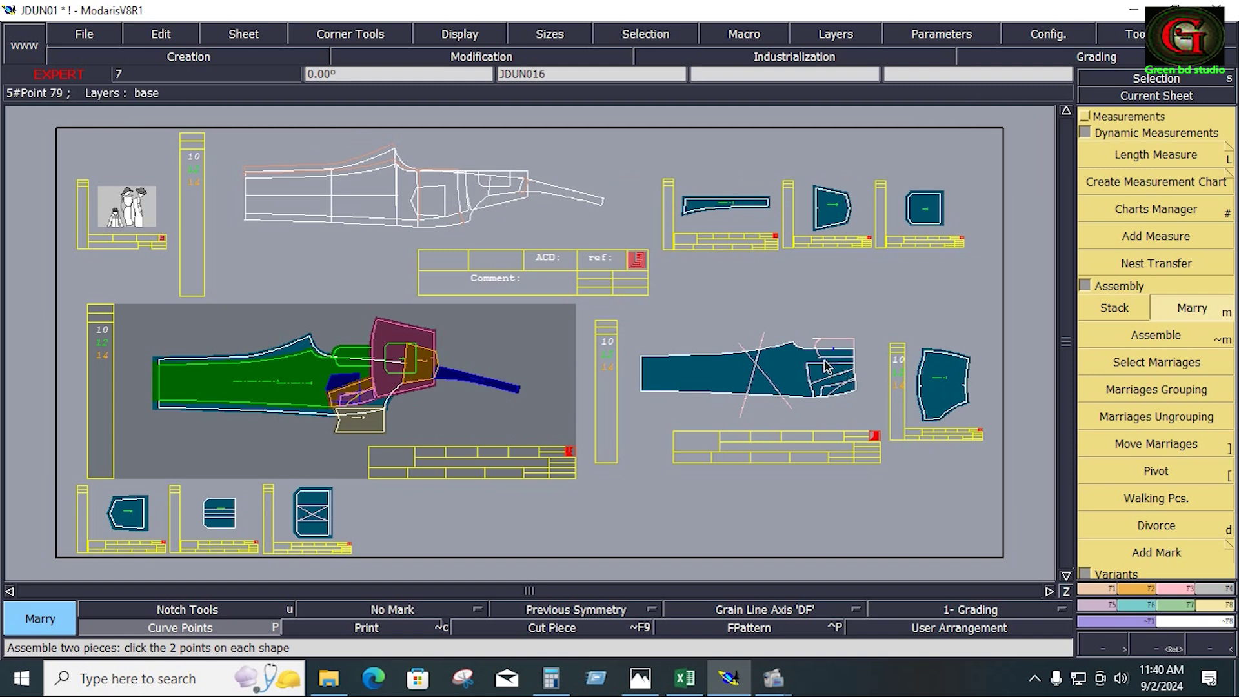
key("z")
left_click_drag(774, 310, 894, 388)
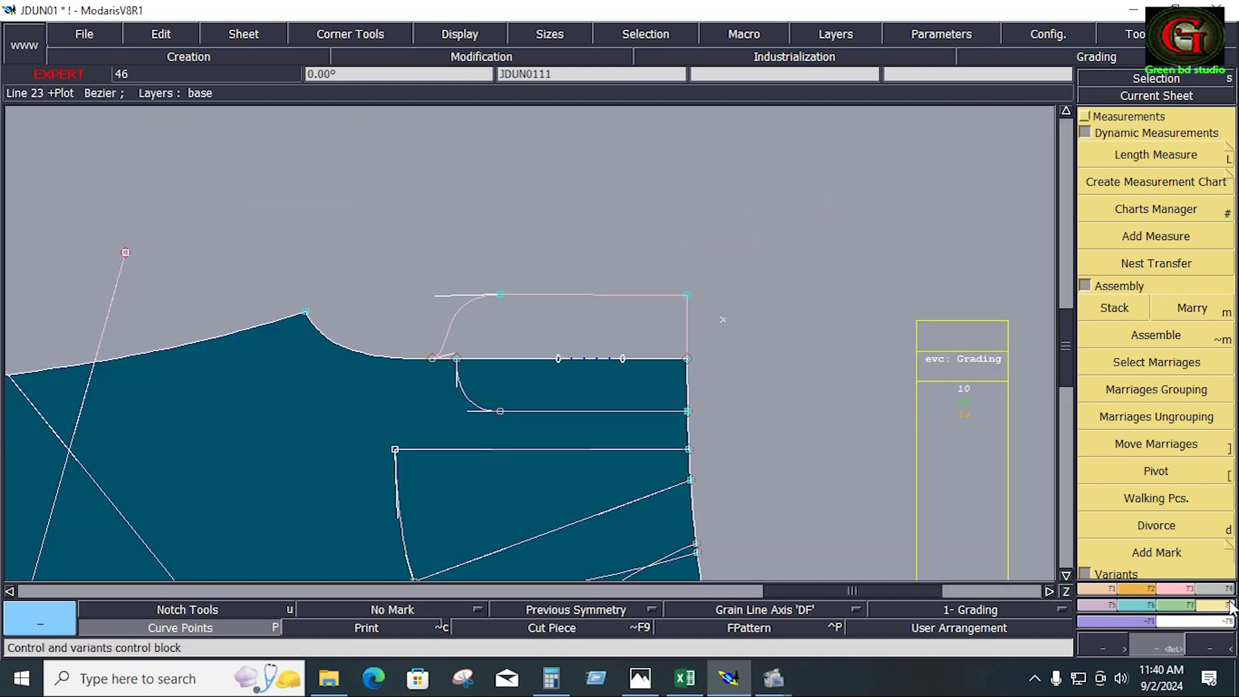
left_click(1226, 605)
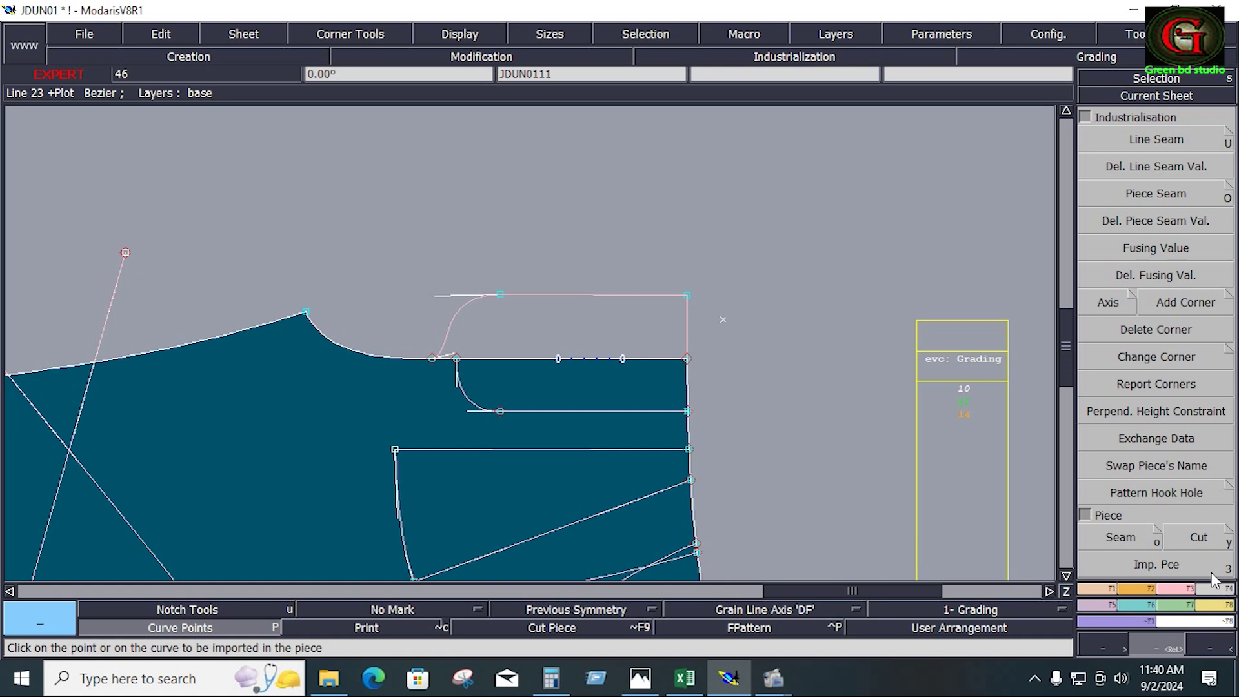
left_click(1122, 536)
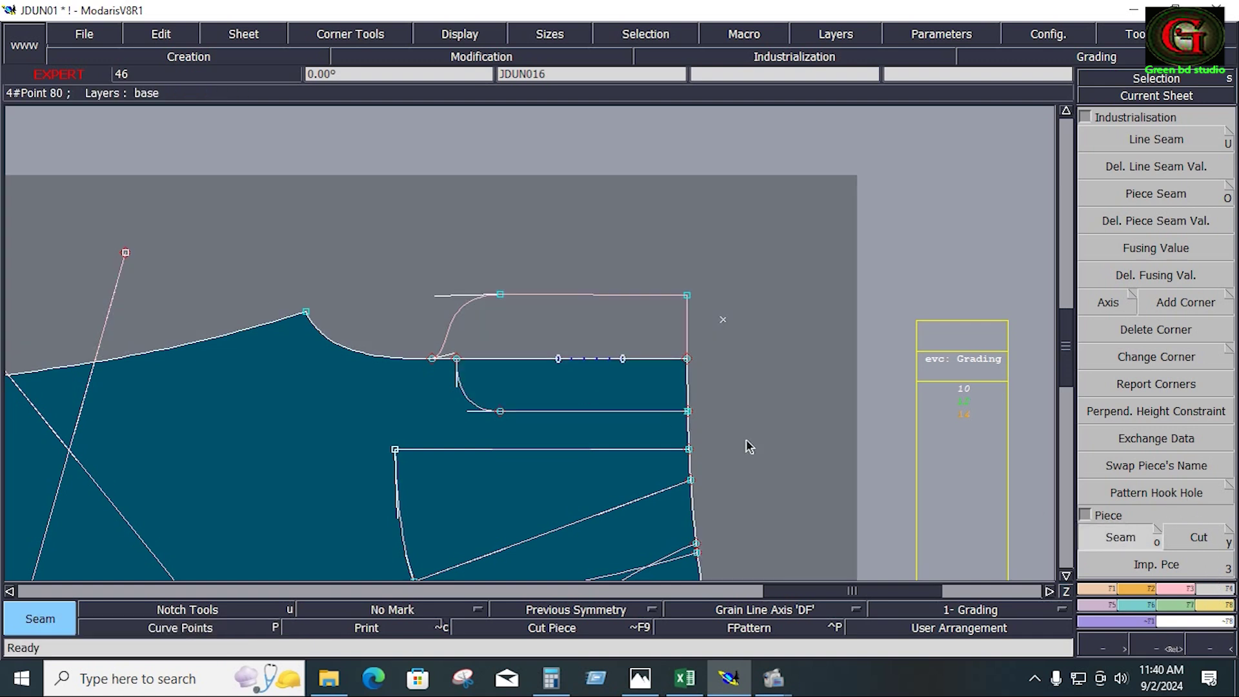
key("End")
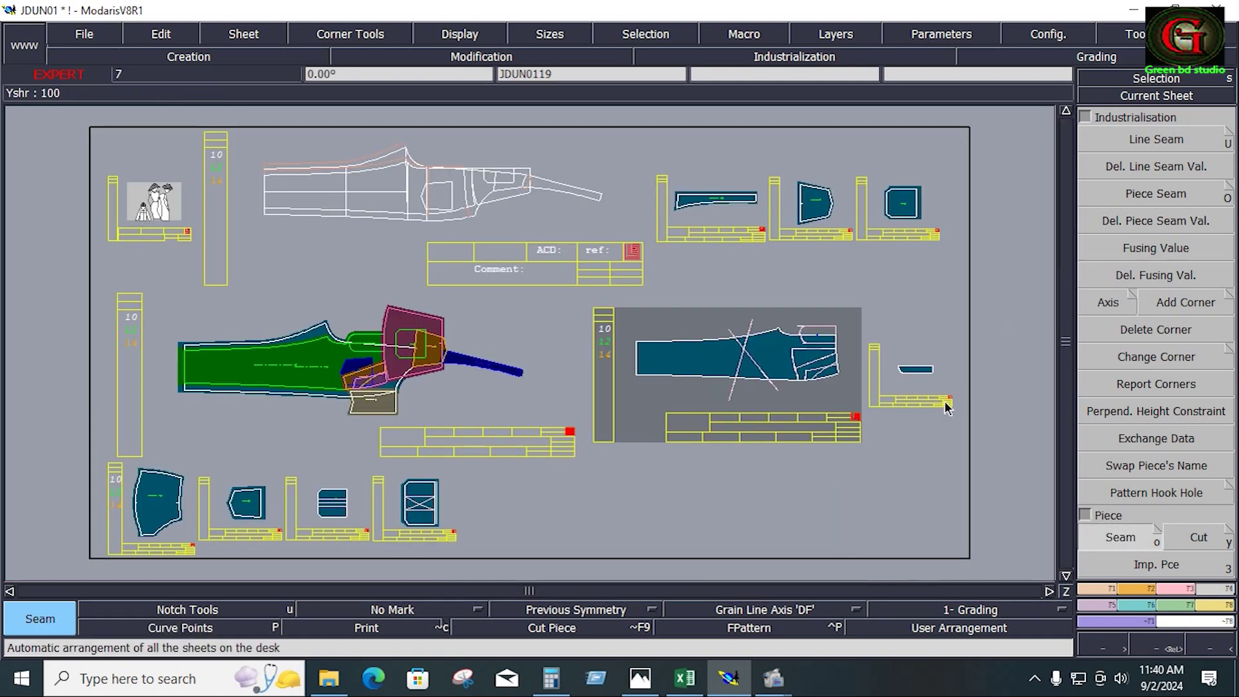
key("Home")
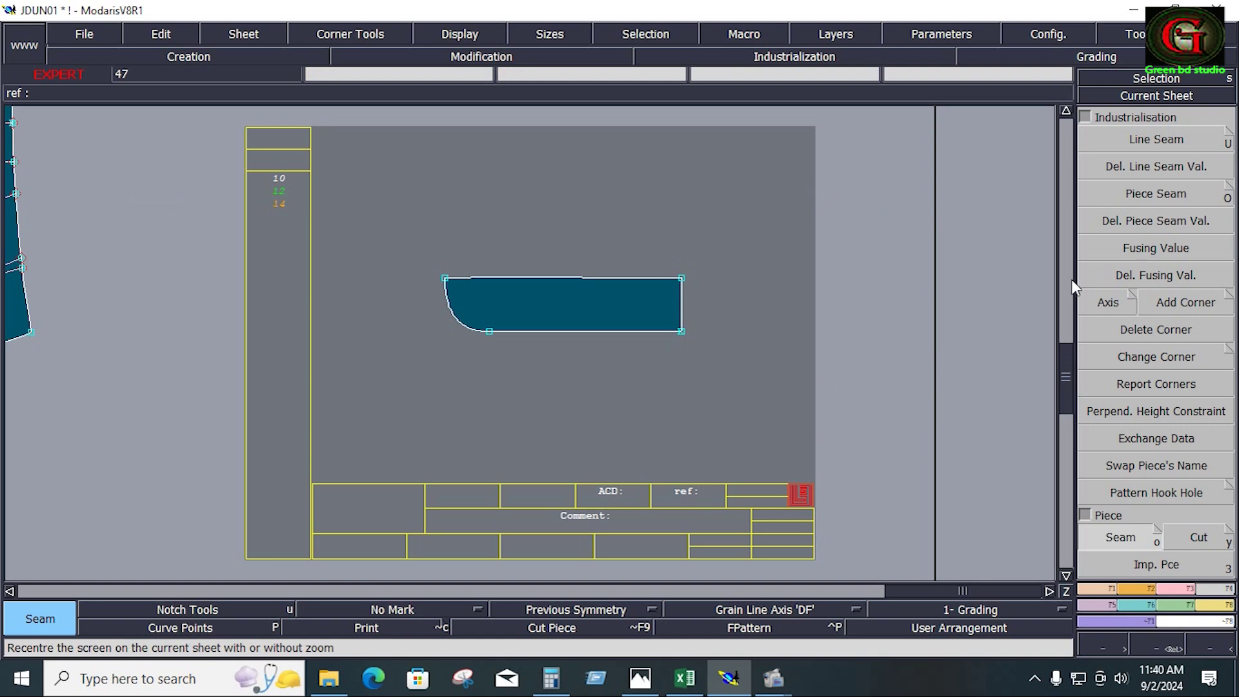
Browse the point creation tools and display the strip's curve points.
left_click(1099, 589)
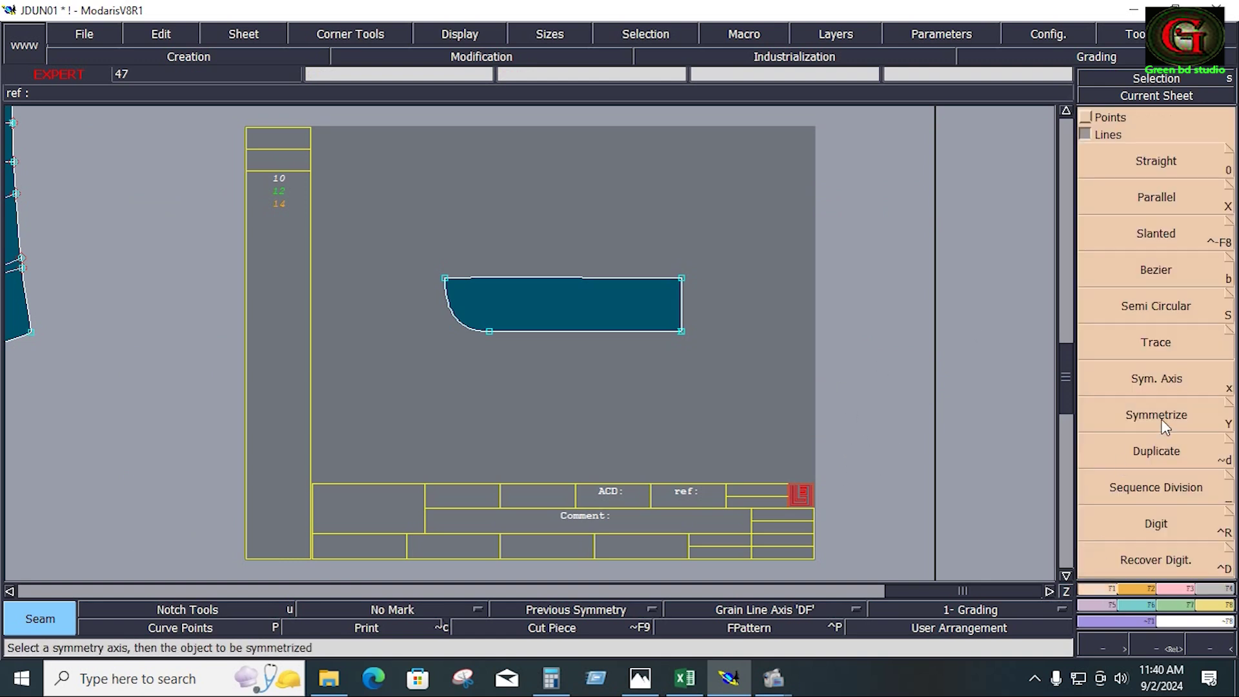
left_click(1085, 116)
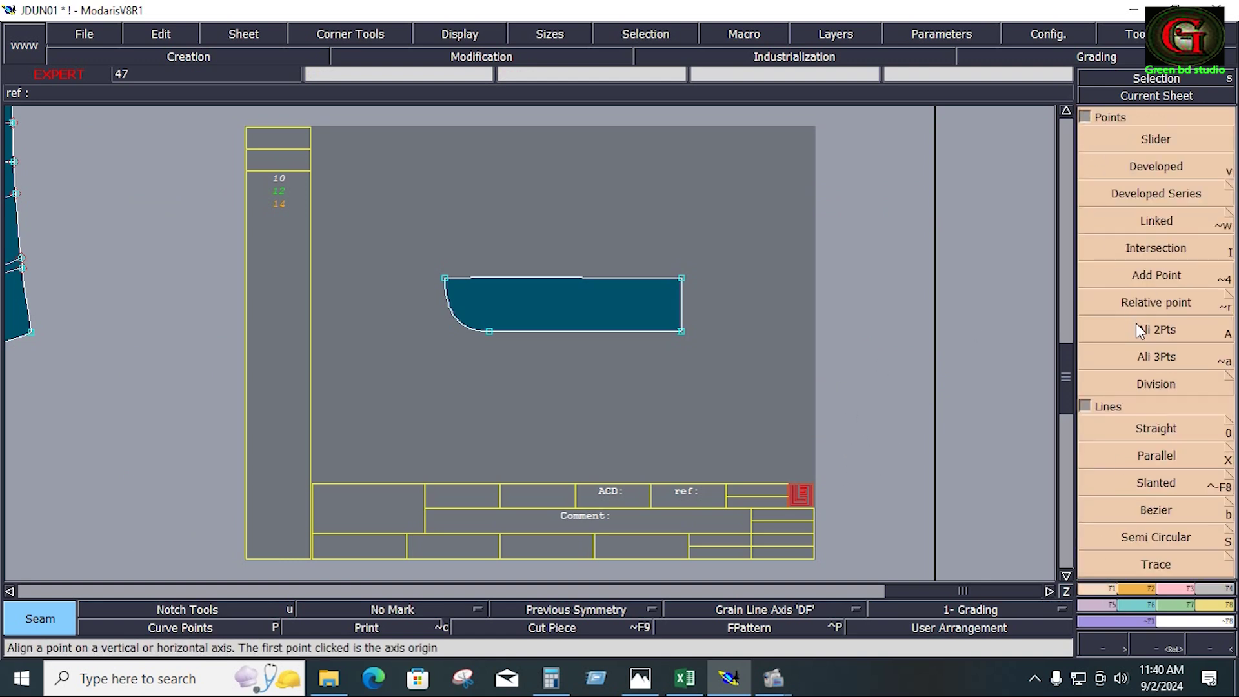
left_click(1141, 329)
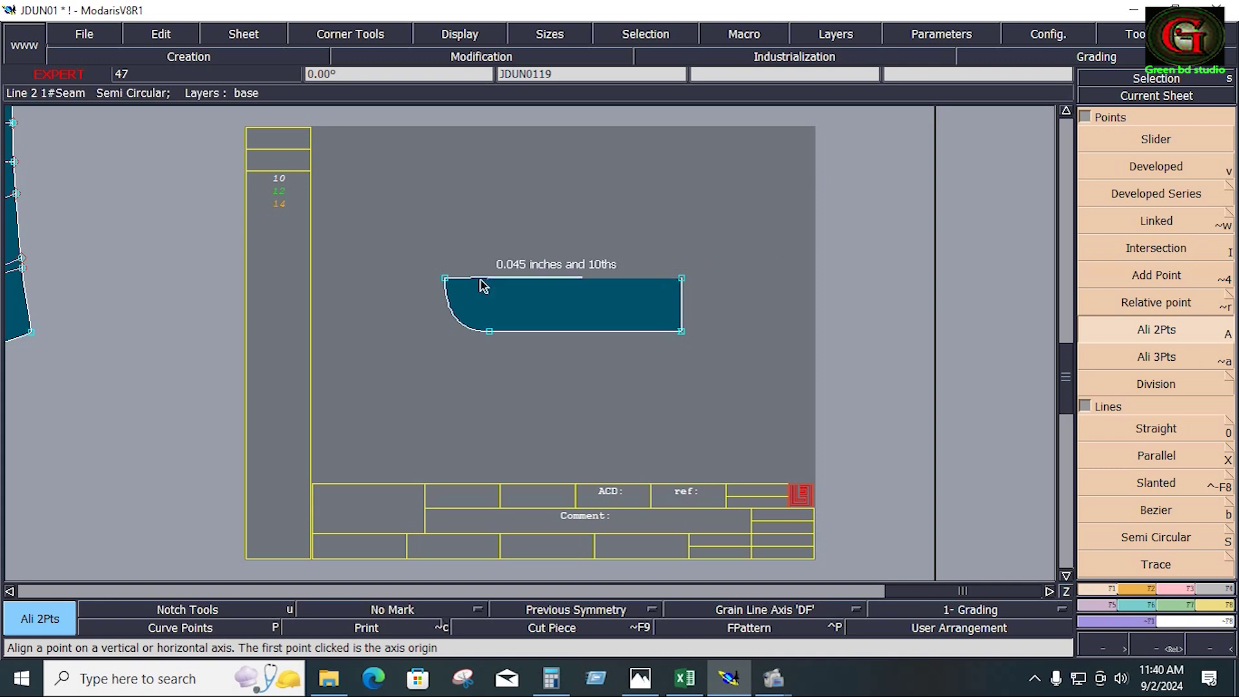
left_click(238, 629)
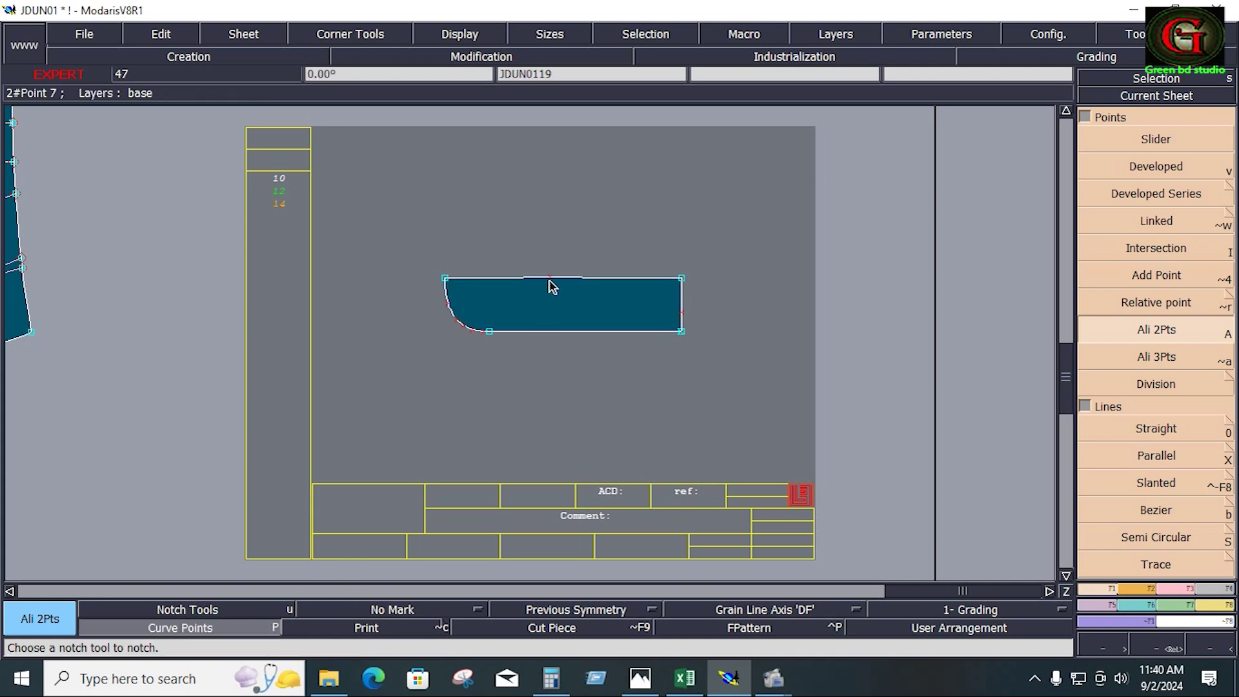
key("Delete")
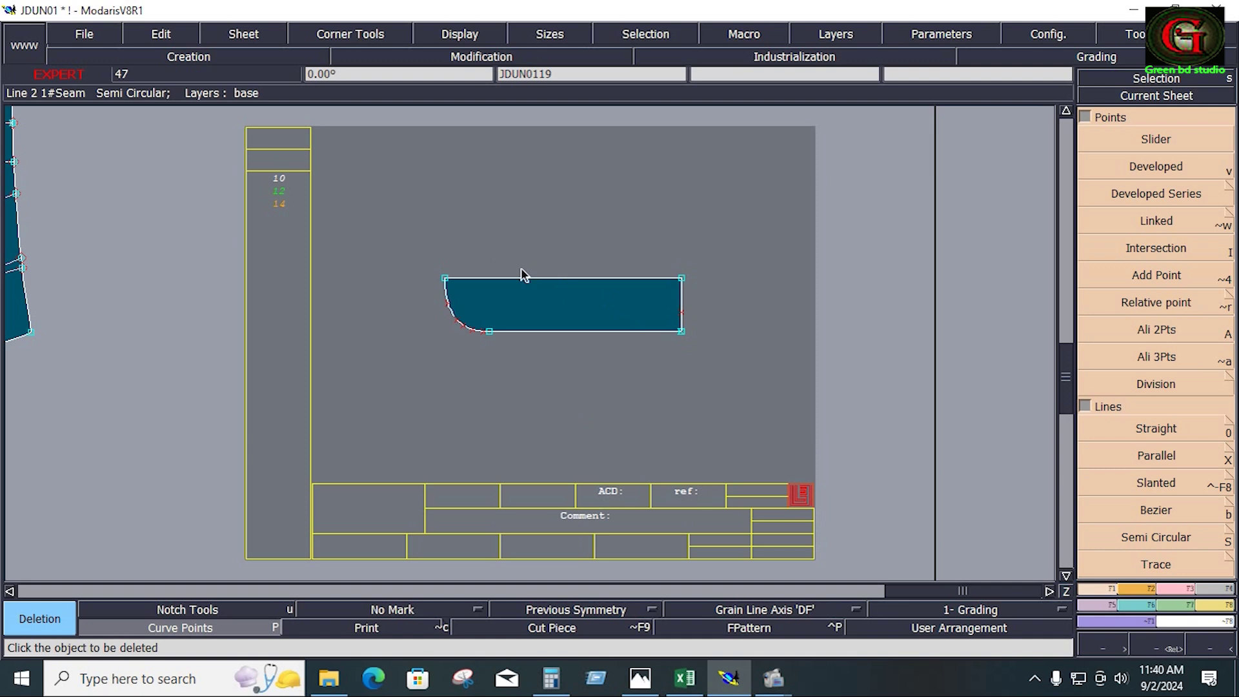
Add a line seam to the strip's right edge, accepting the seam values.
left_click(1209, 591)
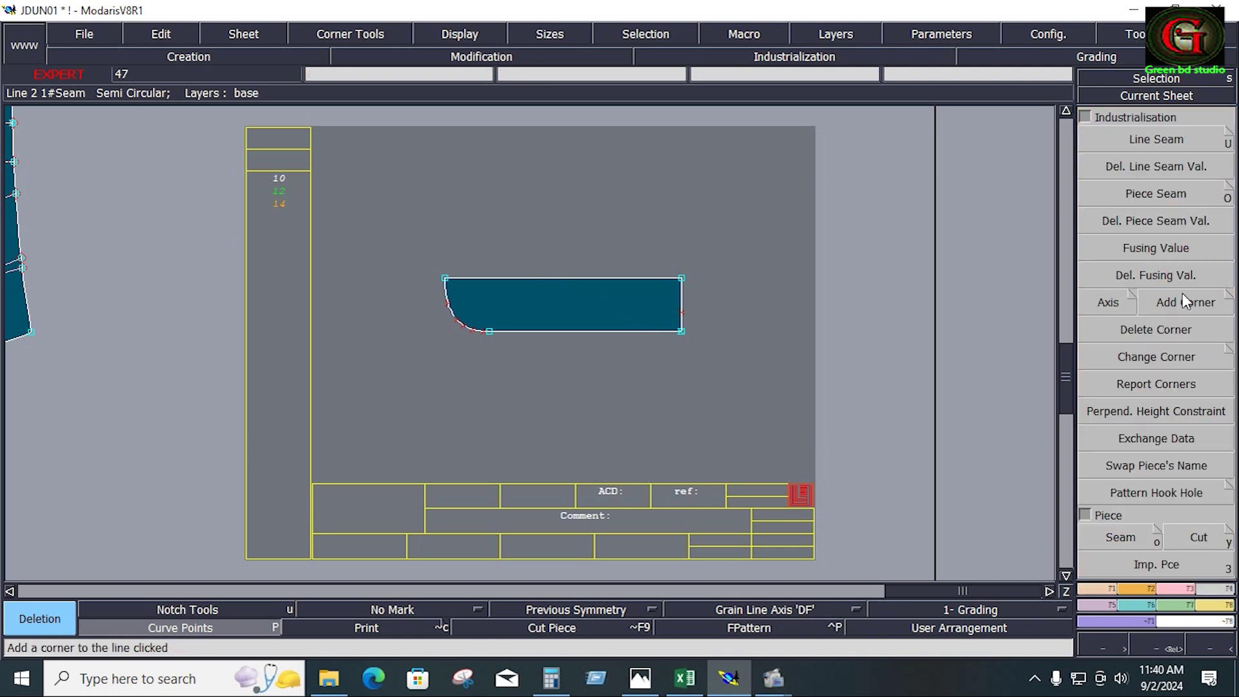
left_click(1157, 147)
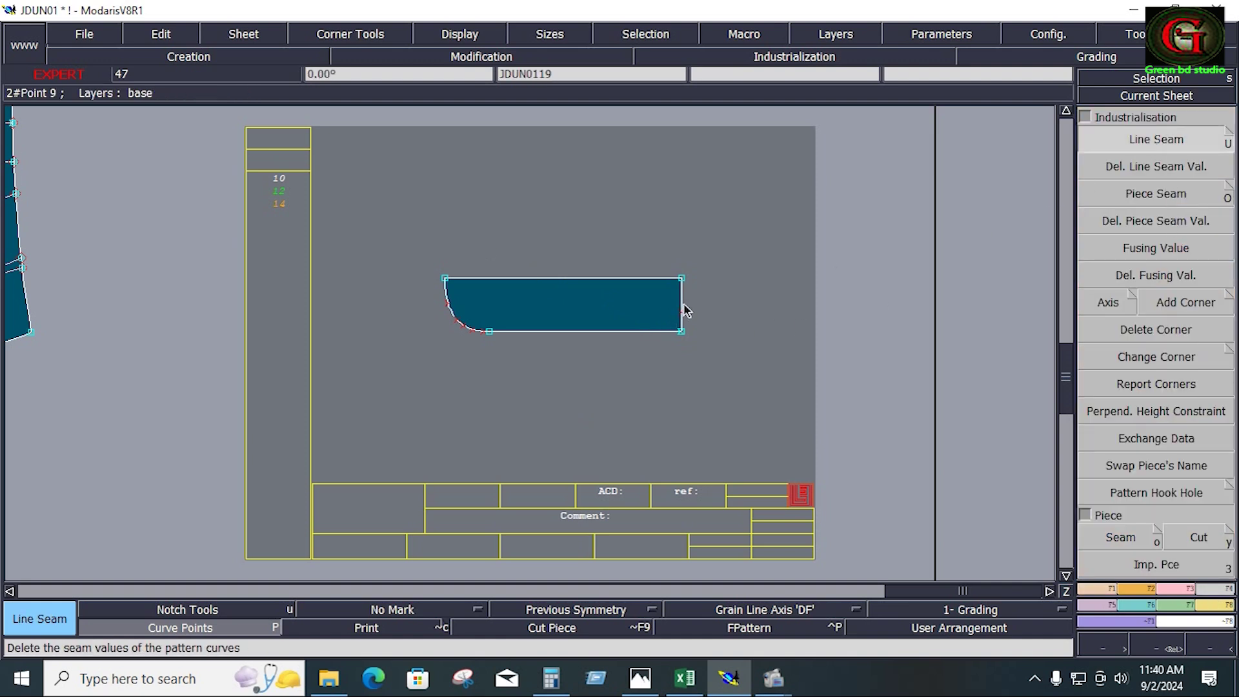
left_click(682, 313)
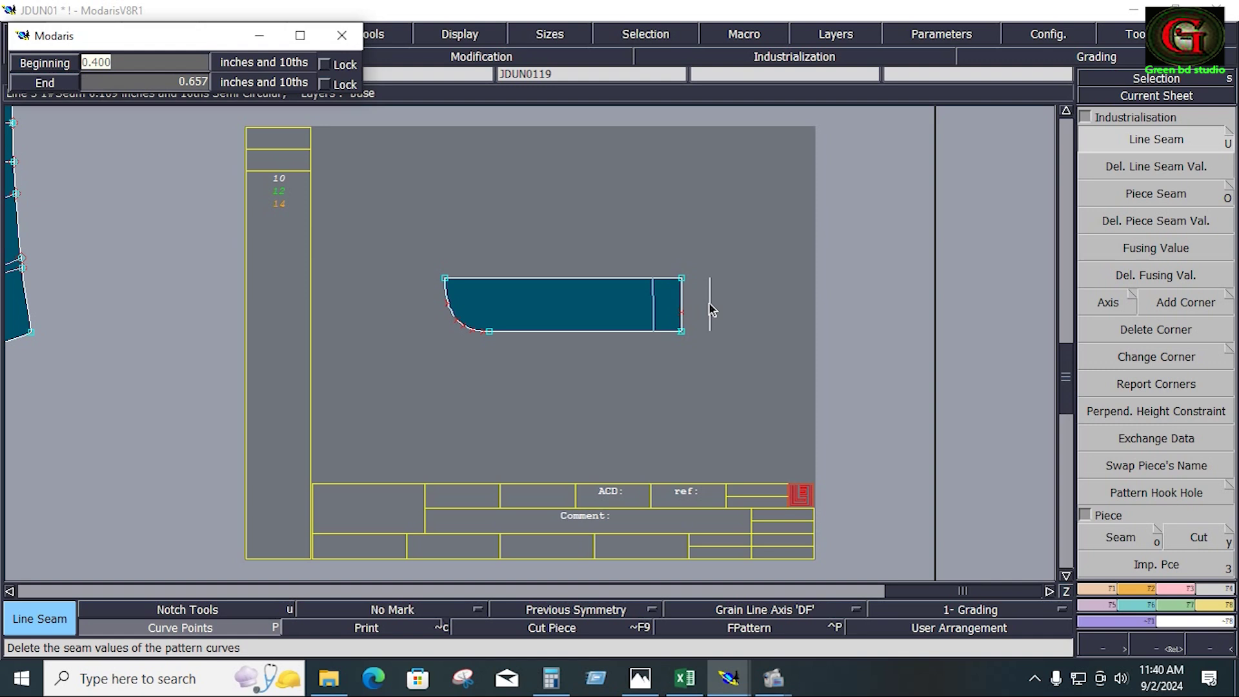
key("Return")
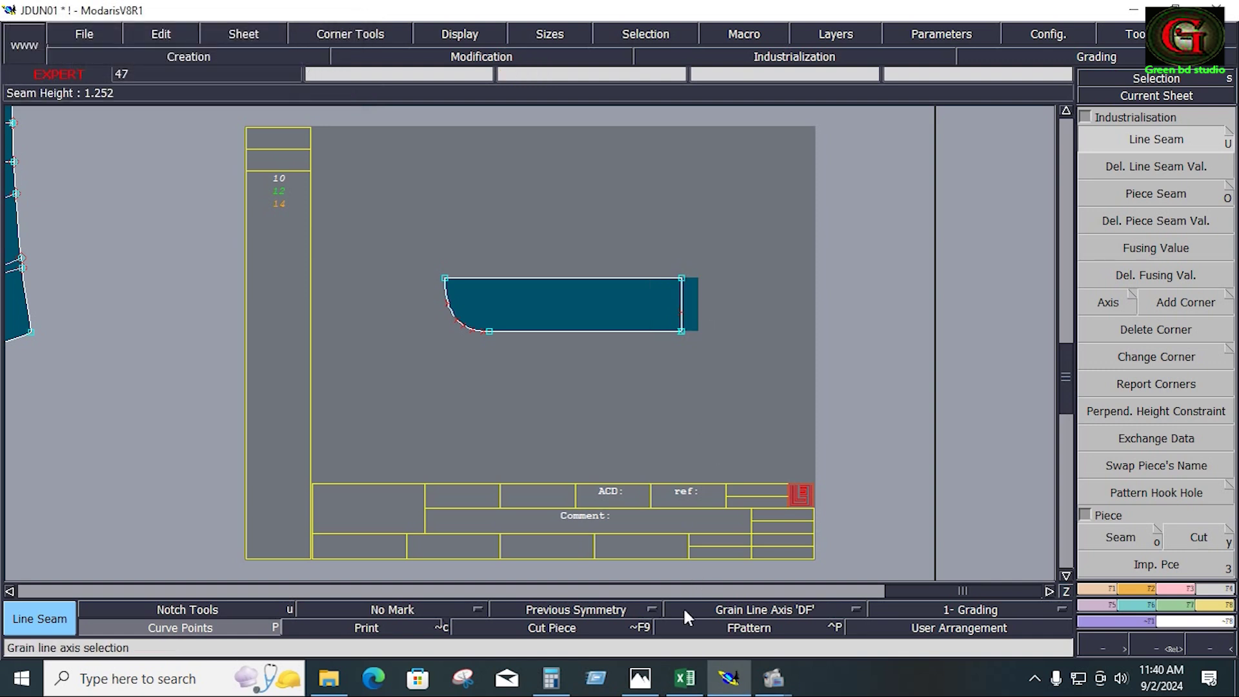
Draw a horizontal DF grain line axis inside the strip piece.
left_click(737, 606)
left_click(734, 548)
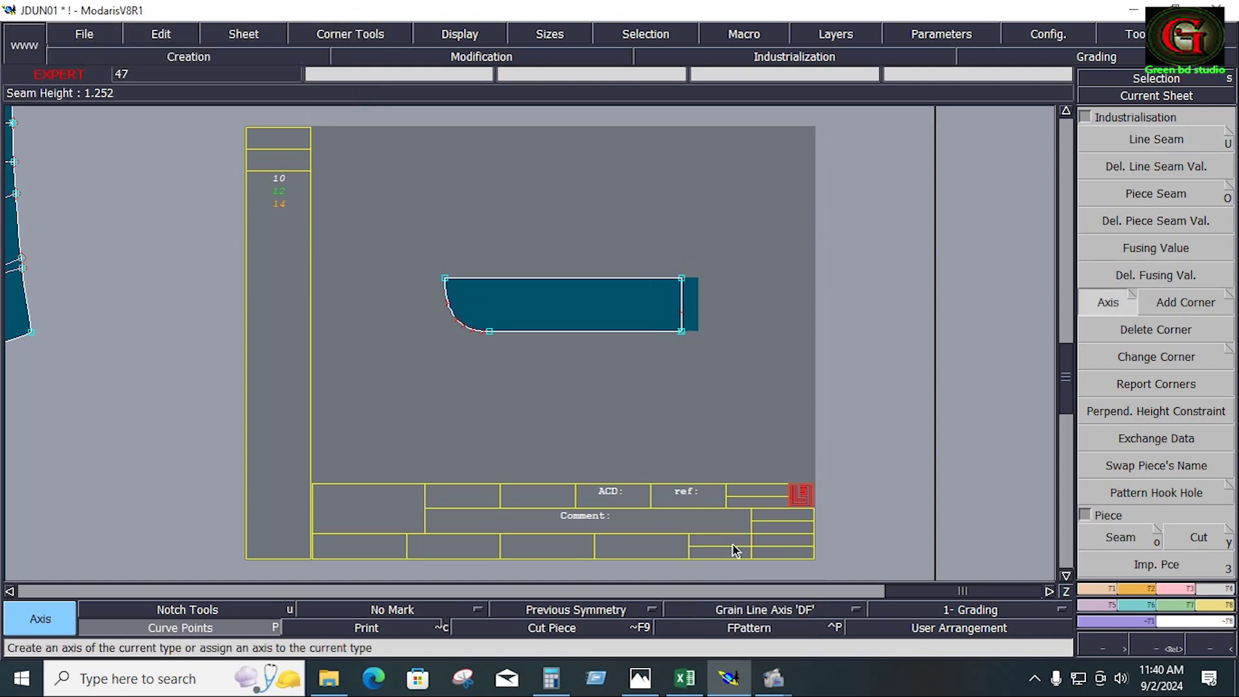
left_click_drag(567, 302, 617, 302)
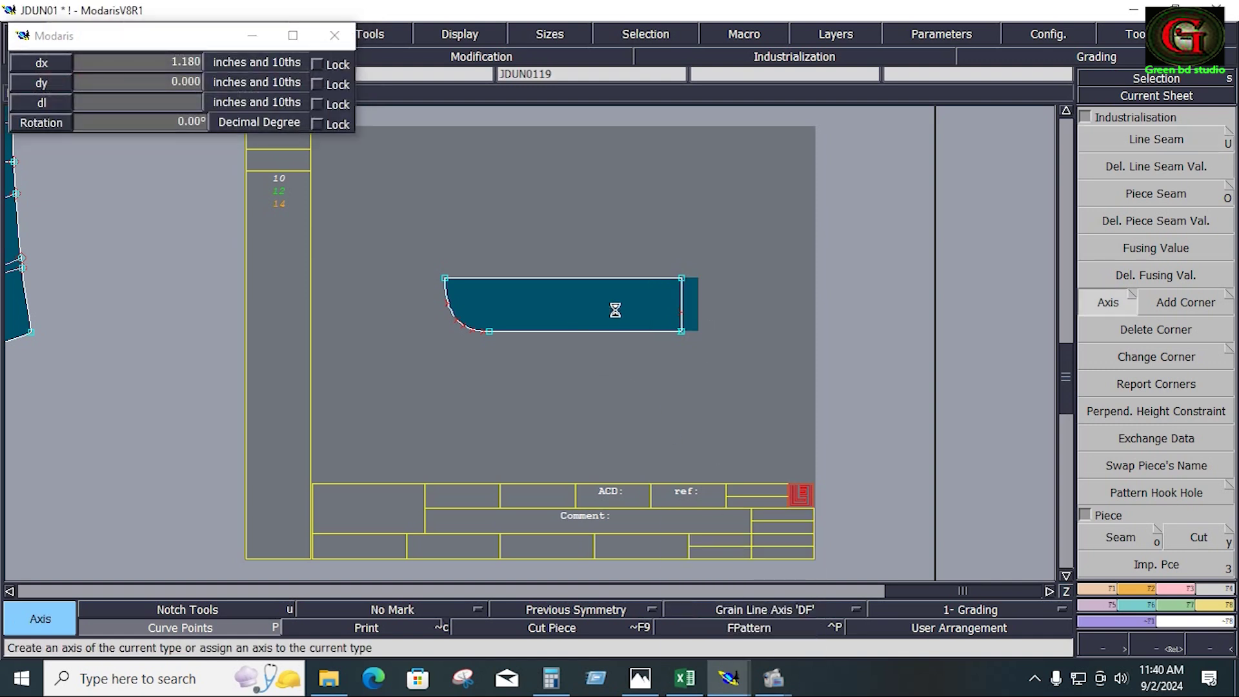
left_click(1183, 641)
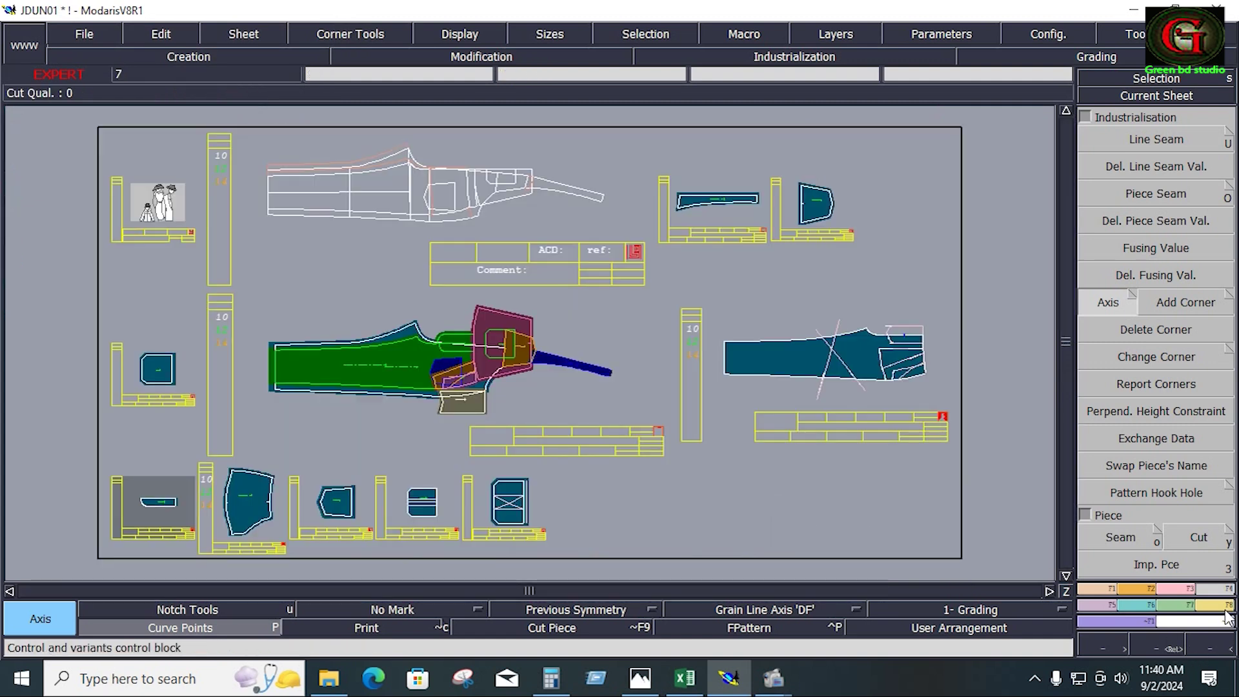
Marry the small purple strip piece onto the trouser front assembly.
scroll(1181, 339, "down", 5)
key("m")
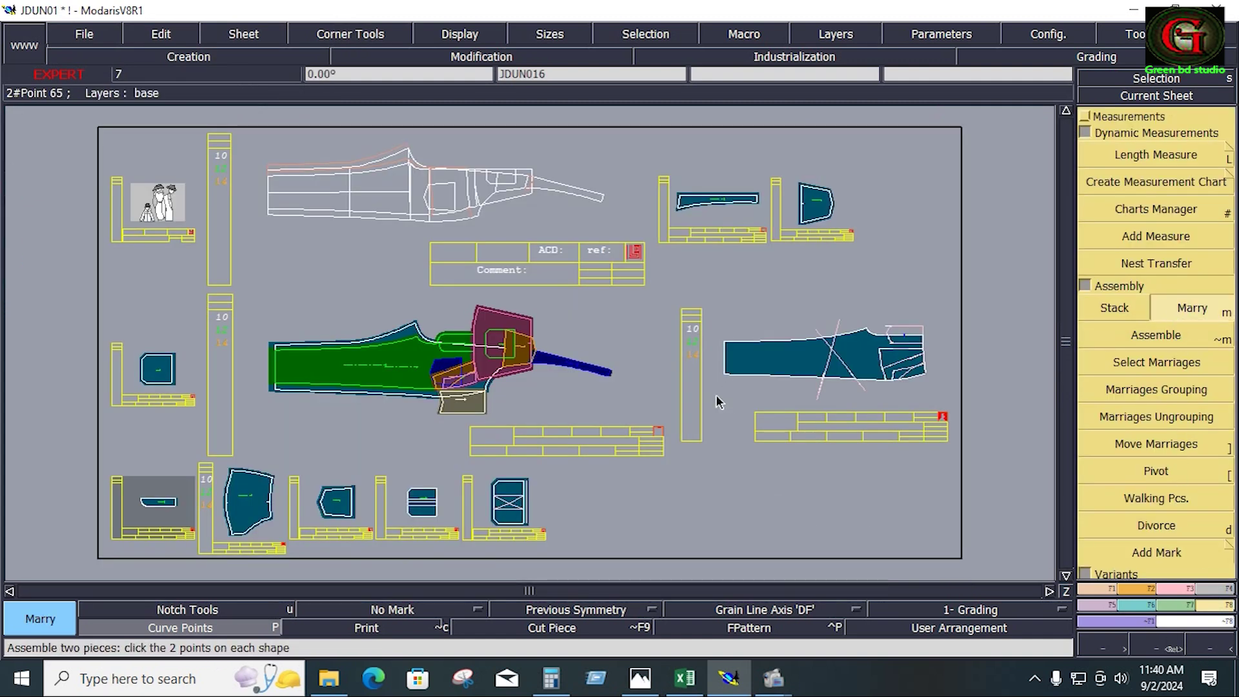
left_click(176, 504)
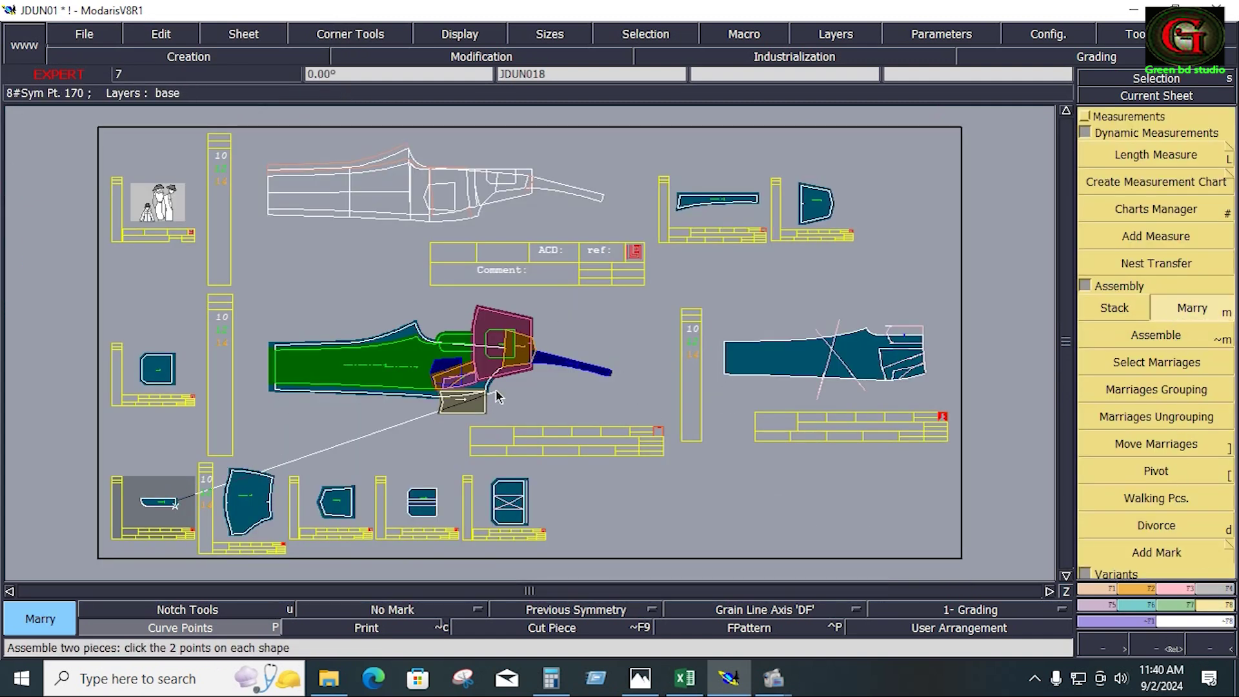
left_click(479, 352)
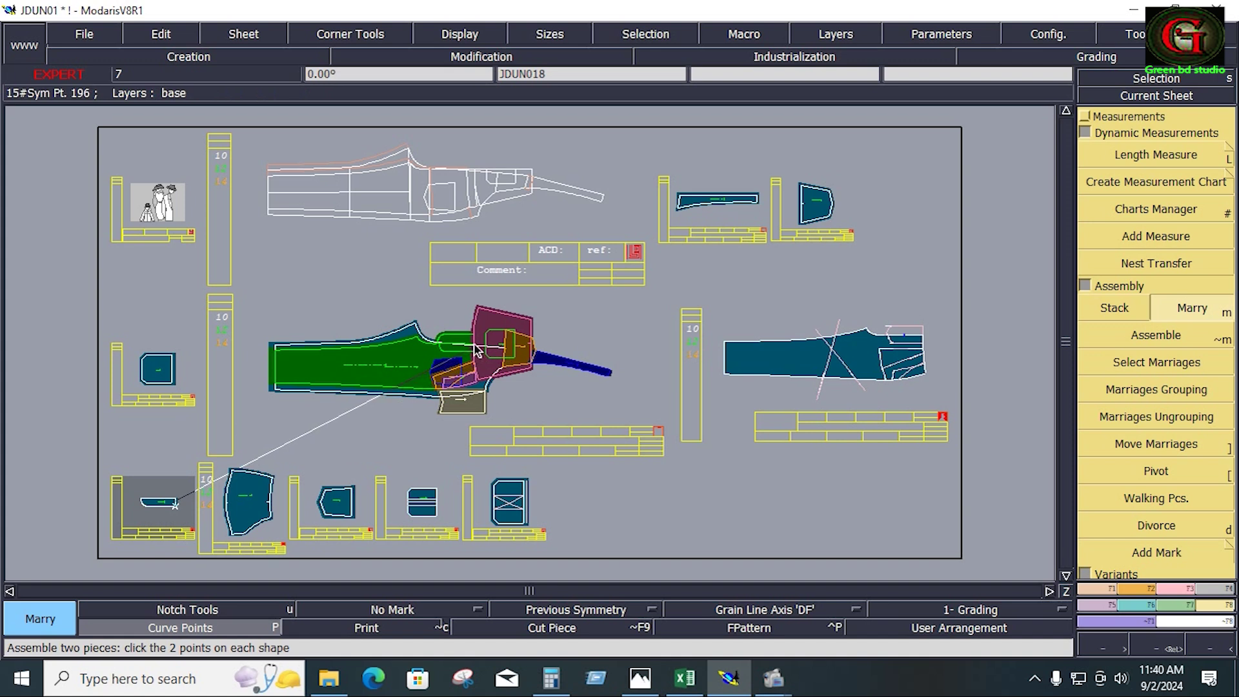
Shift the married purple piece lower so it sits along the curved fly edge.
key("z")
mouse_move(416, 303)
left_mouse_down()
mouse_move(464, 370)
mouse_move(508, 393)
left_mouse_up()
left_click(1167, 446)
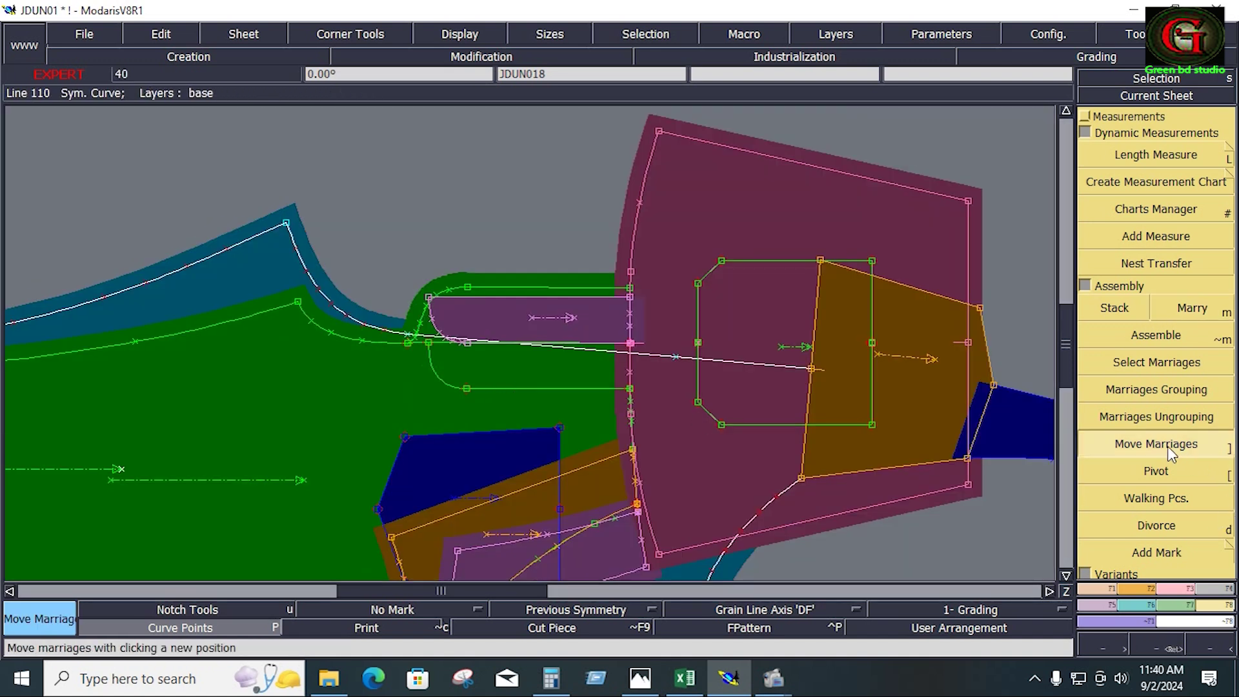
left_click(428, 298)
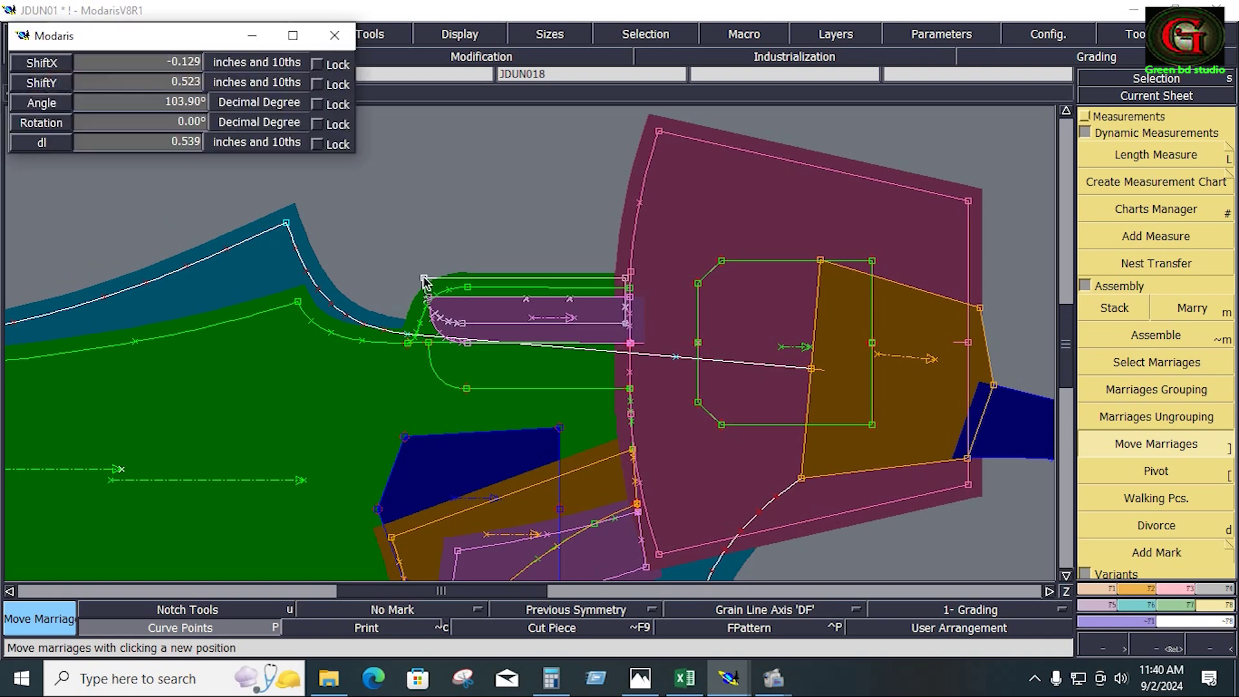
left_click(431, 351)
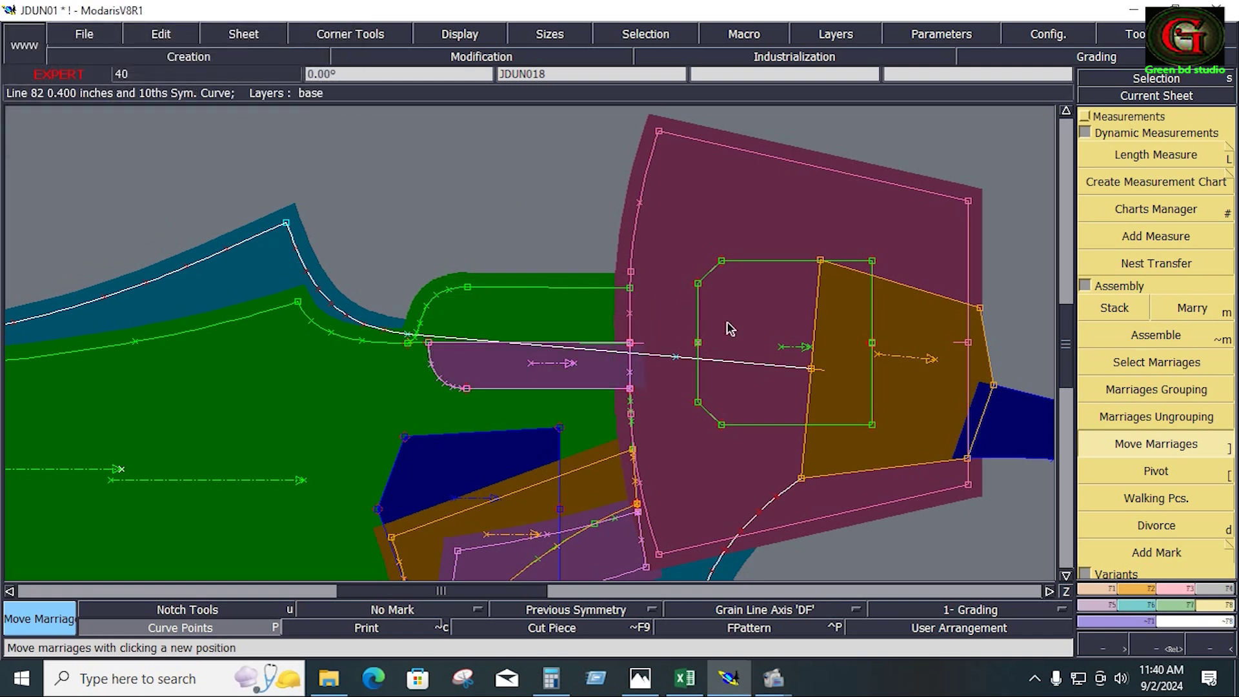
key("F12")
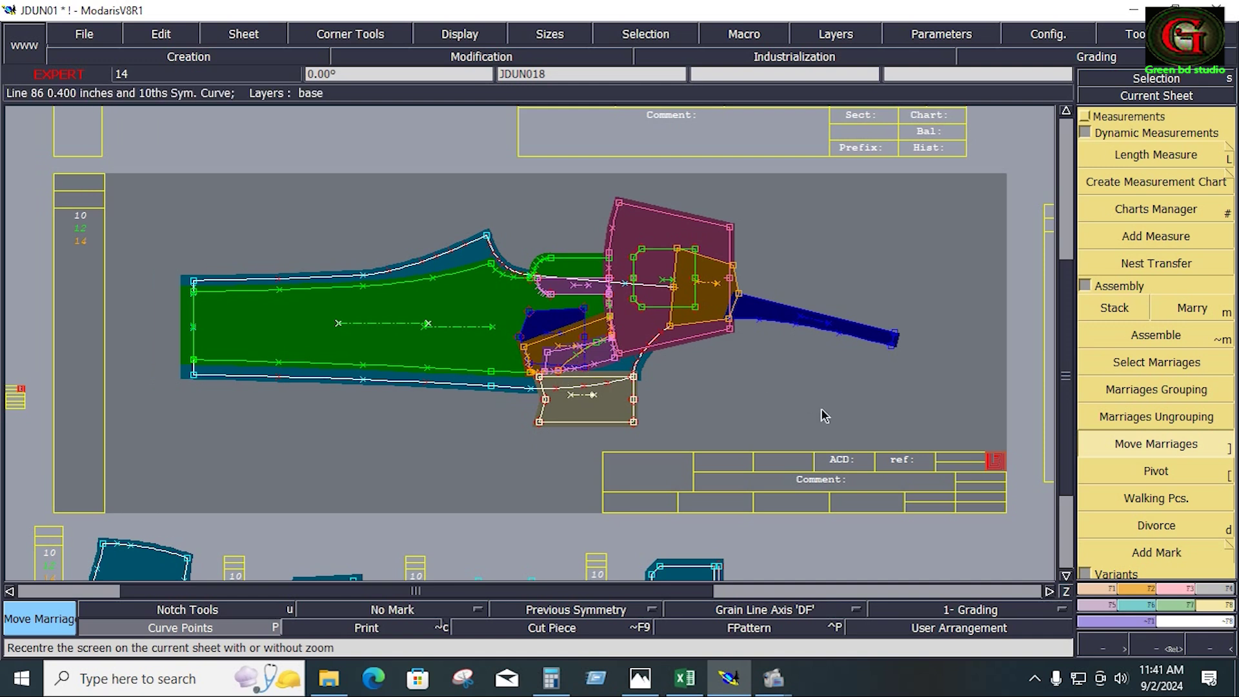
Arrange the sheets, save JDUN01 past the anomaly warning, and reopen the model.
key("Home")
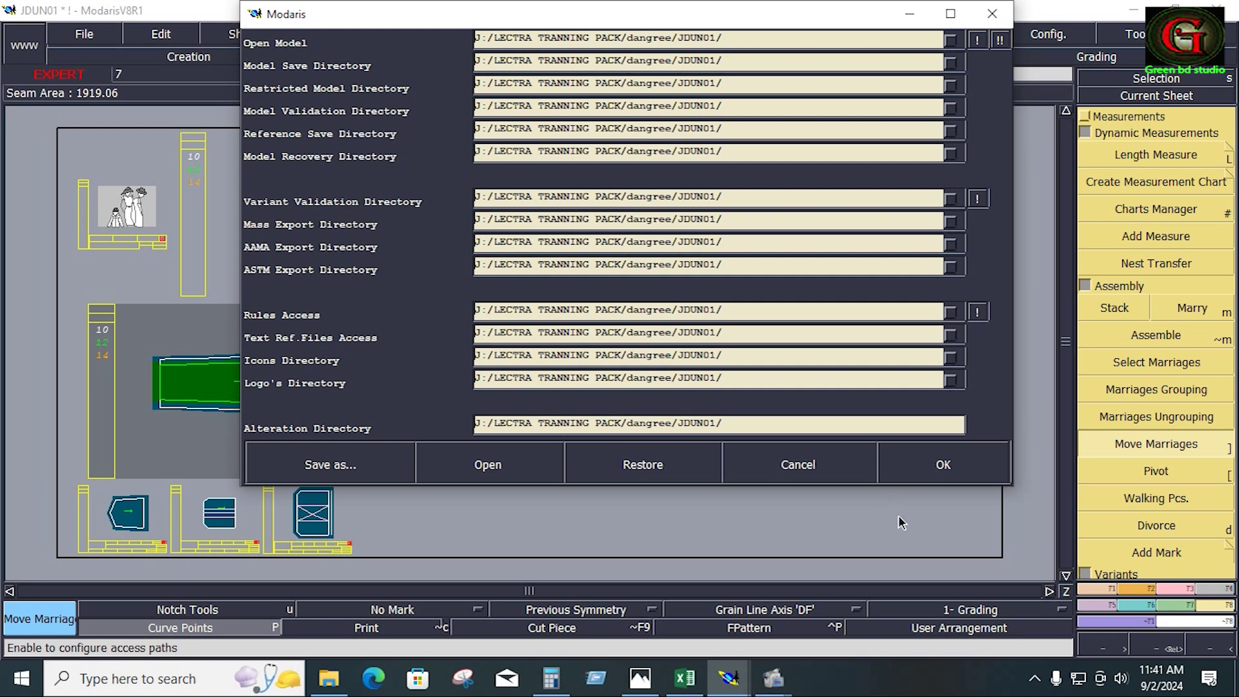
left_click(940, 476)
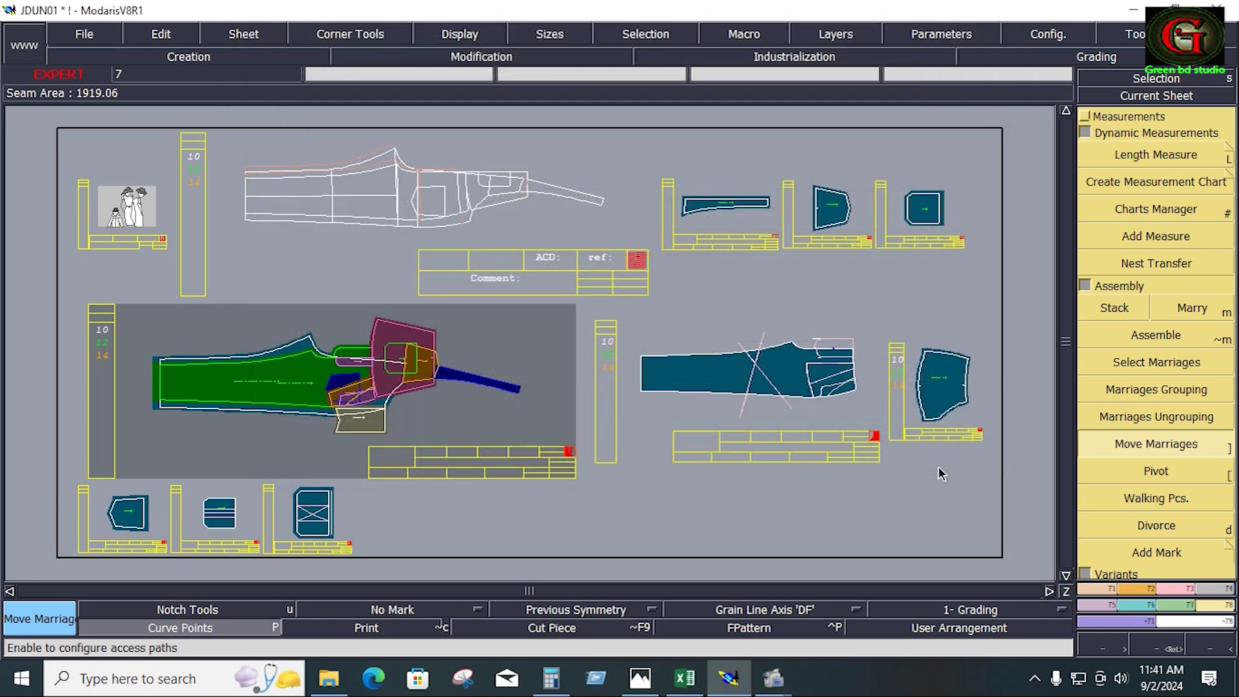
key("ctrl+s")
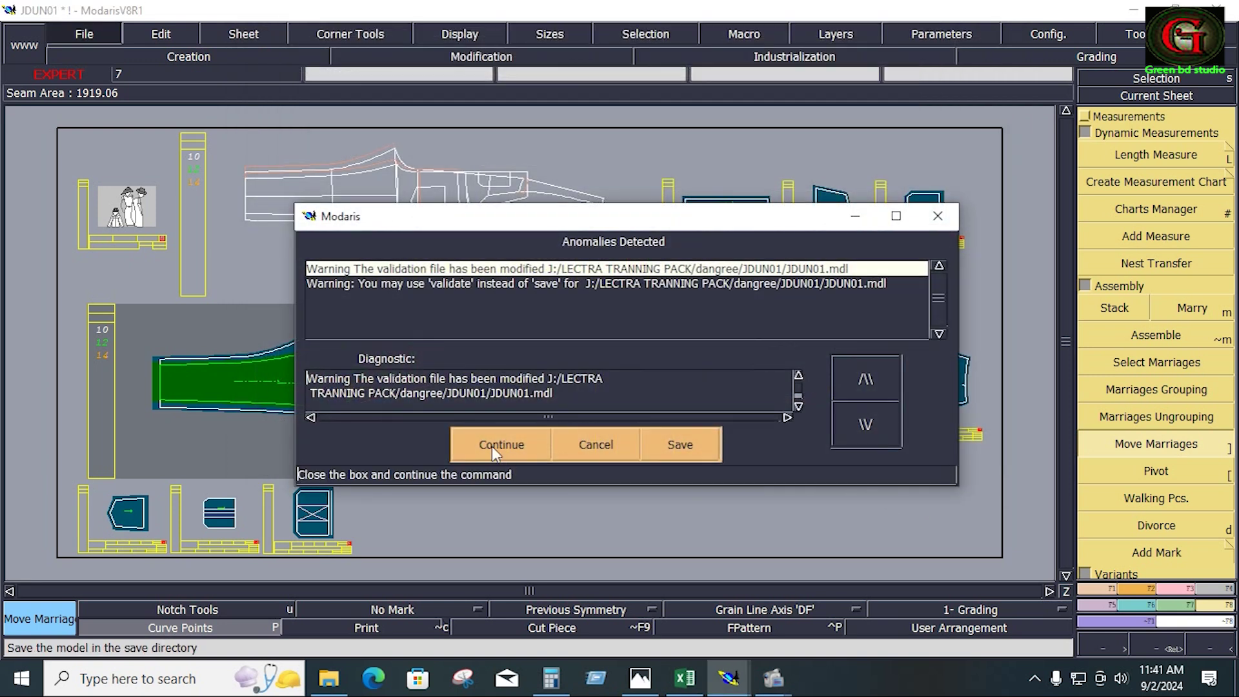
left_click(493, 448)
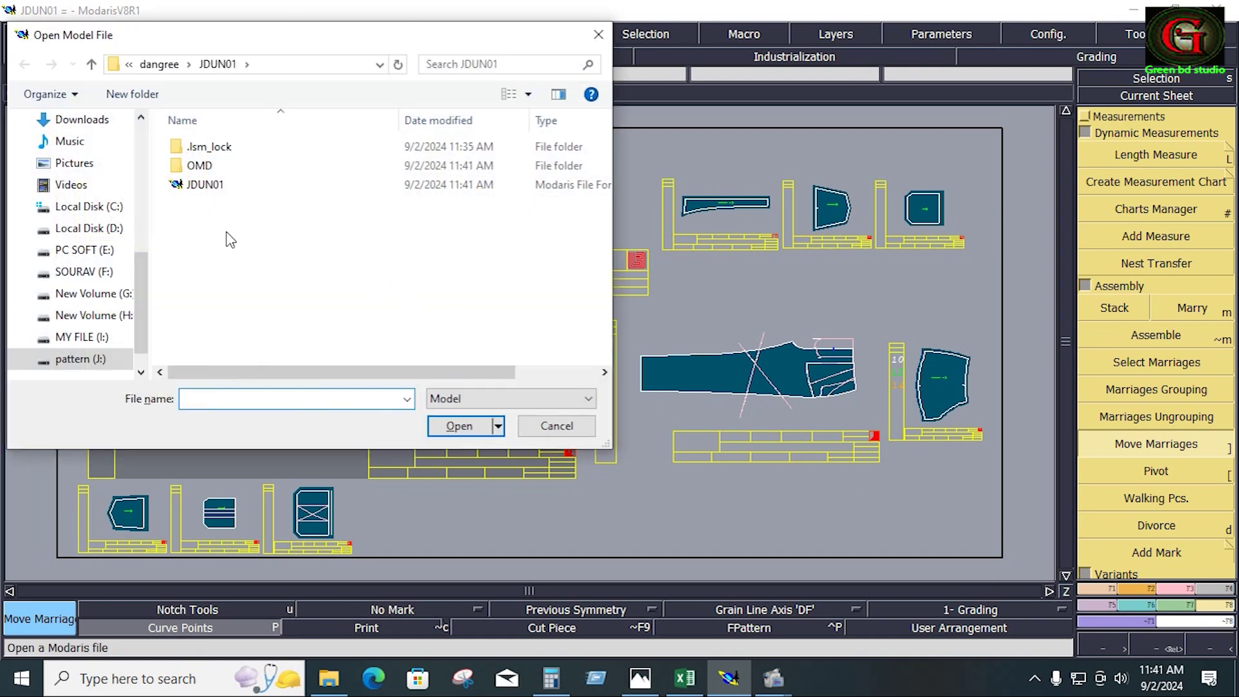
double_click(197, 189)
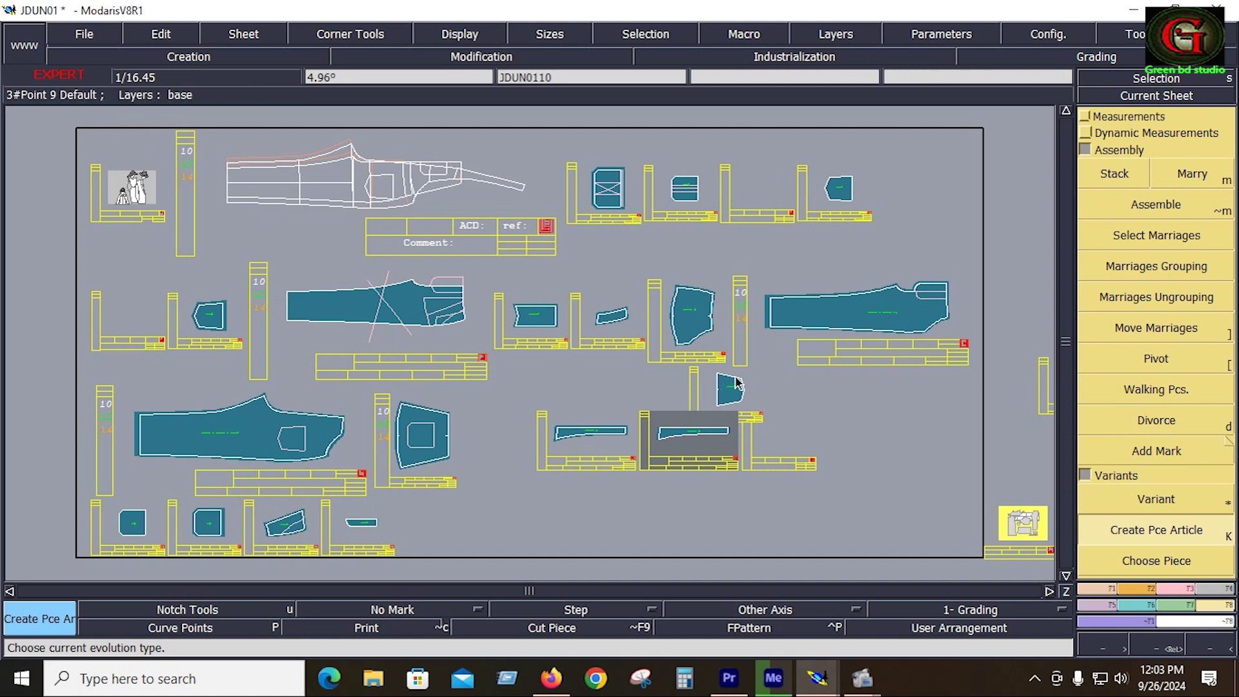
Delete both old article sheets from the desk and start a new variant.
left_click(518, 522)
left_click(455, 526)
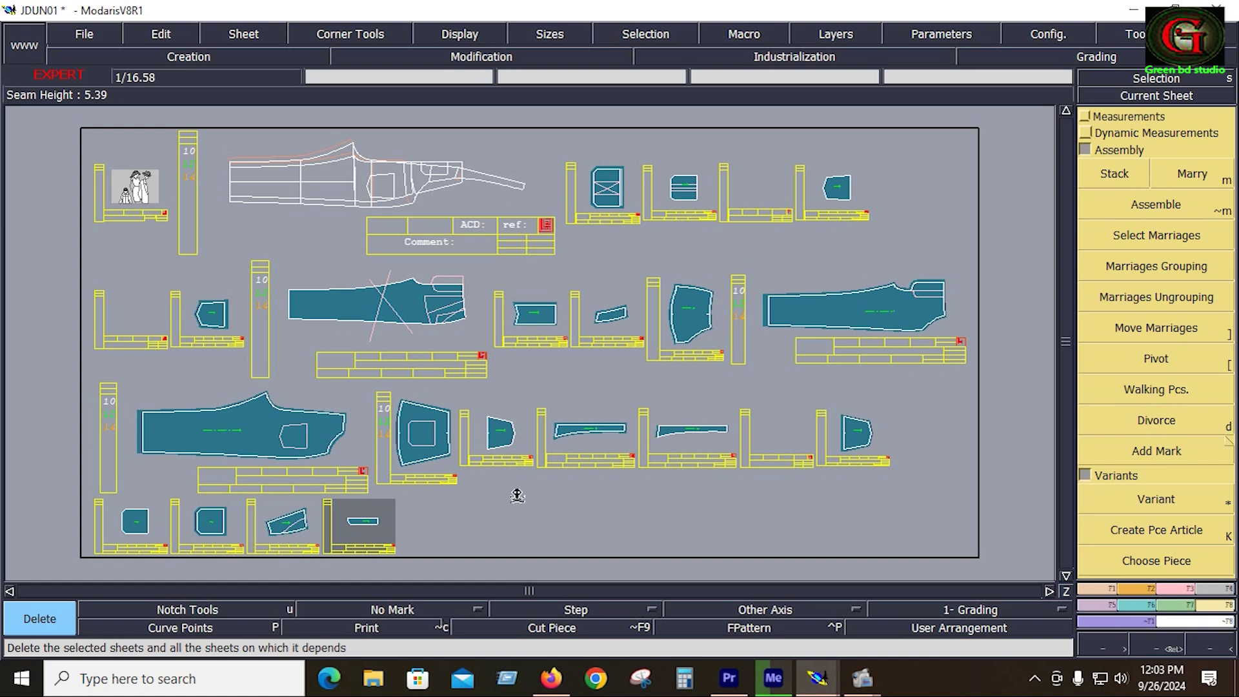
key("Escape")
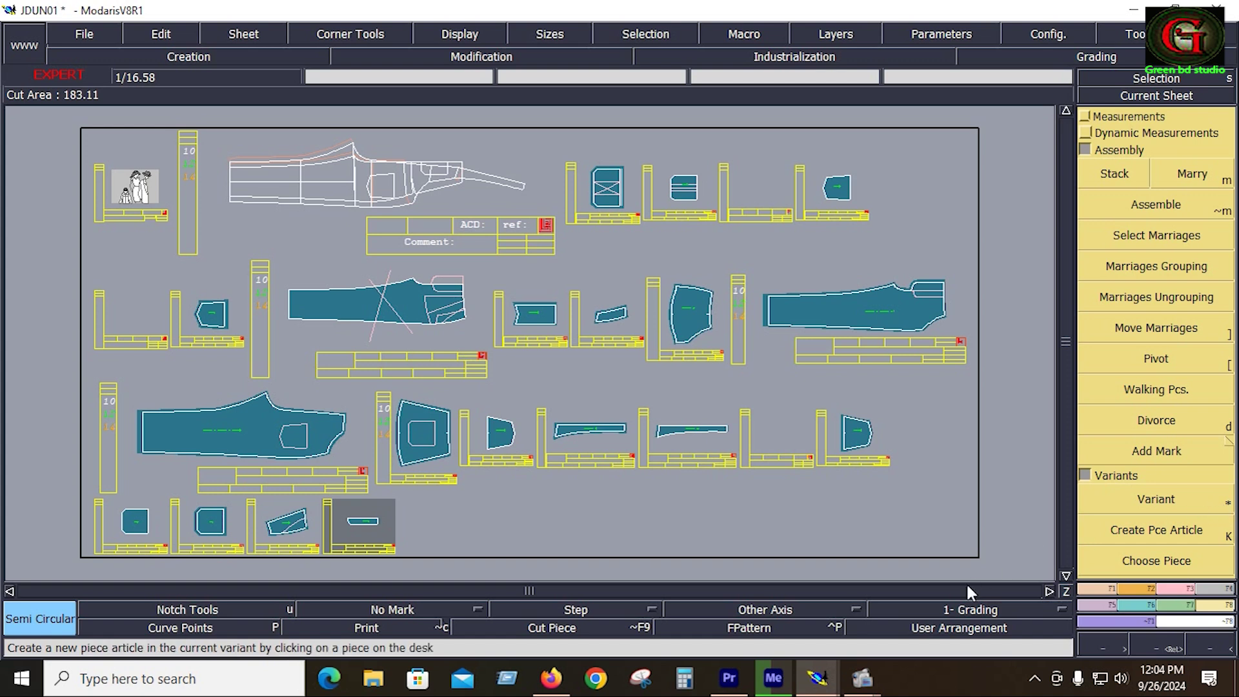
key("asterisk")
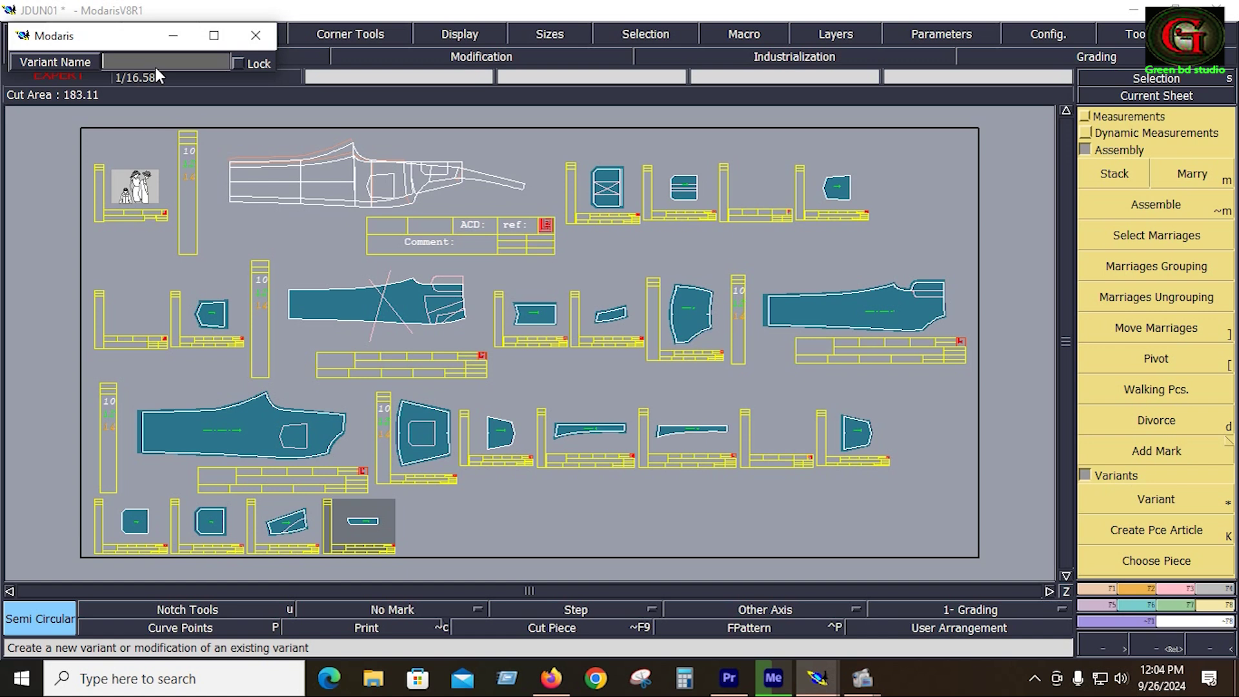
Name the new variant JDEUN01 and minimise its window.
type("JDEUN01")
key("Return")
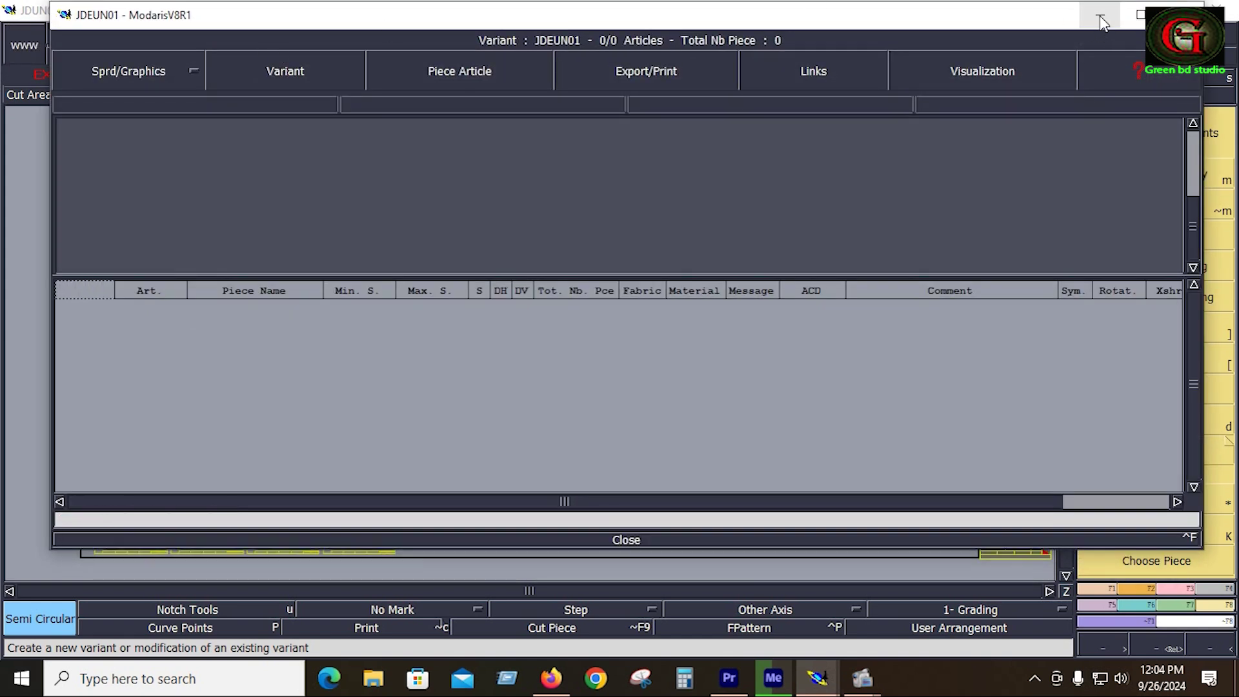
left_click(1100, 15)
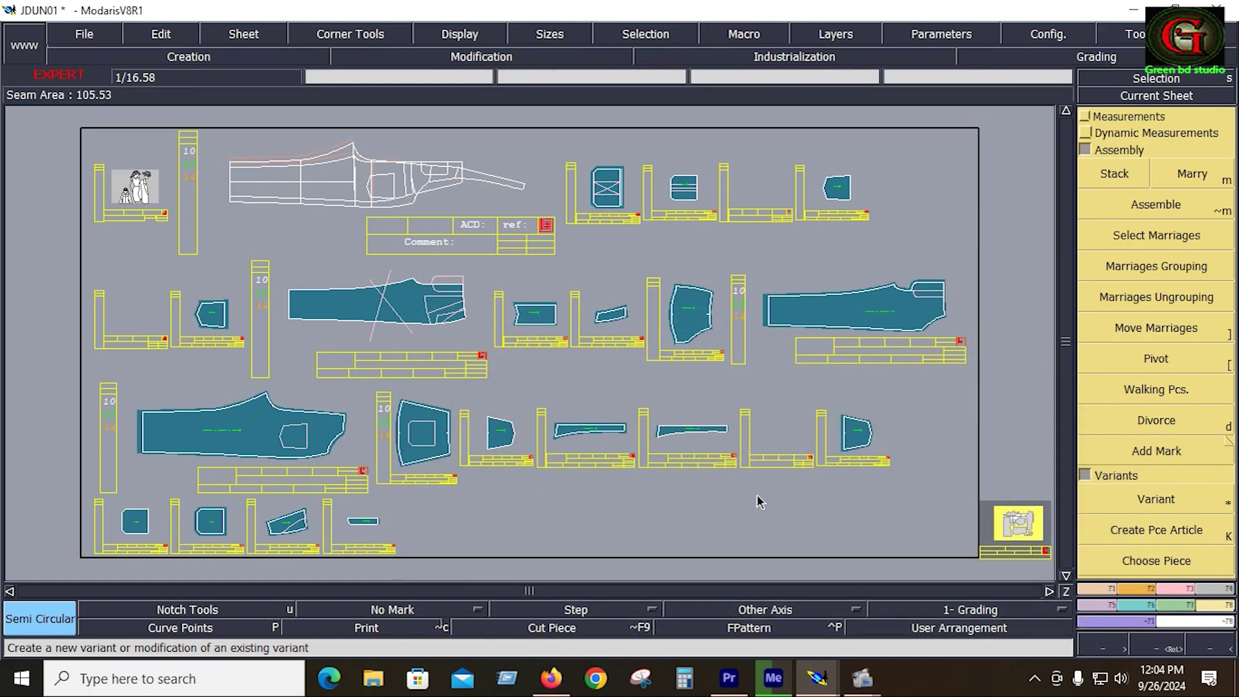
Add the desk's trouser pieces group by group as piece articles of JDEUN01.
left_click(1163, 531)
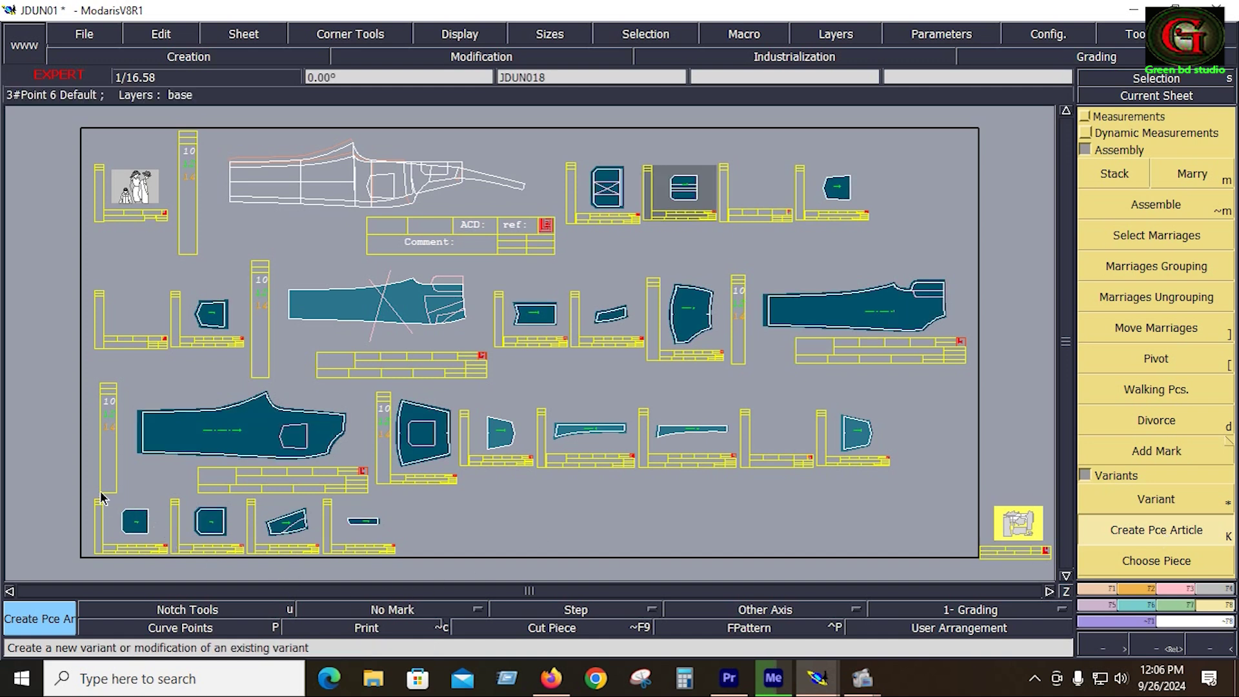
left_click_drag(102, 493, 238, 554)
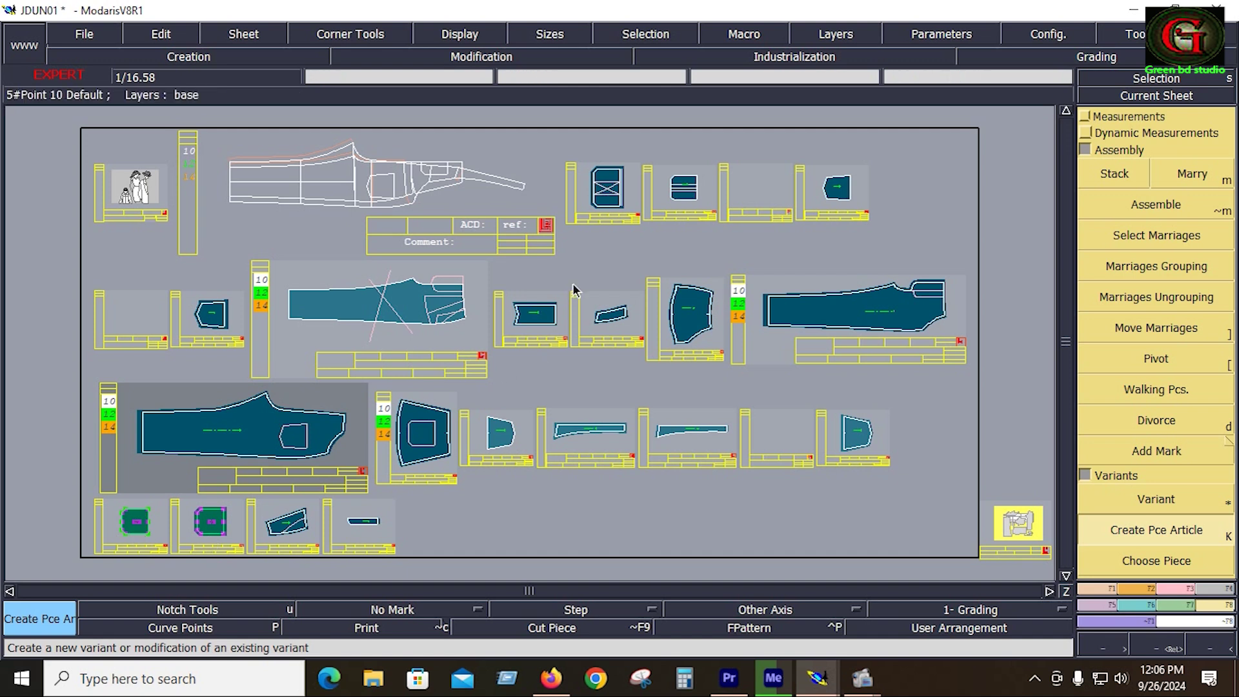
left_click_drag(562, 147, 713, 222)
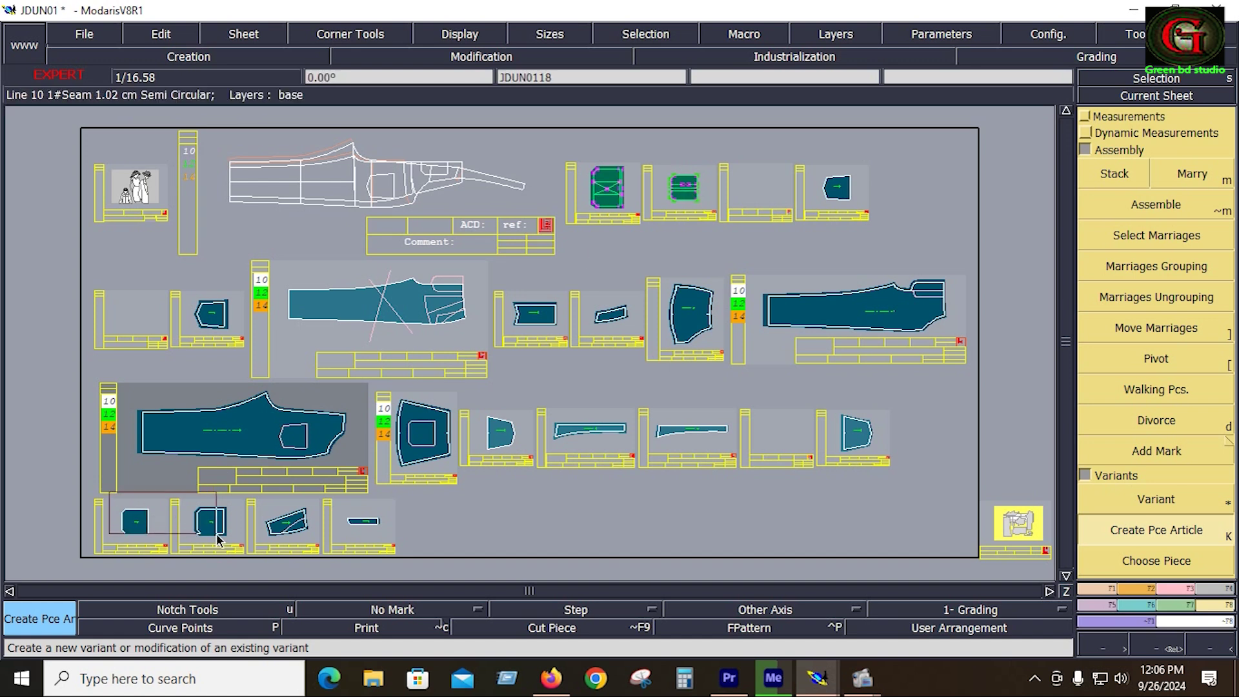
left_click_drag(217, 535, 219, 536)
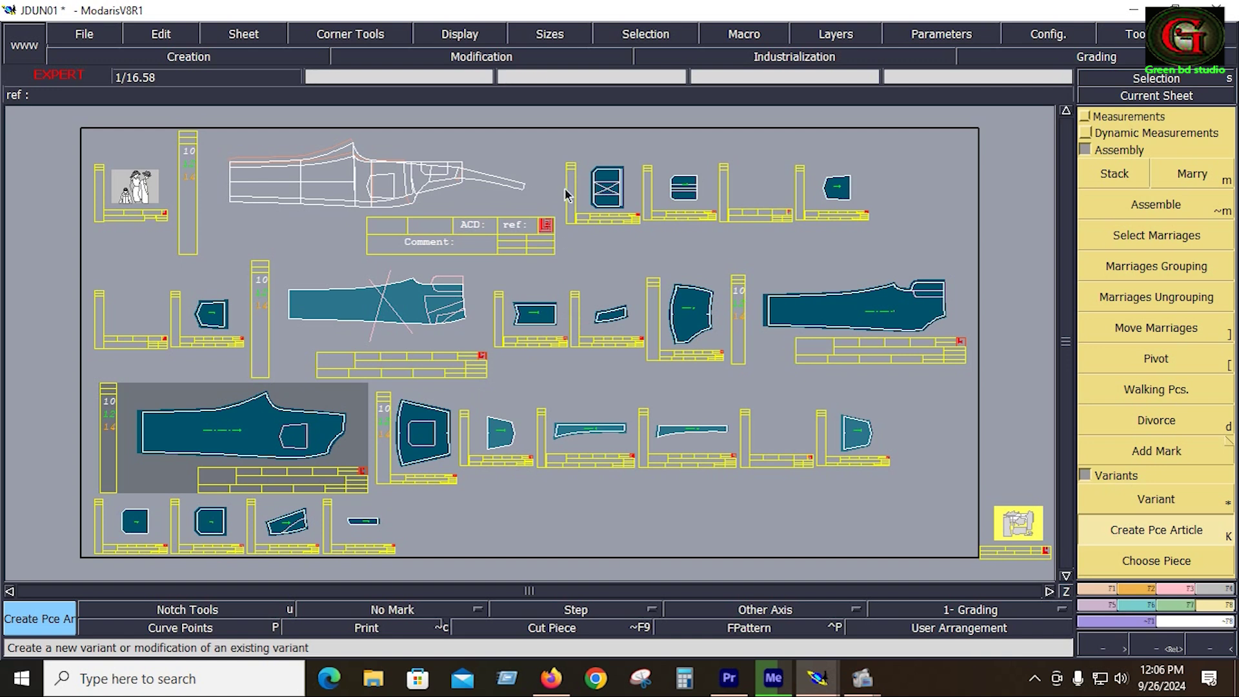
left_click_drag(565, 194, 713, 222)
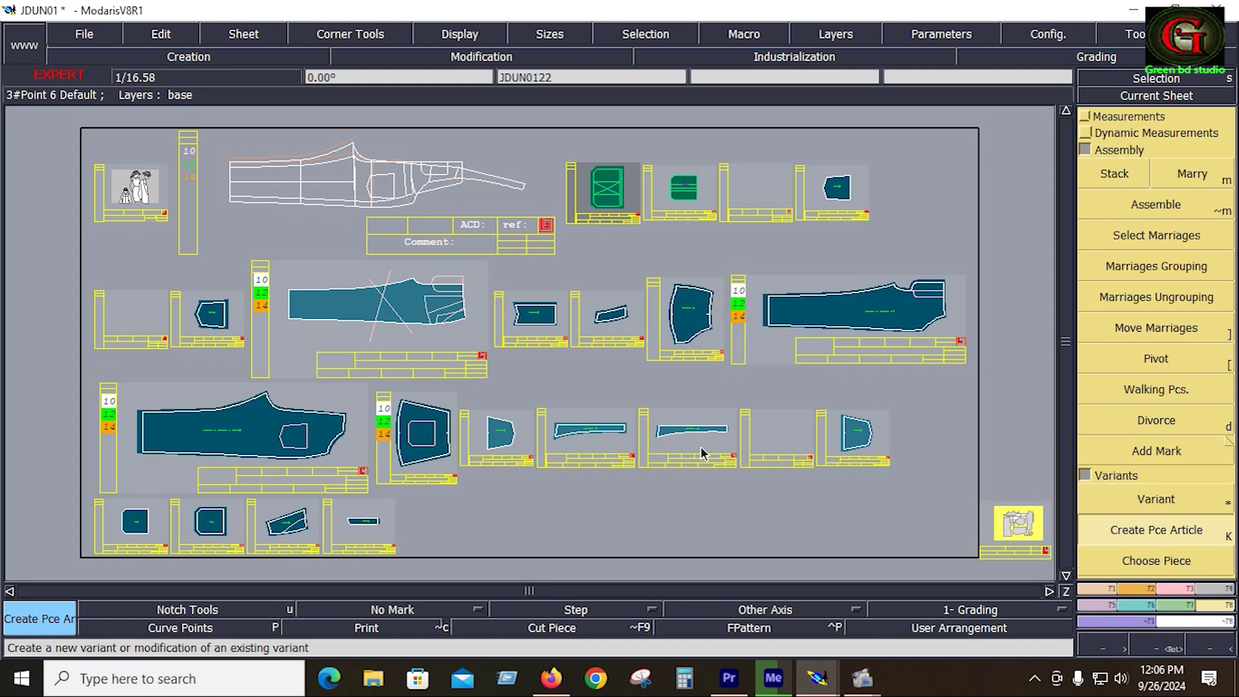
left_click(524, 436)
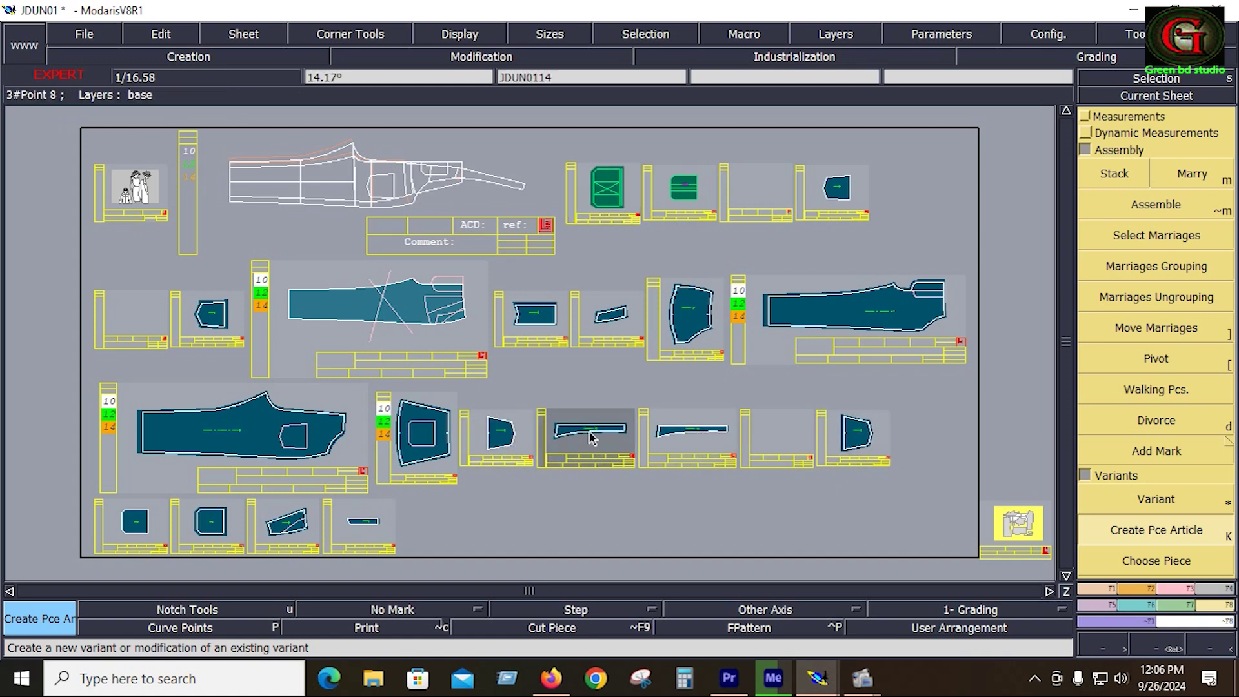
left_click(613, 519)
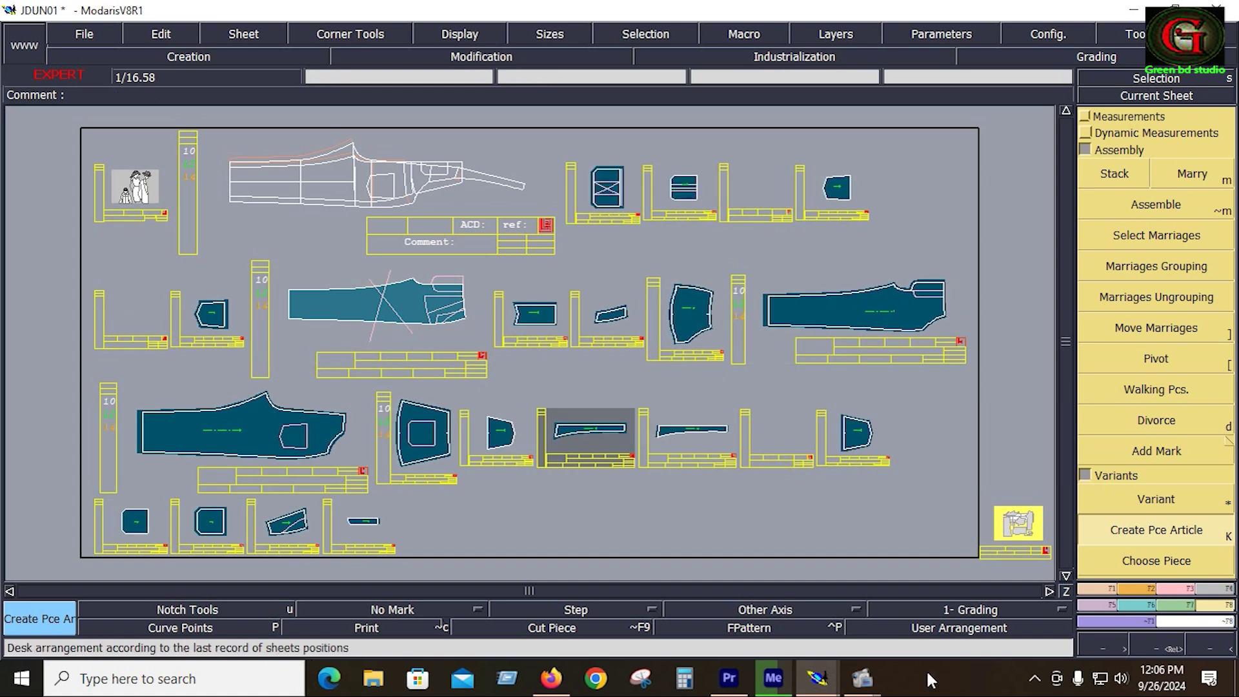
mouse_move(819, 678)
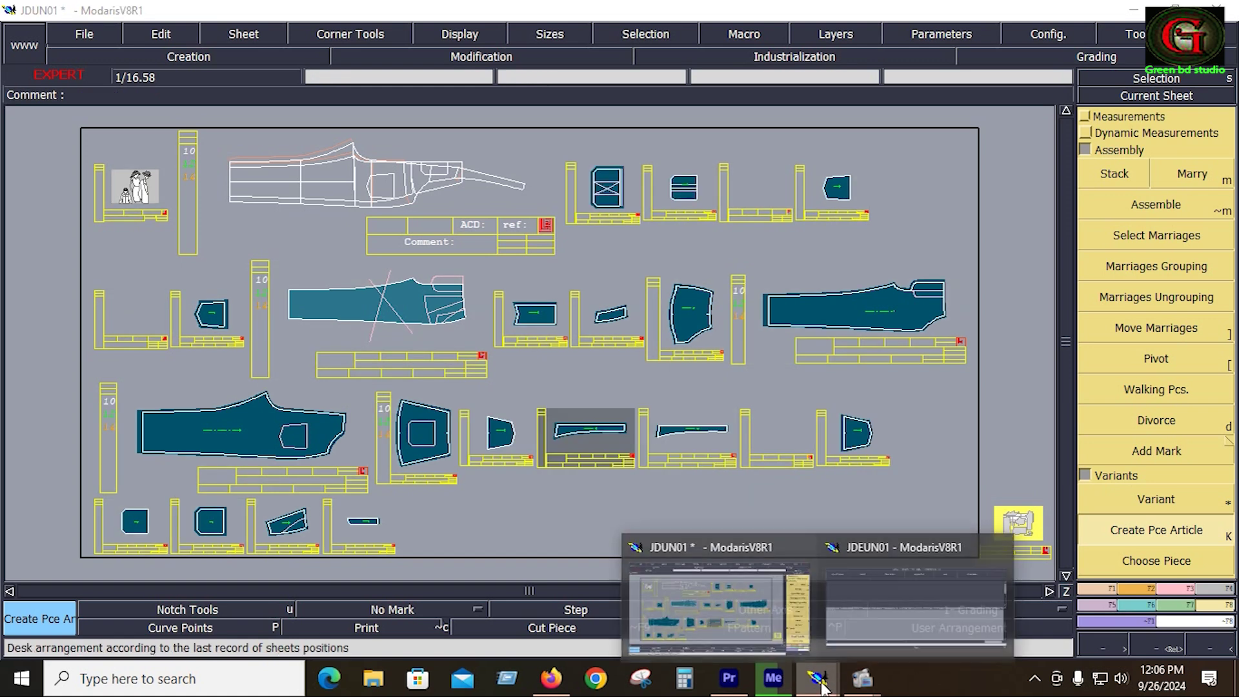
Toggle the Variant preview between selected articles and all 18 pieces.
left_click(856, 635)
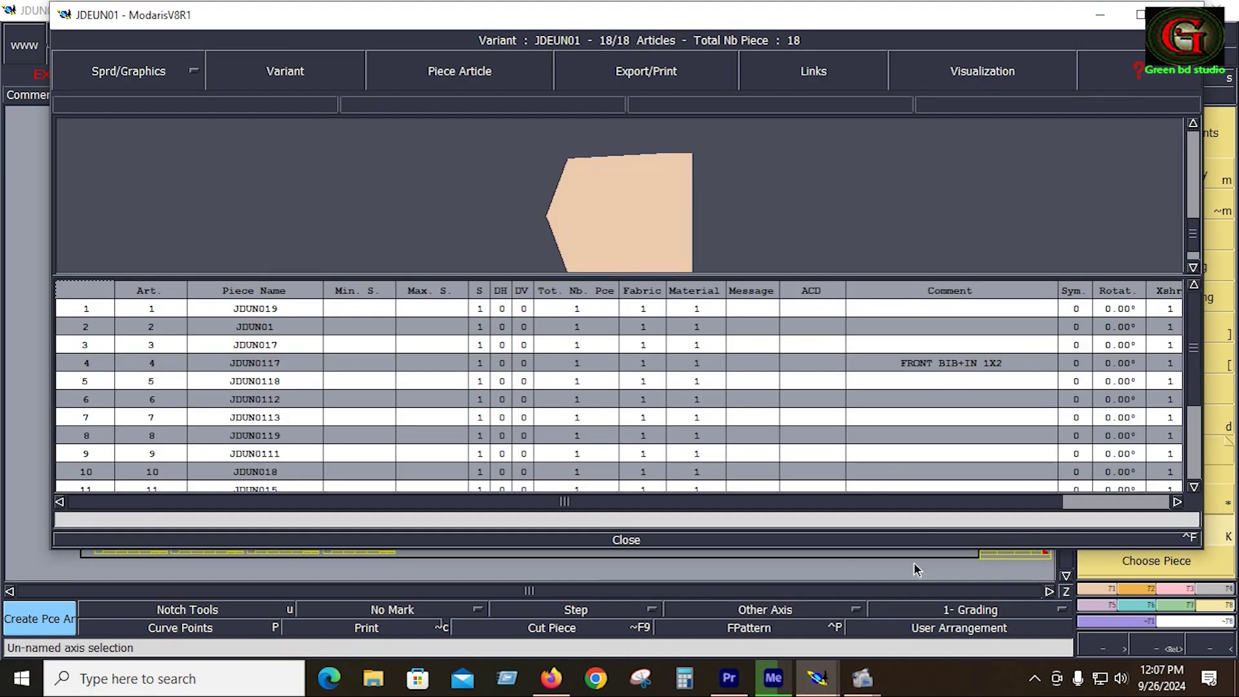
left_click(896, 178)
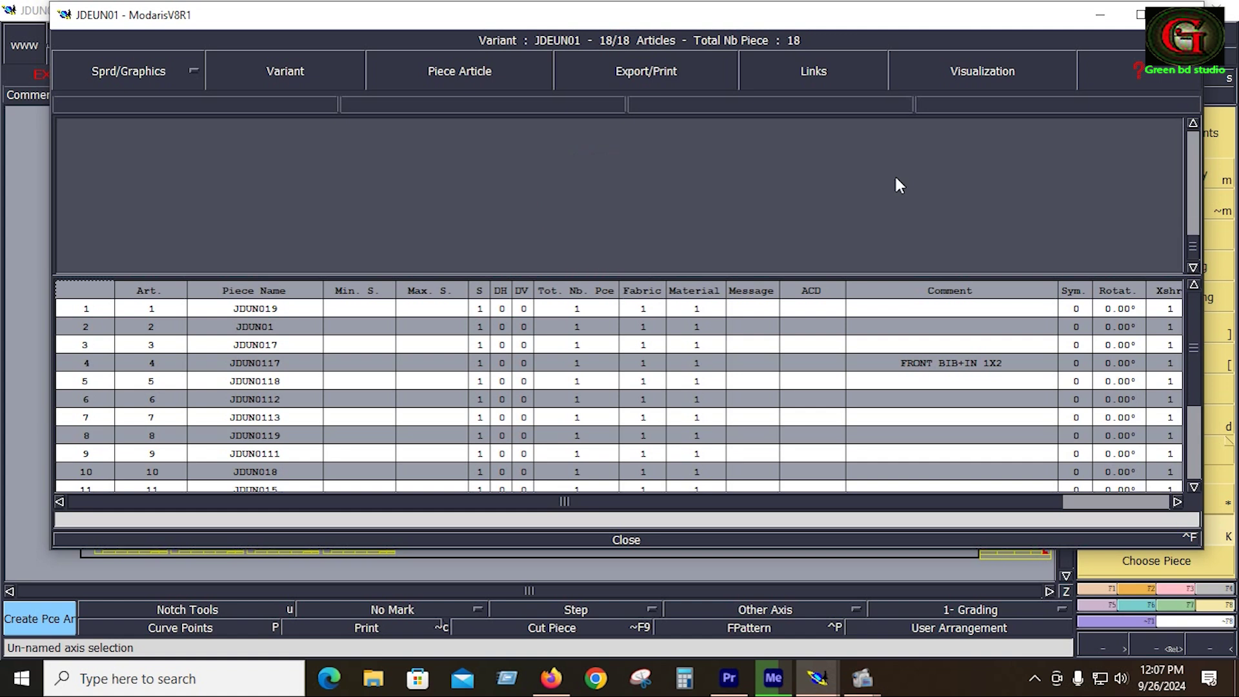
left_click(981, 71)
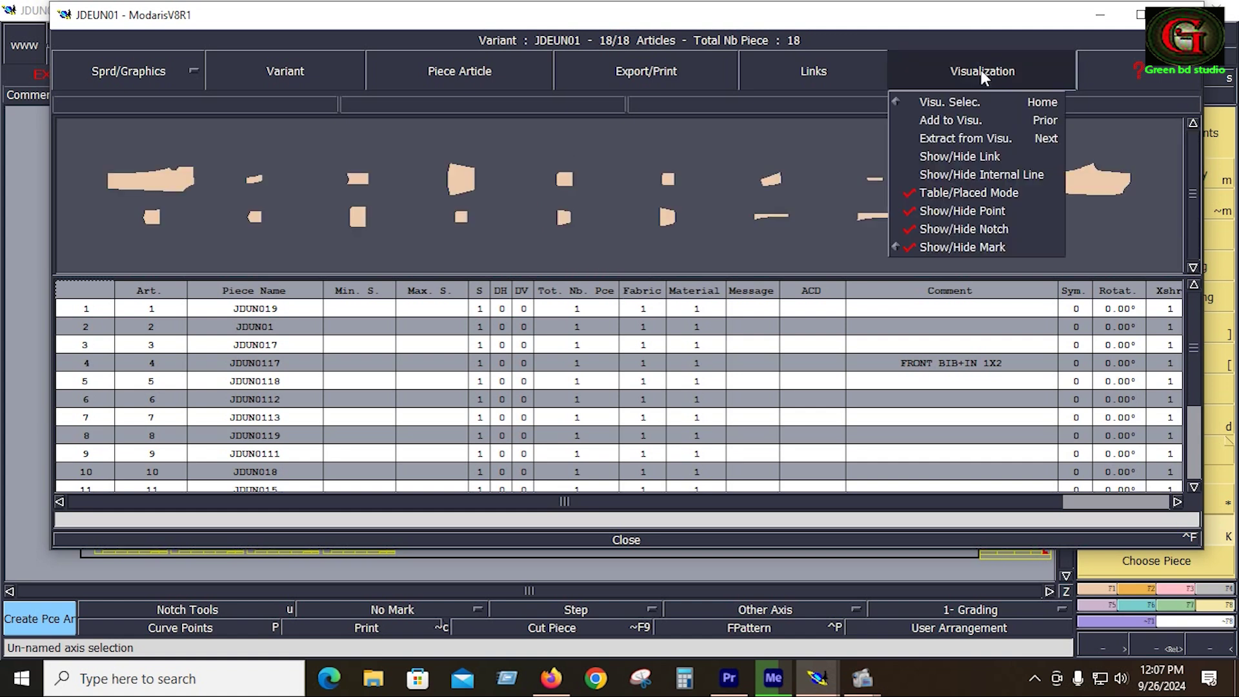
left_click(935, 102)
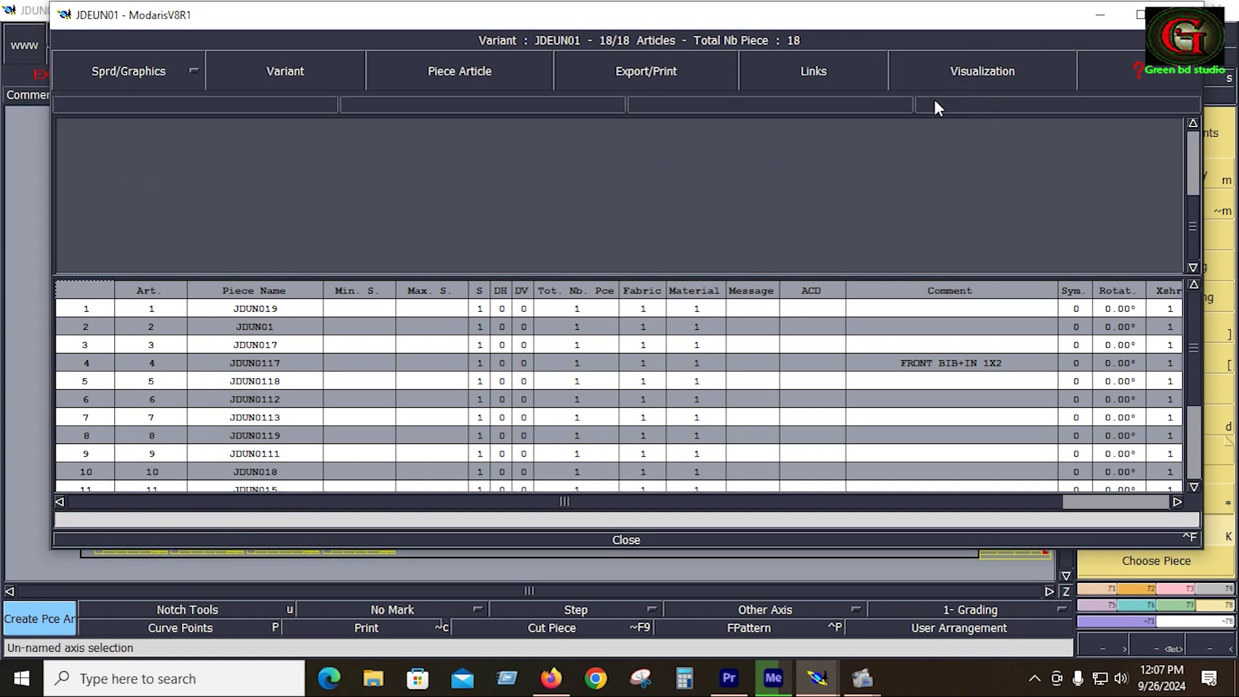
left_click(969, 75)
left_click(949, 100)
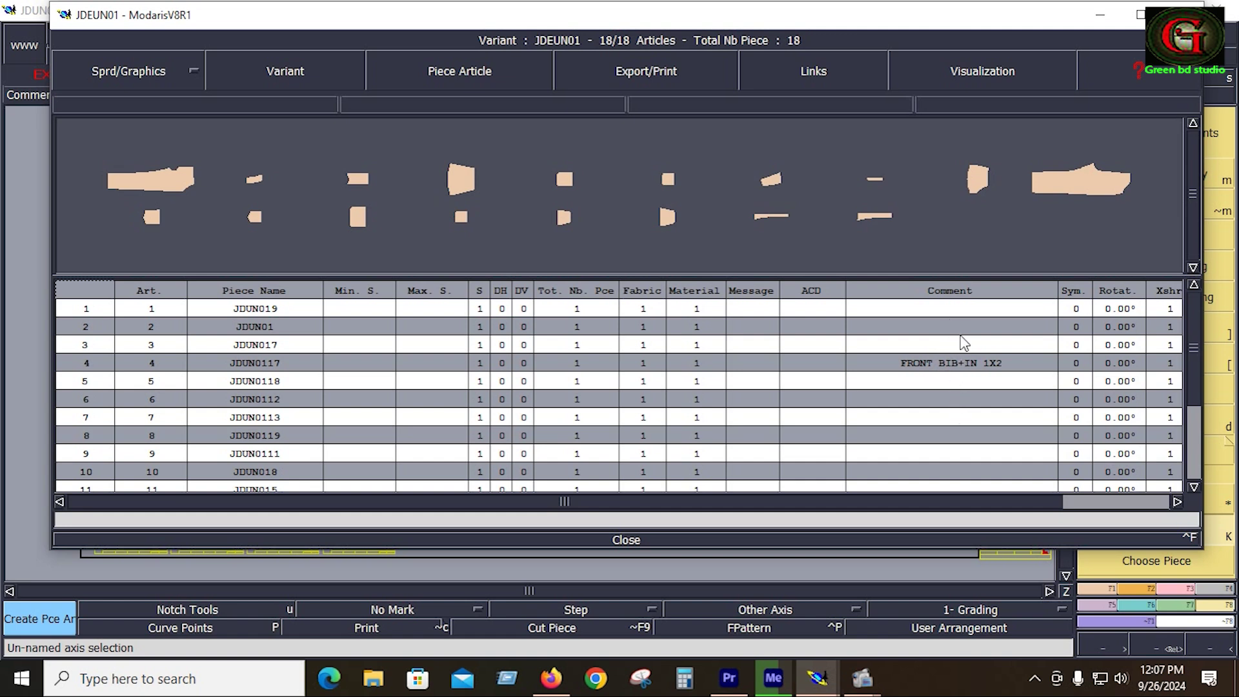
Comment the first two articles FRONT 1X2 and FR FA 1X2, then scroll to shrinkage columns.
left_click(945, 309)
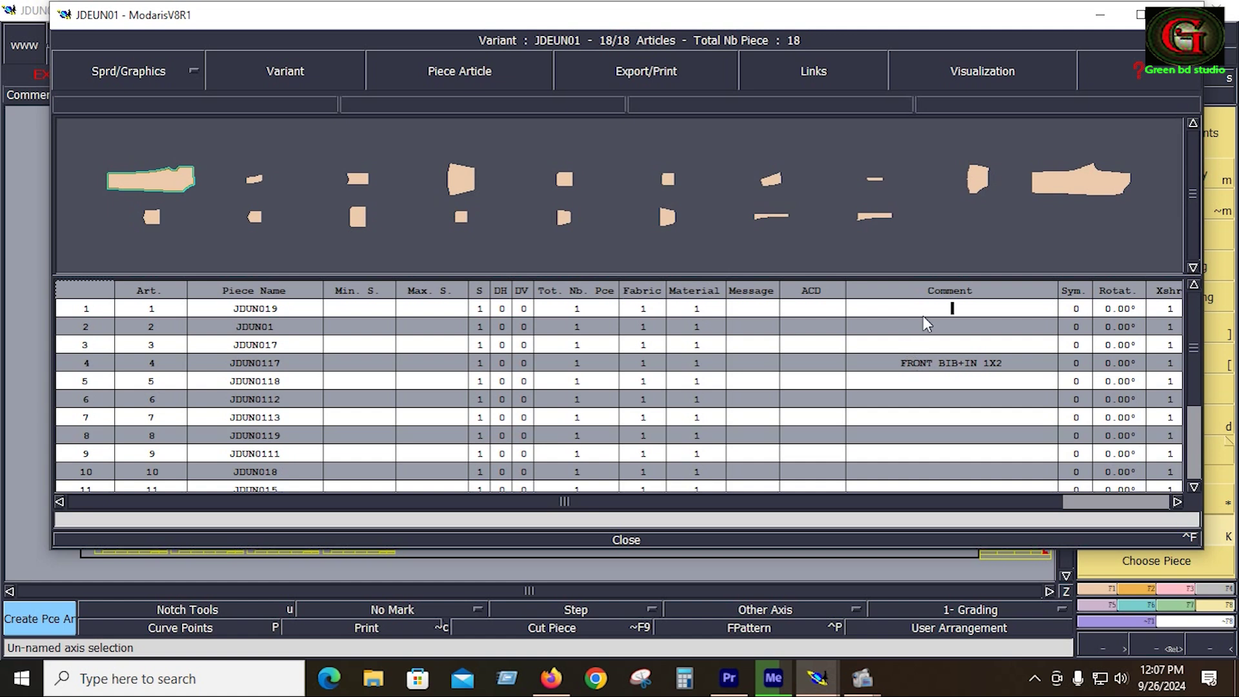
type("F")
type("RO")
type("NT ")
type("1X2")
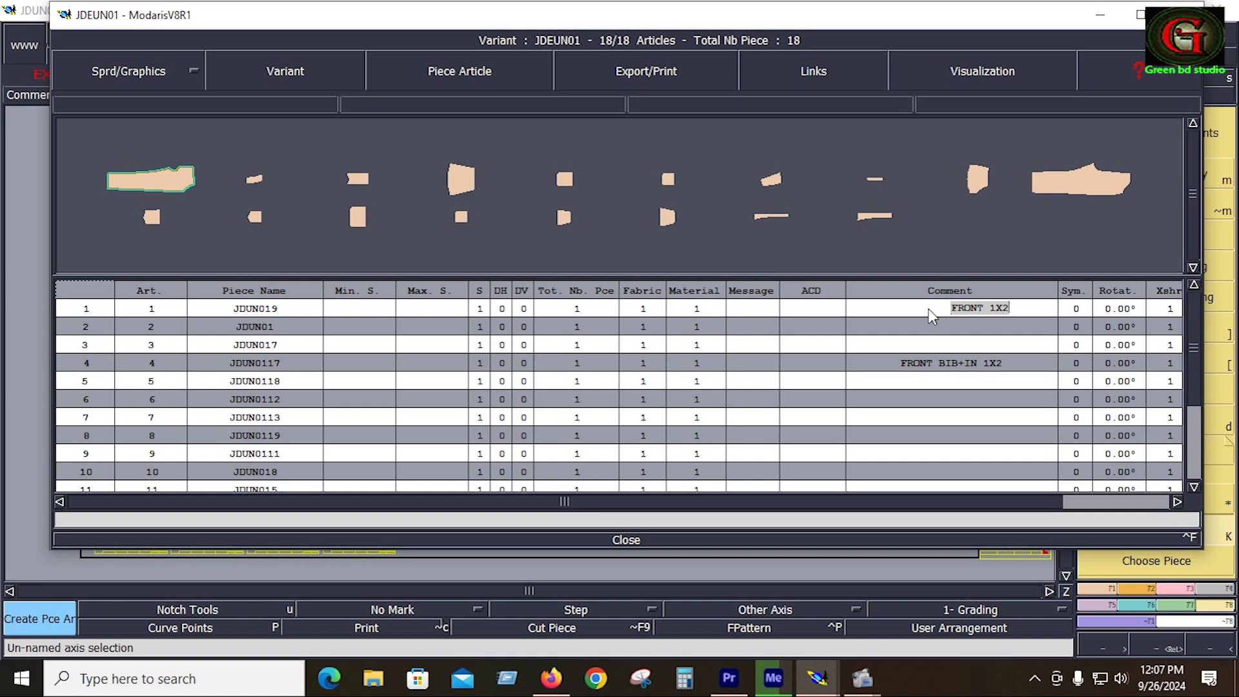
key("Return")
left_click(952, 325)
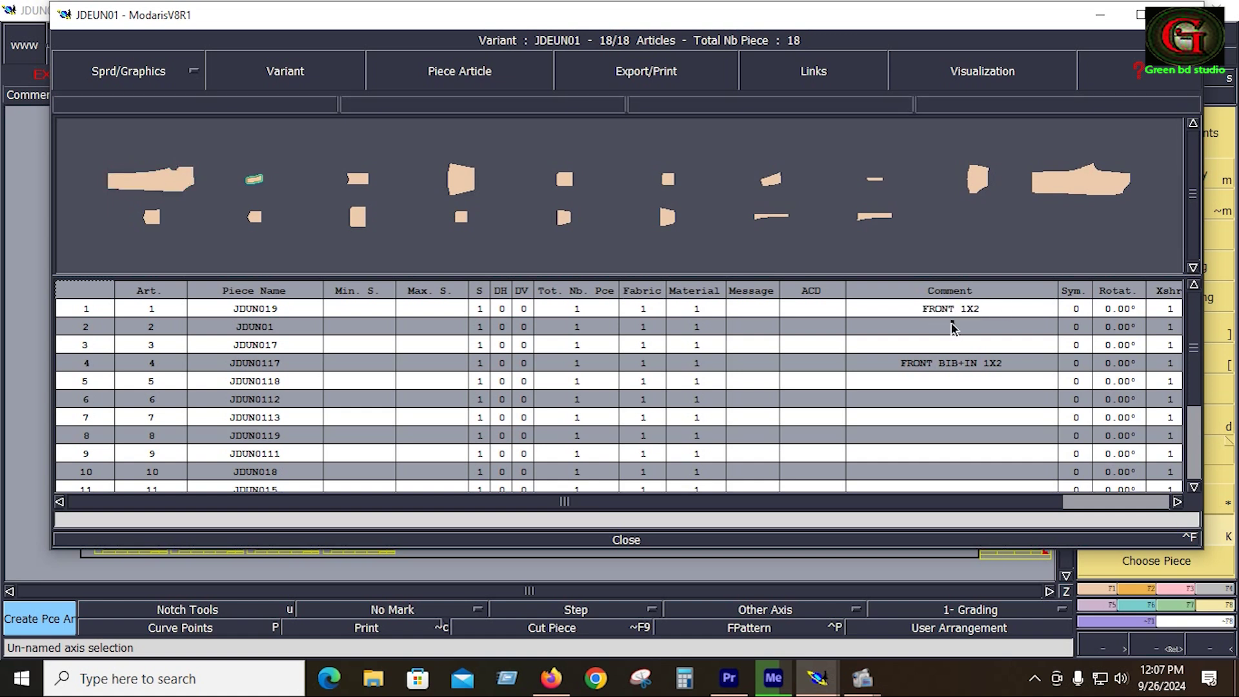
type("F")
type("R F")
type("A 1X")
type("2")
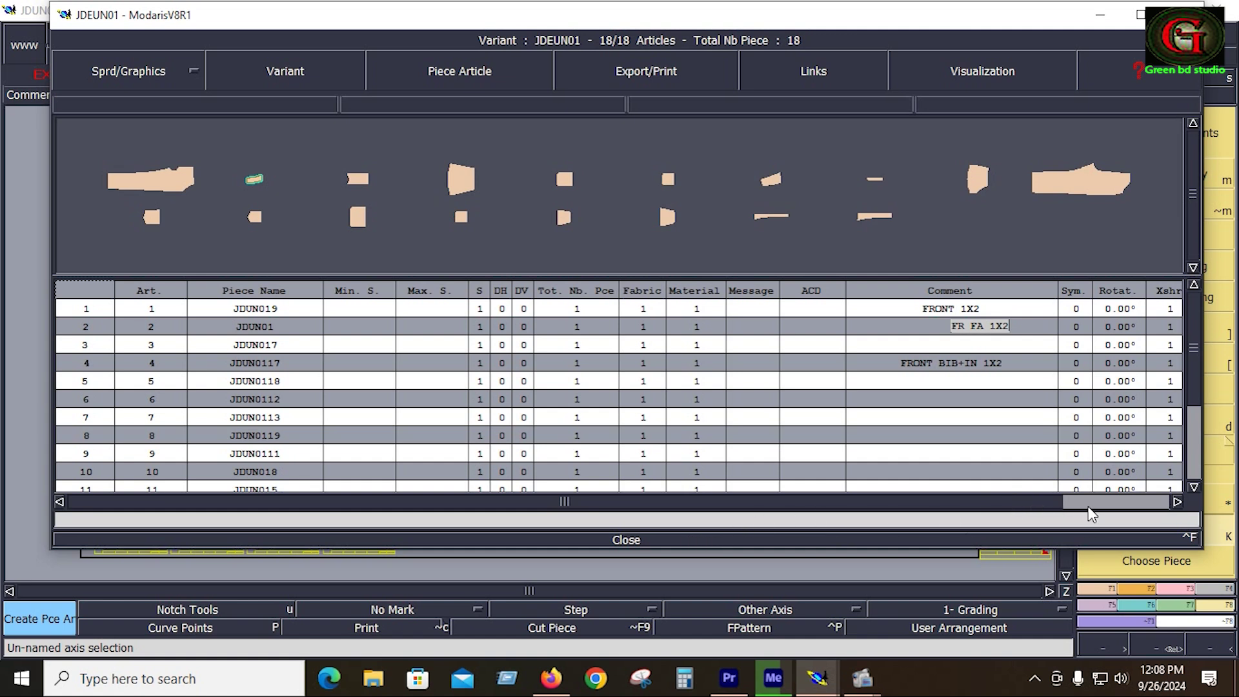
left_click(1175, 502)
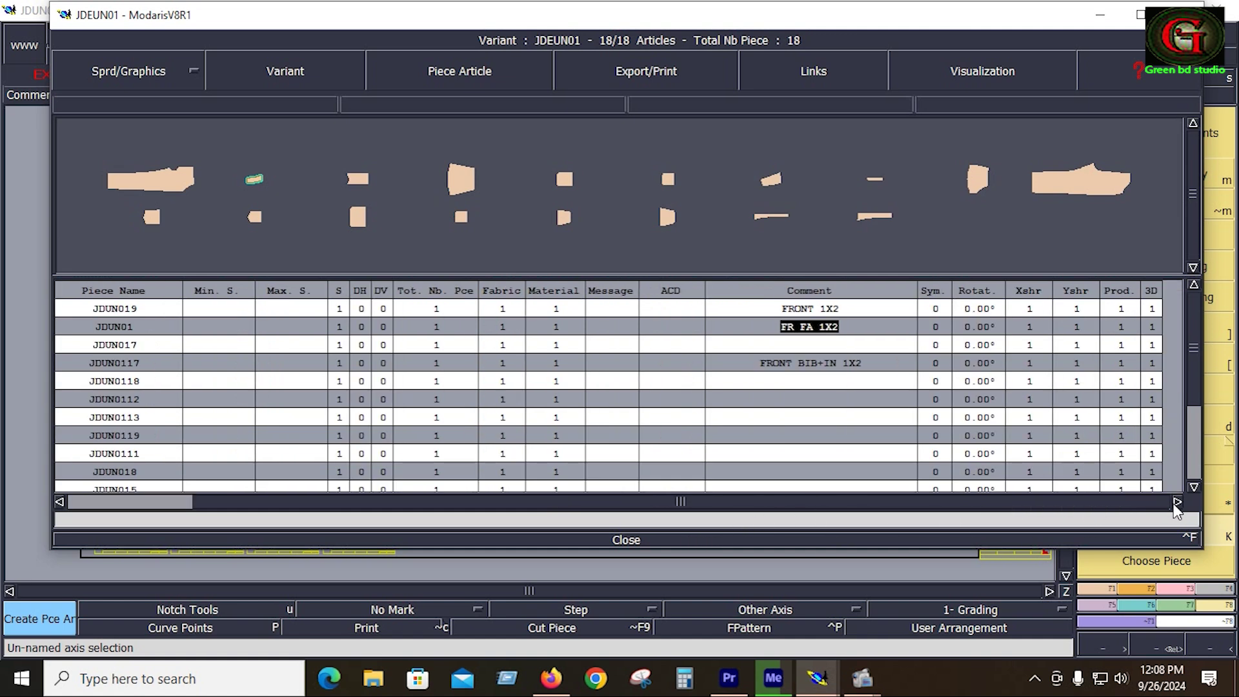
left_click(1176, 502)
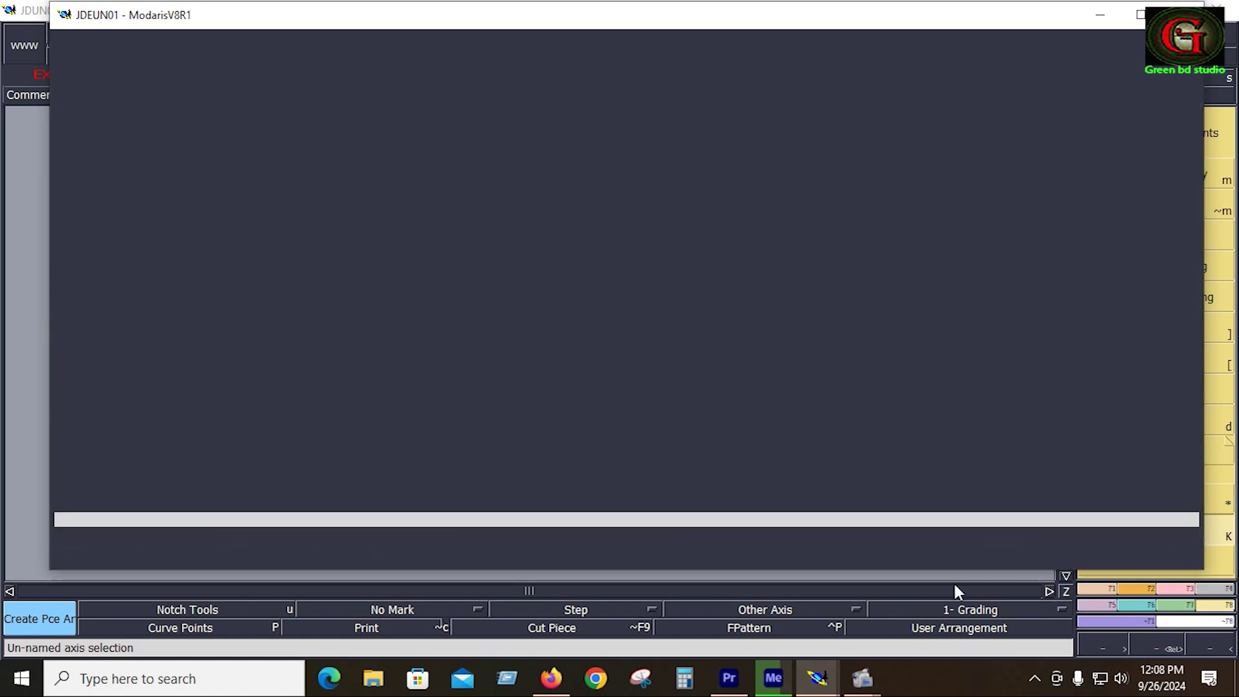
Switch the sheet scale unit to % Scale, then bring the JDEUN01 Variant table back to front.
left_click_drag(950, 550, 963, 604)
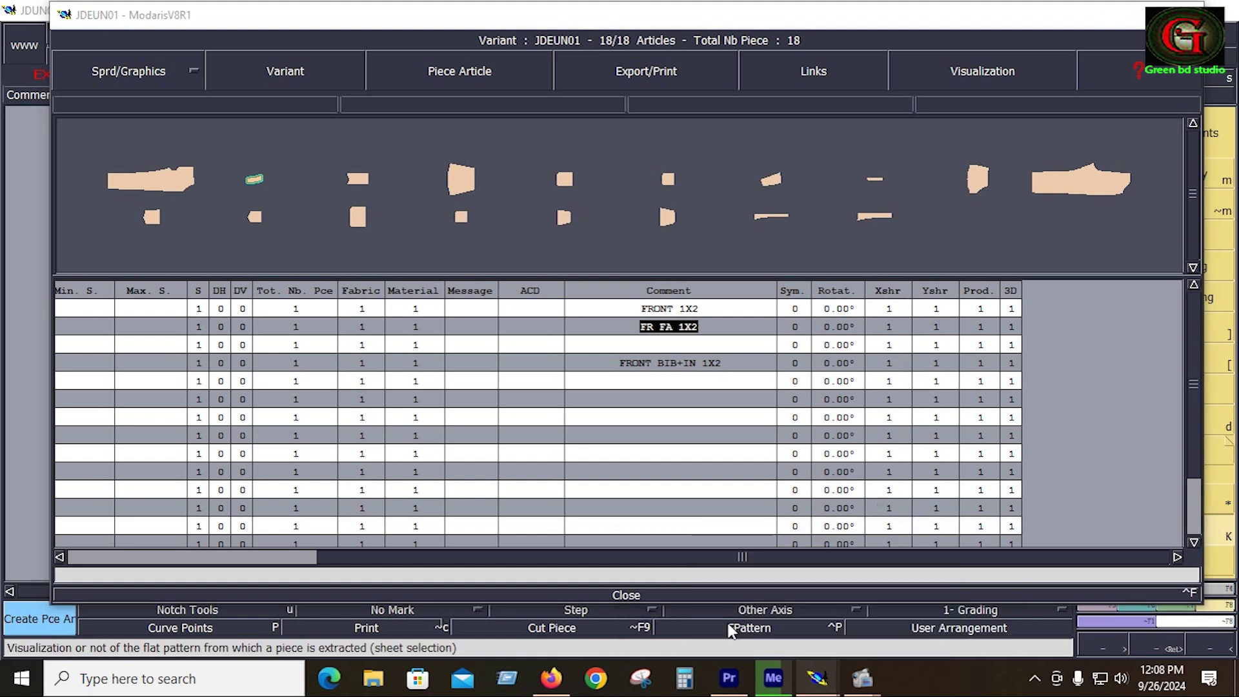
left_click(1099, 14)
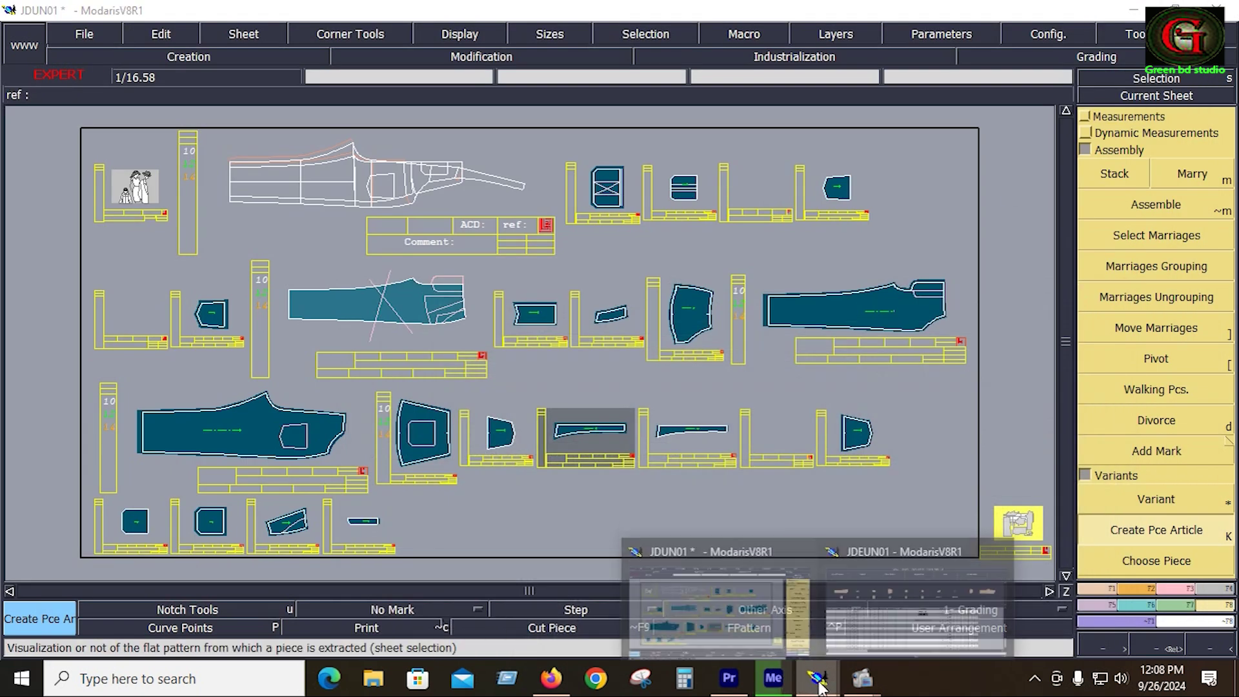
left_click(713, 617)
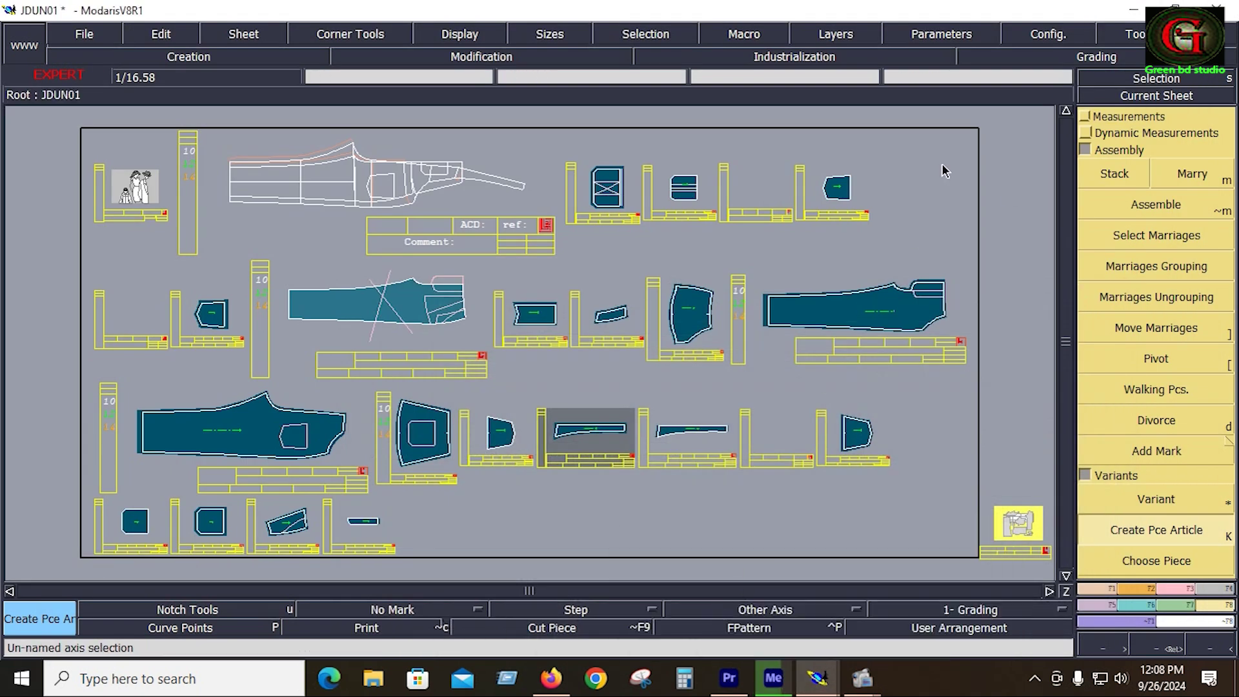
left_click(939, 36)
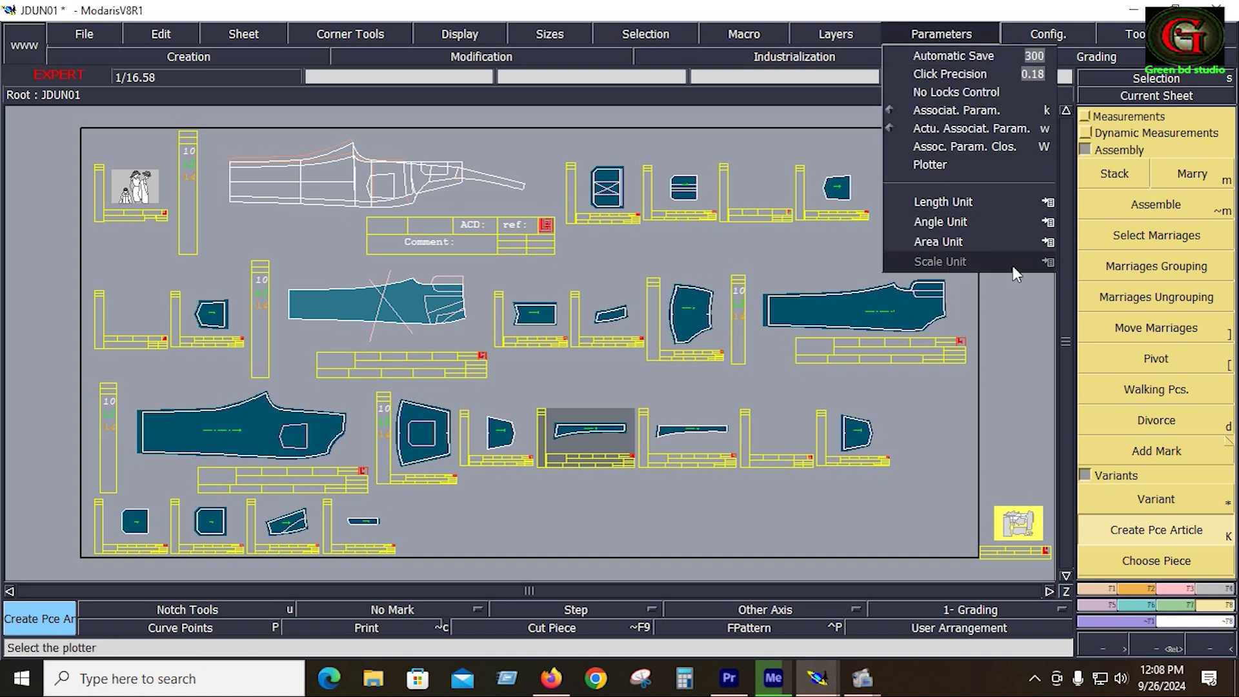
mouse_move(949, 261)
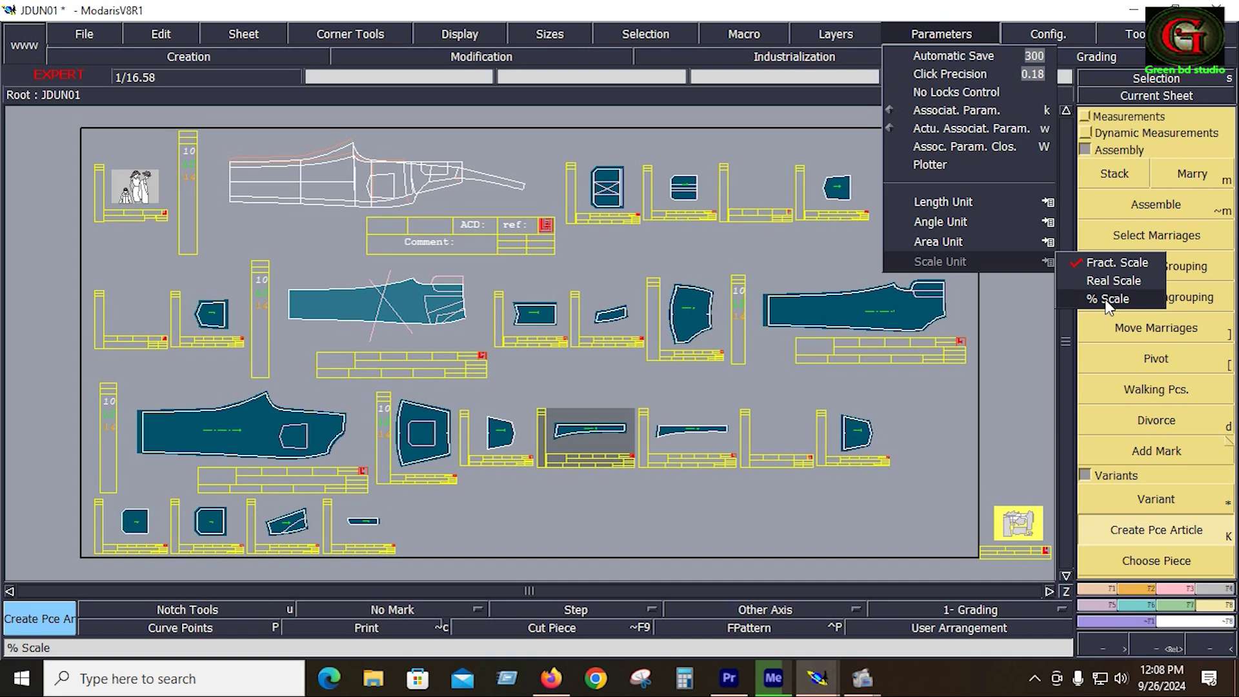
left_click(1107, 299)
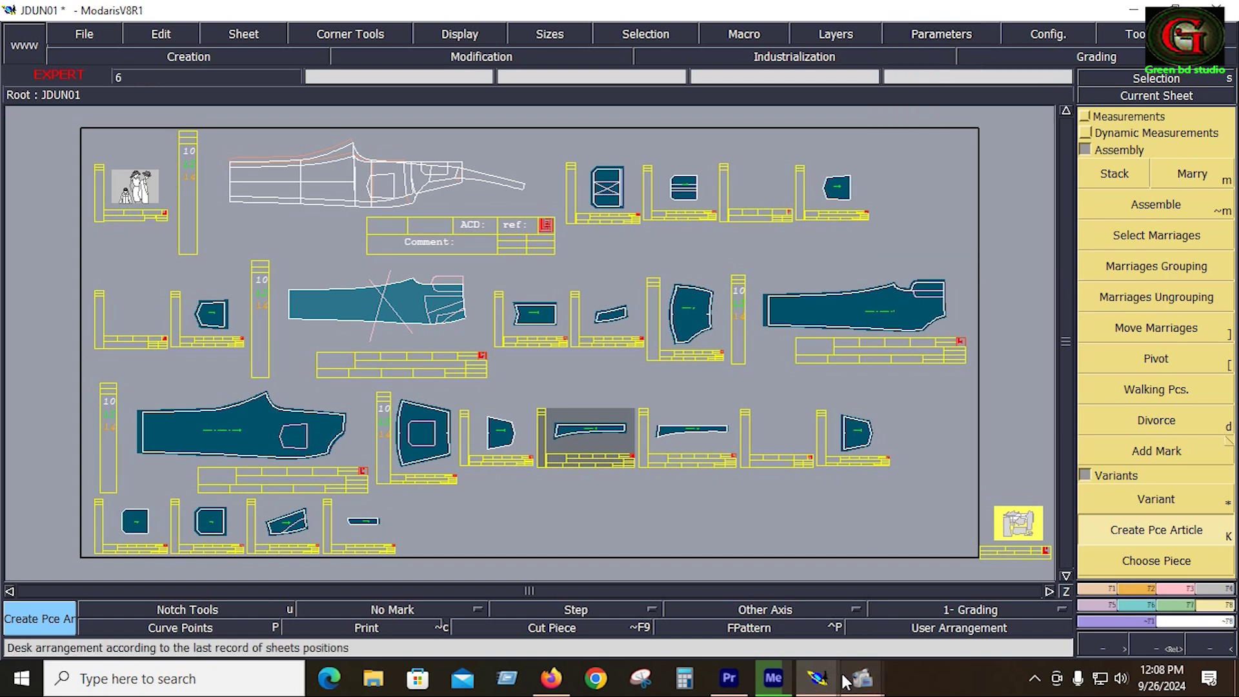
mouse_move(817, 679)
left_click(910, 627)
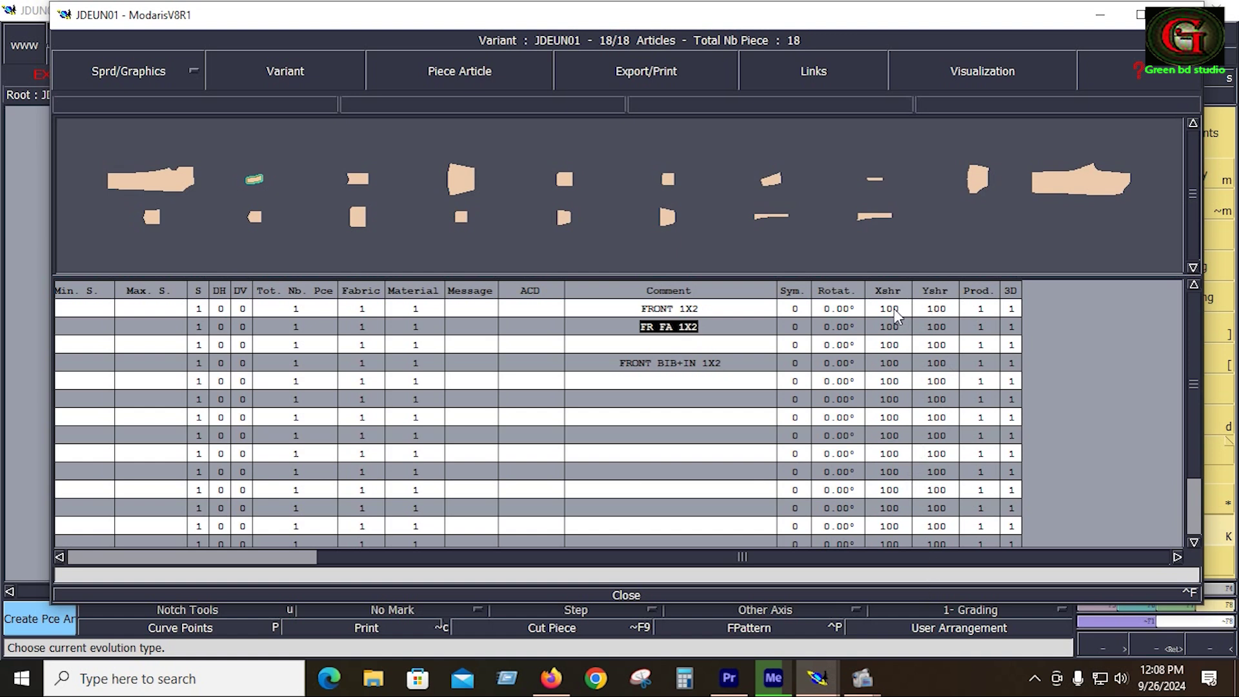
Set X shrinkage 103 and Y shrinkage 105 on all visible piece articles.
left_click_drag(893, 309, 895, 579)
left_click_drag(896, 579, 897, 526)
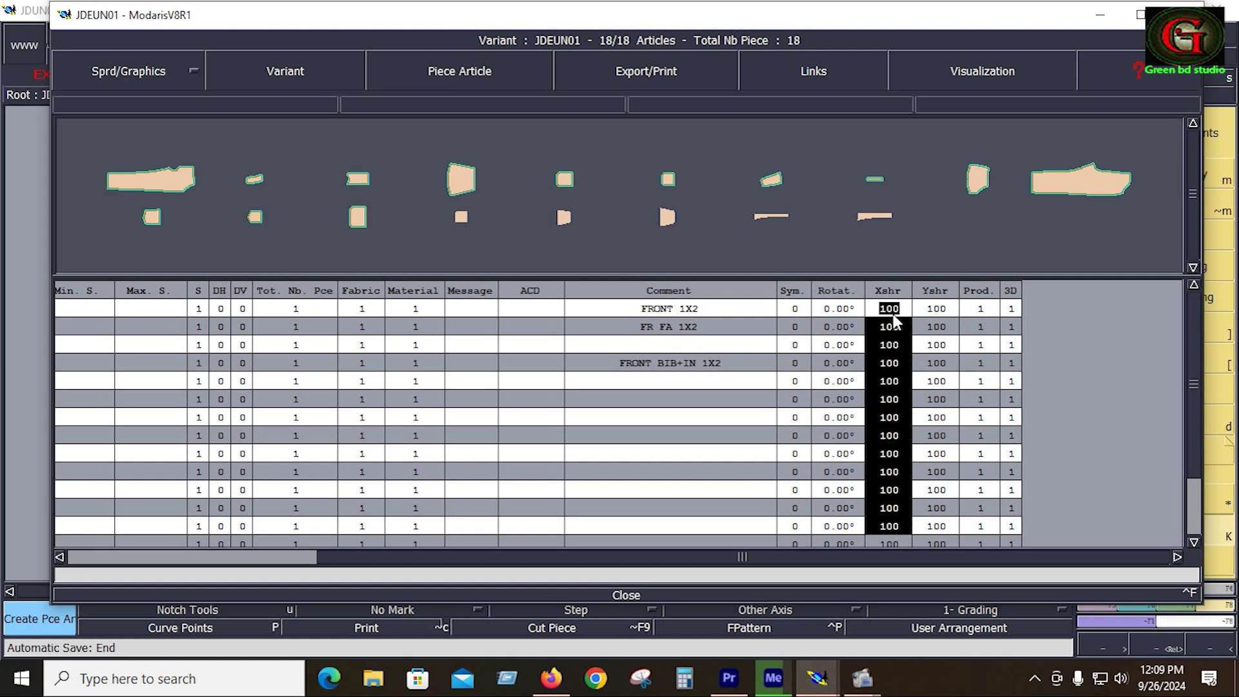
type("103")
key("Return")
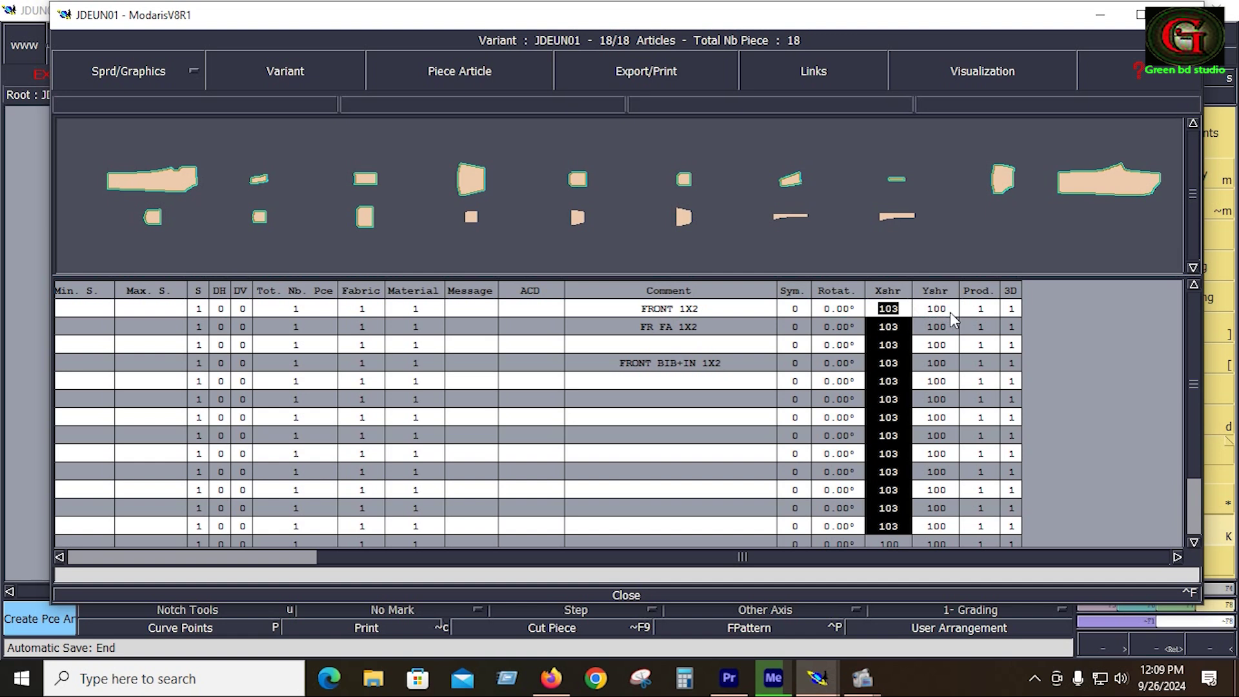
left_click_drag(935, 308, 946, 542)
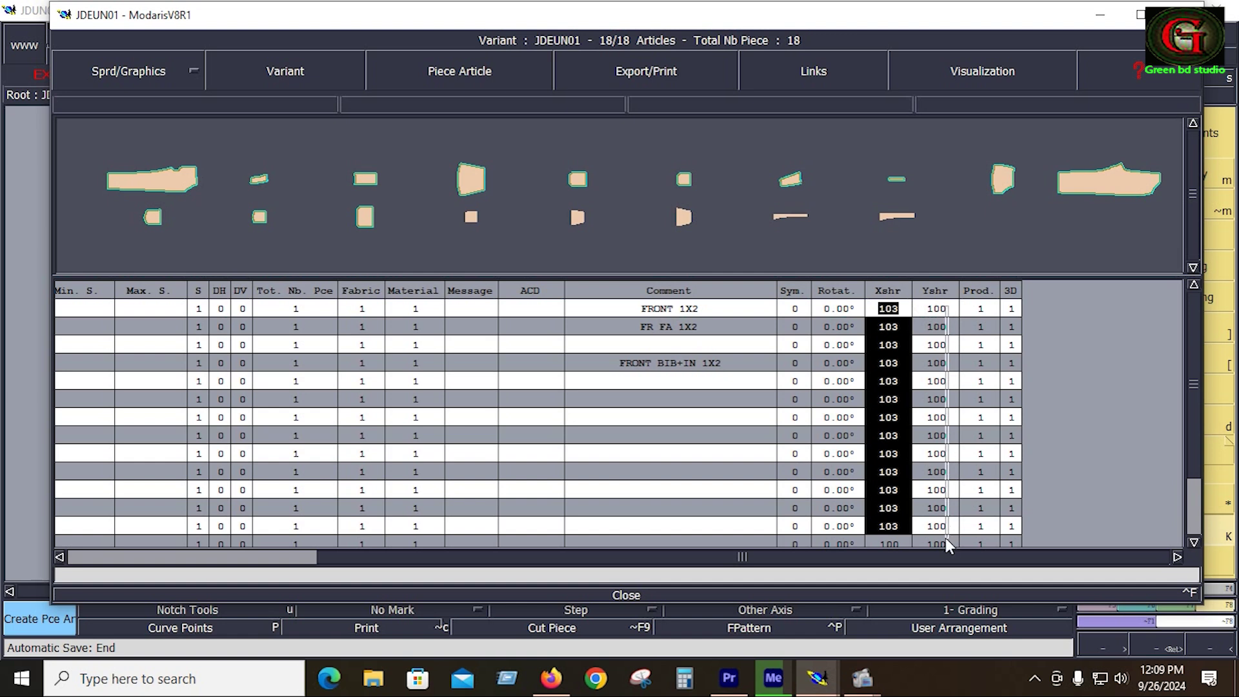
type("10")
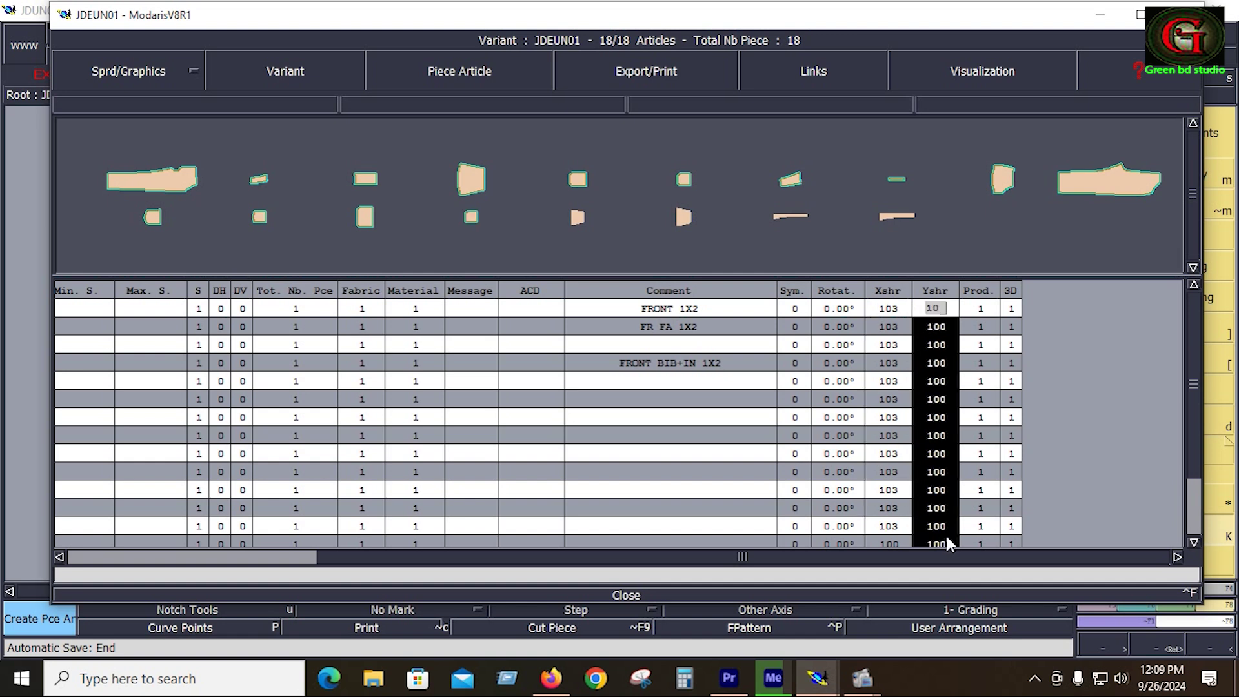
key("Return")
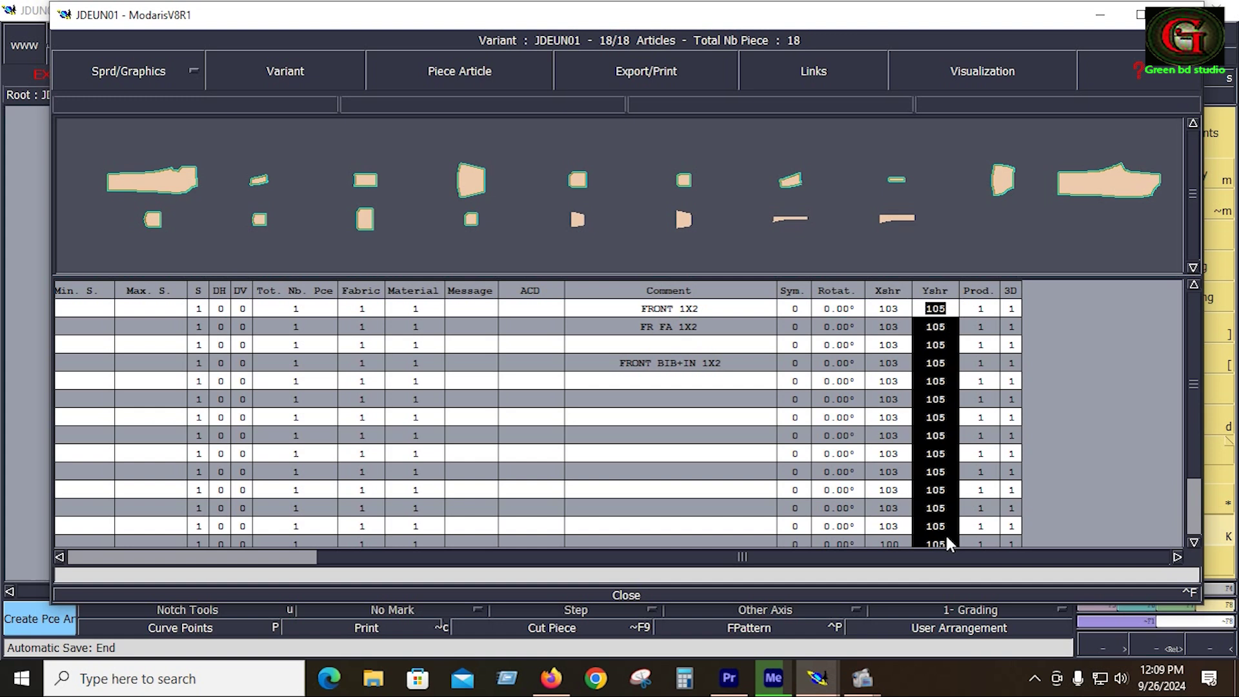
Give the last four articles X shrinkage 103 and Y shrinkage 105, then close the Variant window.
left_click(1194, 542)
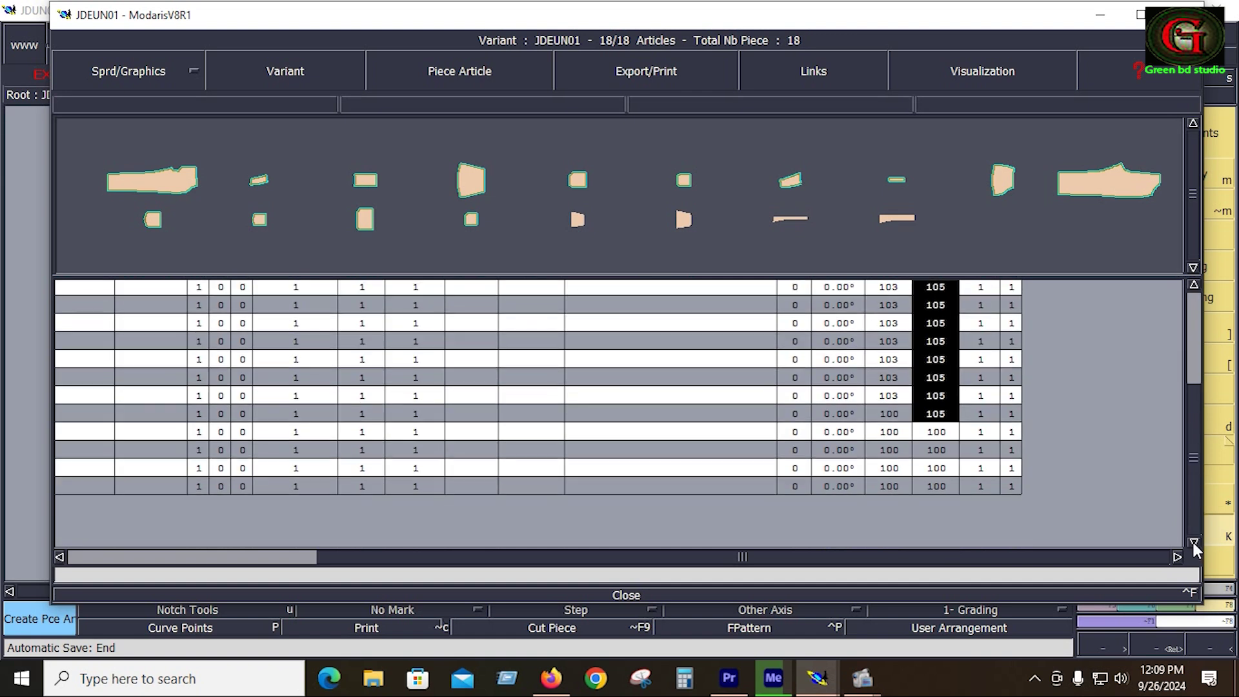
left_click_drag(895, 484, 897, 484)
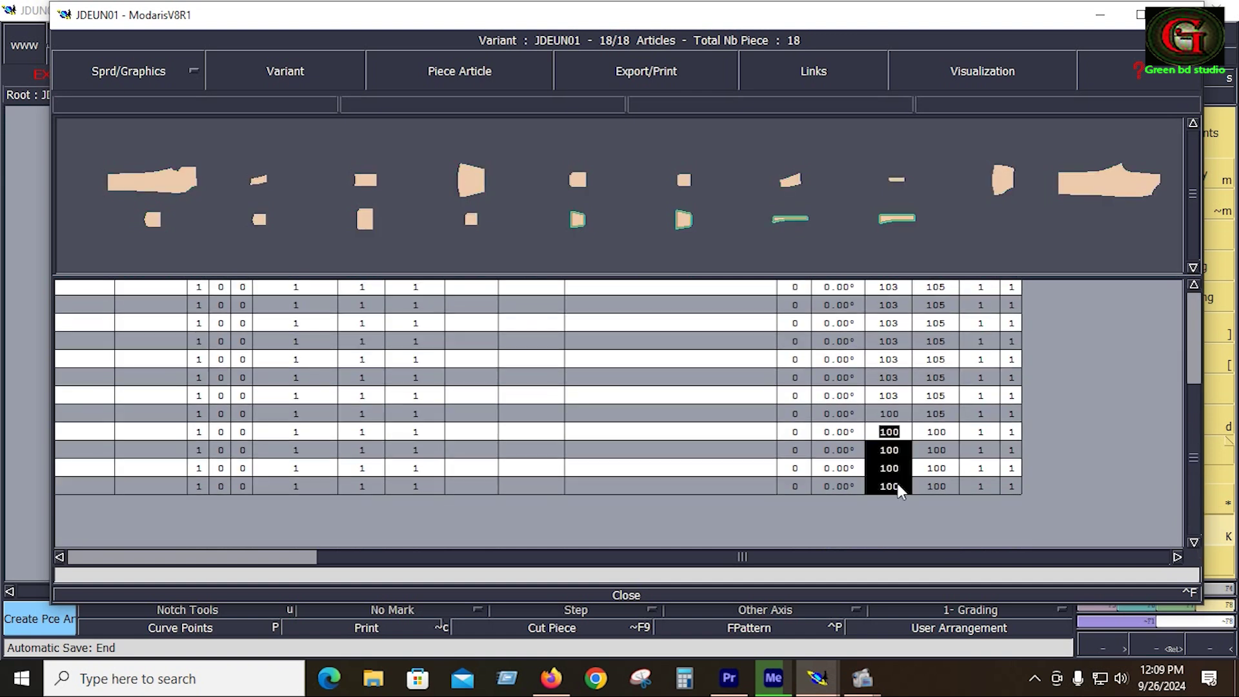
type("103")
left_click_drag(943, 433, 948, 487)
type("10")
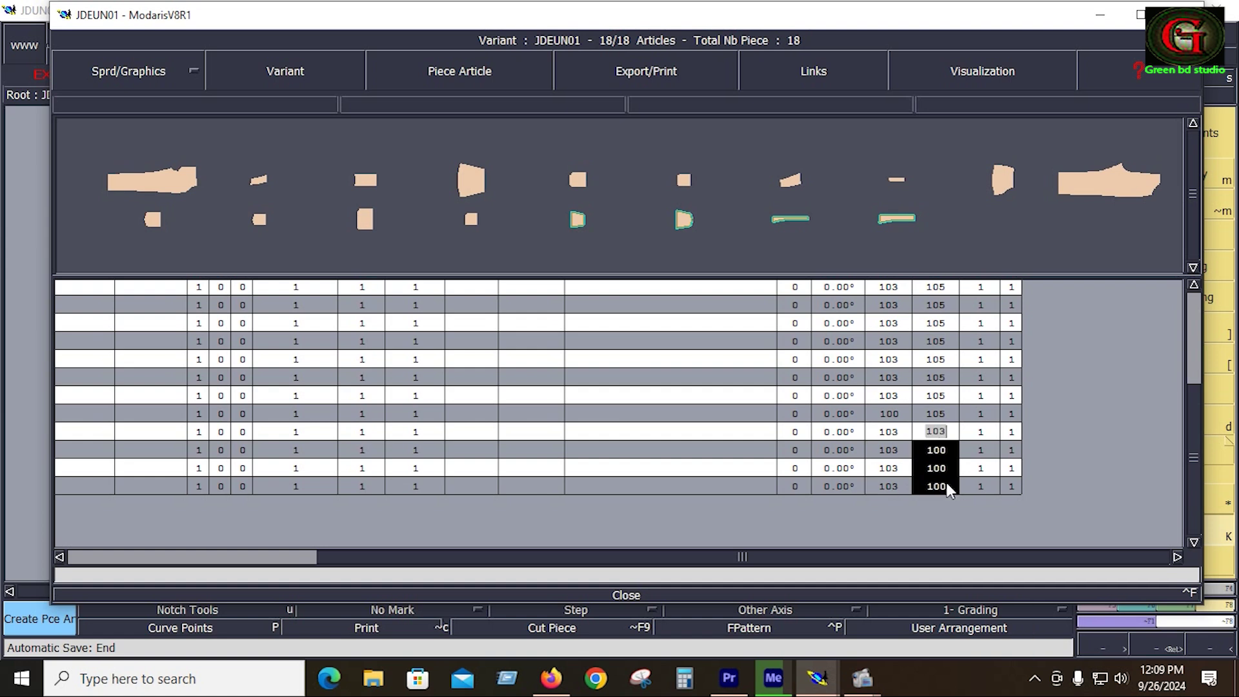
type("5")
key("Return")
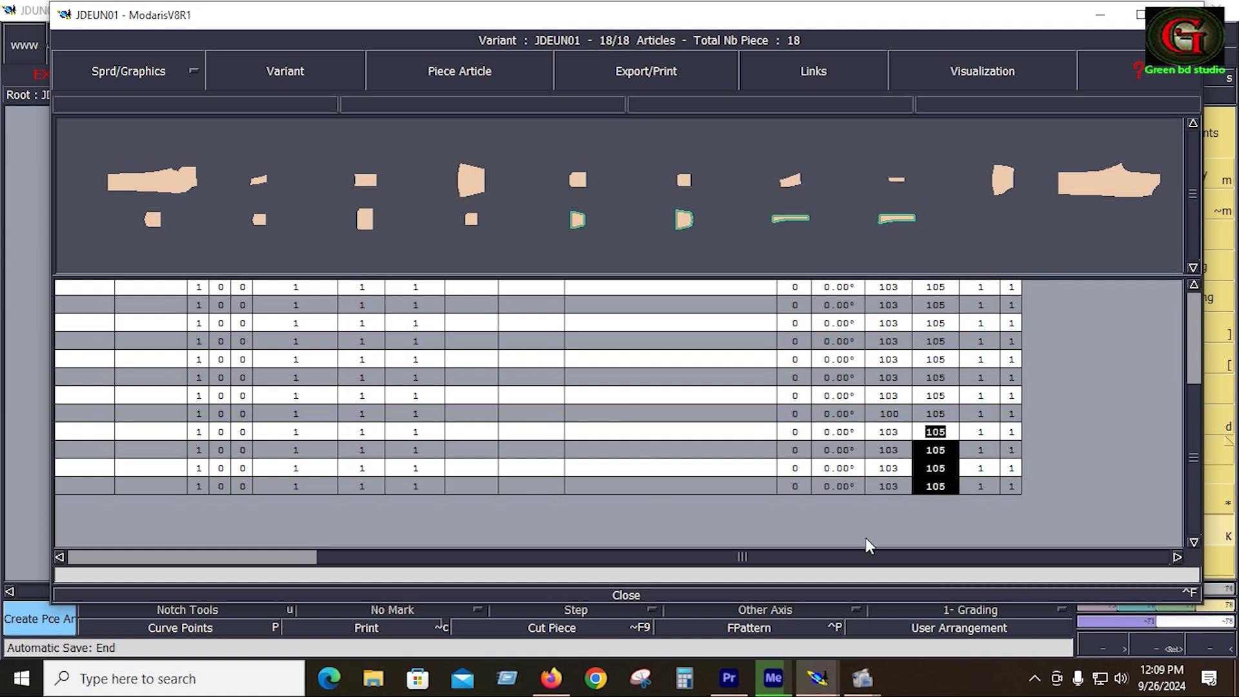
left_click(626, 595)
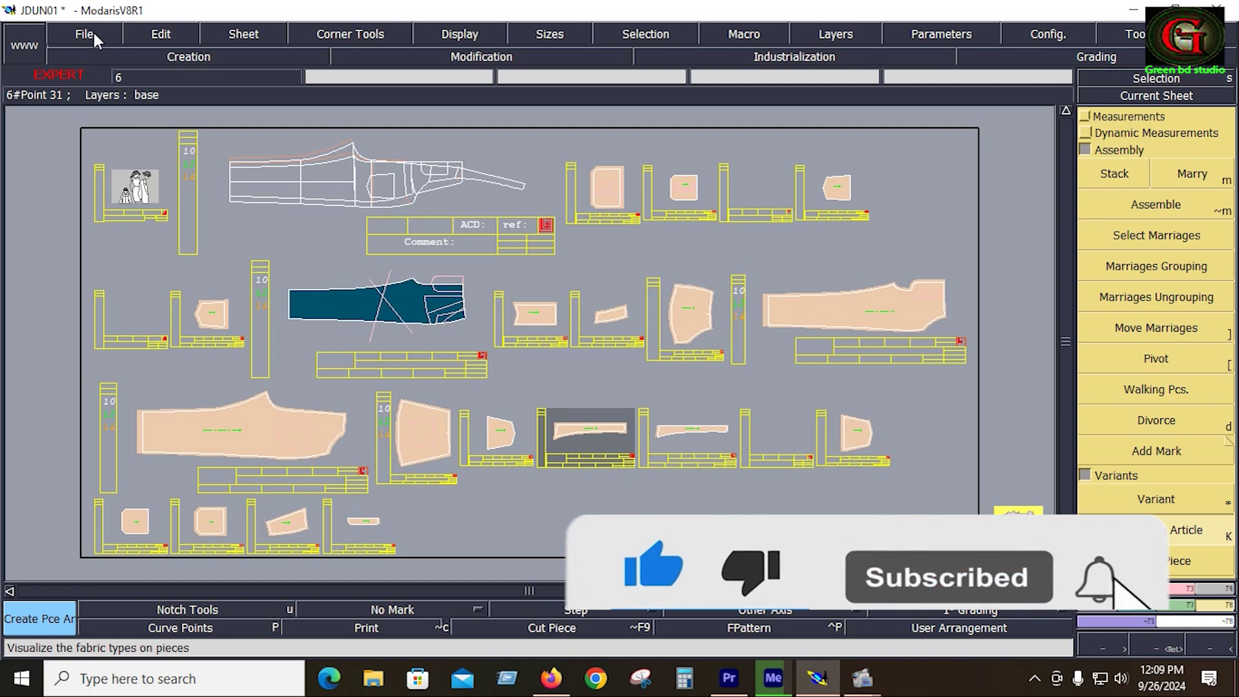
Save the model, continuing past the anomalies warning.
left_click(94, 33)
left_click(103, 107)
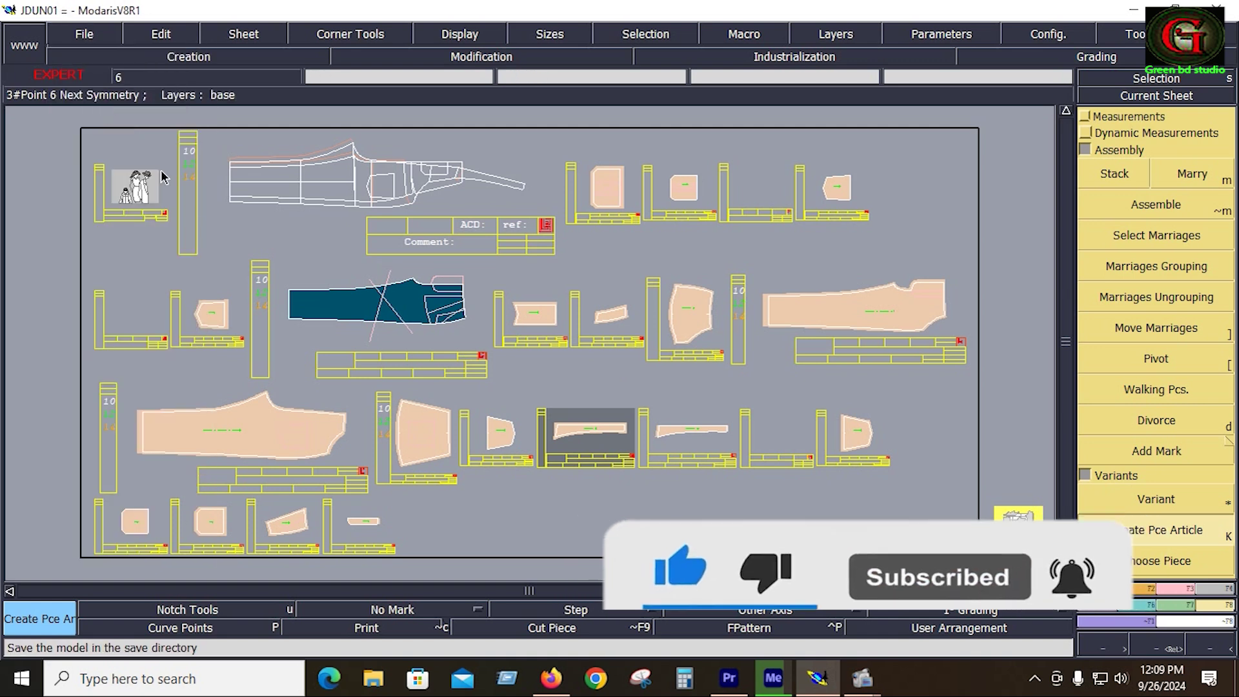
left_click(96, 37)
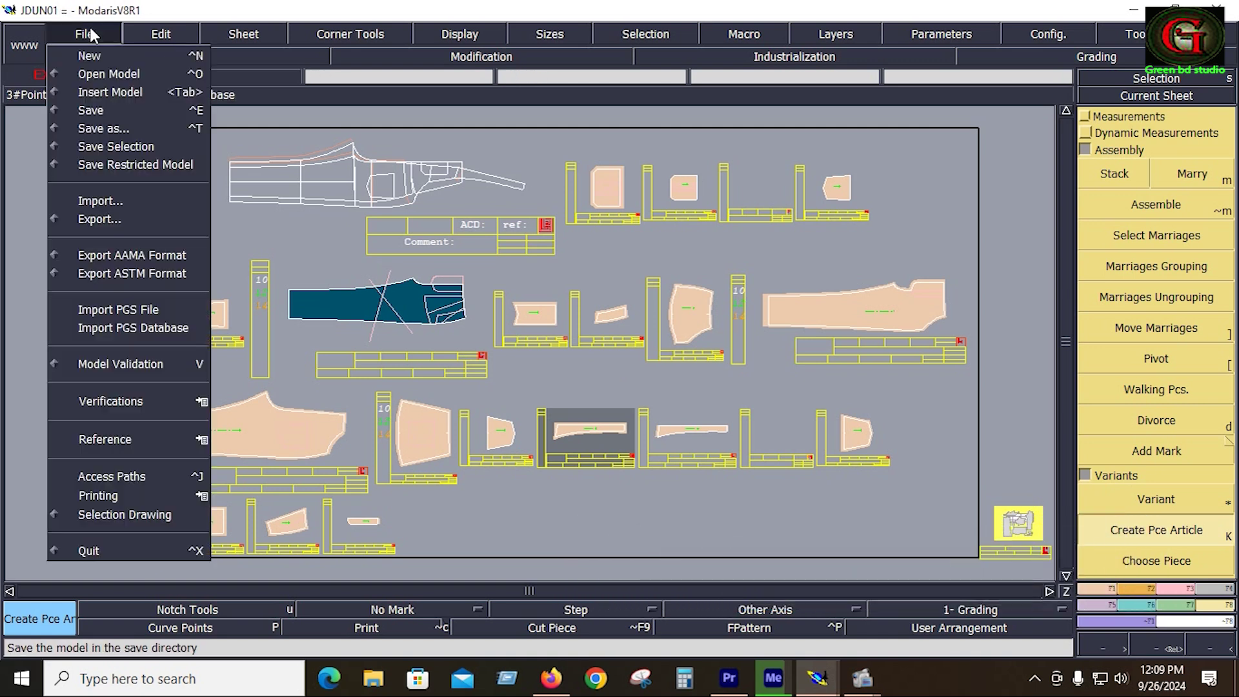
left_click(99, 107)
left_click(501, 440)
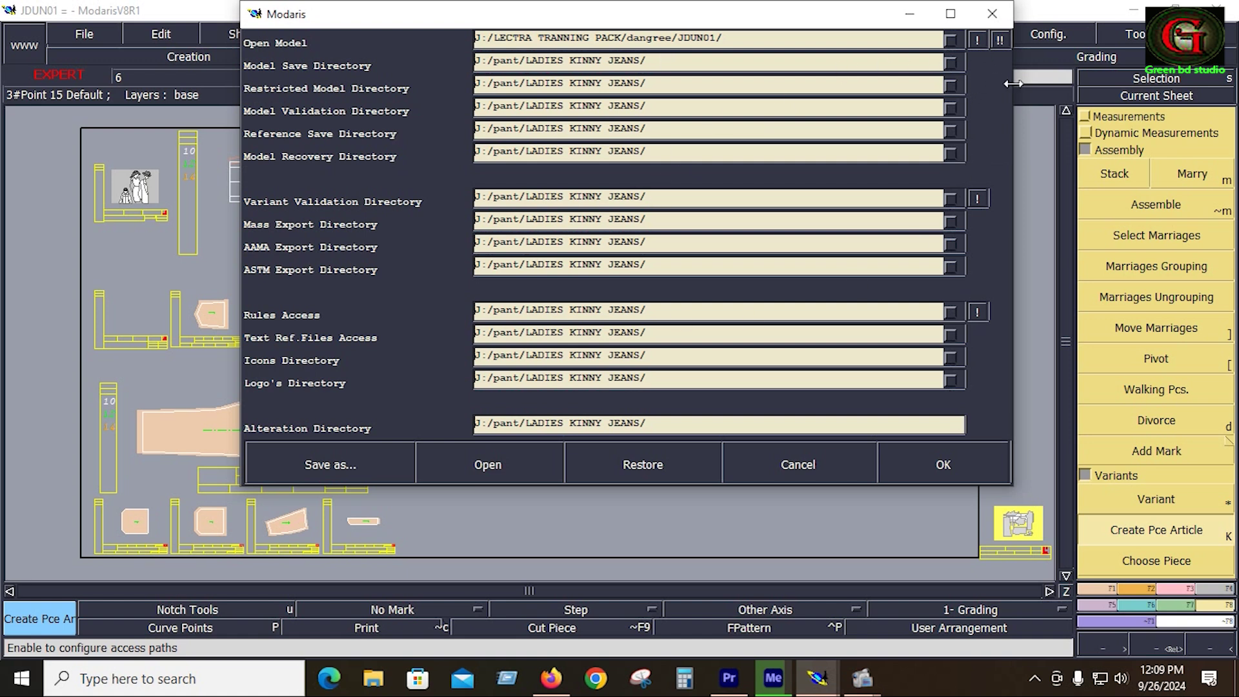
Point all access paths to J:/LECTRA TRANNING PACK/dangree/JDUN01/ and save the model there.
left_click(1002, 37)
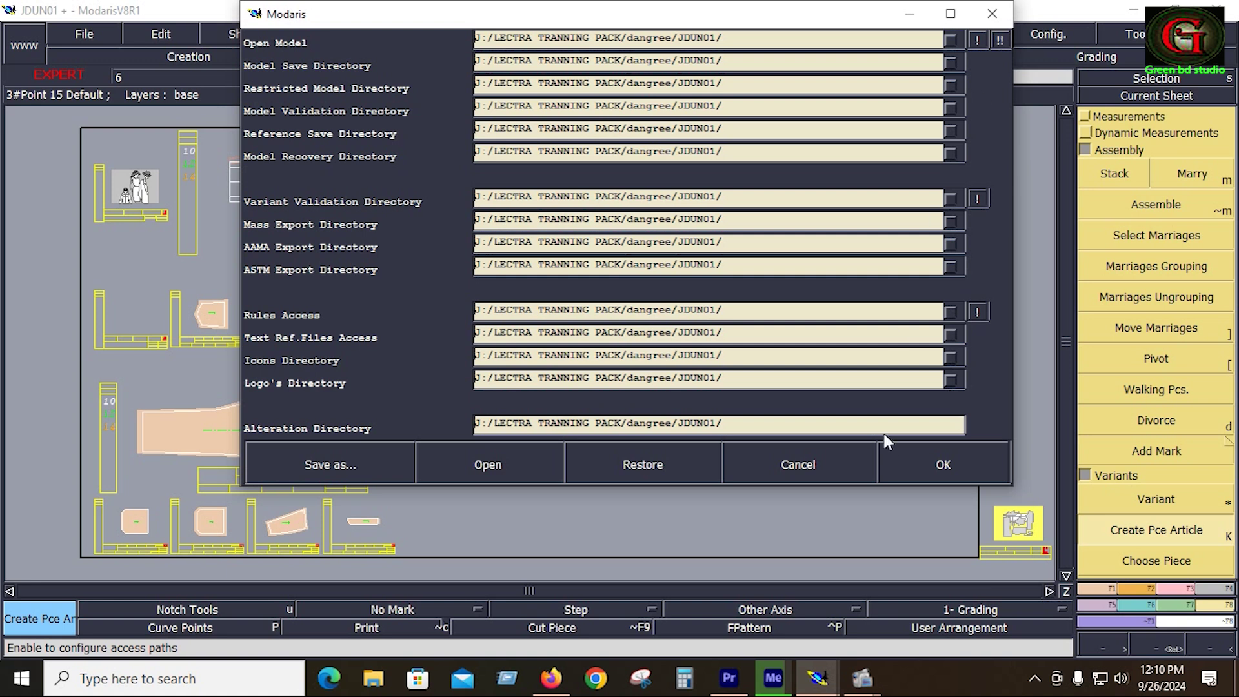
left_click(916, 459)
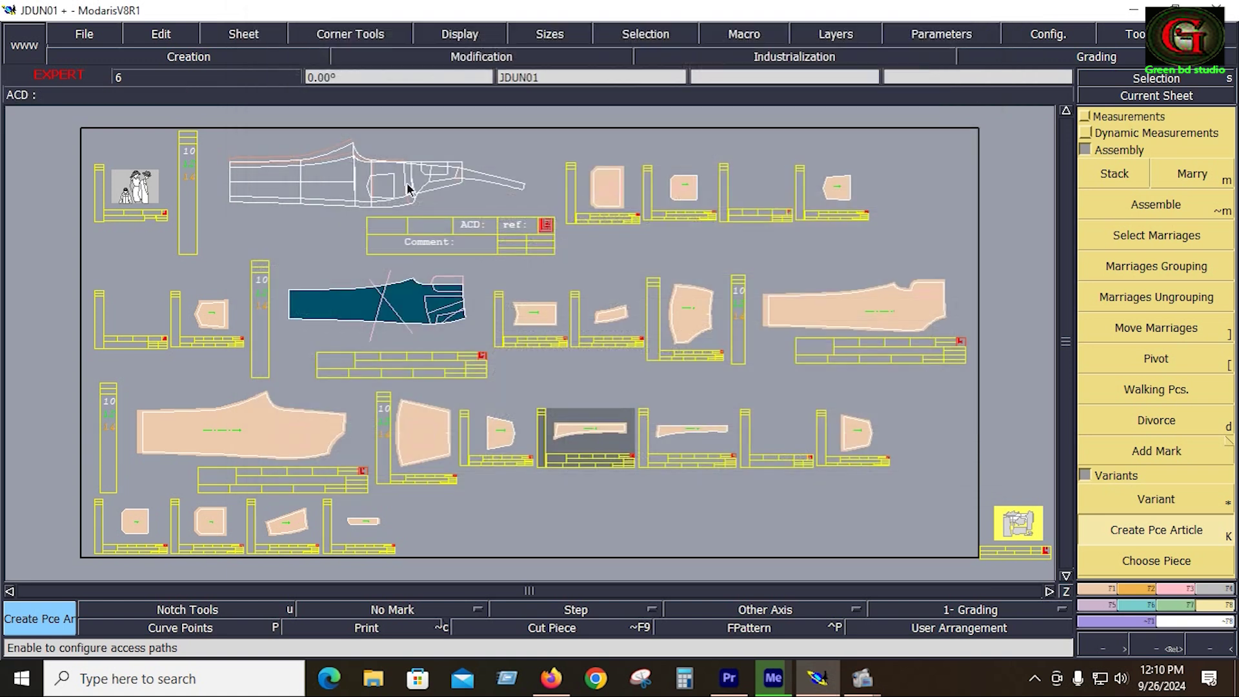
left_click(87, 33)
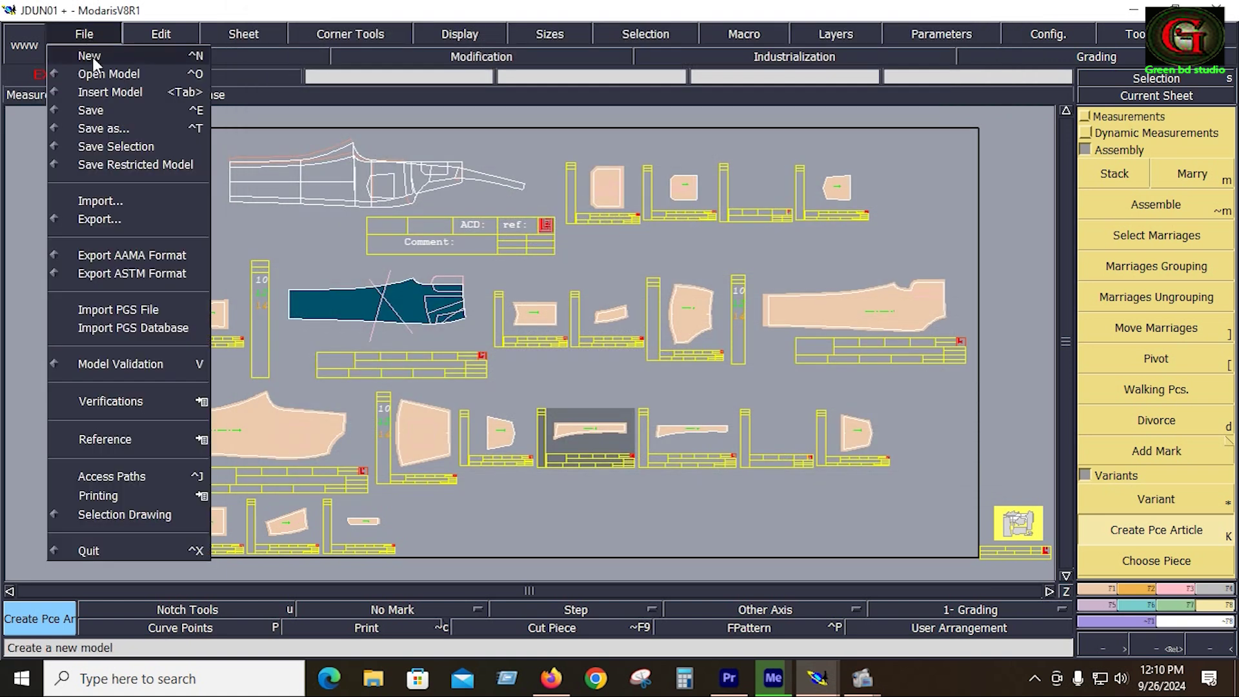
left_click(96, 110)
left_click(484, 435)
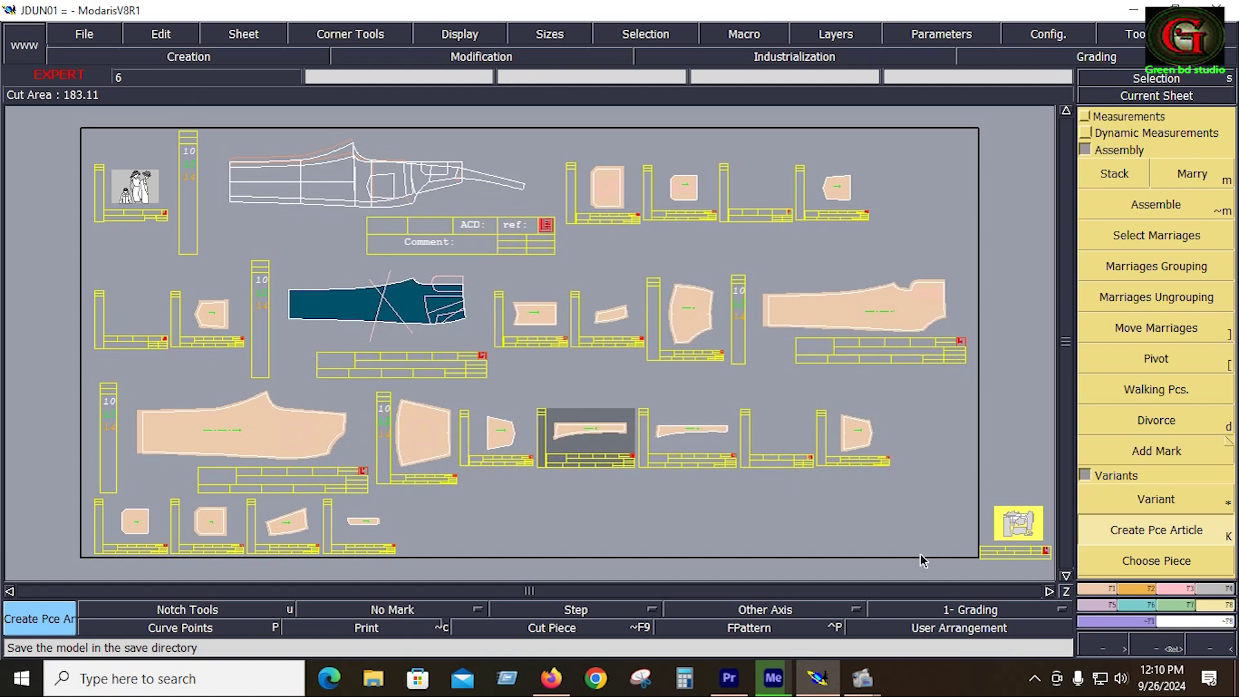